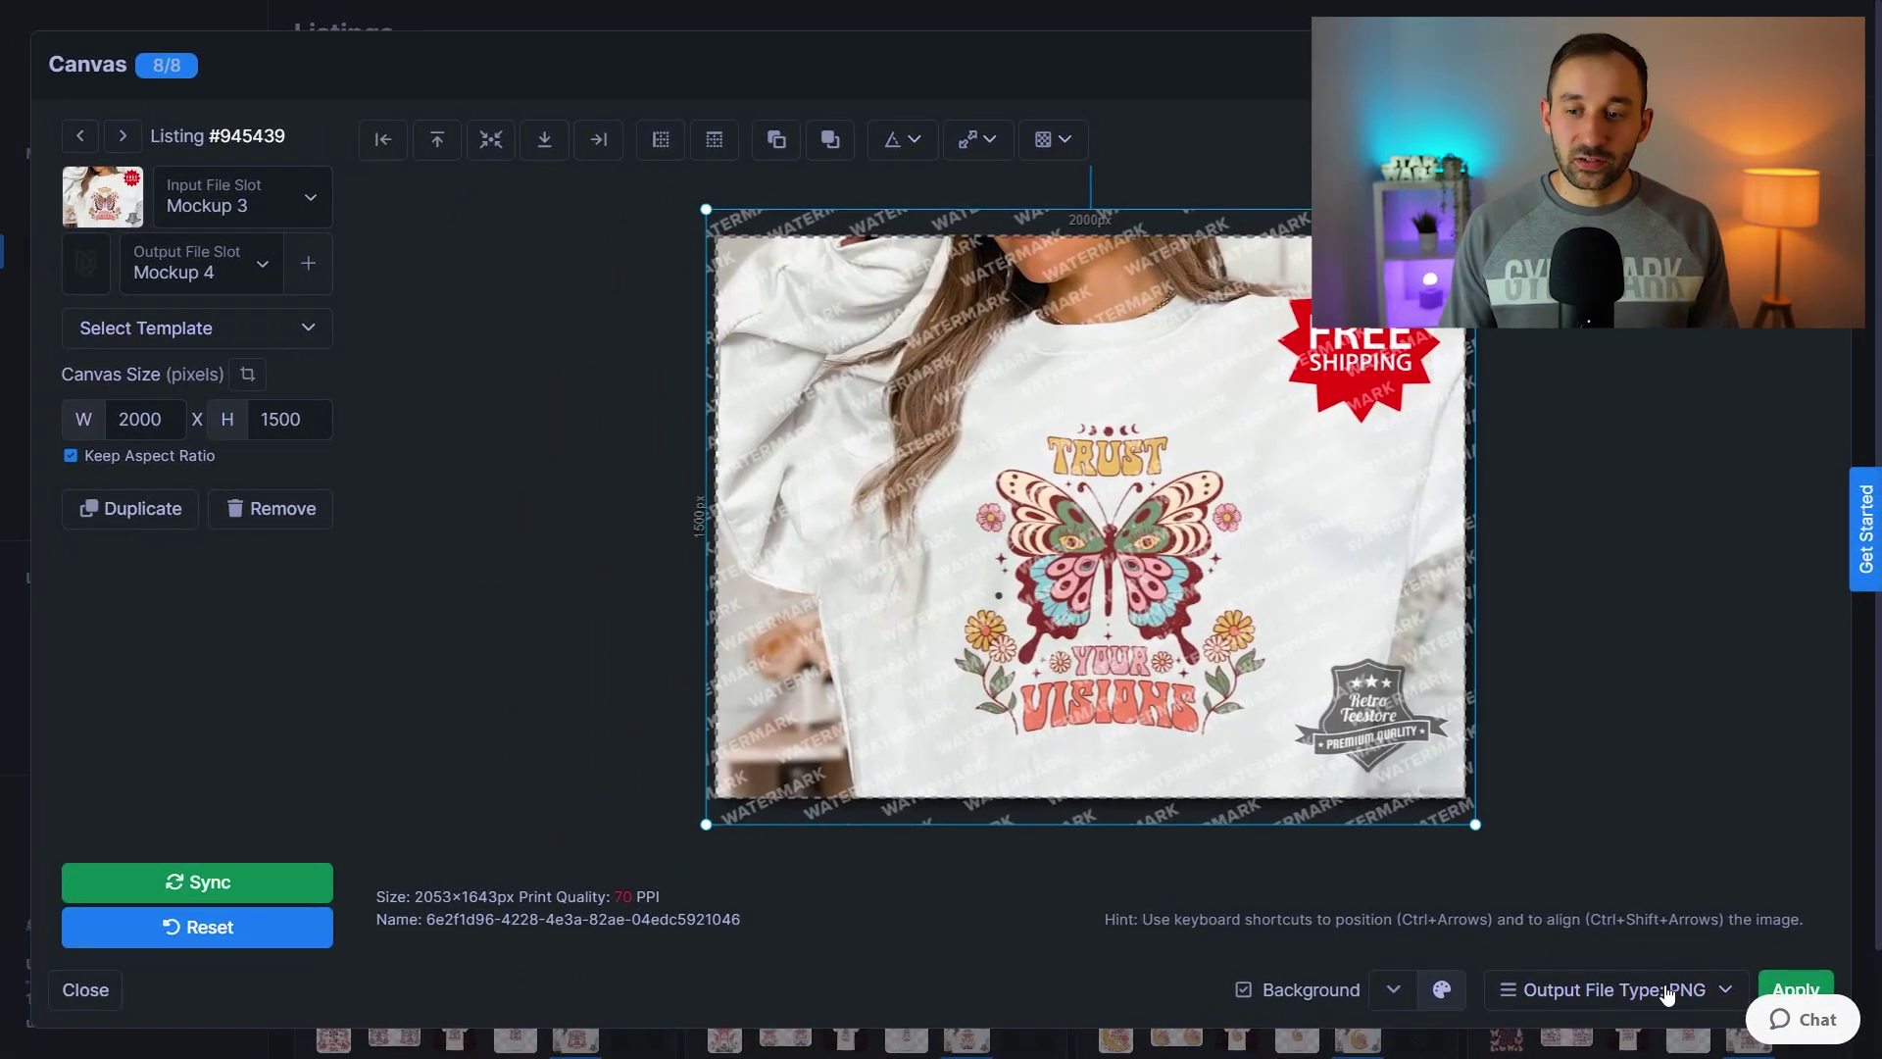
# Review the output file slot list, close the canvas editor, and advance to the next listing
pyautogui.click(261, 266)
pyautogui.press('Escape')
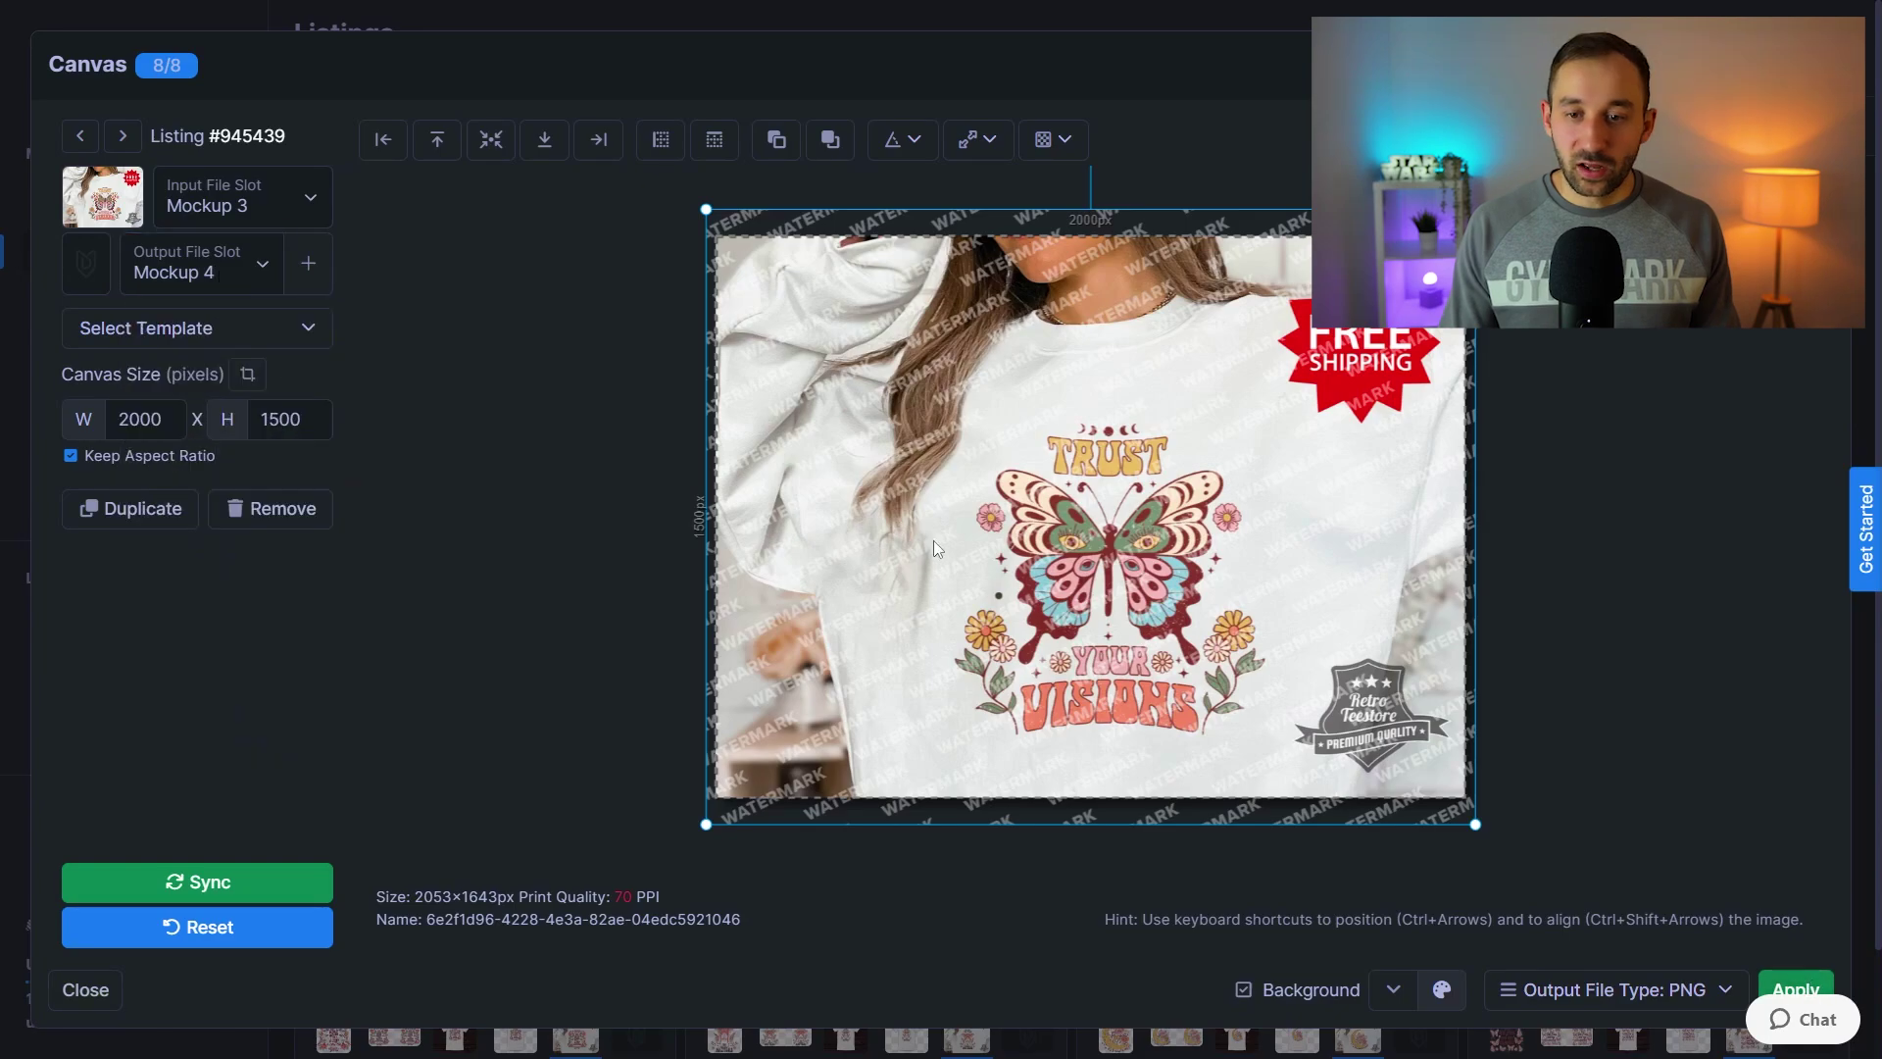
pyautogui.press('Return')
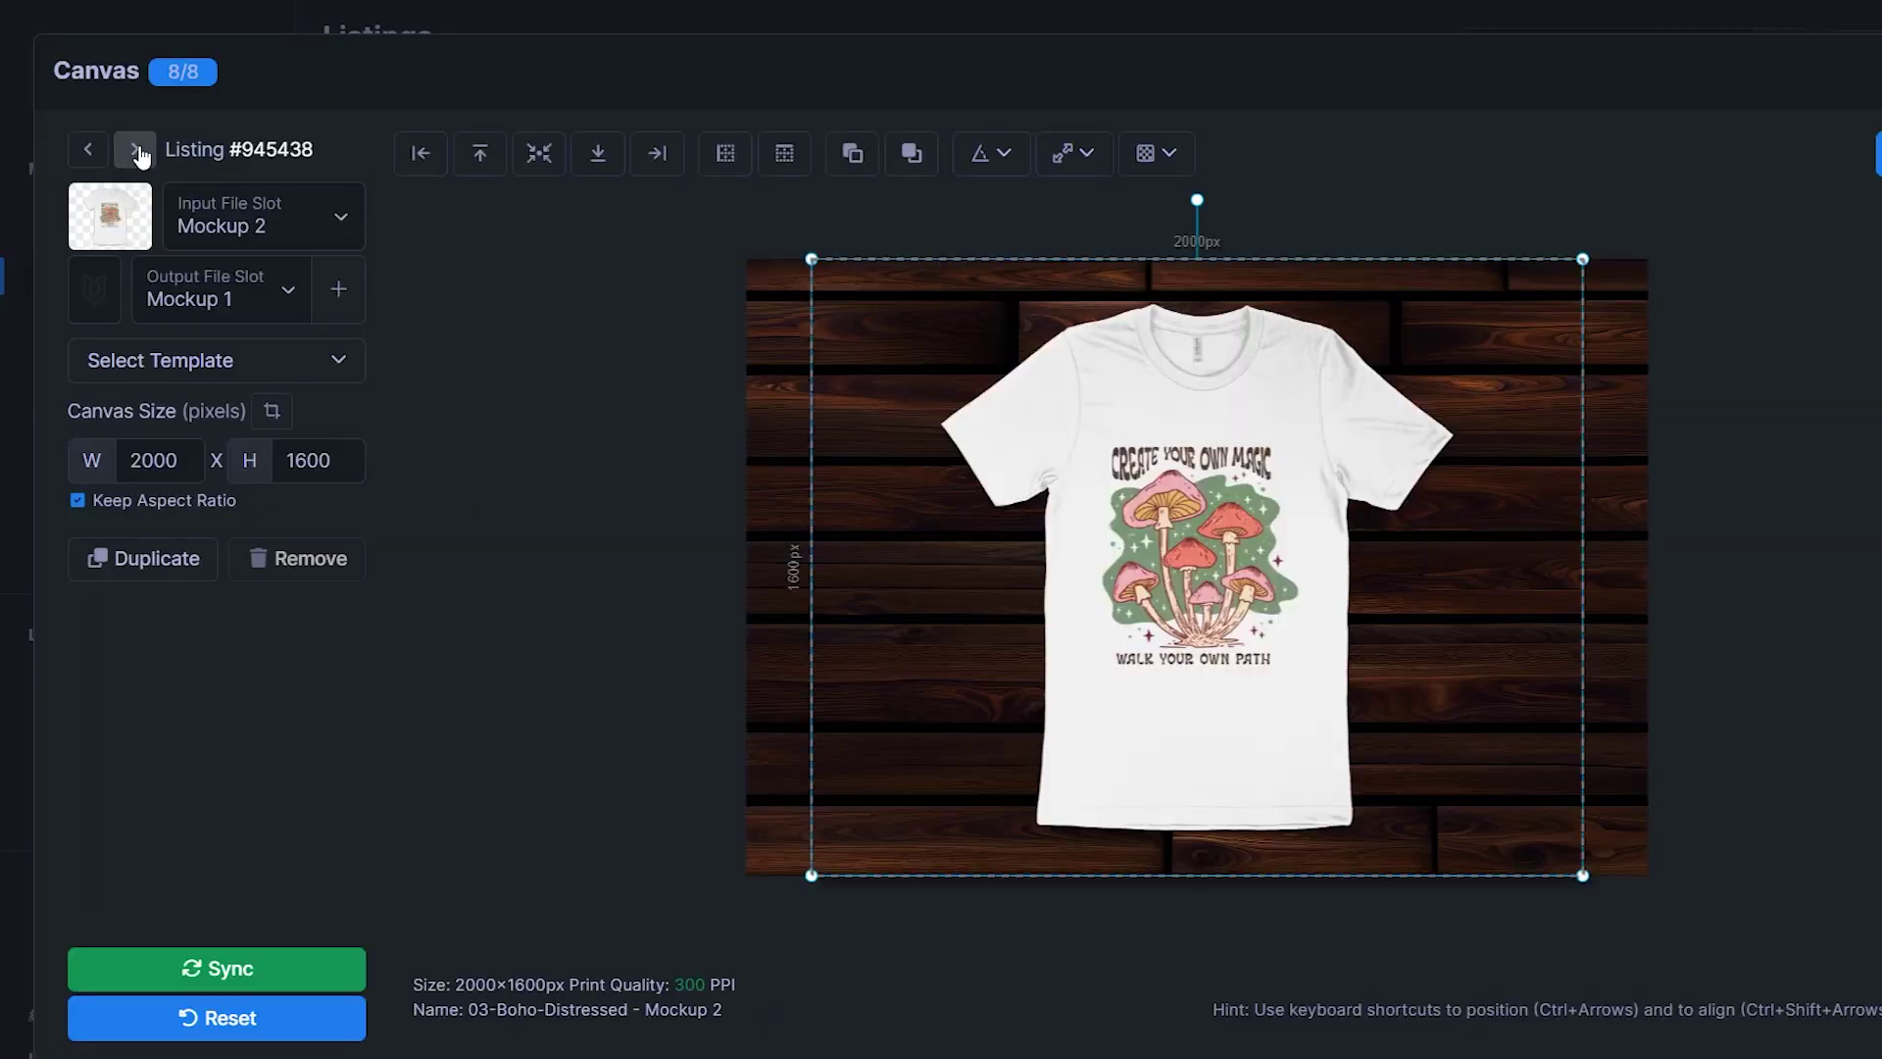
pyautogui.click(137, 154)
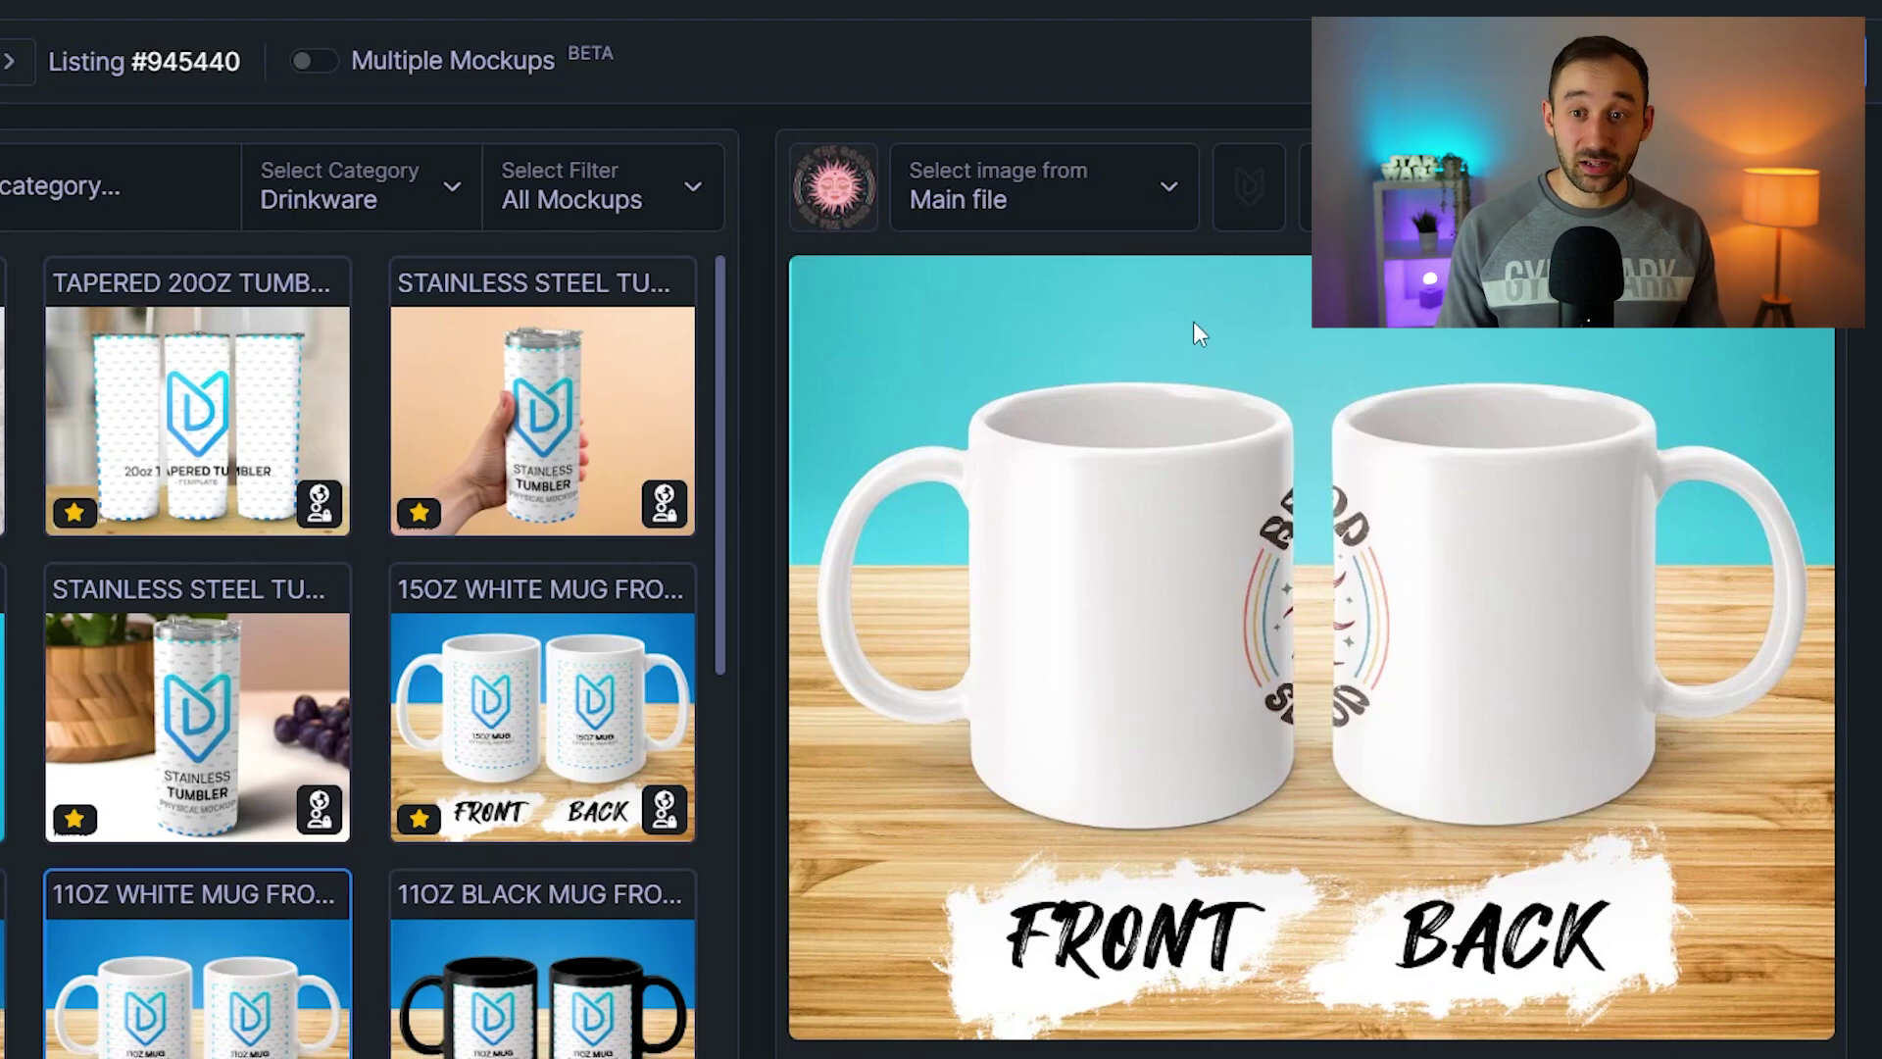
# Keep Main file as the mockup image, go back to Listings, and select all 8 listings
pyautogui.click(992, 202)
pyautogui.click(1019, 182)
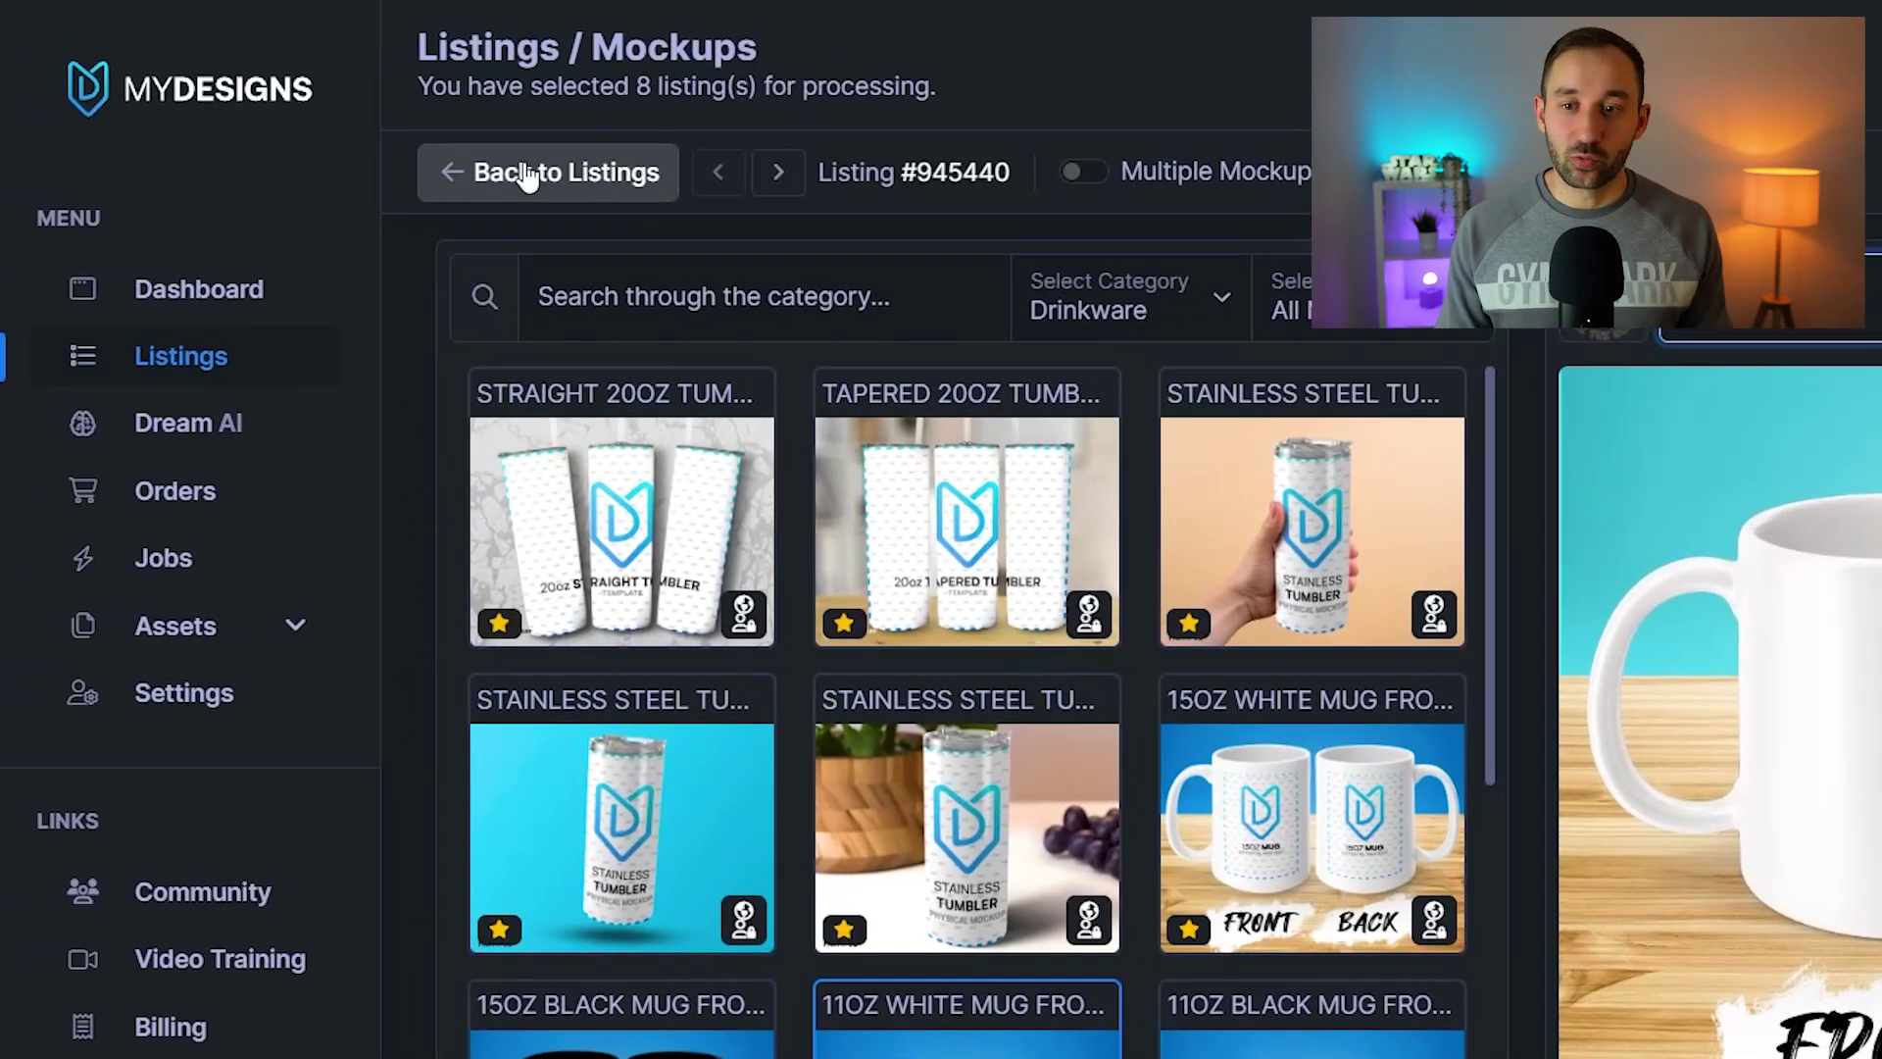
pyautogui.click(526, 174)
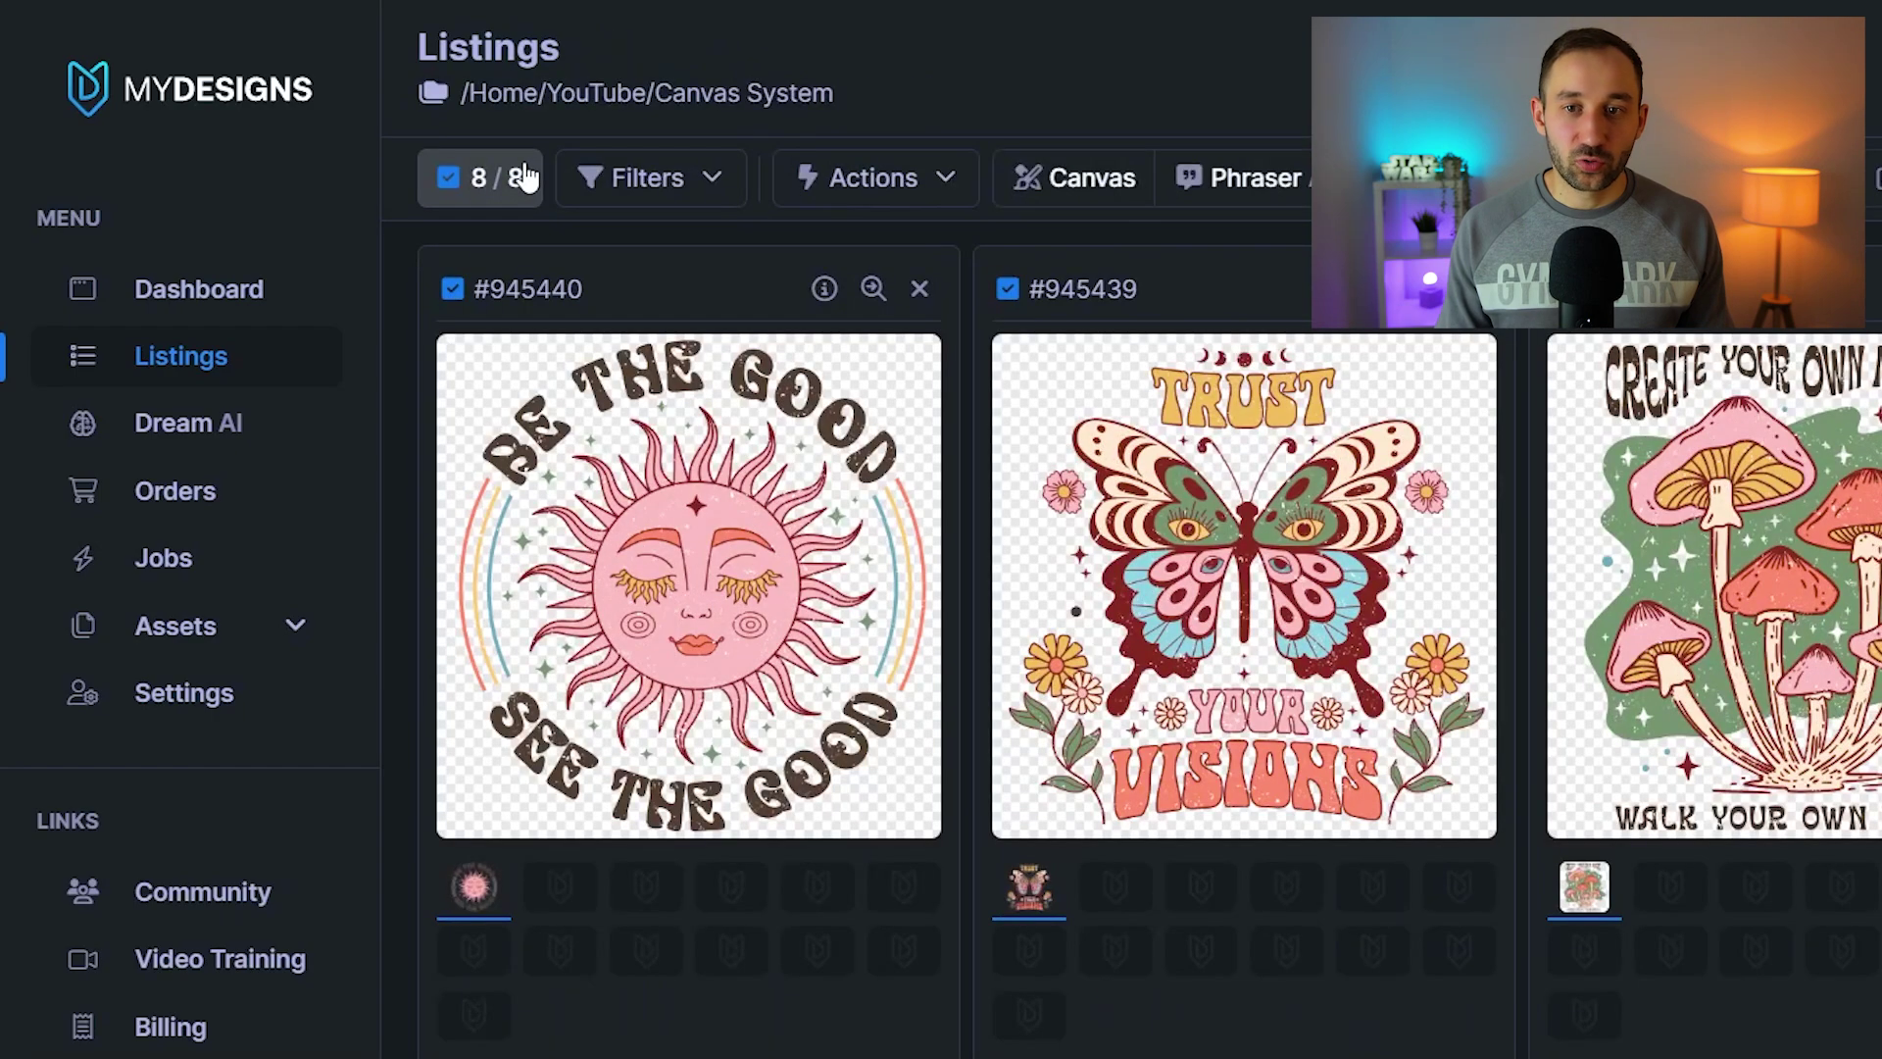
pyautogui.click(486, 177)
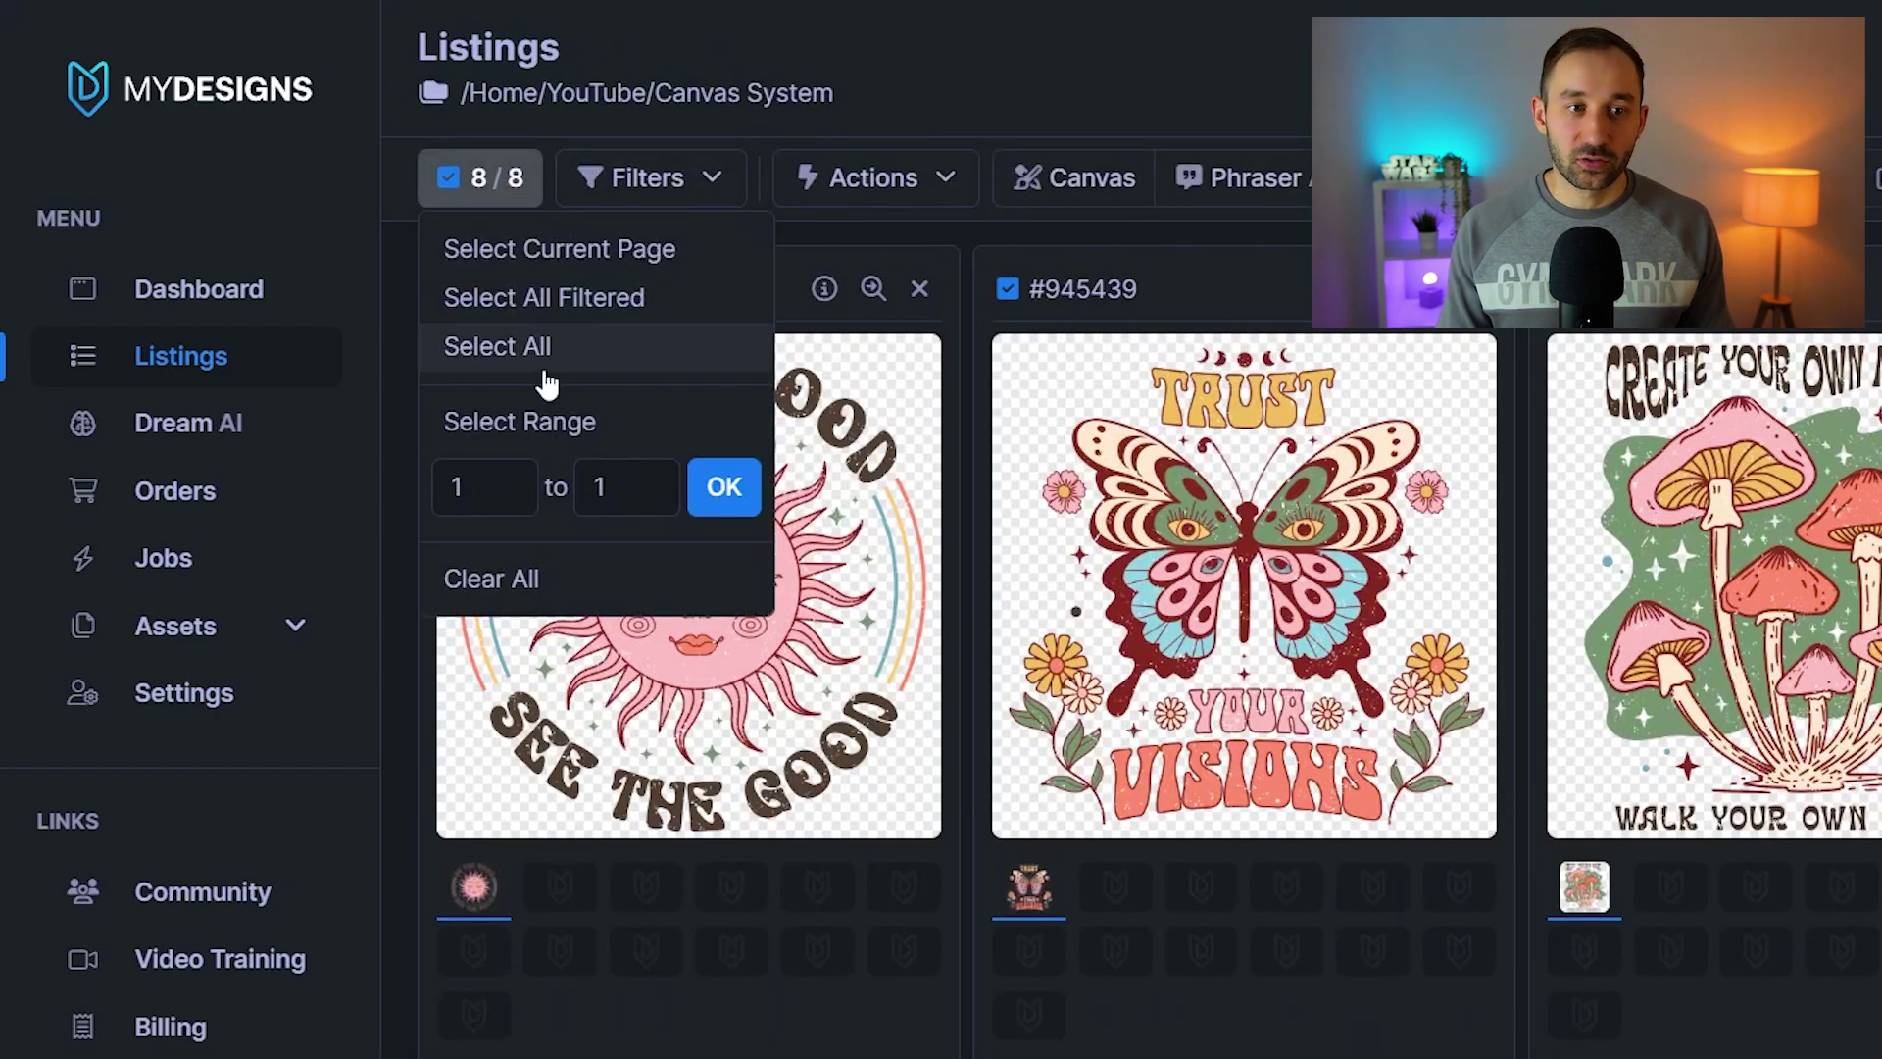
pyautogui.click(512, 347)
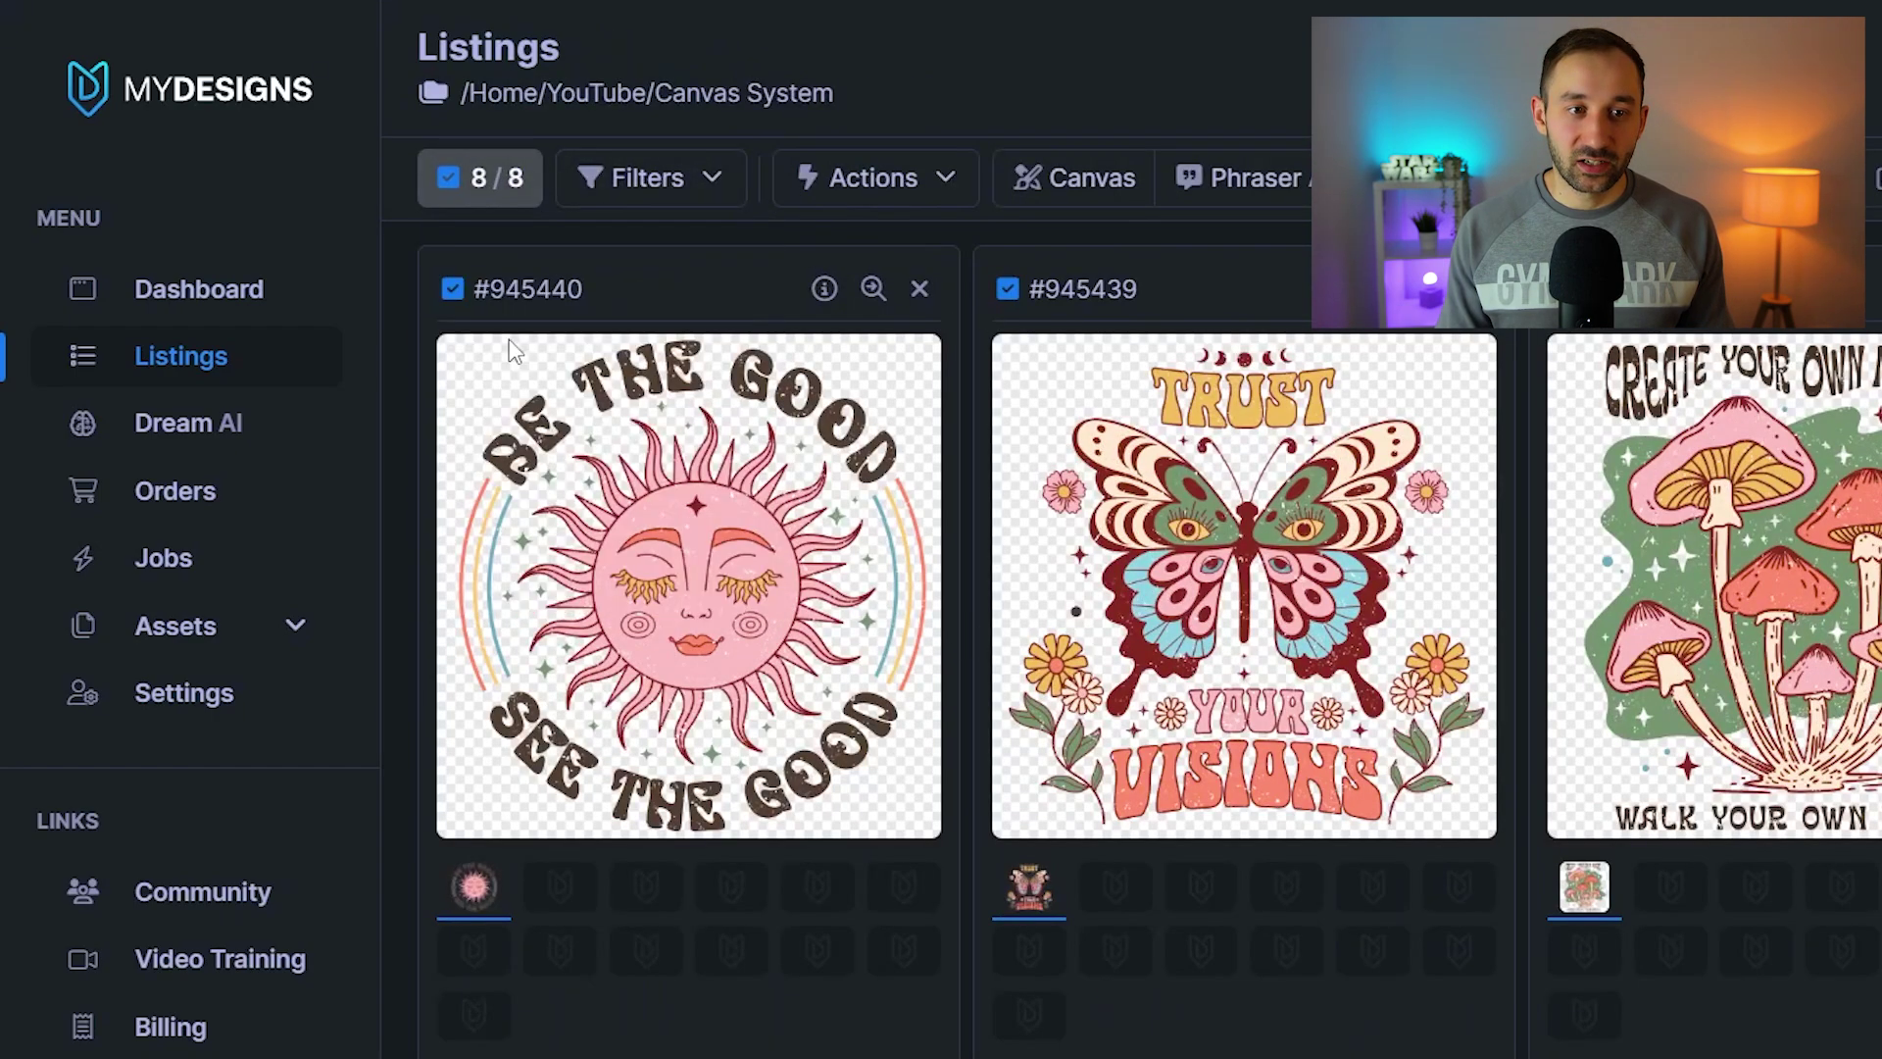
# Open Canvas for the 8 listings and snap the Be The Good design to center
pyautogui.click(1093, 177)
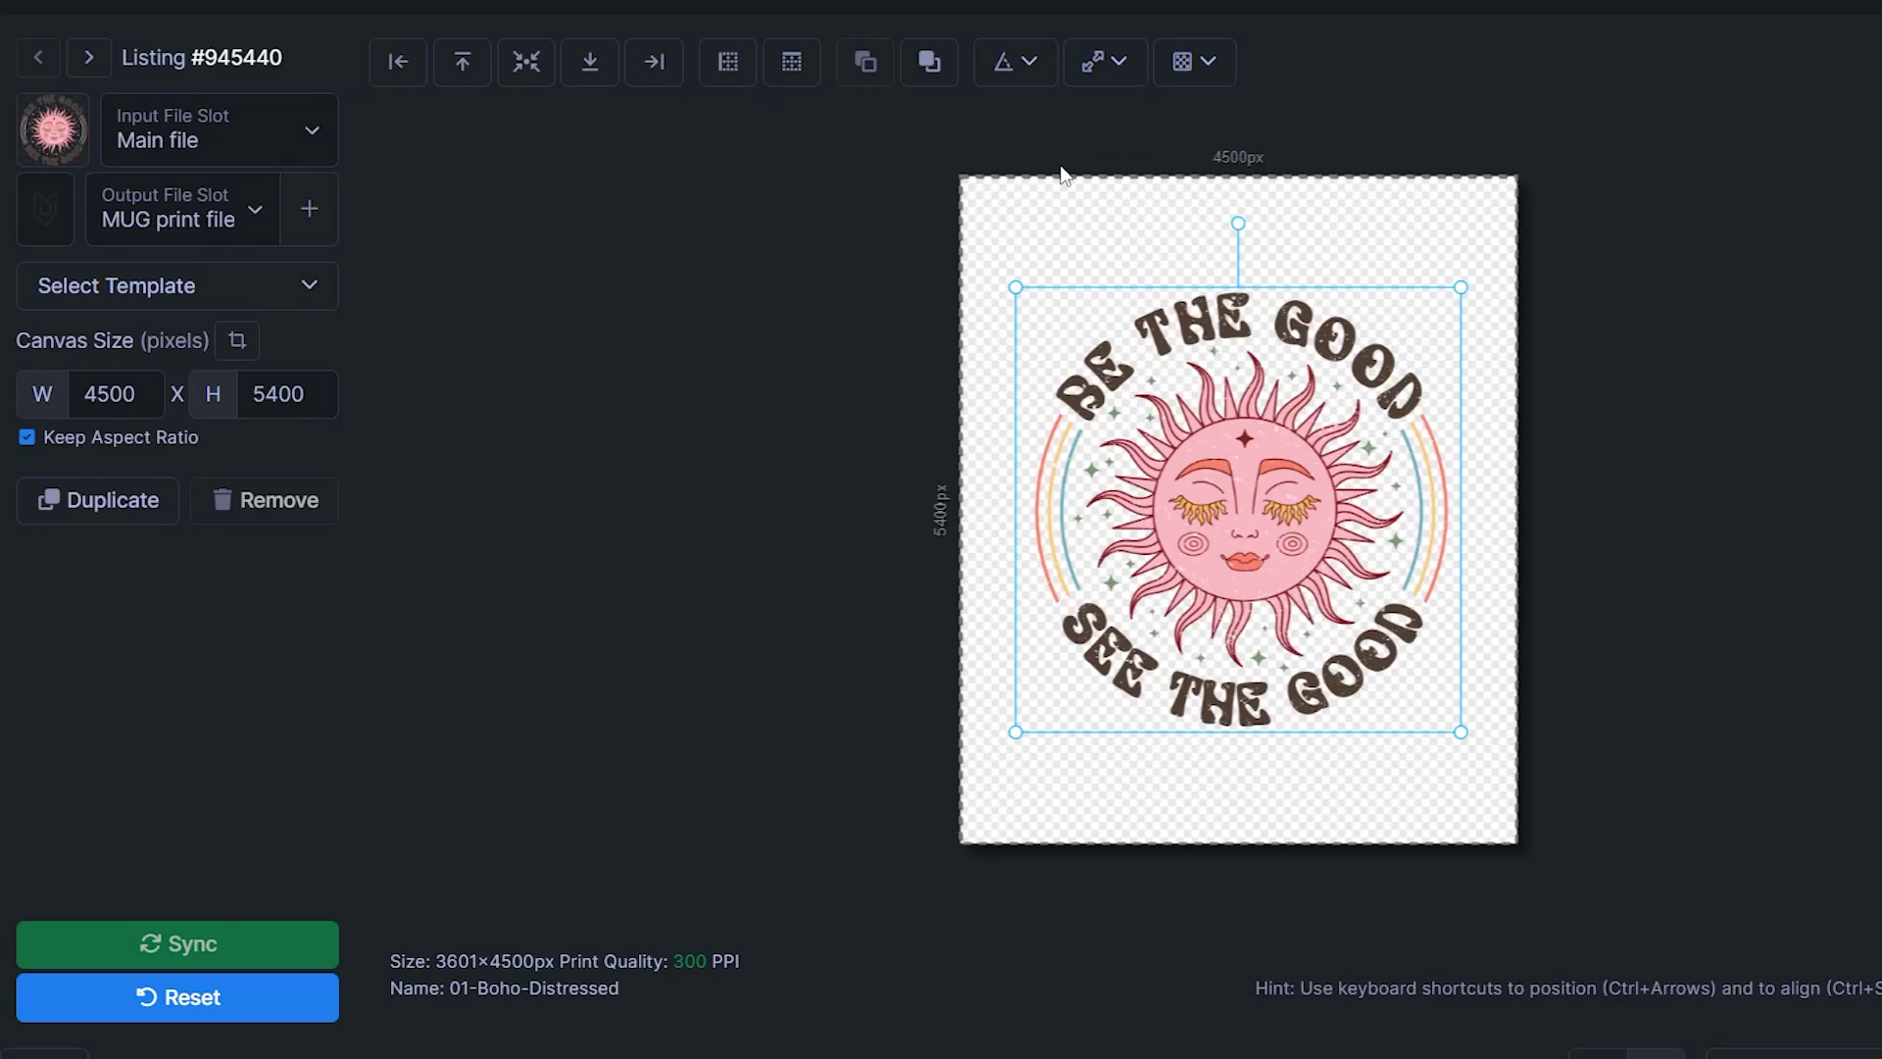
pyautogui.moveTo(1145, 365); pyautogui.dragTo(1146, 367)
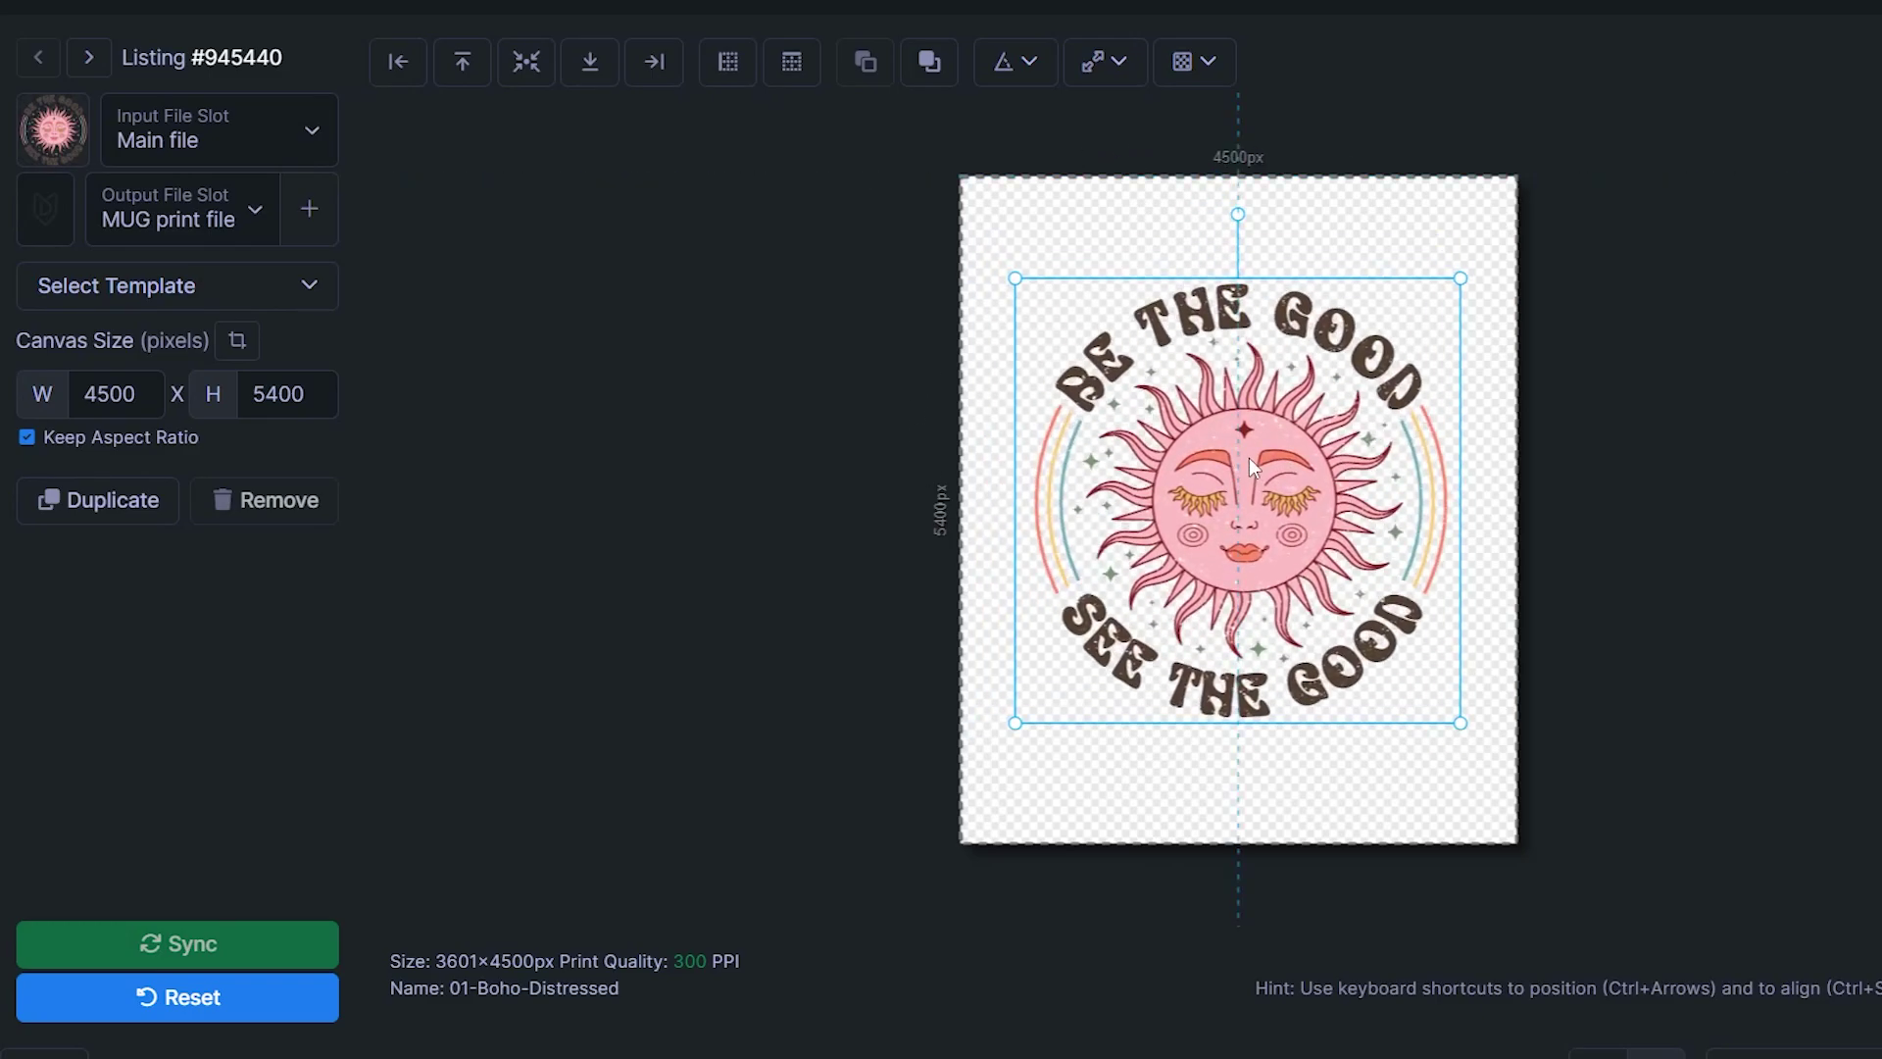
pyautogui.moveTo(1192, 470); pyautogui.dragTo(1246, 478)
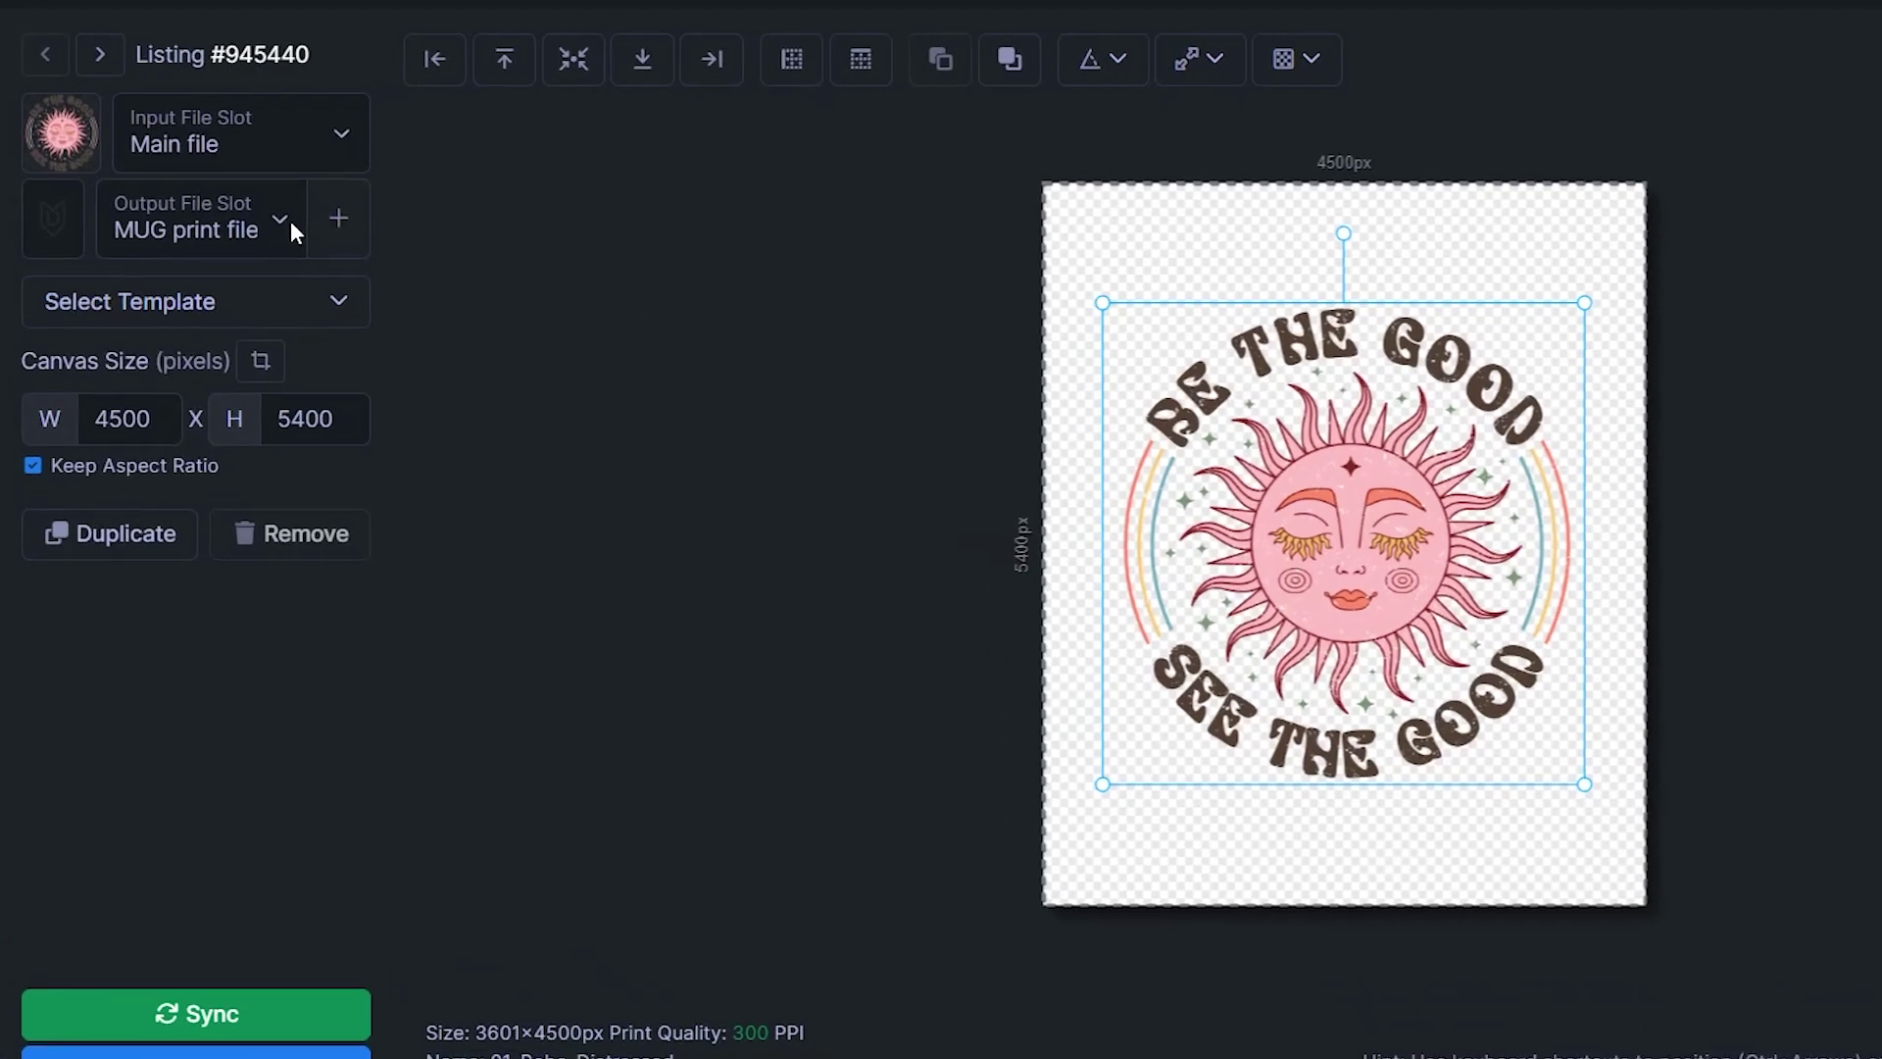
# Keep MUG print file as the output slot and bring up the product template list
pyautogui.click(245, 217)
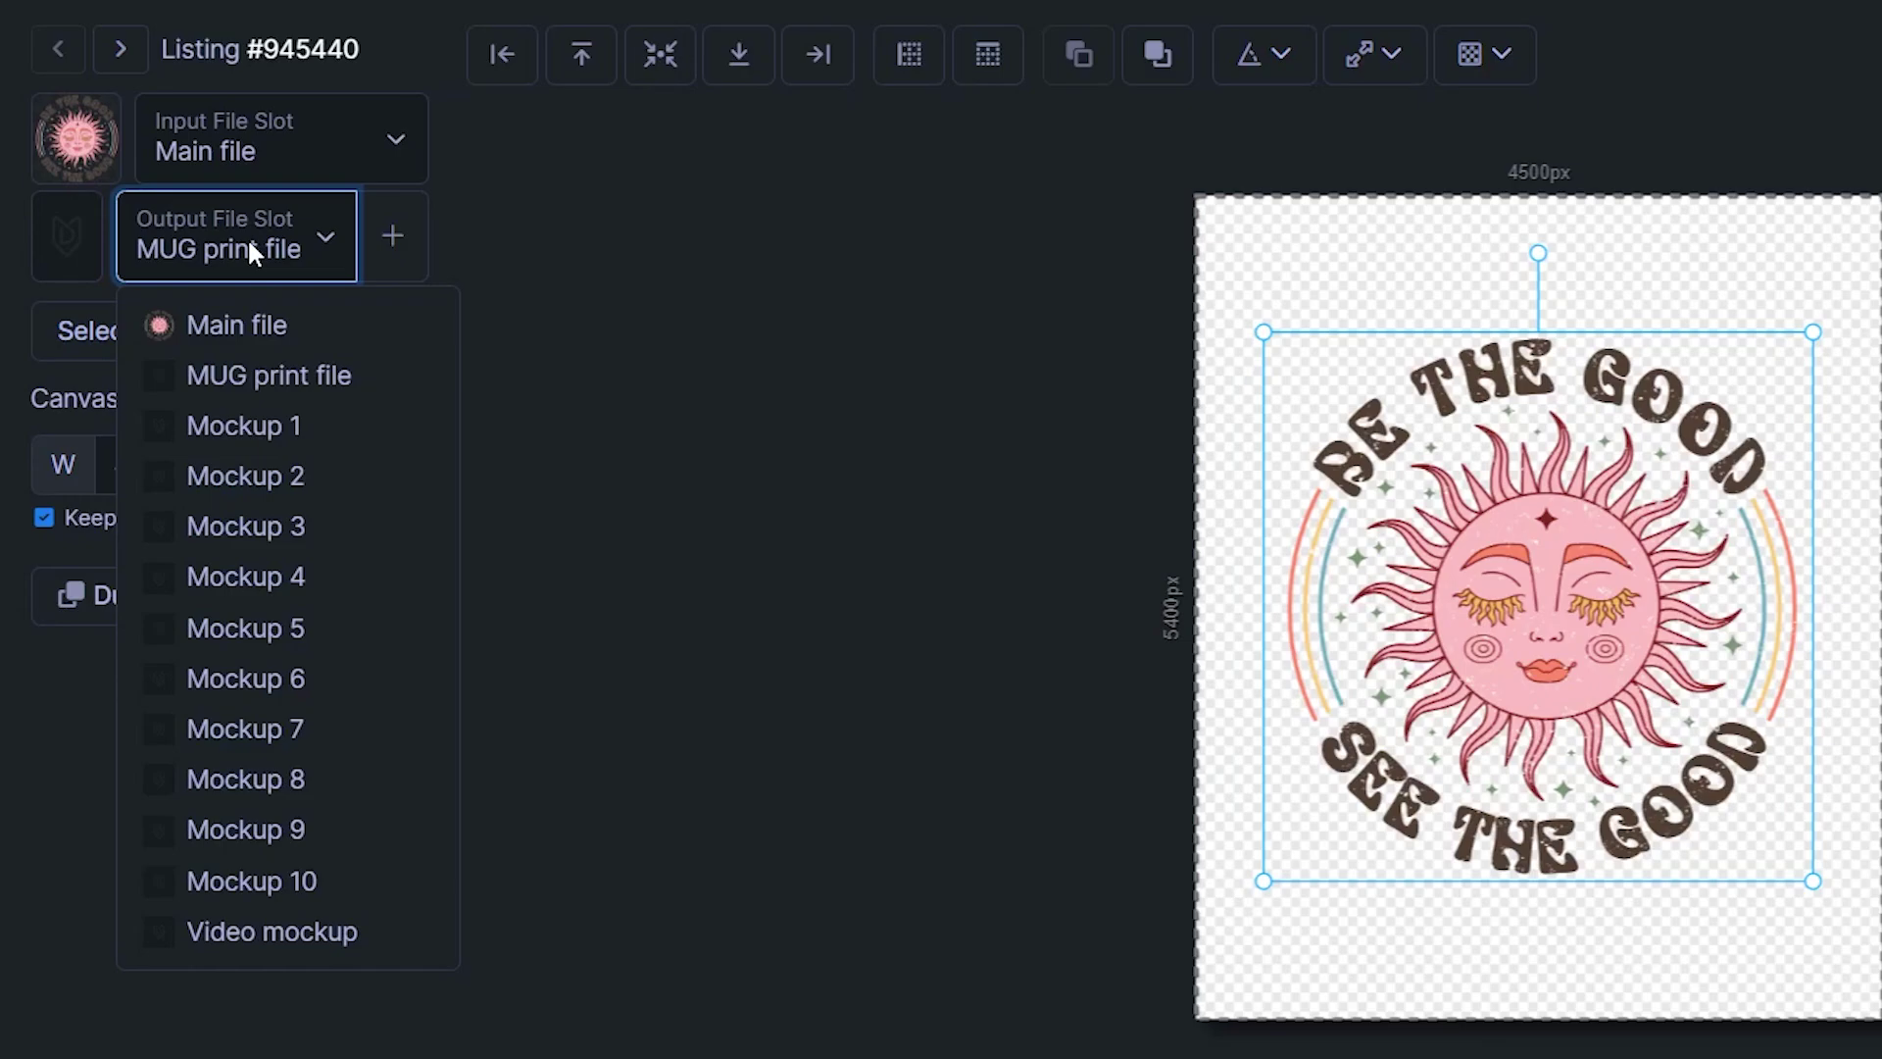
pyautogui.click(306, 380)
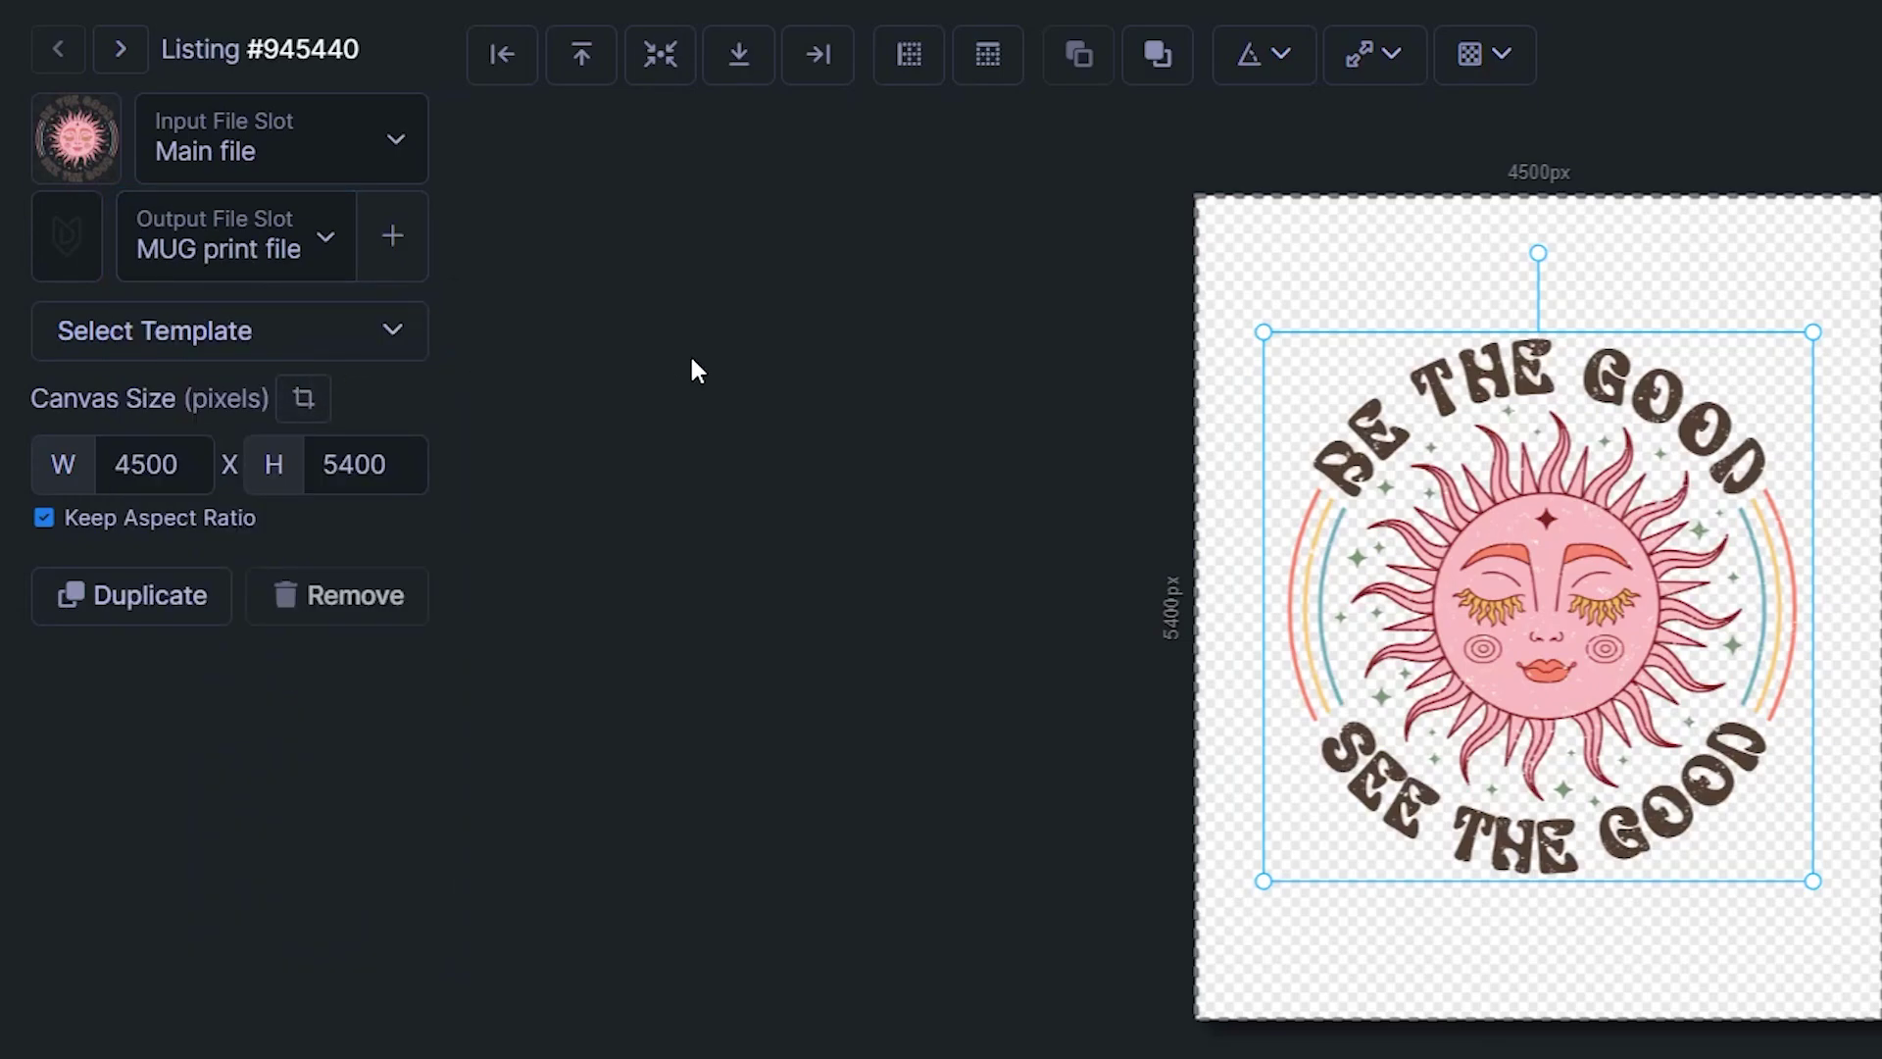
pyautogui.click(375, 346)
pyautogui.scroll(-5, 362, 469)
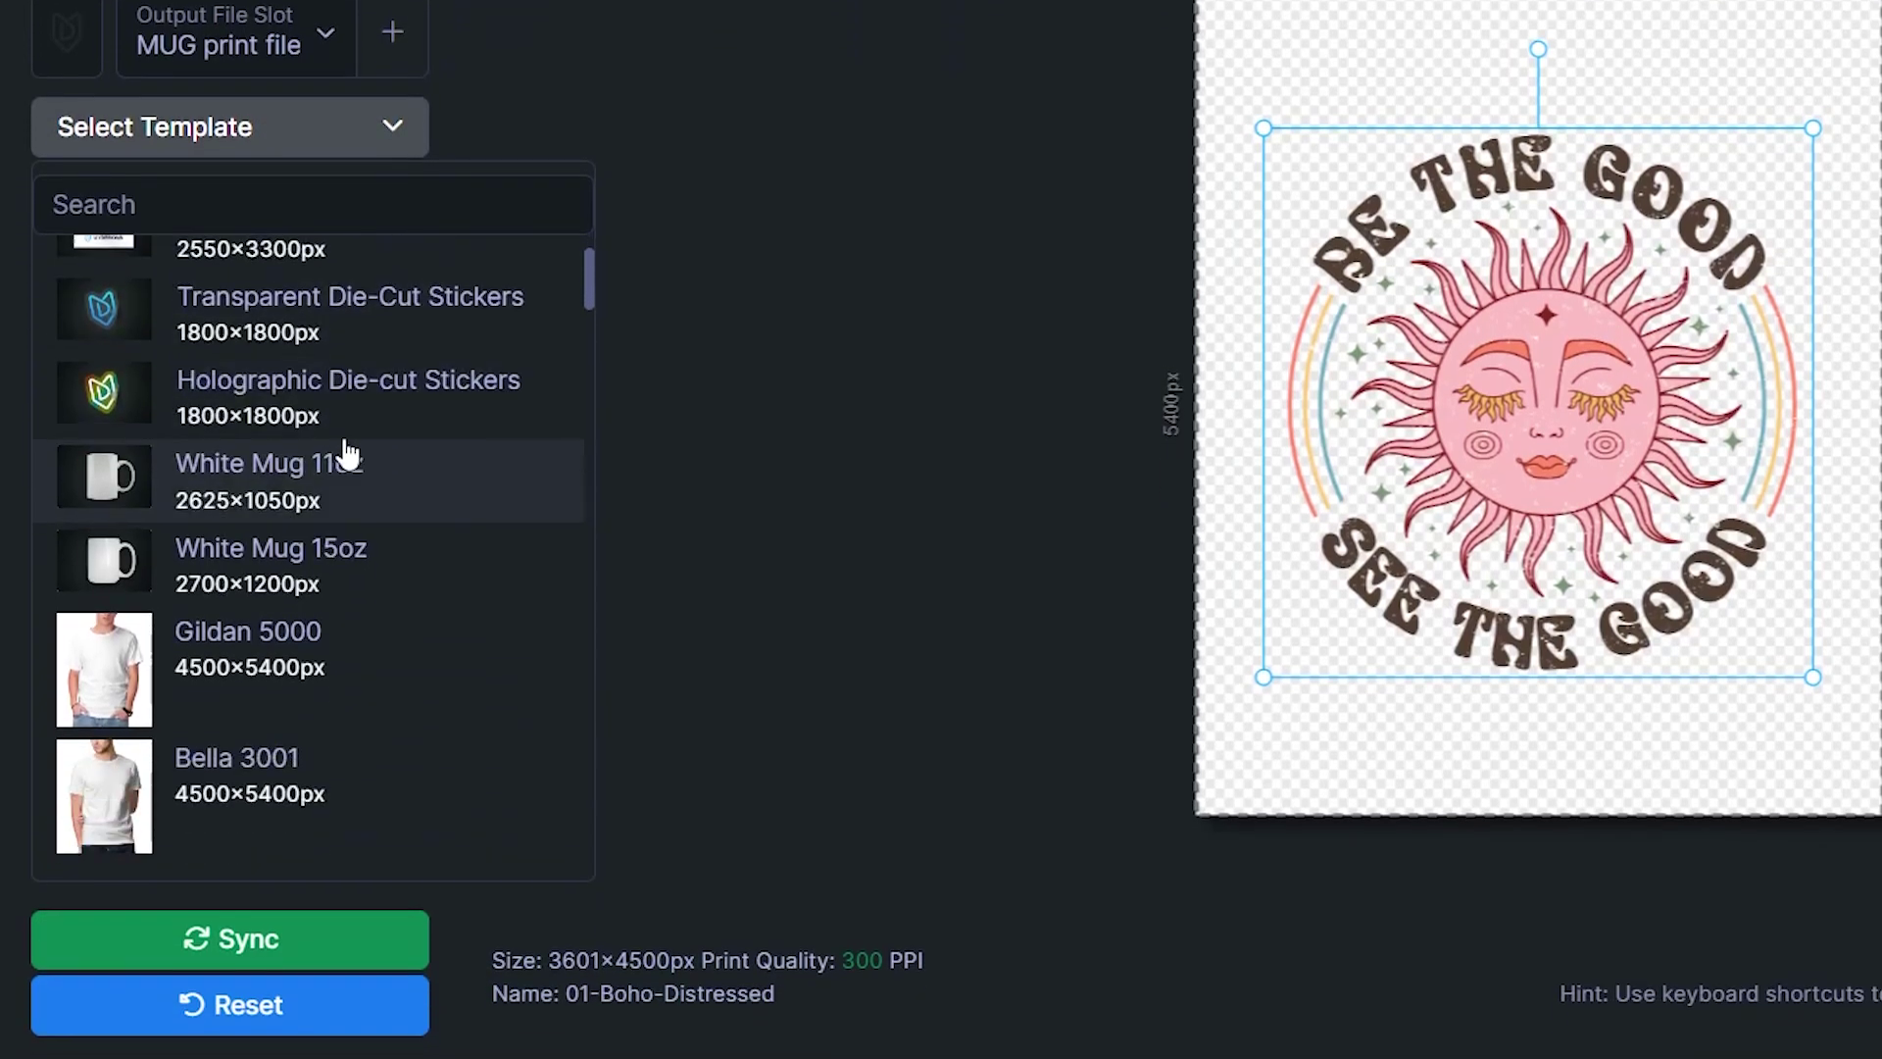
pyautogui.scroll(-5, 355, 451)
pyautogui.scroll(-5, 280, 588)
pyautogui.scroll(-4, 281, 592)
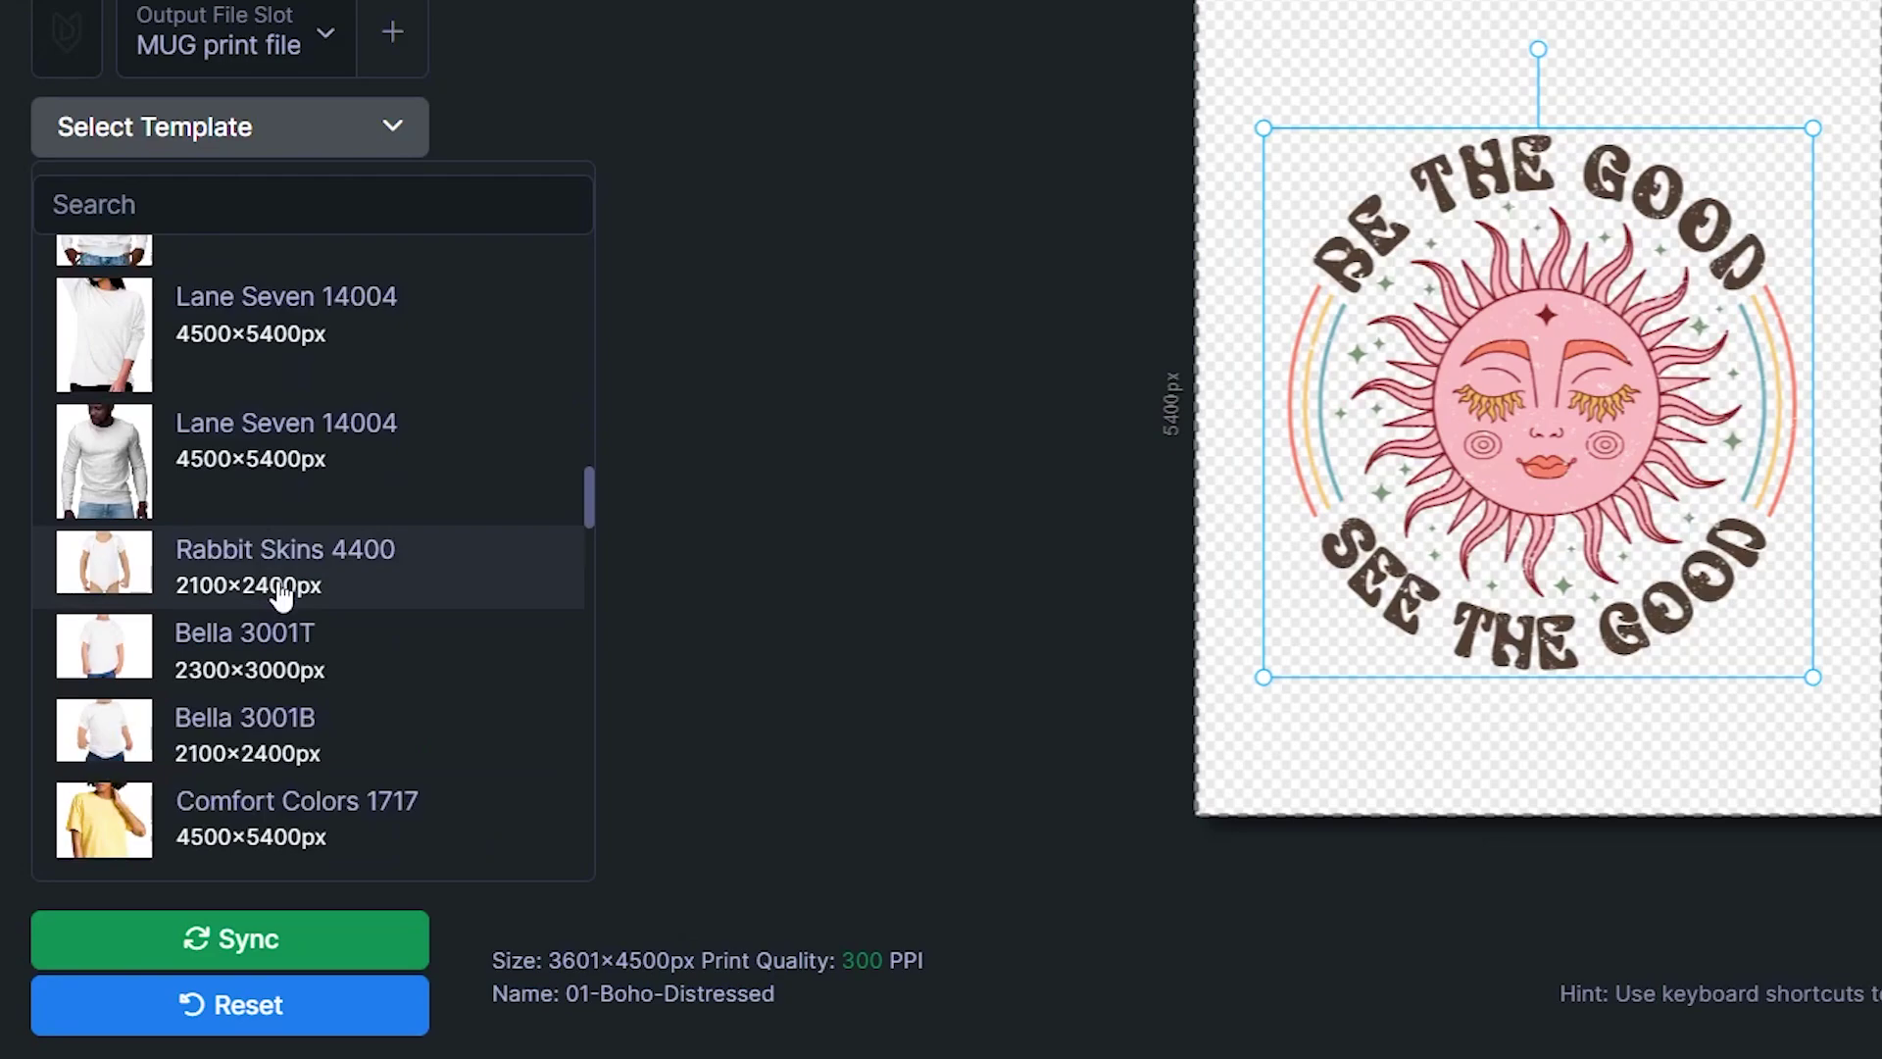
pyautogui.scroll(-3, 283, 595)
pyautogui.scroll(-5, 259, 599)
pyautogui.scroll(-4, 231, 604)
pyautogui.scroll(-2, 295, 633)
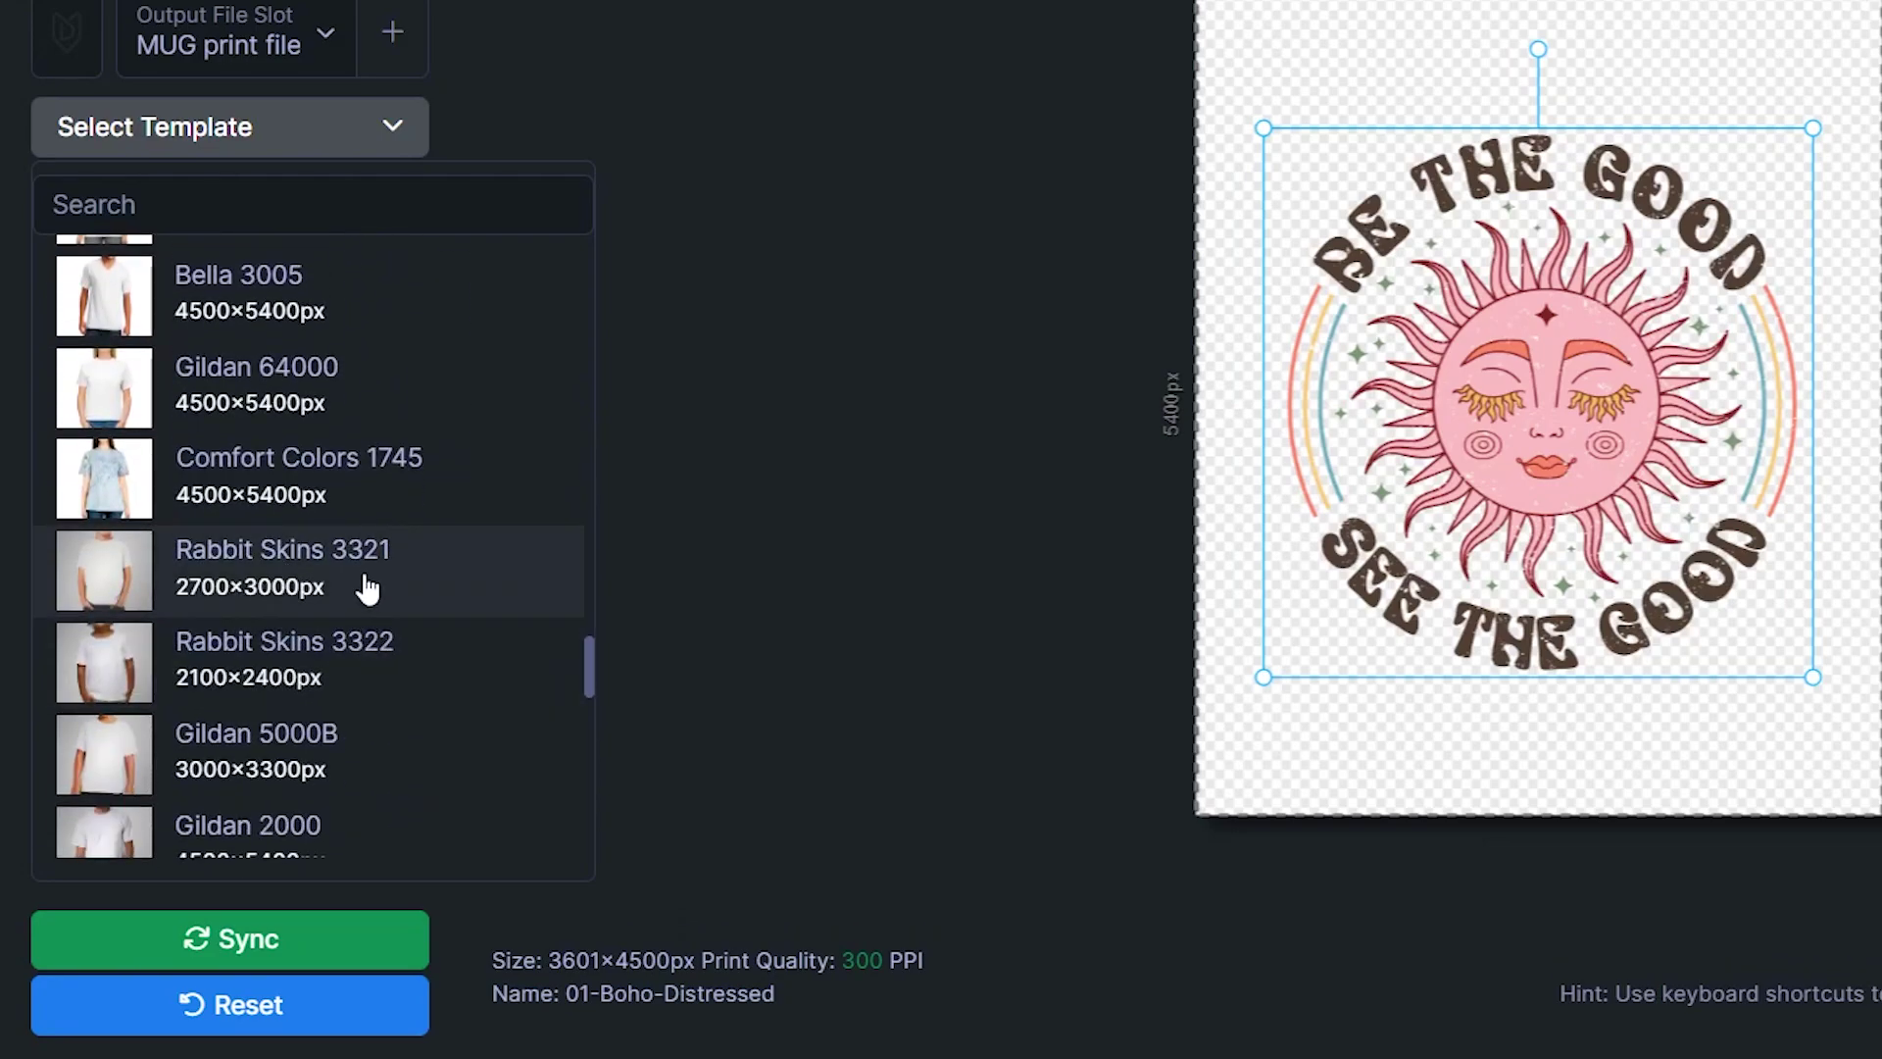
pyautogui.scroll(-3, 419, 633)
pyautogui.scroll(5, 411, 638)
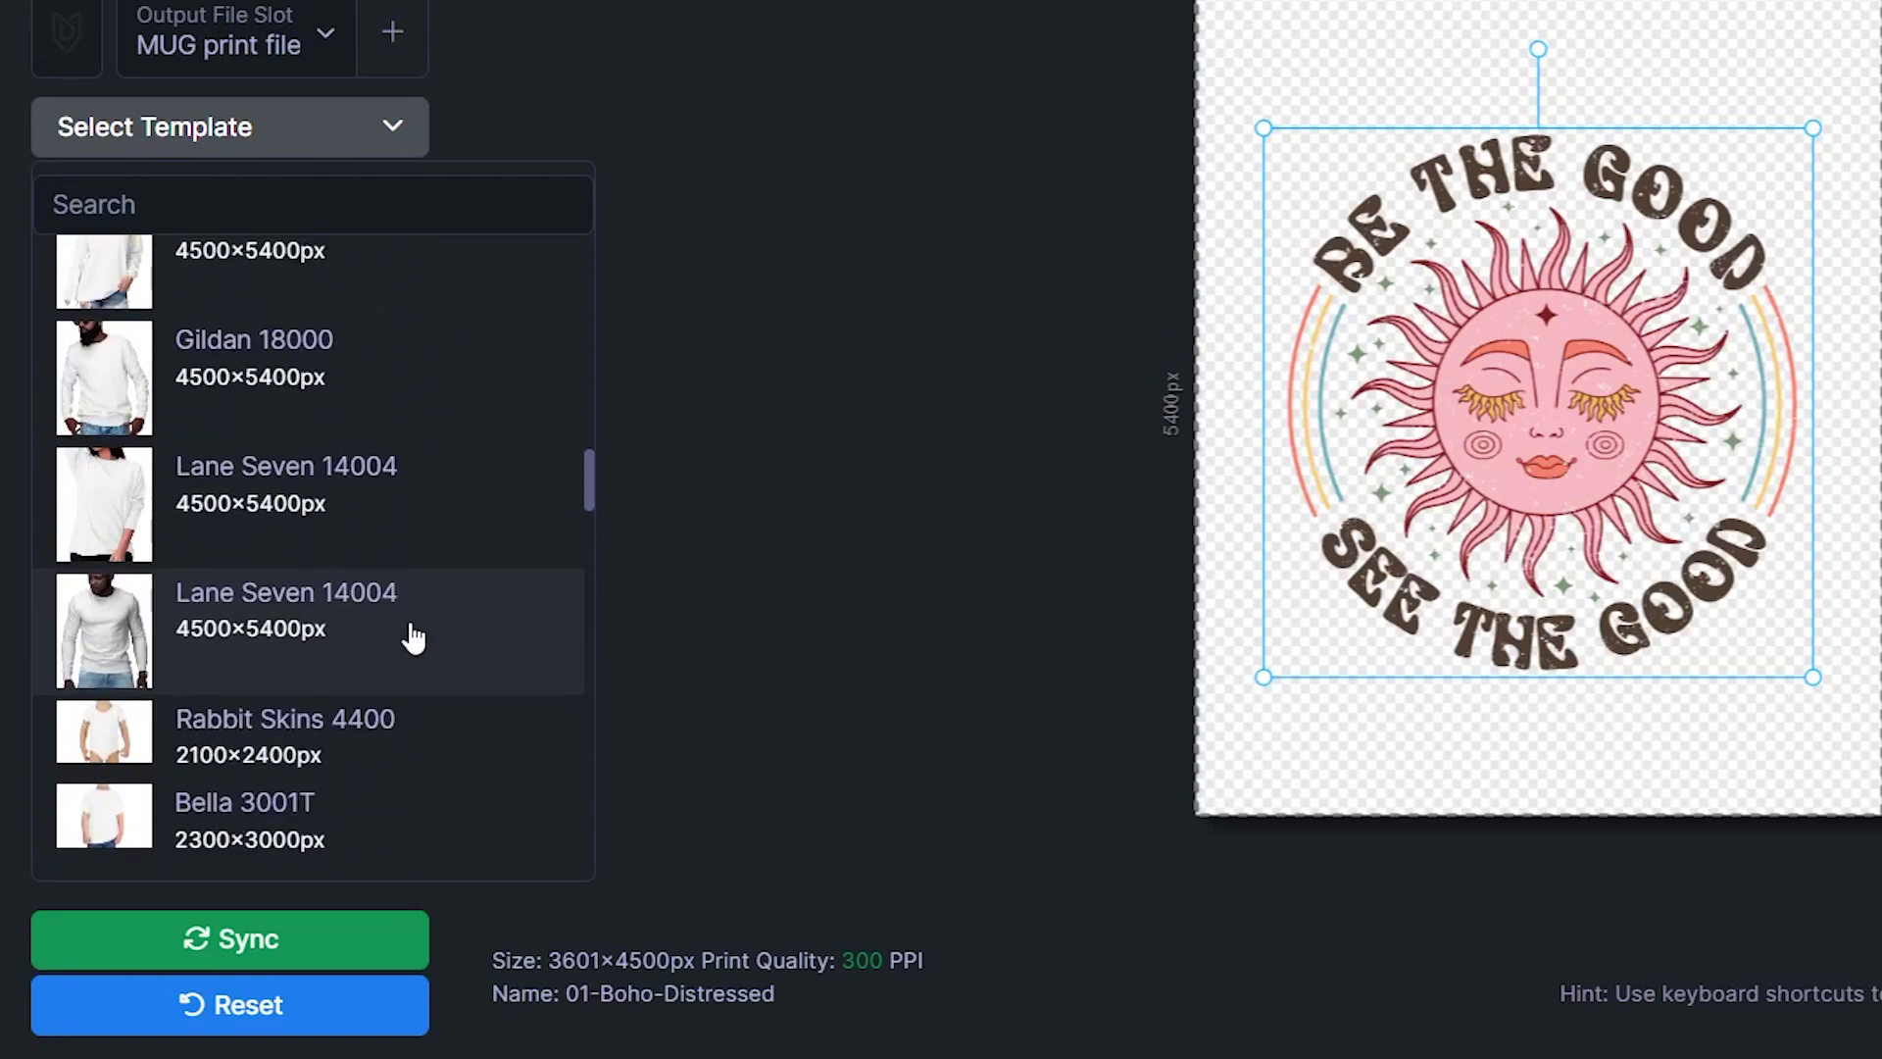
pyautogui.scroll(3, 413, 635)
pyautogui.scroll(5, 411, 632)
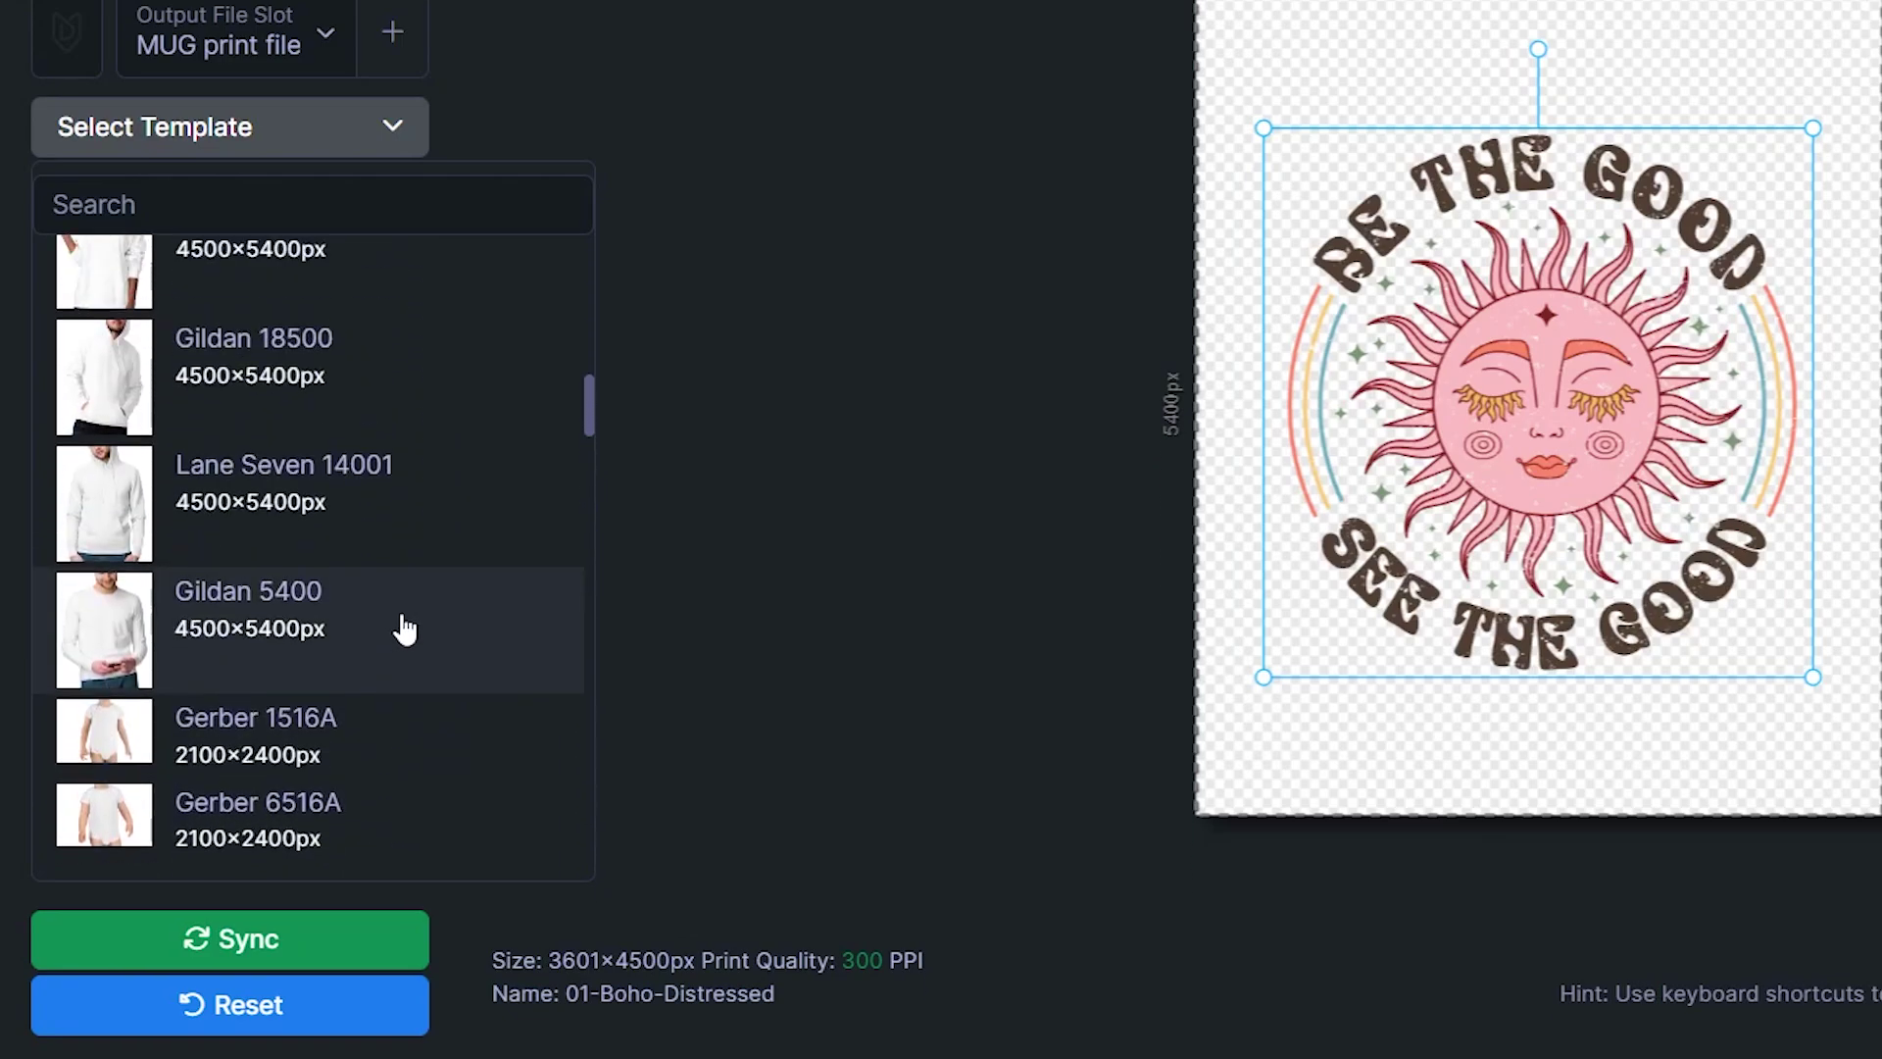
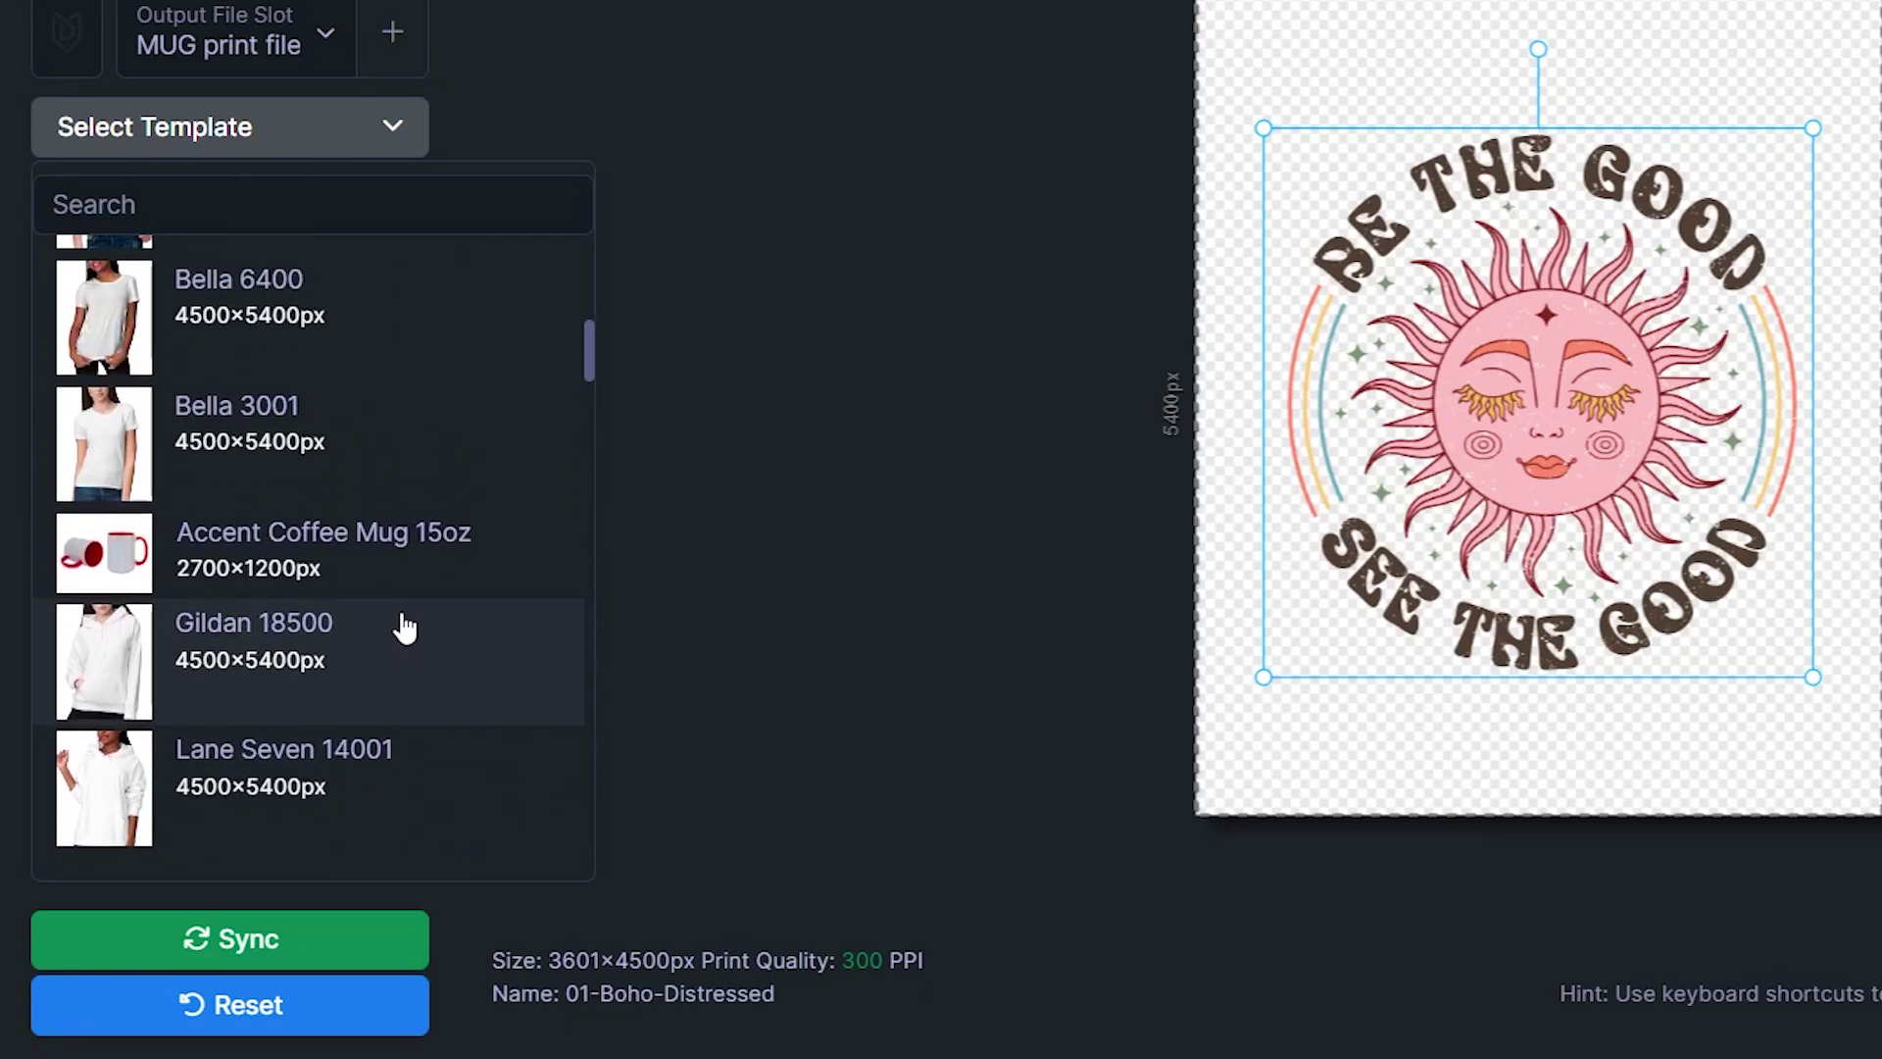
pyautogui.scroll(3, 391, 504)
pyautogui.scroll(3, 394, 510)
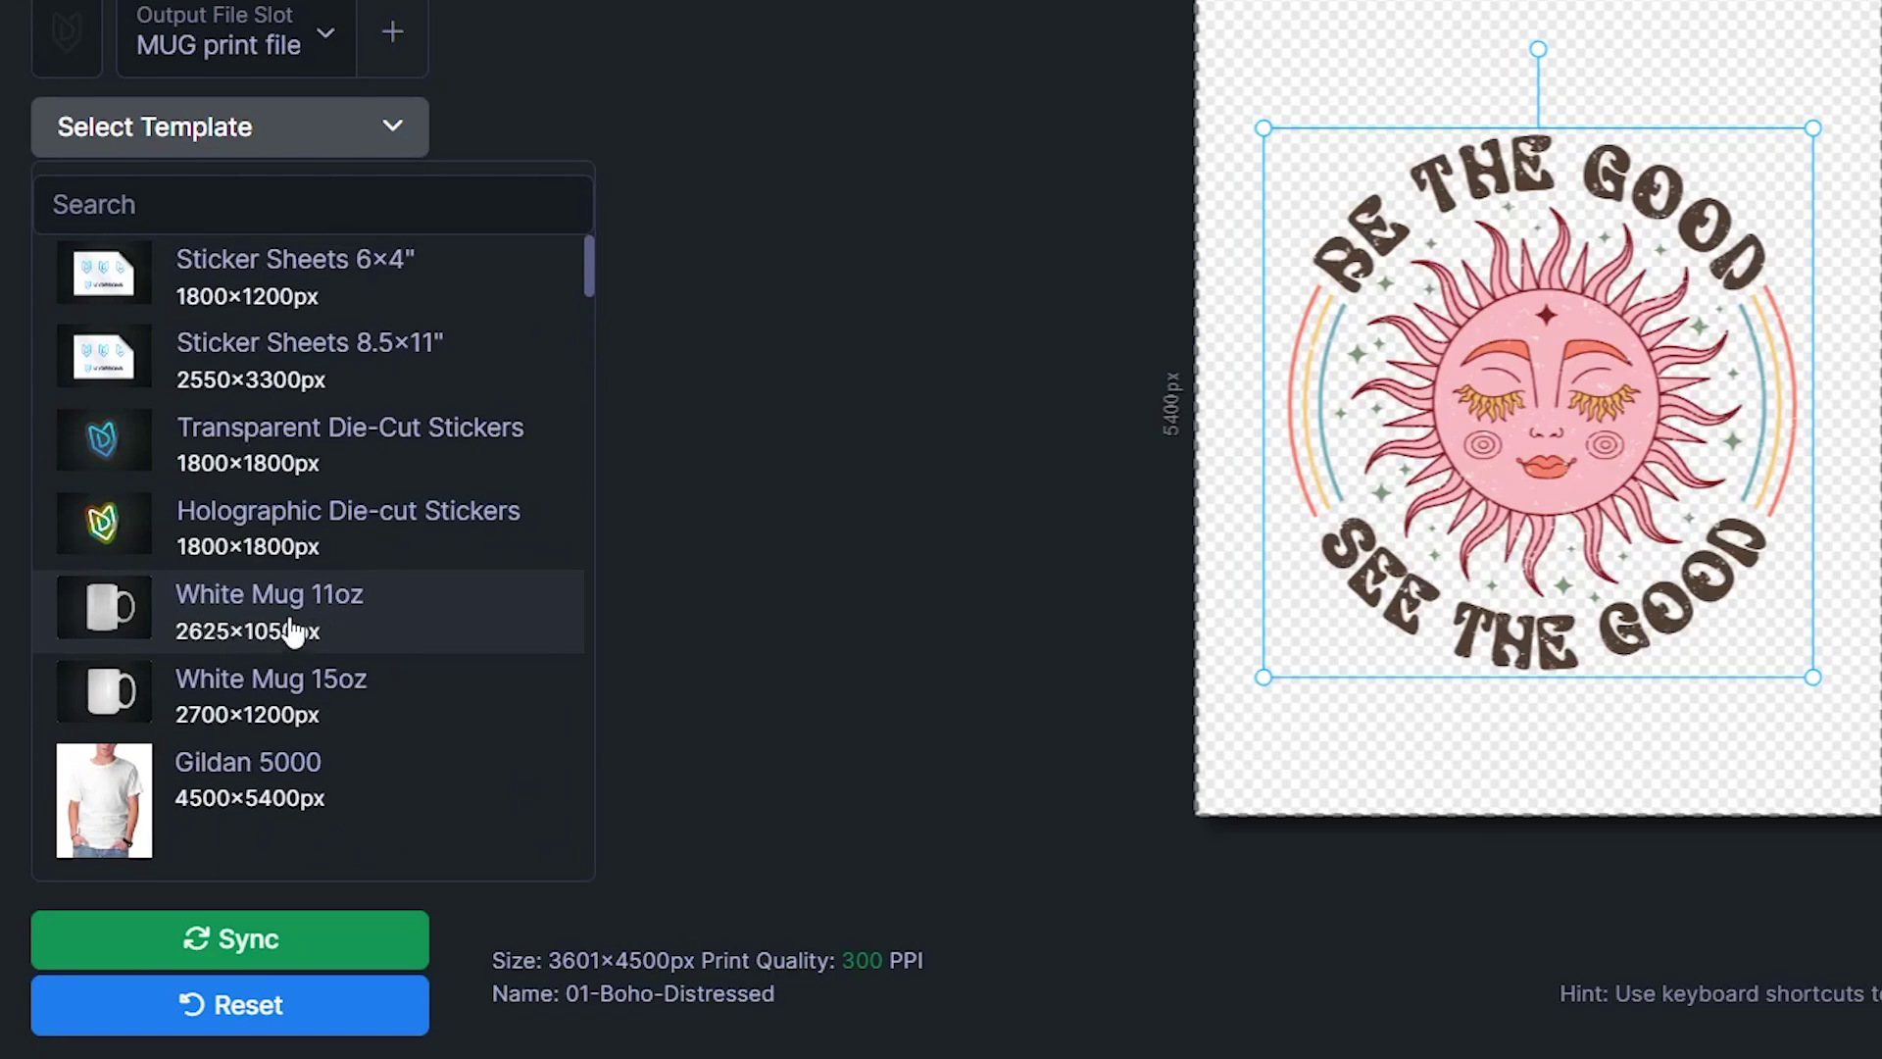
# Apply the White Mug 11oz template (2625×1050 px) to the MUG print file
pyautogui.click(369, 630)
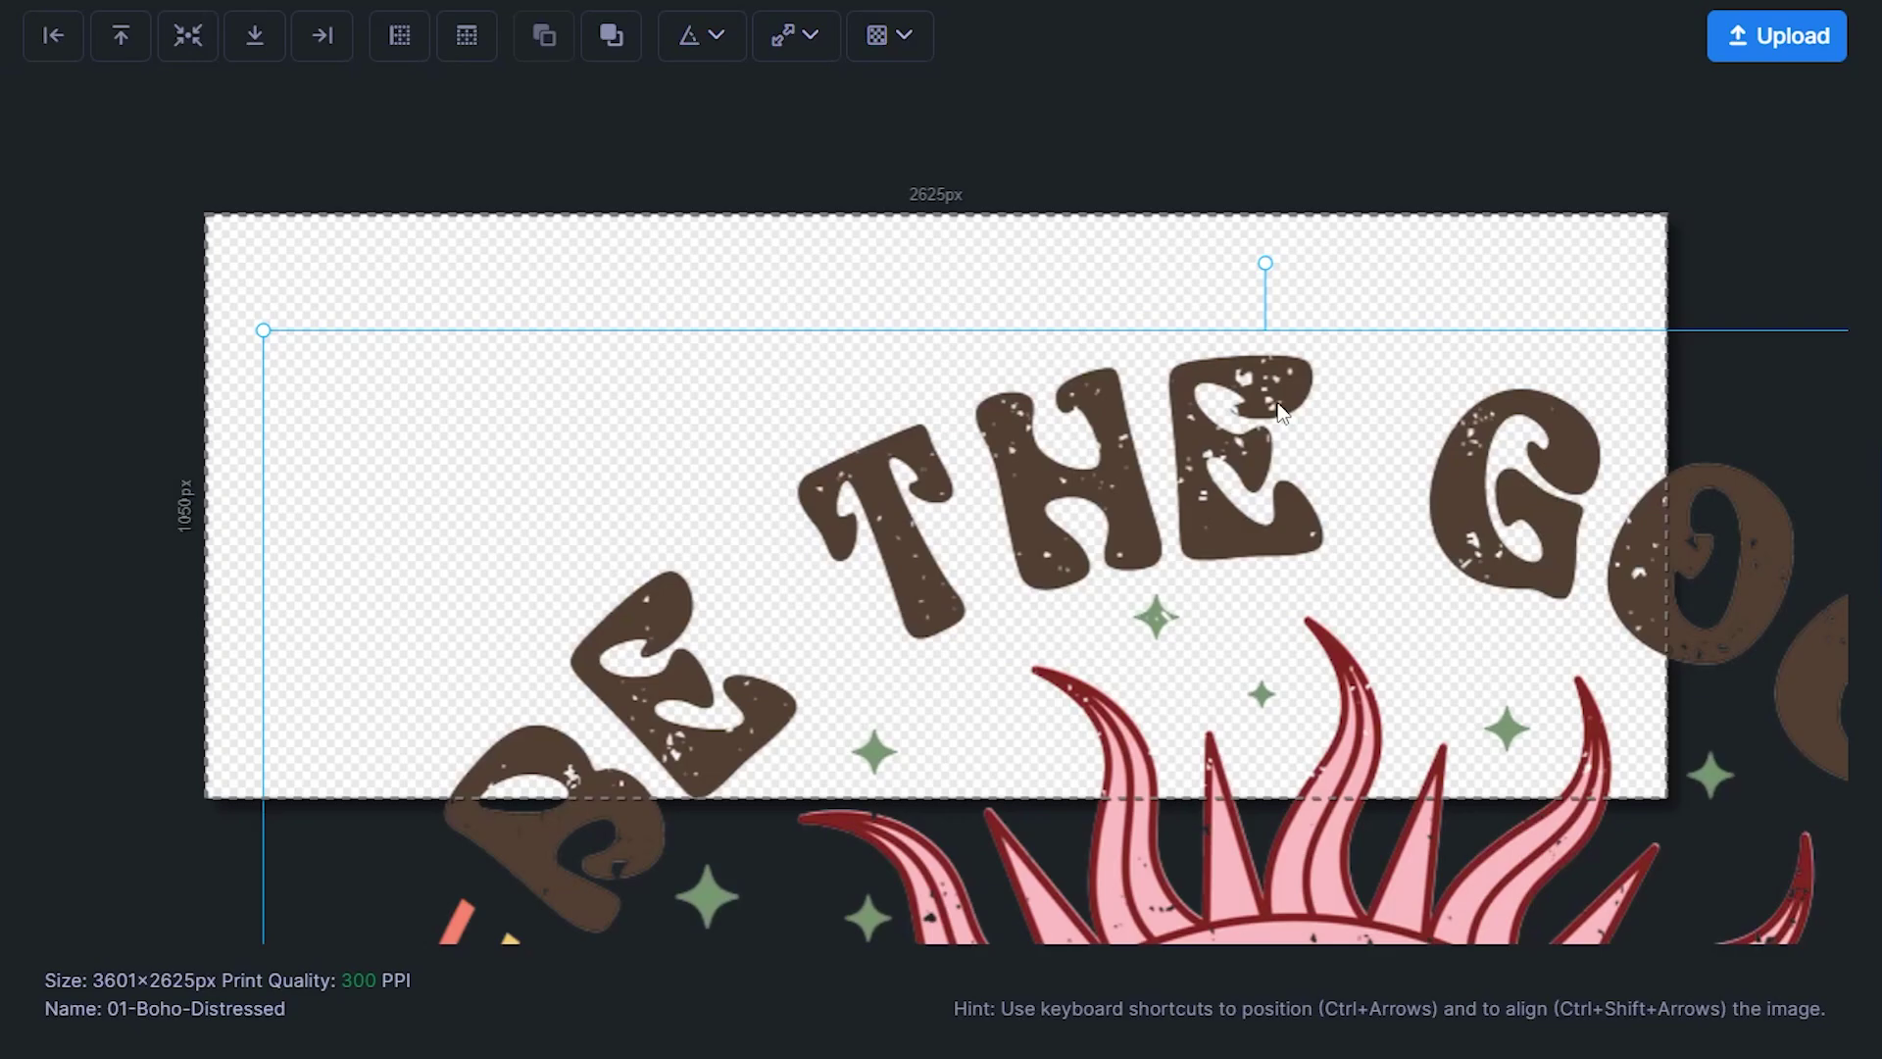
# Move the sun design to the canvas's left end and fit it to the canvas height
pyautogui.moveTo(1148, 634); pyautogui.dragTo(1023, 463)
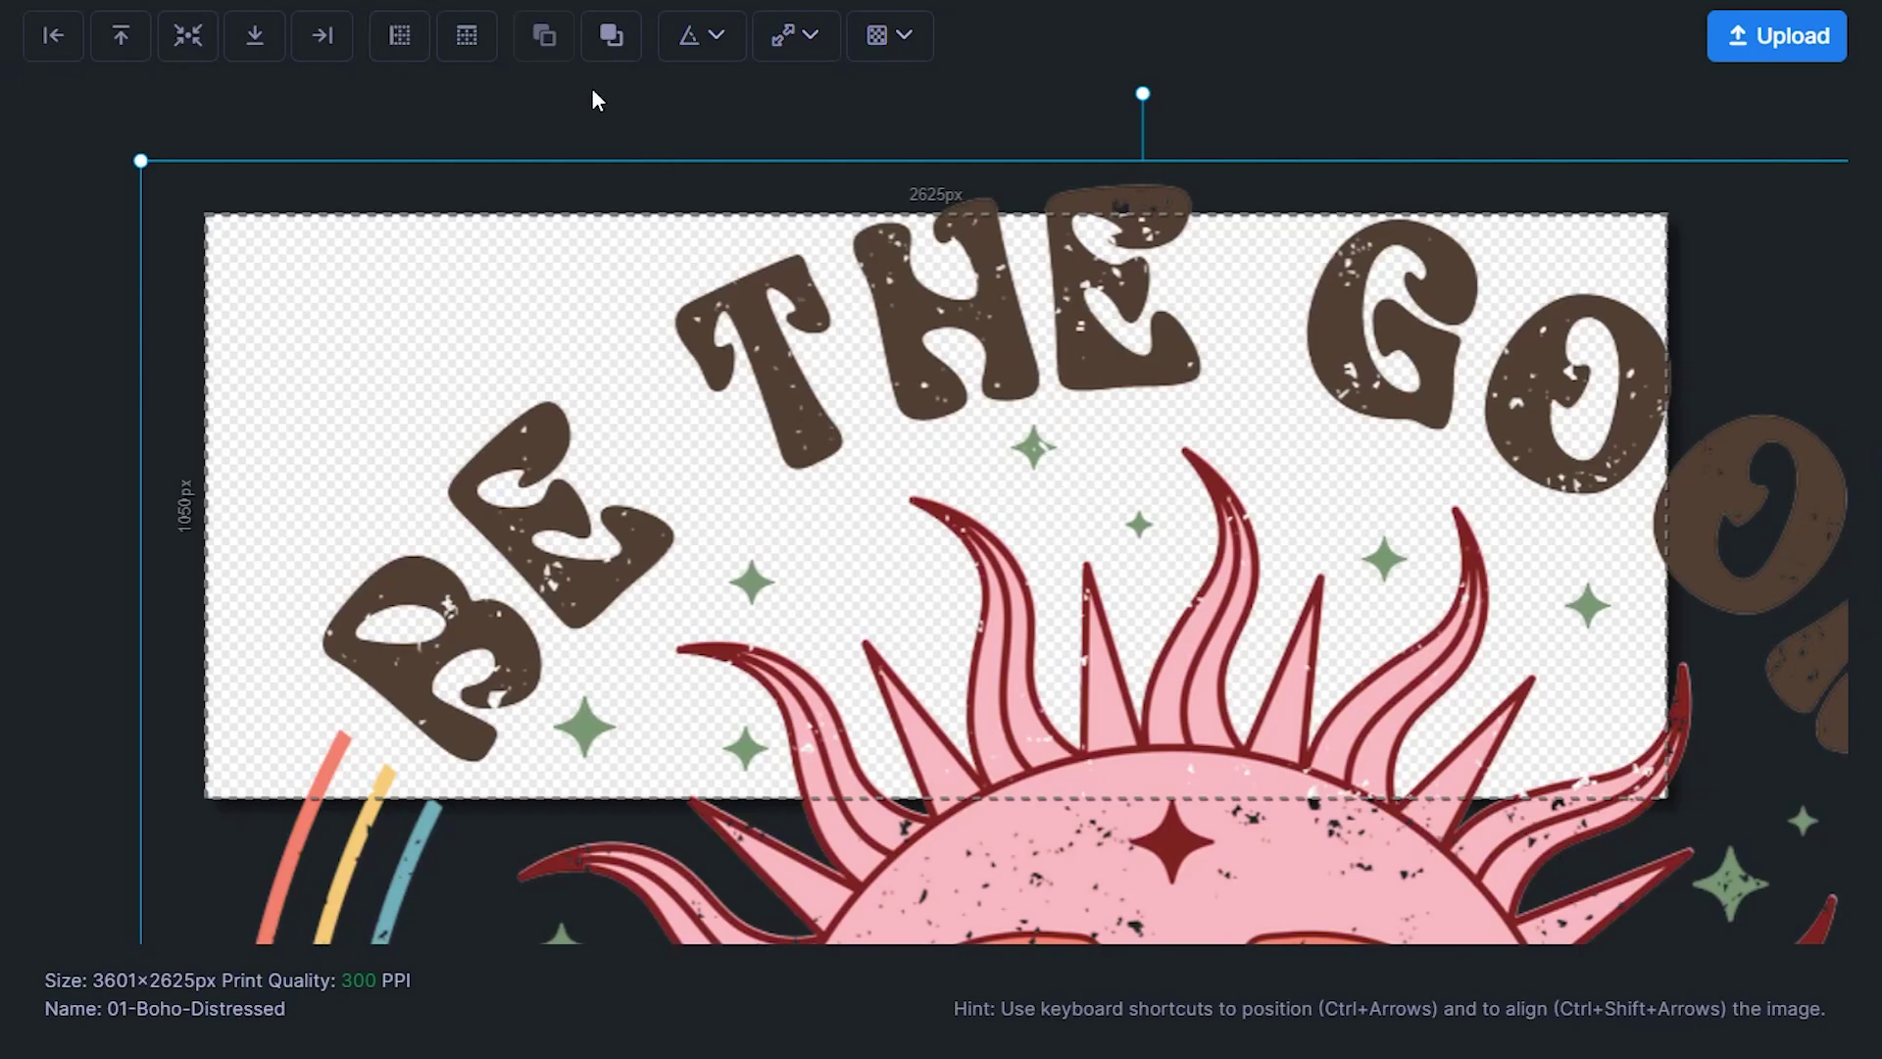
pyautogui.click(398, 42)
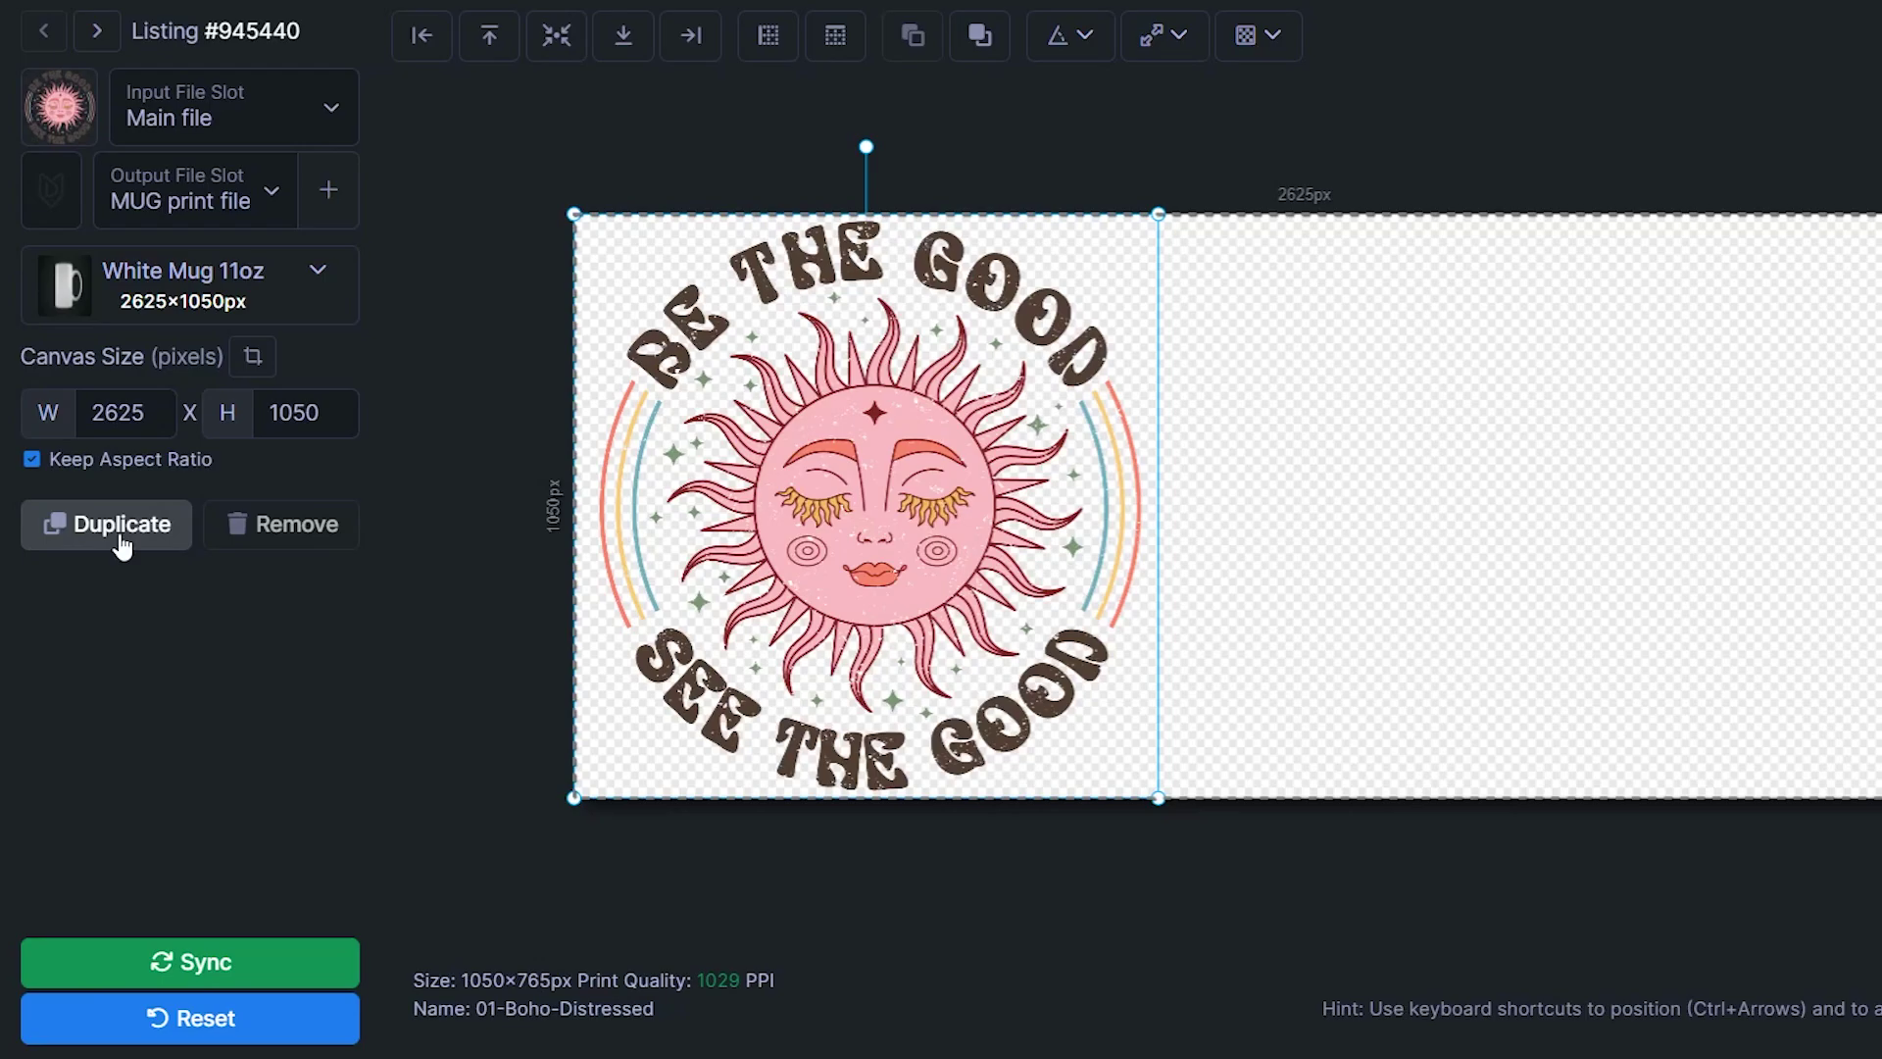
# Duplicate the sun design and align the copy flush with the canvas's right edge
pyautogui.click(122, 545)
pyautogui.moveTo(1096, 731); pyautogui.dragTo(1559, 703)
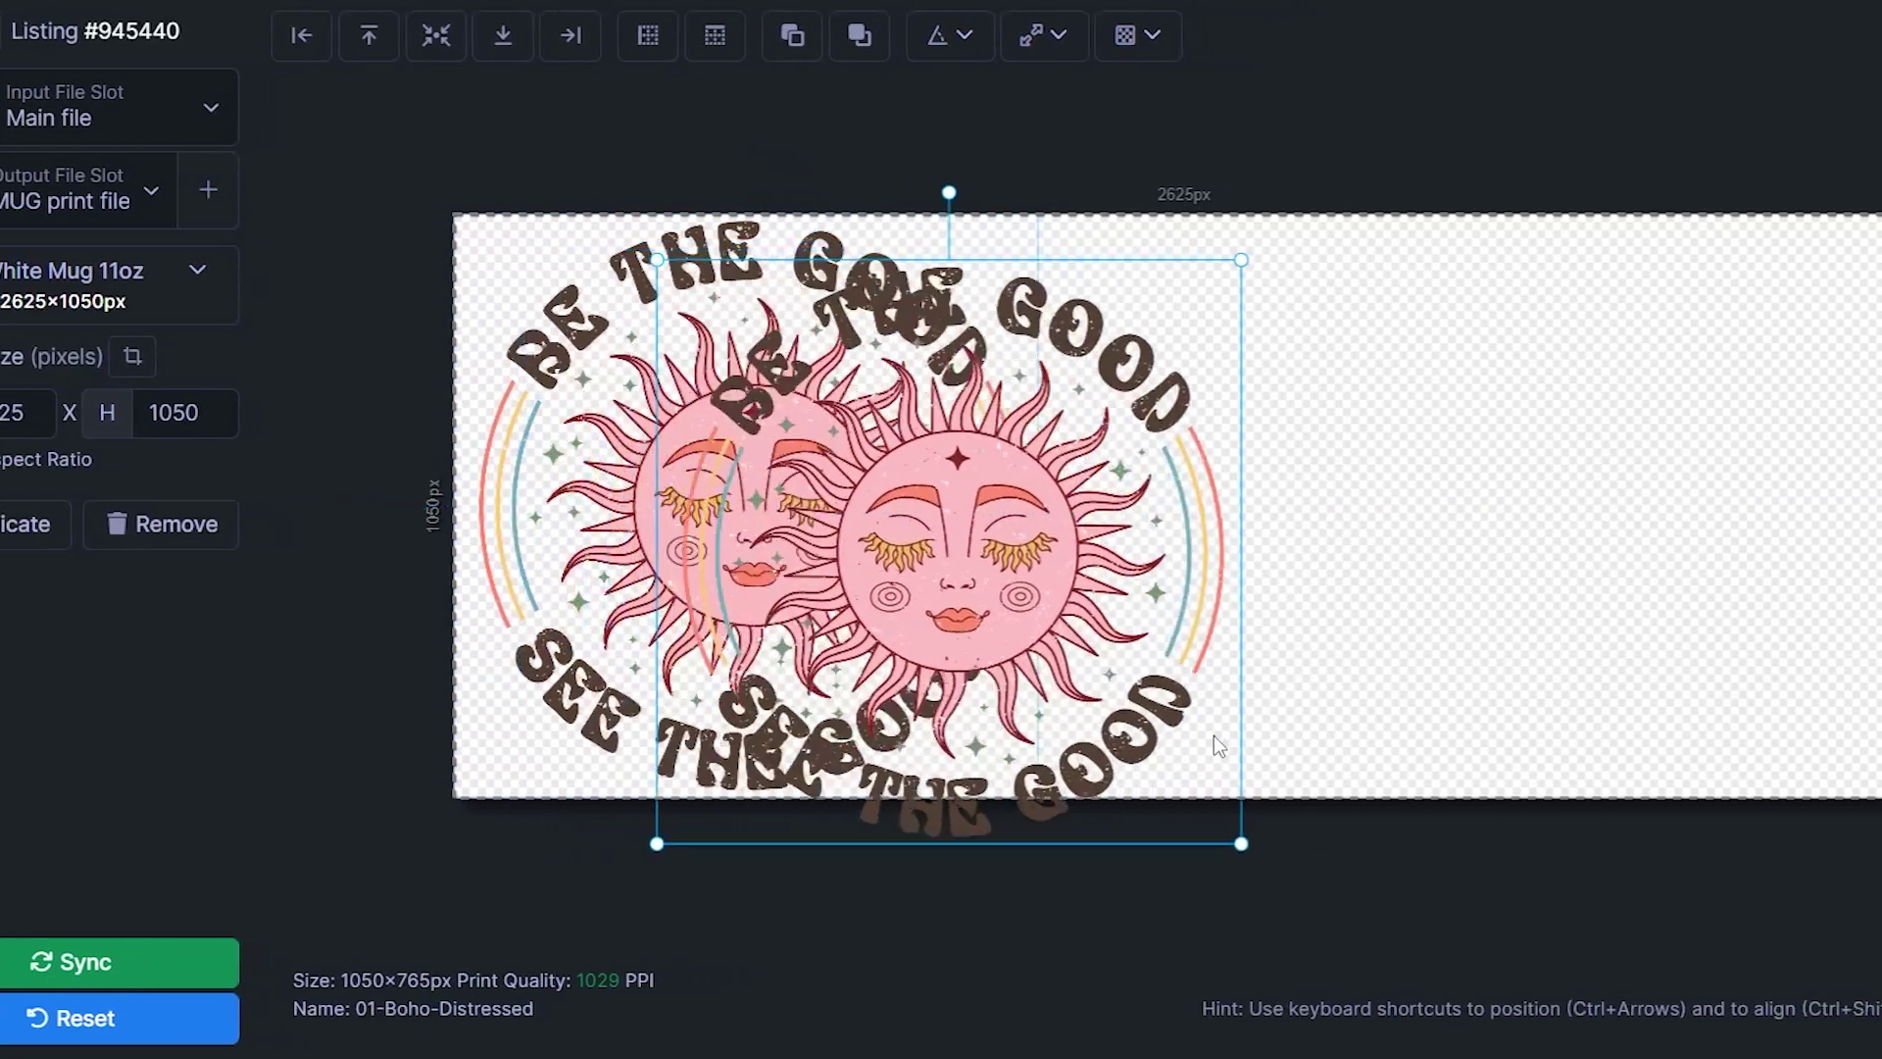
pyautogui.hotkey('ctrl', 'shift', 'Right')
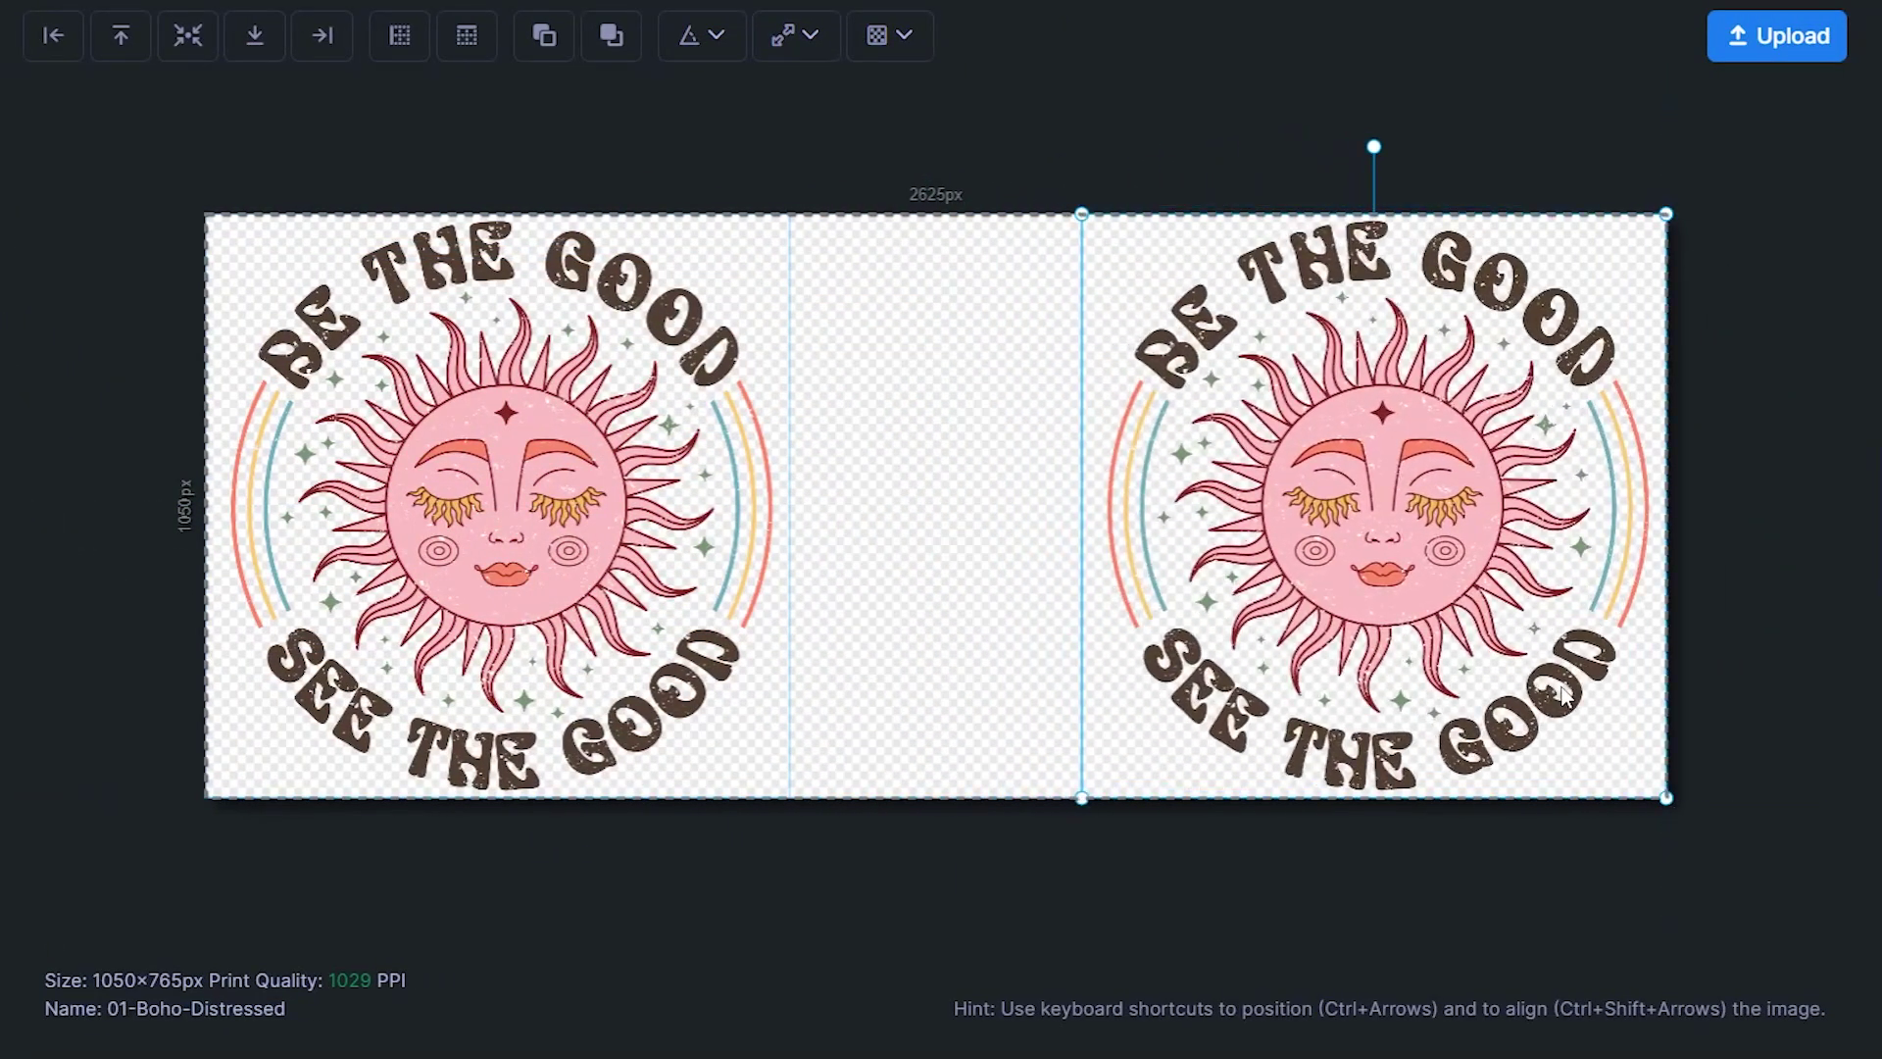
pyautogui.click(918, 399)
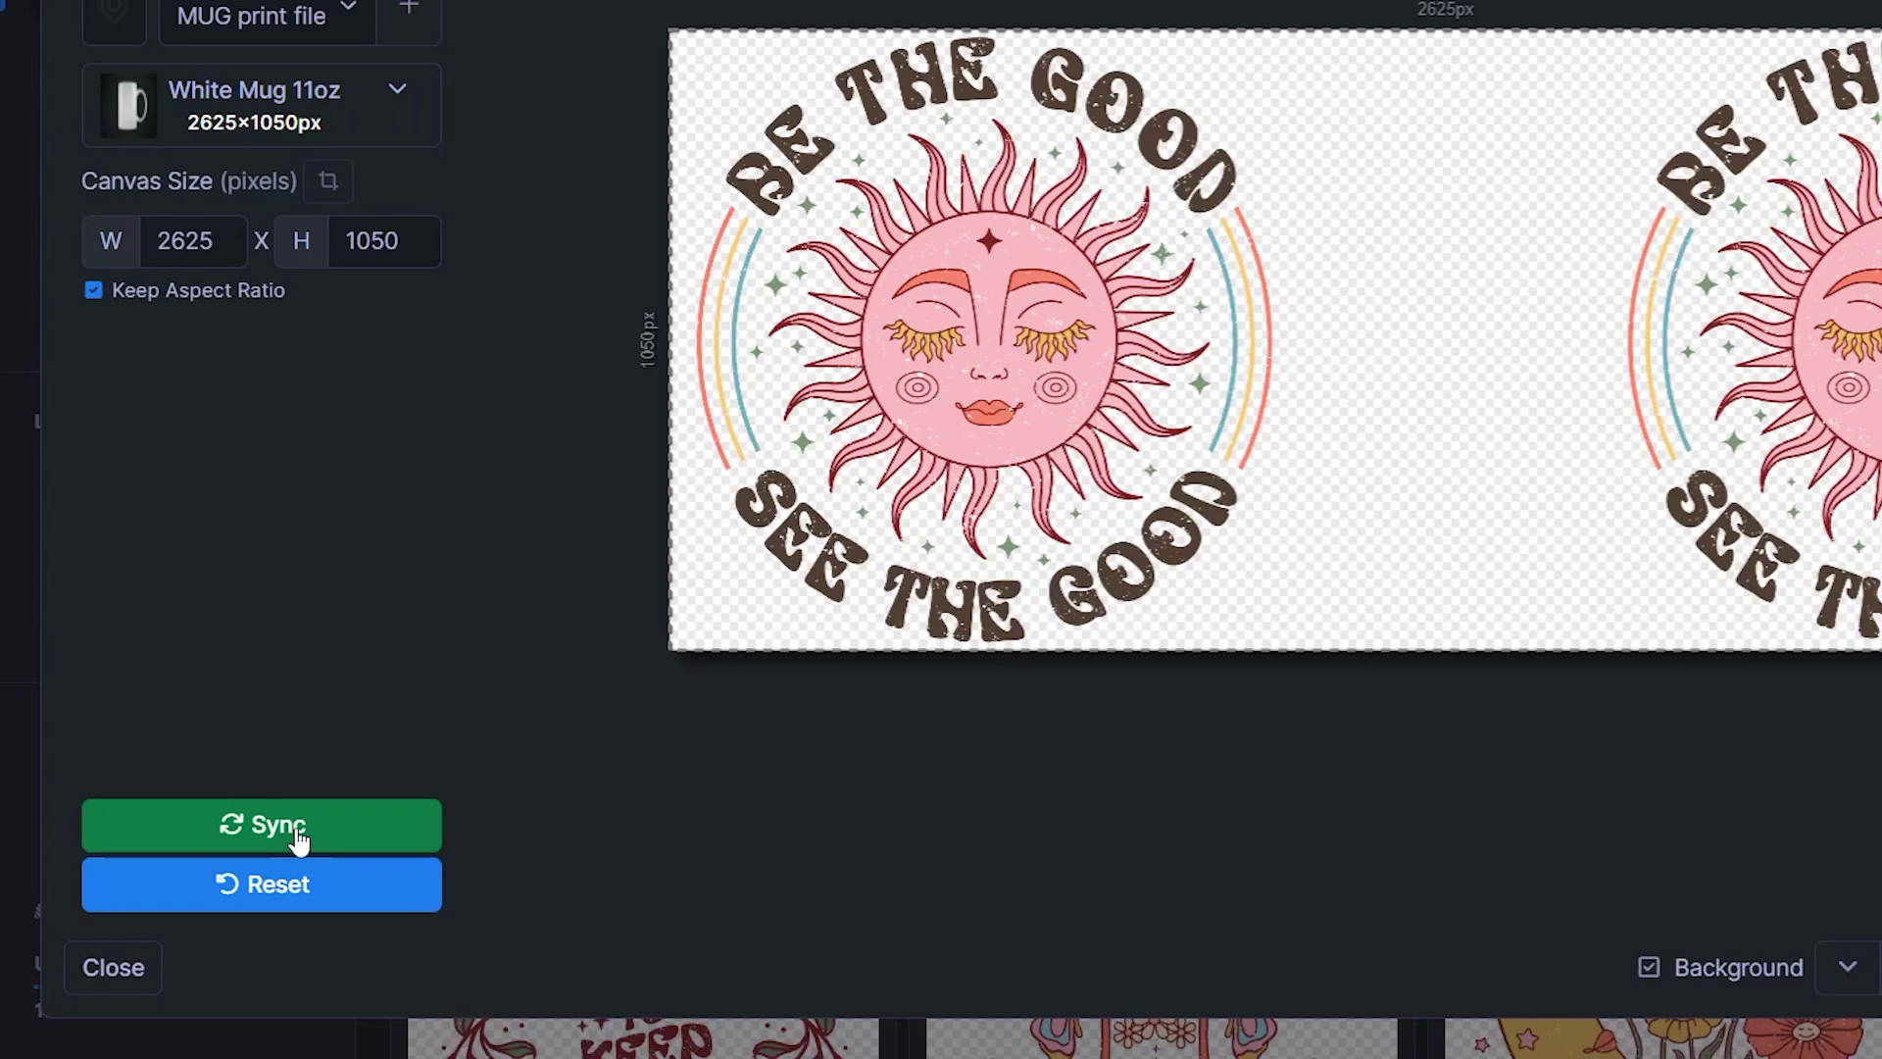
# Sync the two-copy layout, check the butterfly, mushroom and yin-yang listings, and return to #945440
pyautogui.click(393, 841)
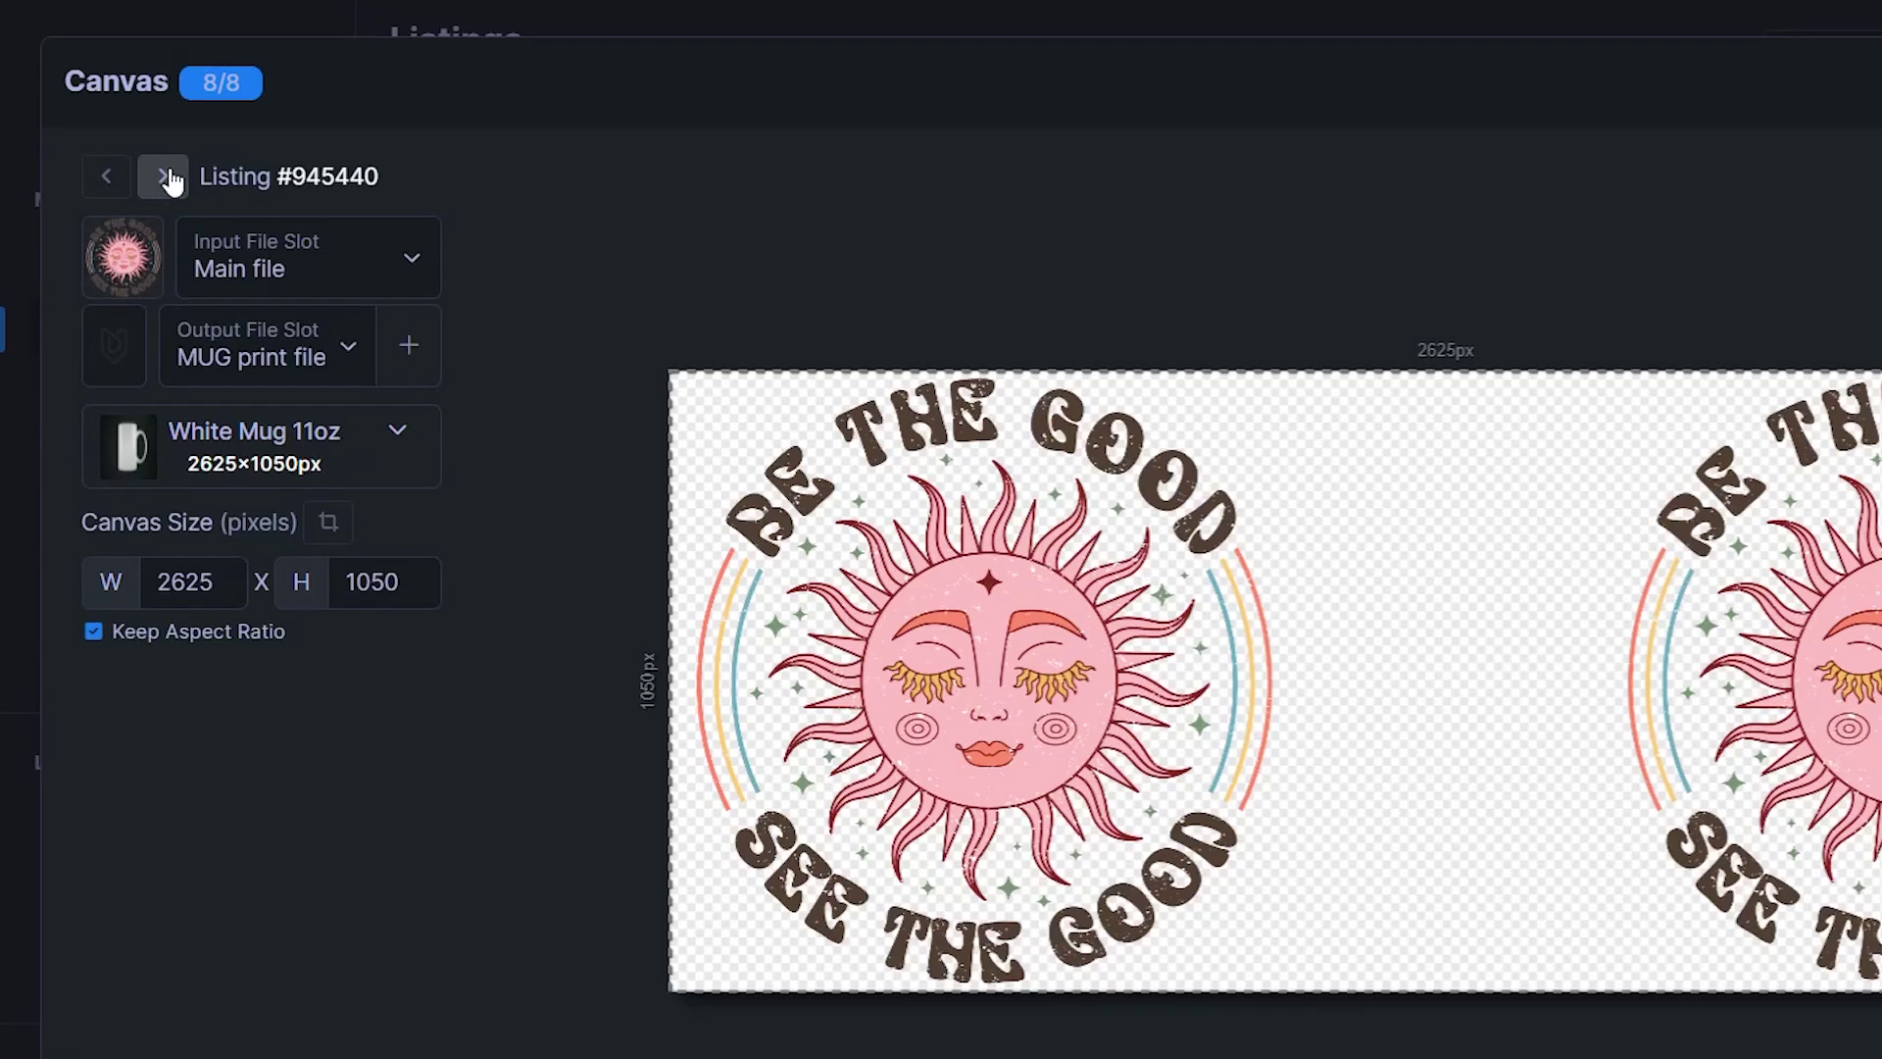
pyautogui.click(166, 178)
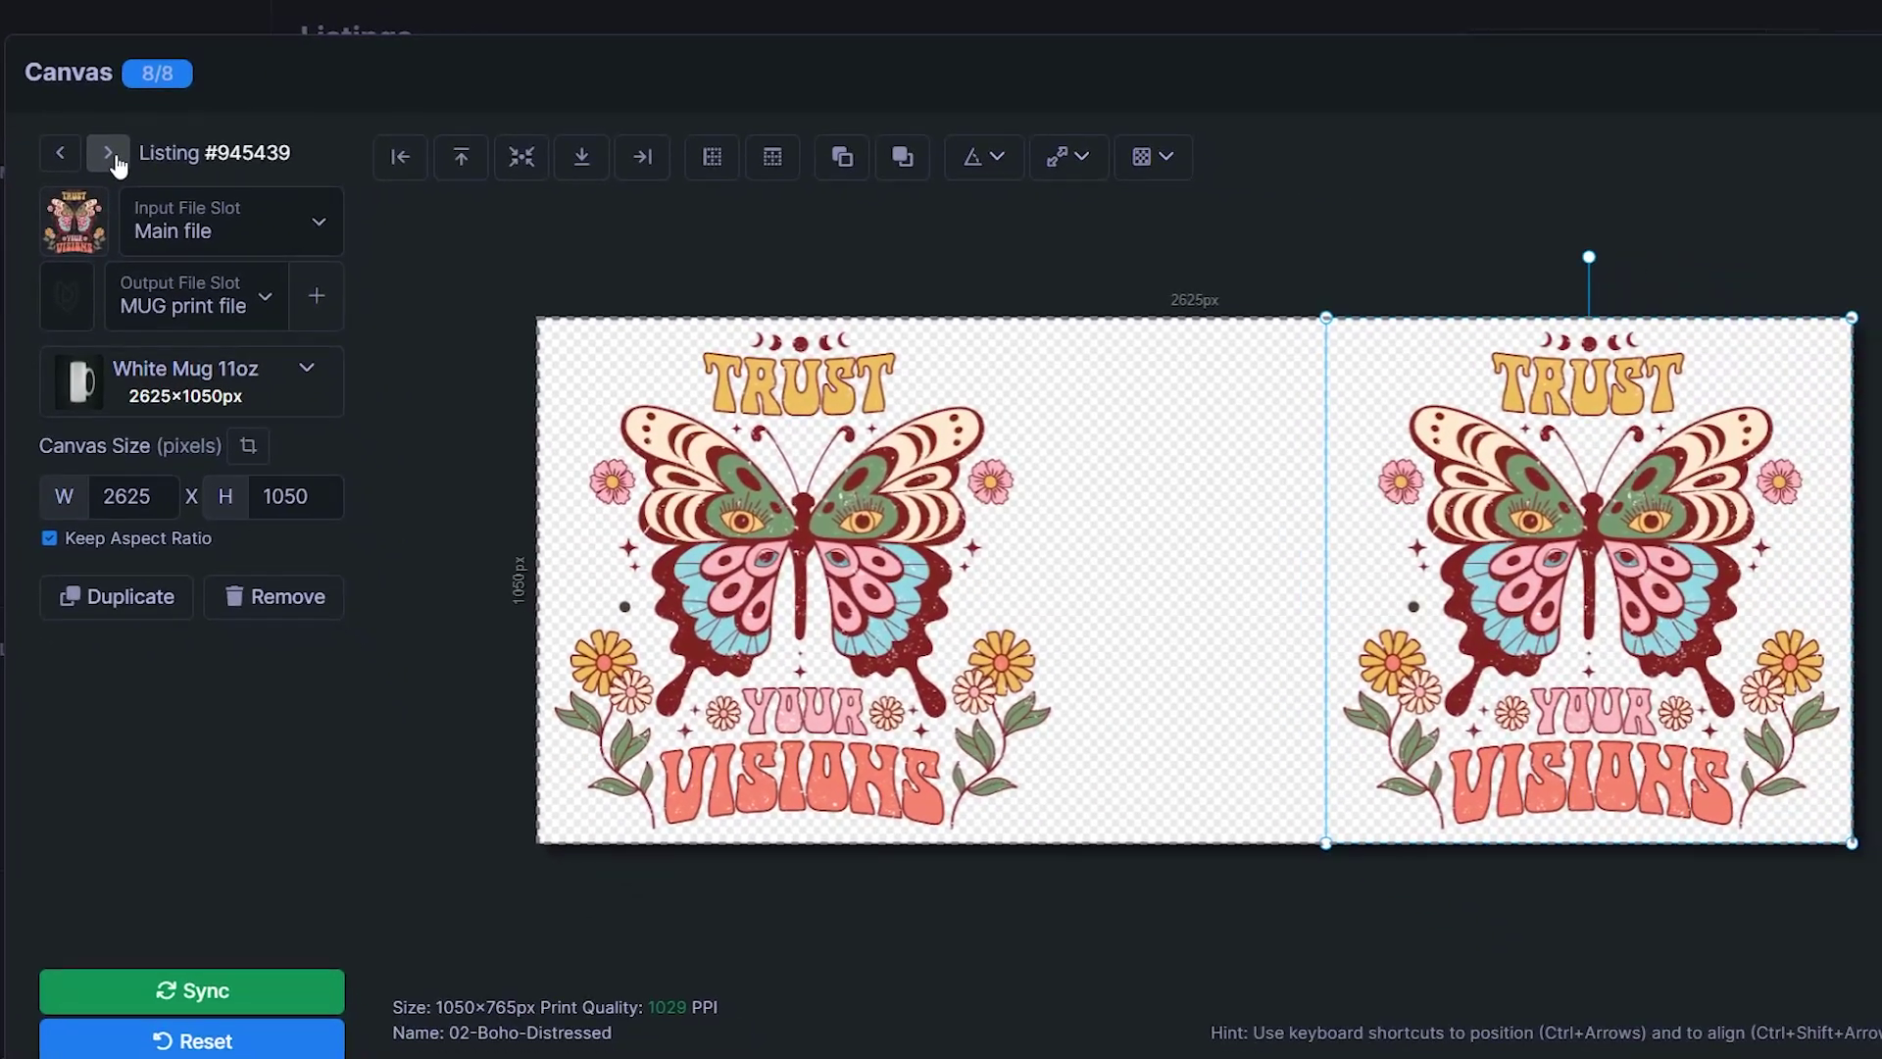
pyautogui.click(111, 155)
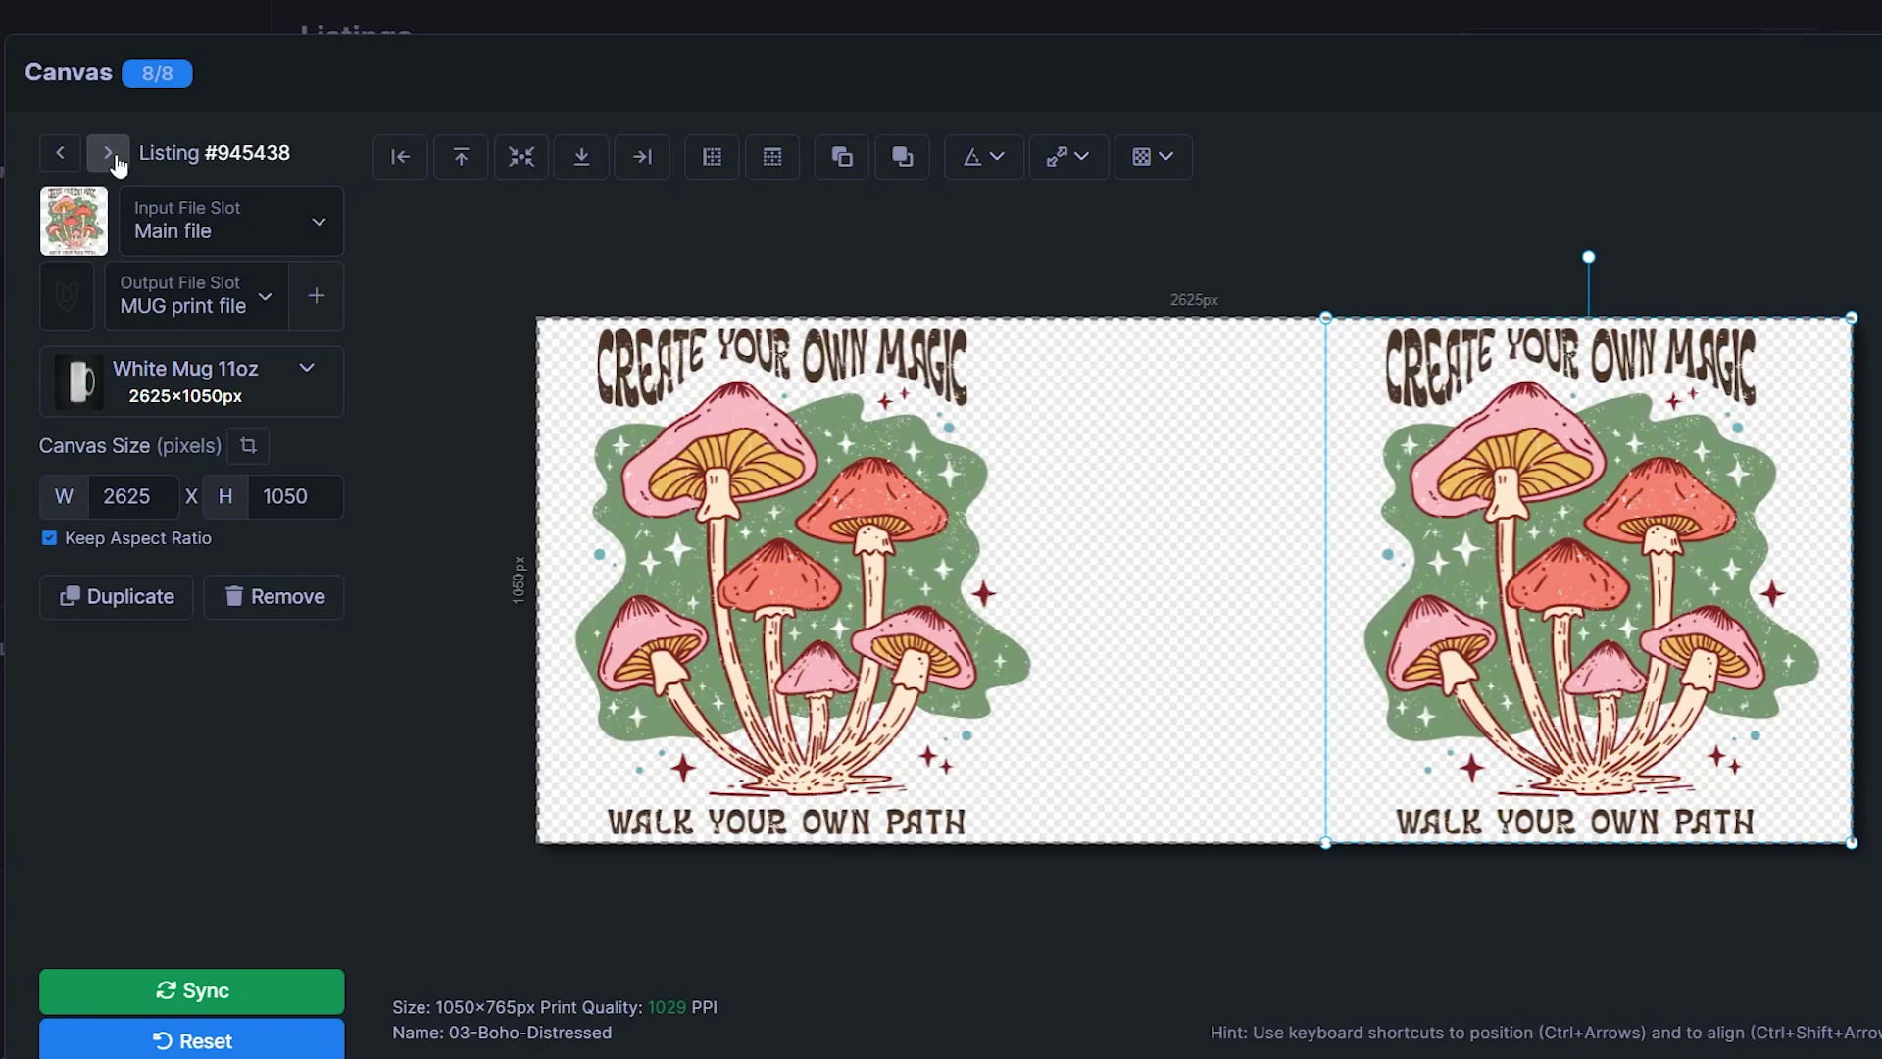
pyautogui.click(115, 155)
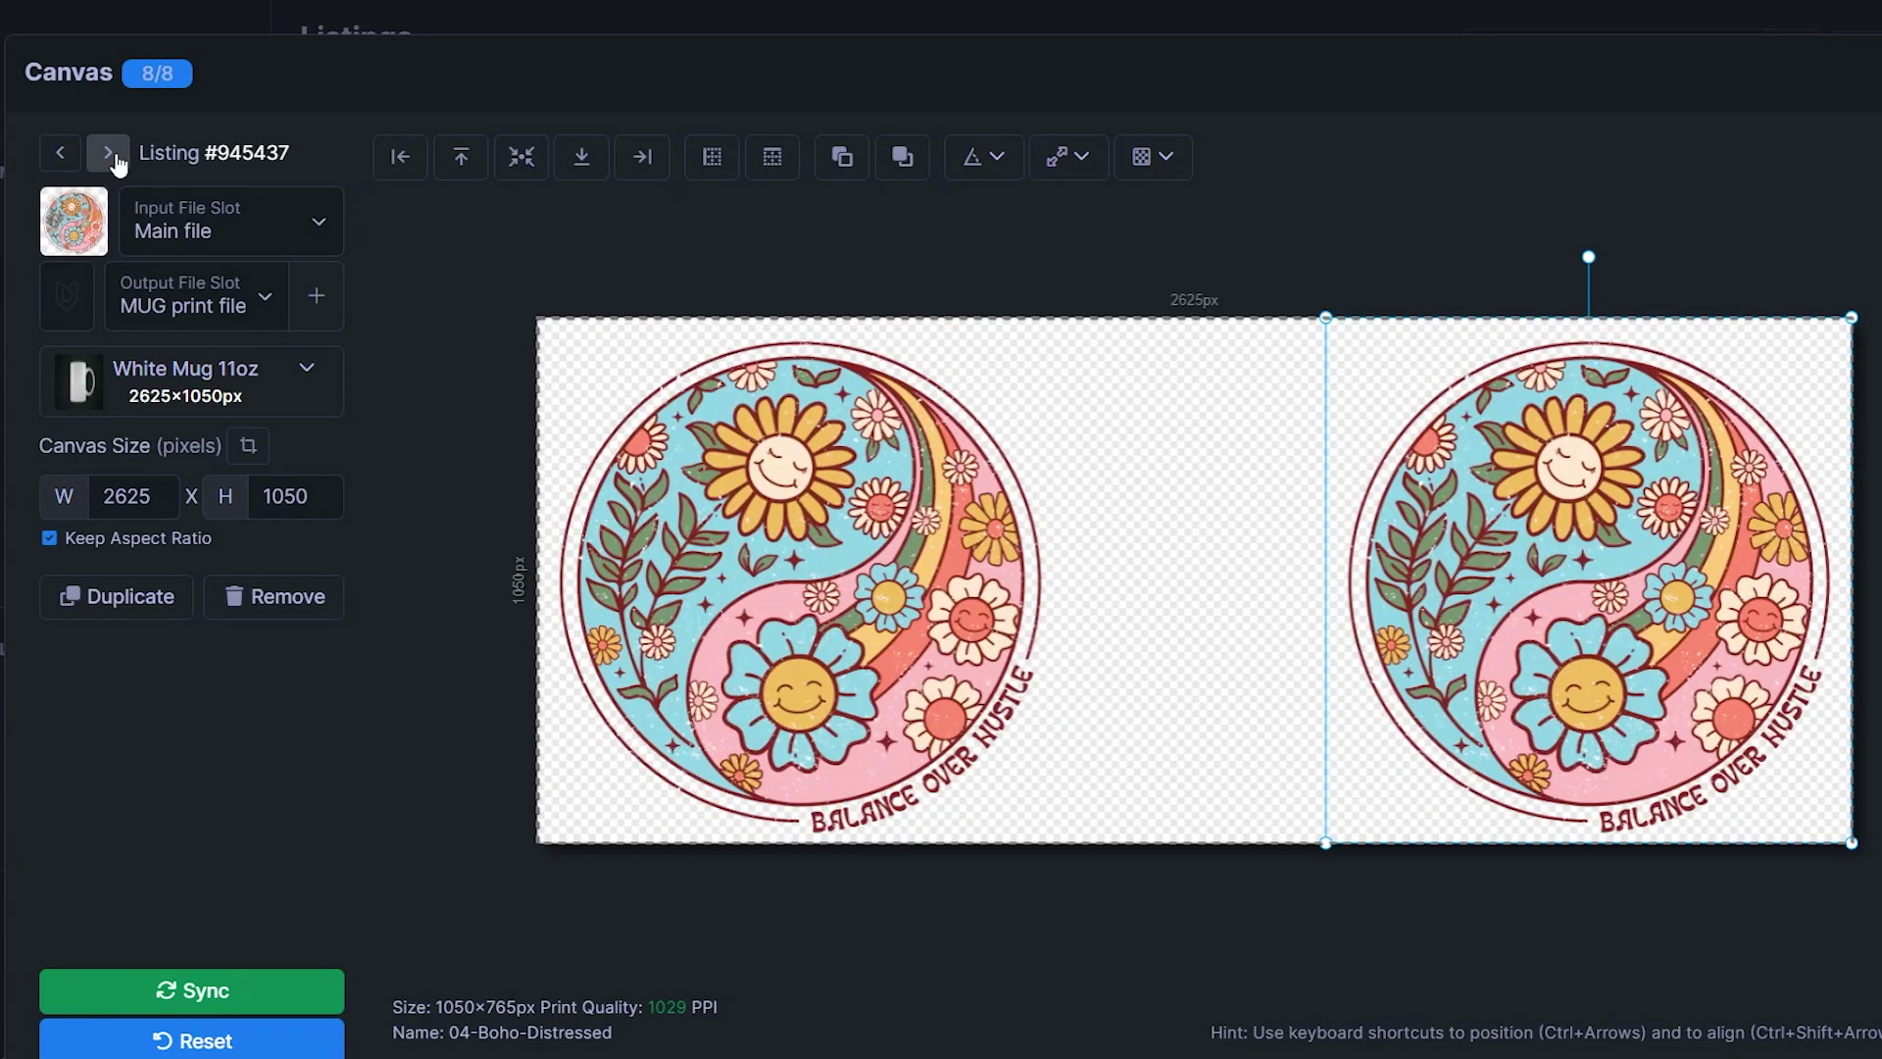
pyautogui.click(61, 155)
pyautogui.click(61, 154)
pyautogui.click(60, 155)
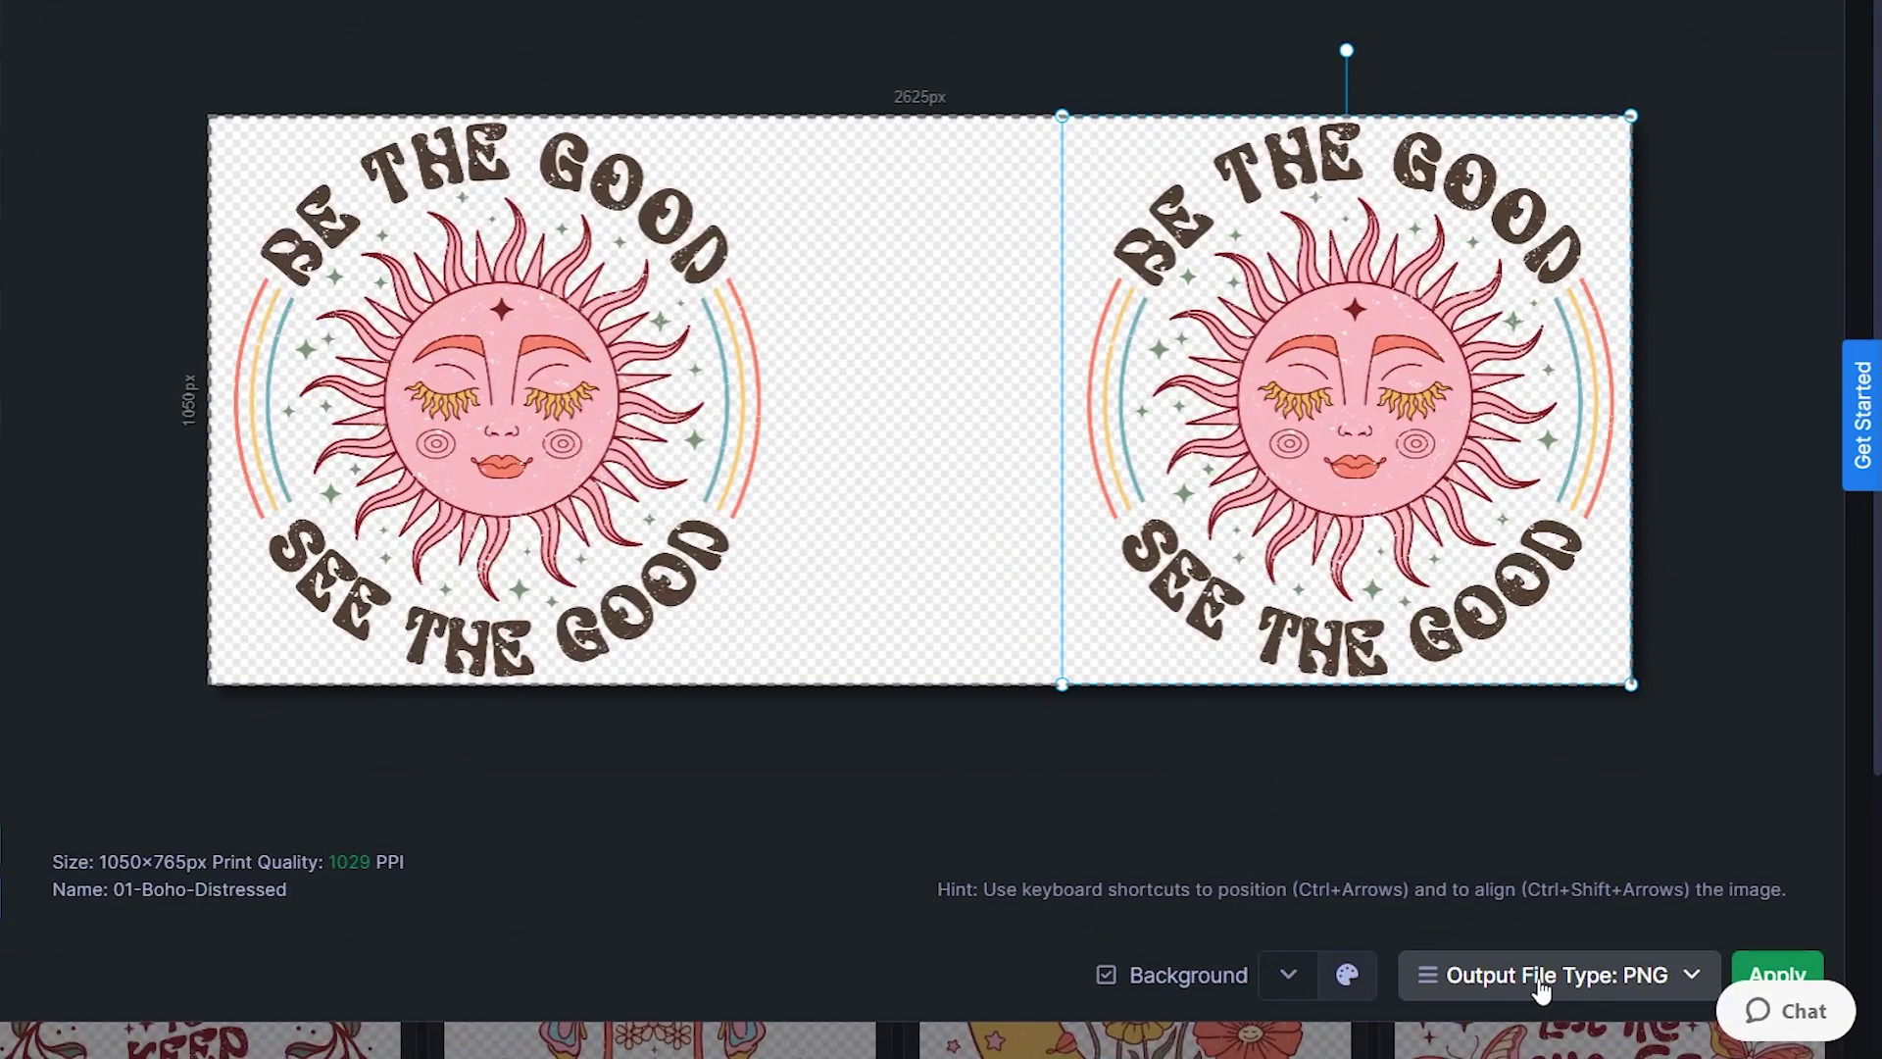
# Keep PNG as the output file type and apply the print files to all 8 listings
pyautogui.click(1611, 986)
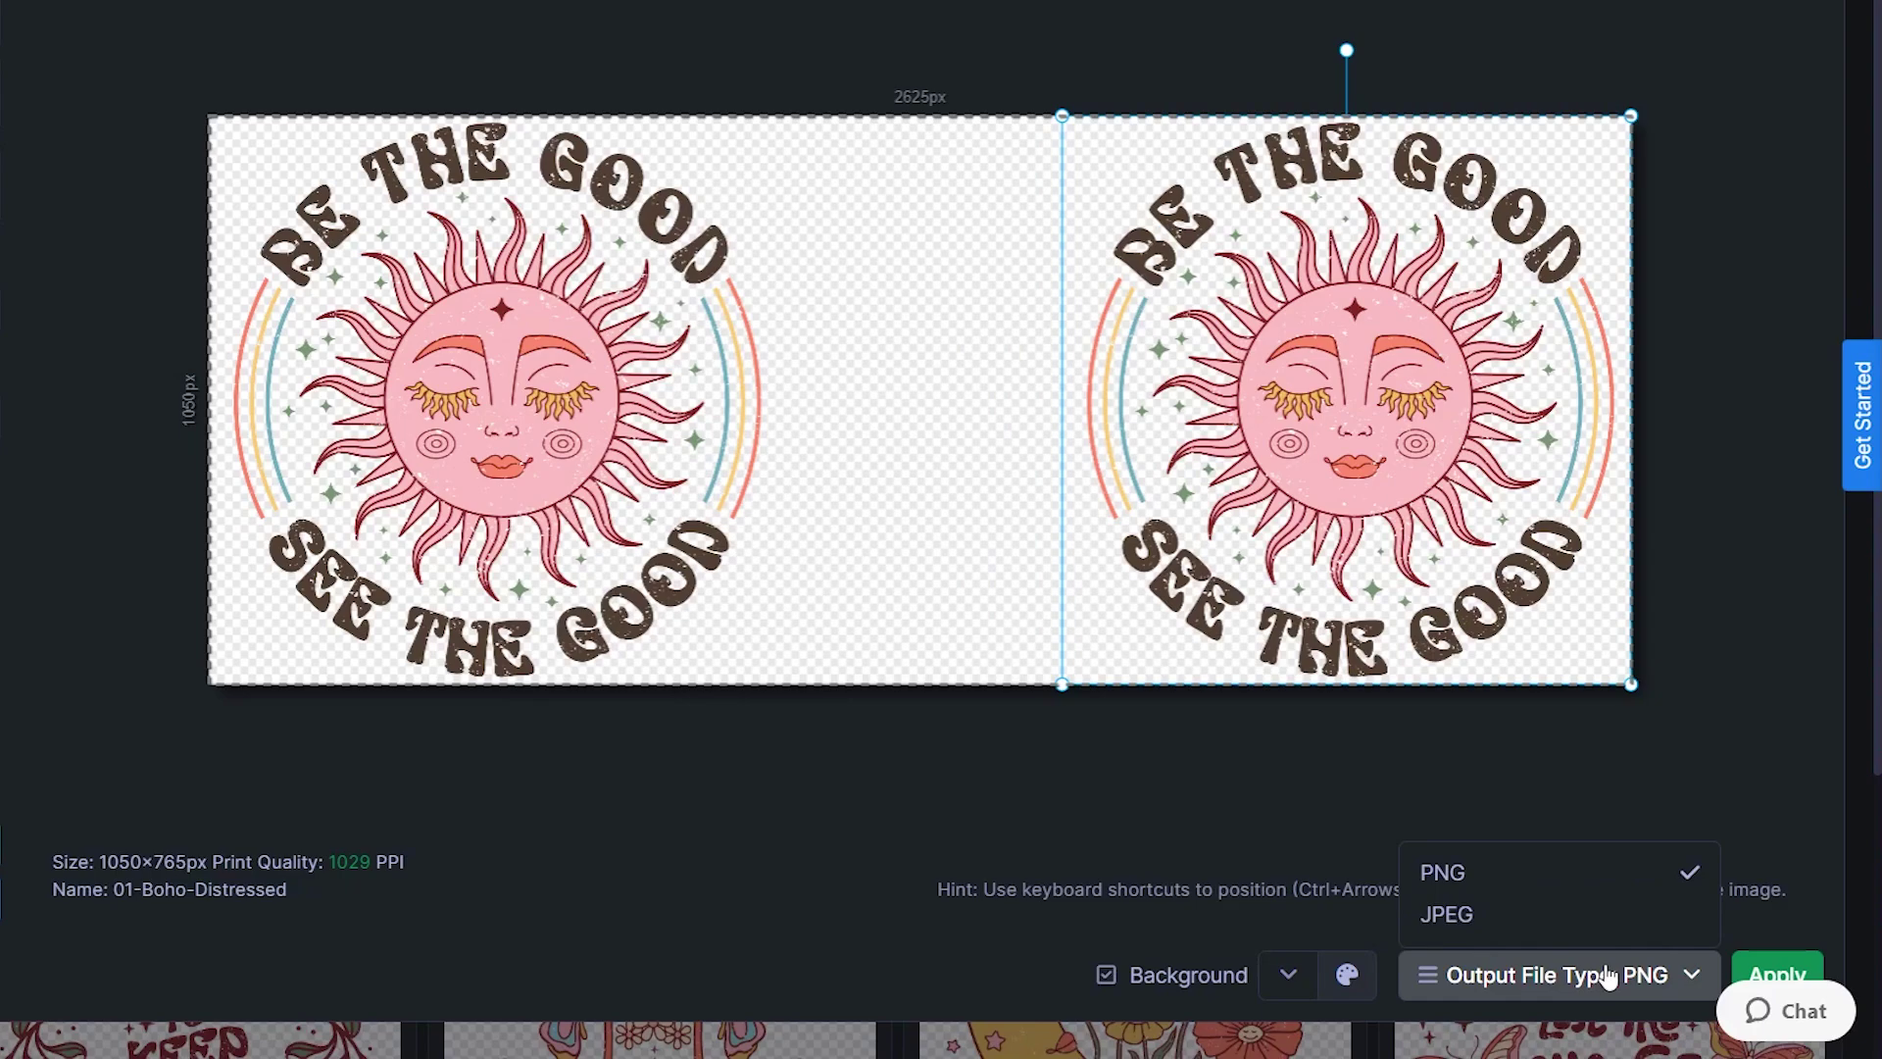
pyautogui.click(1564, 876)
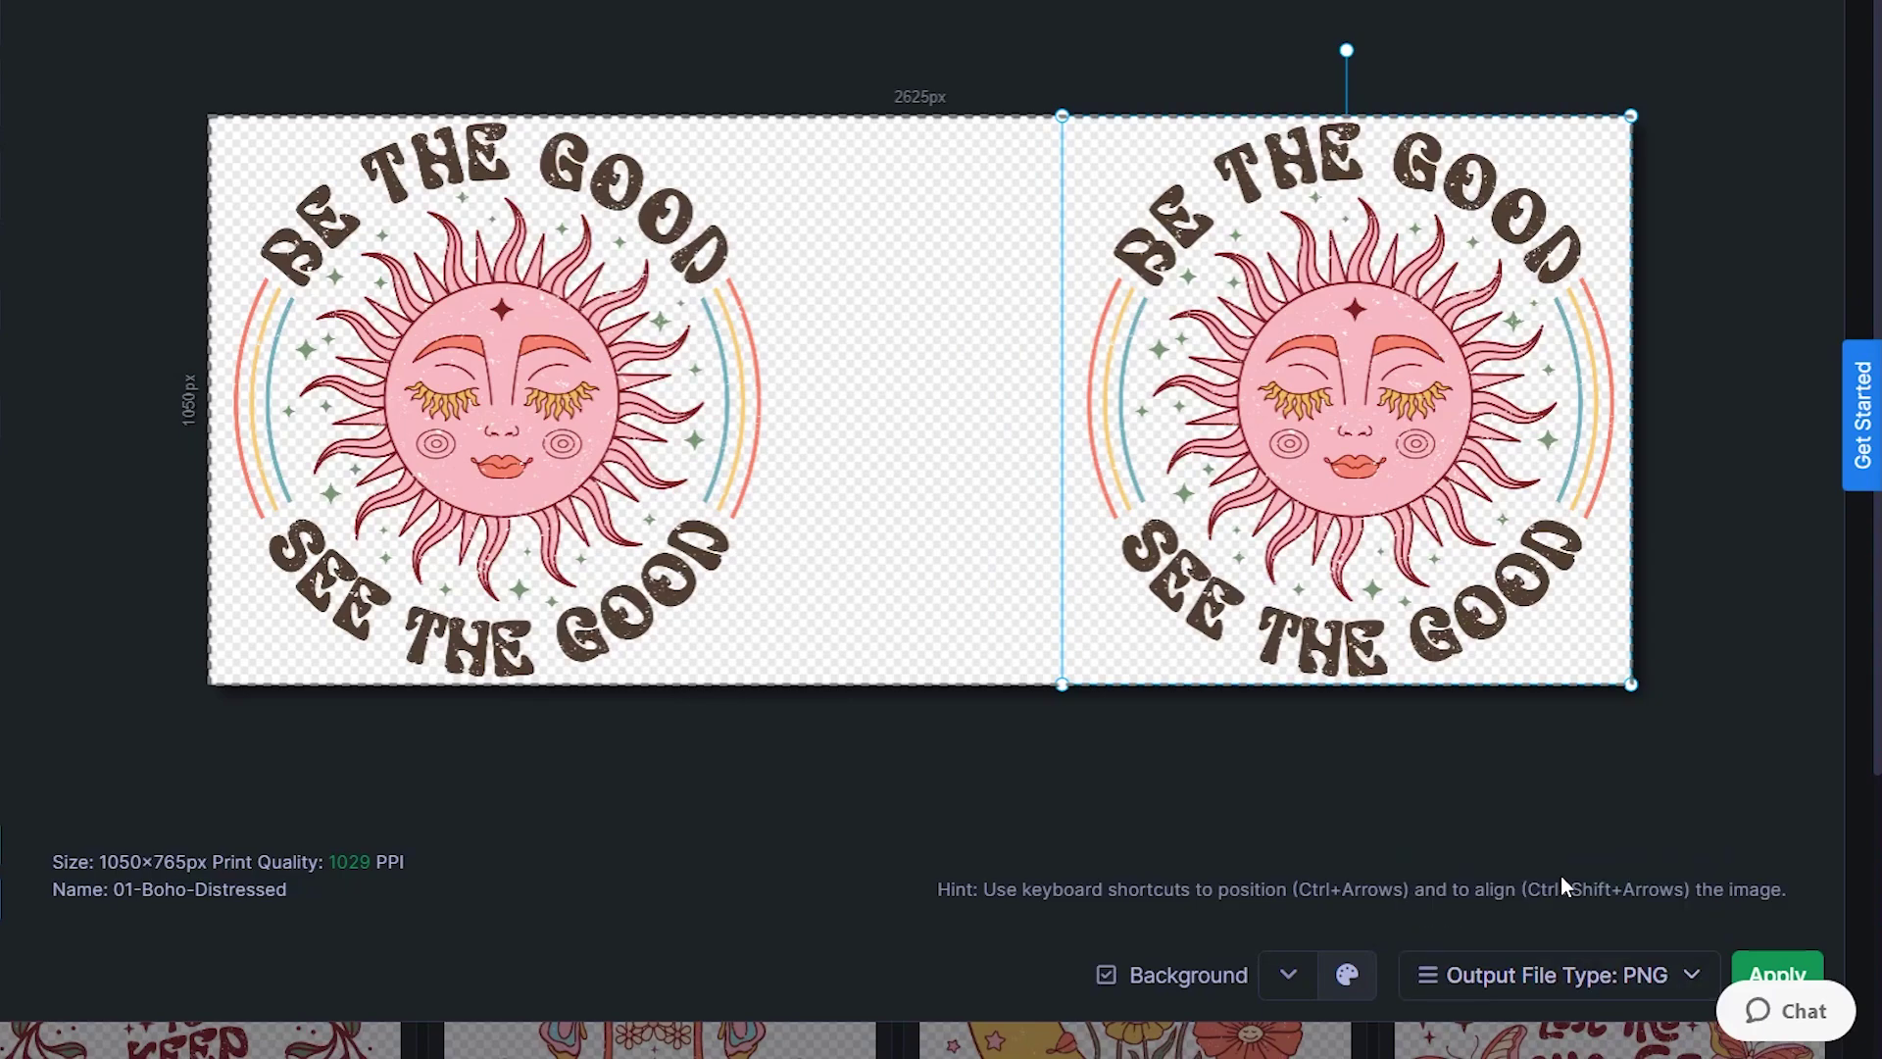
pyautogui.click(1779, 974)
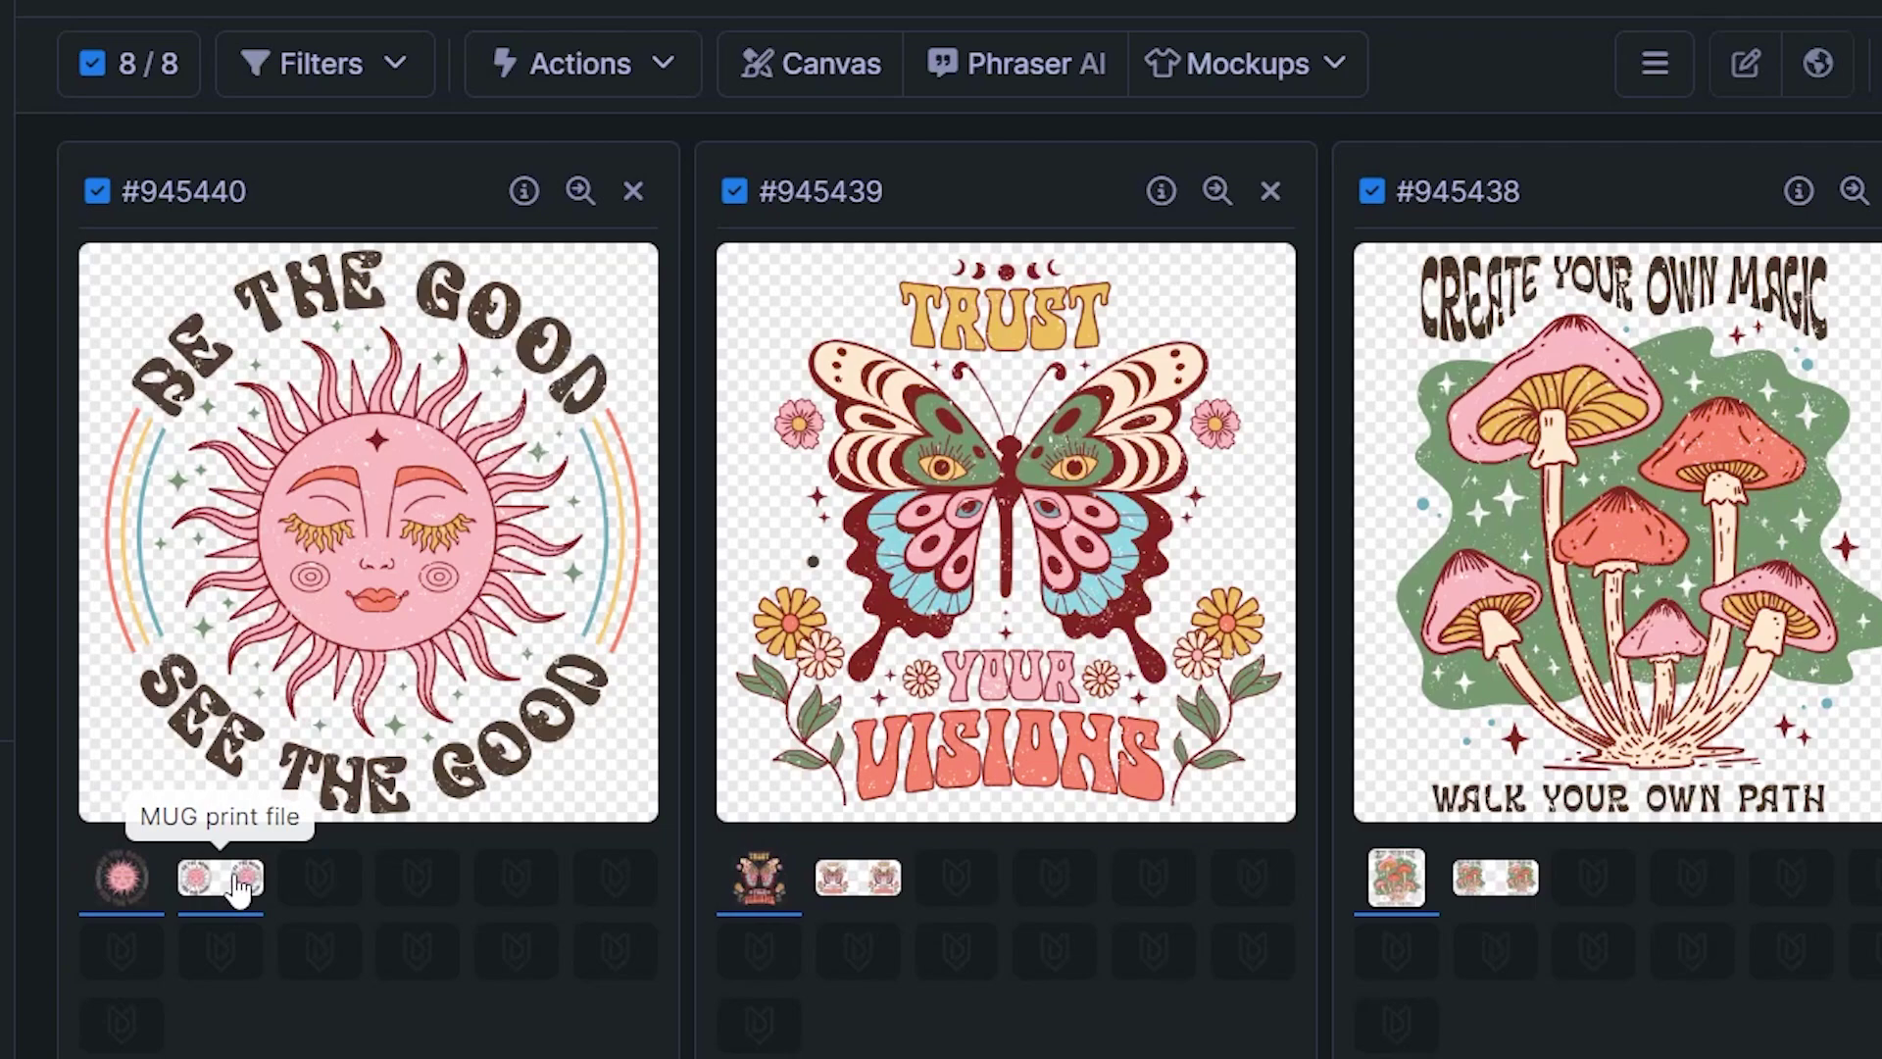
# Preview listing #945440's MUG print file, then bring up the Mockups menu
pyautogui.click(231, 879)
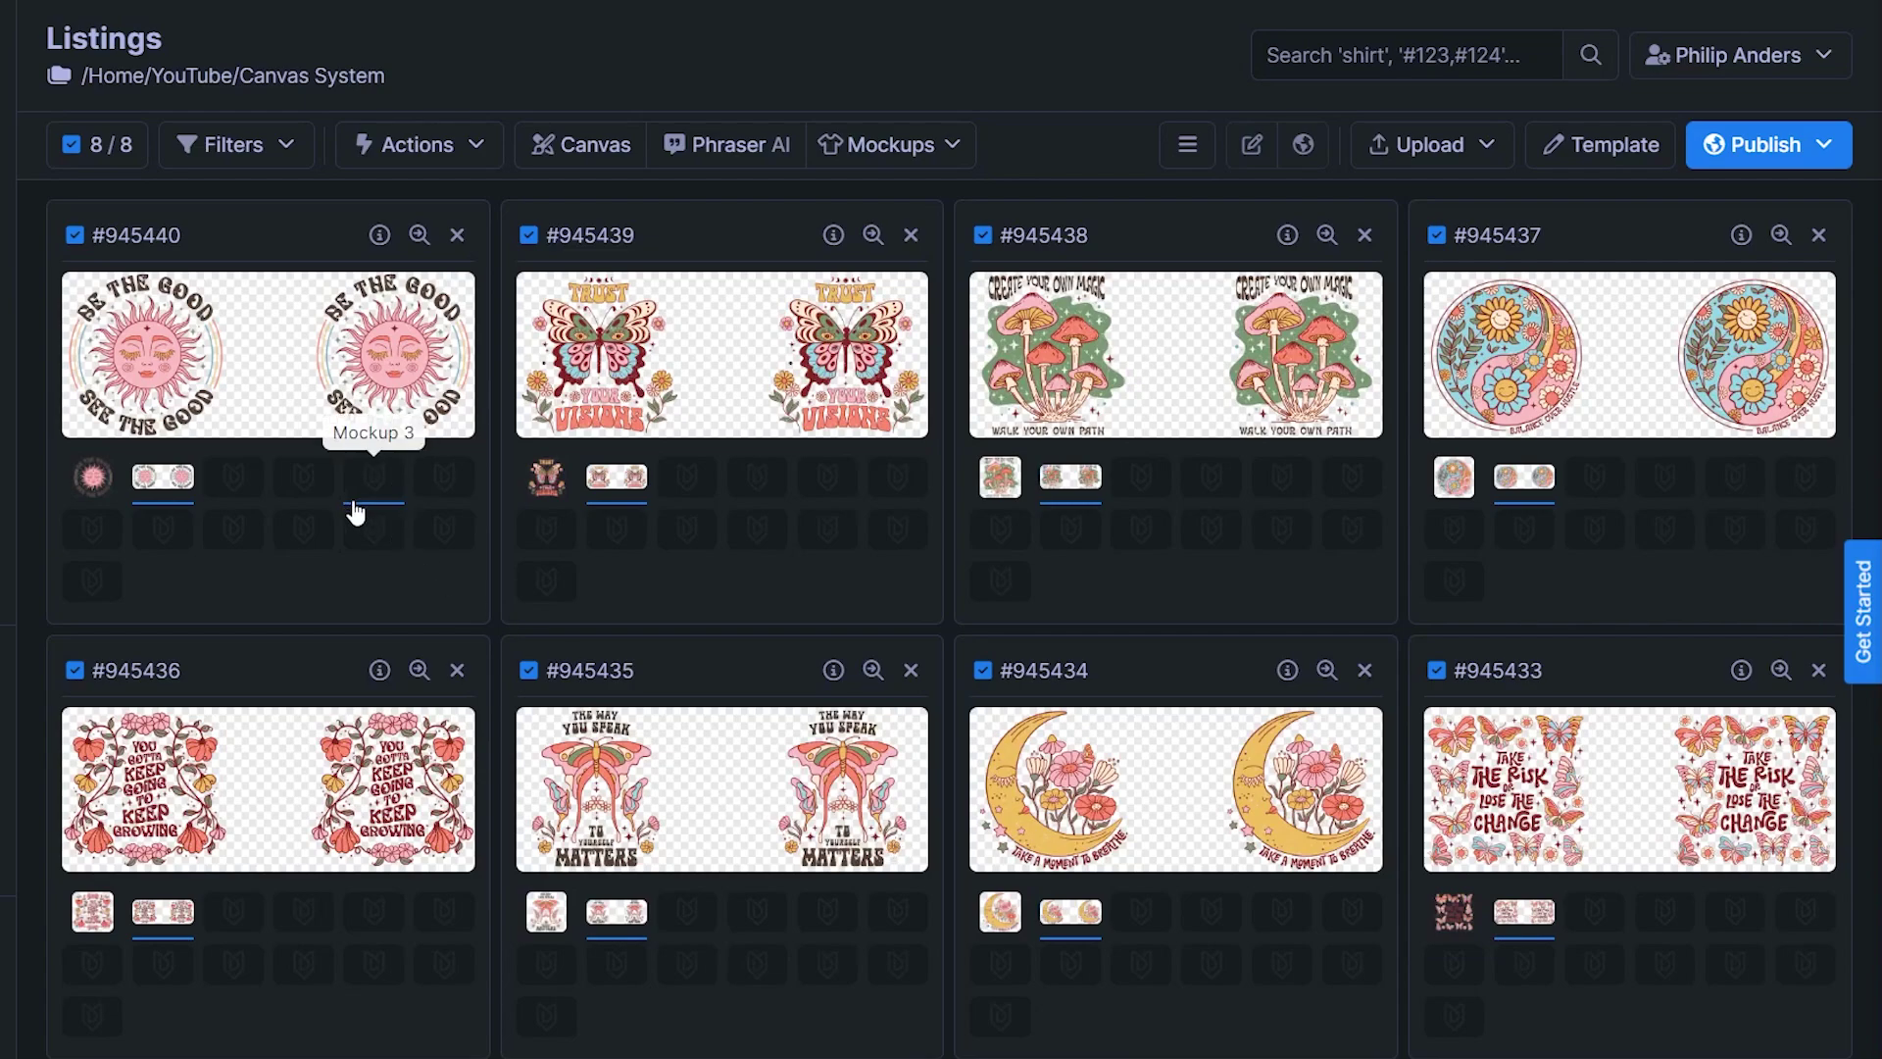
pyautogui.click(889, 145)
# Pick the 11OZ WHITE MUG FRONT/BACK mockup from the Drinkware category
pyautogui.click(895, 212)
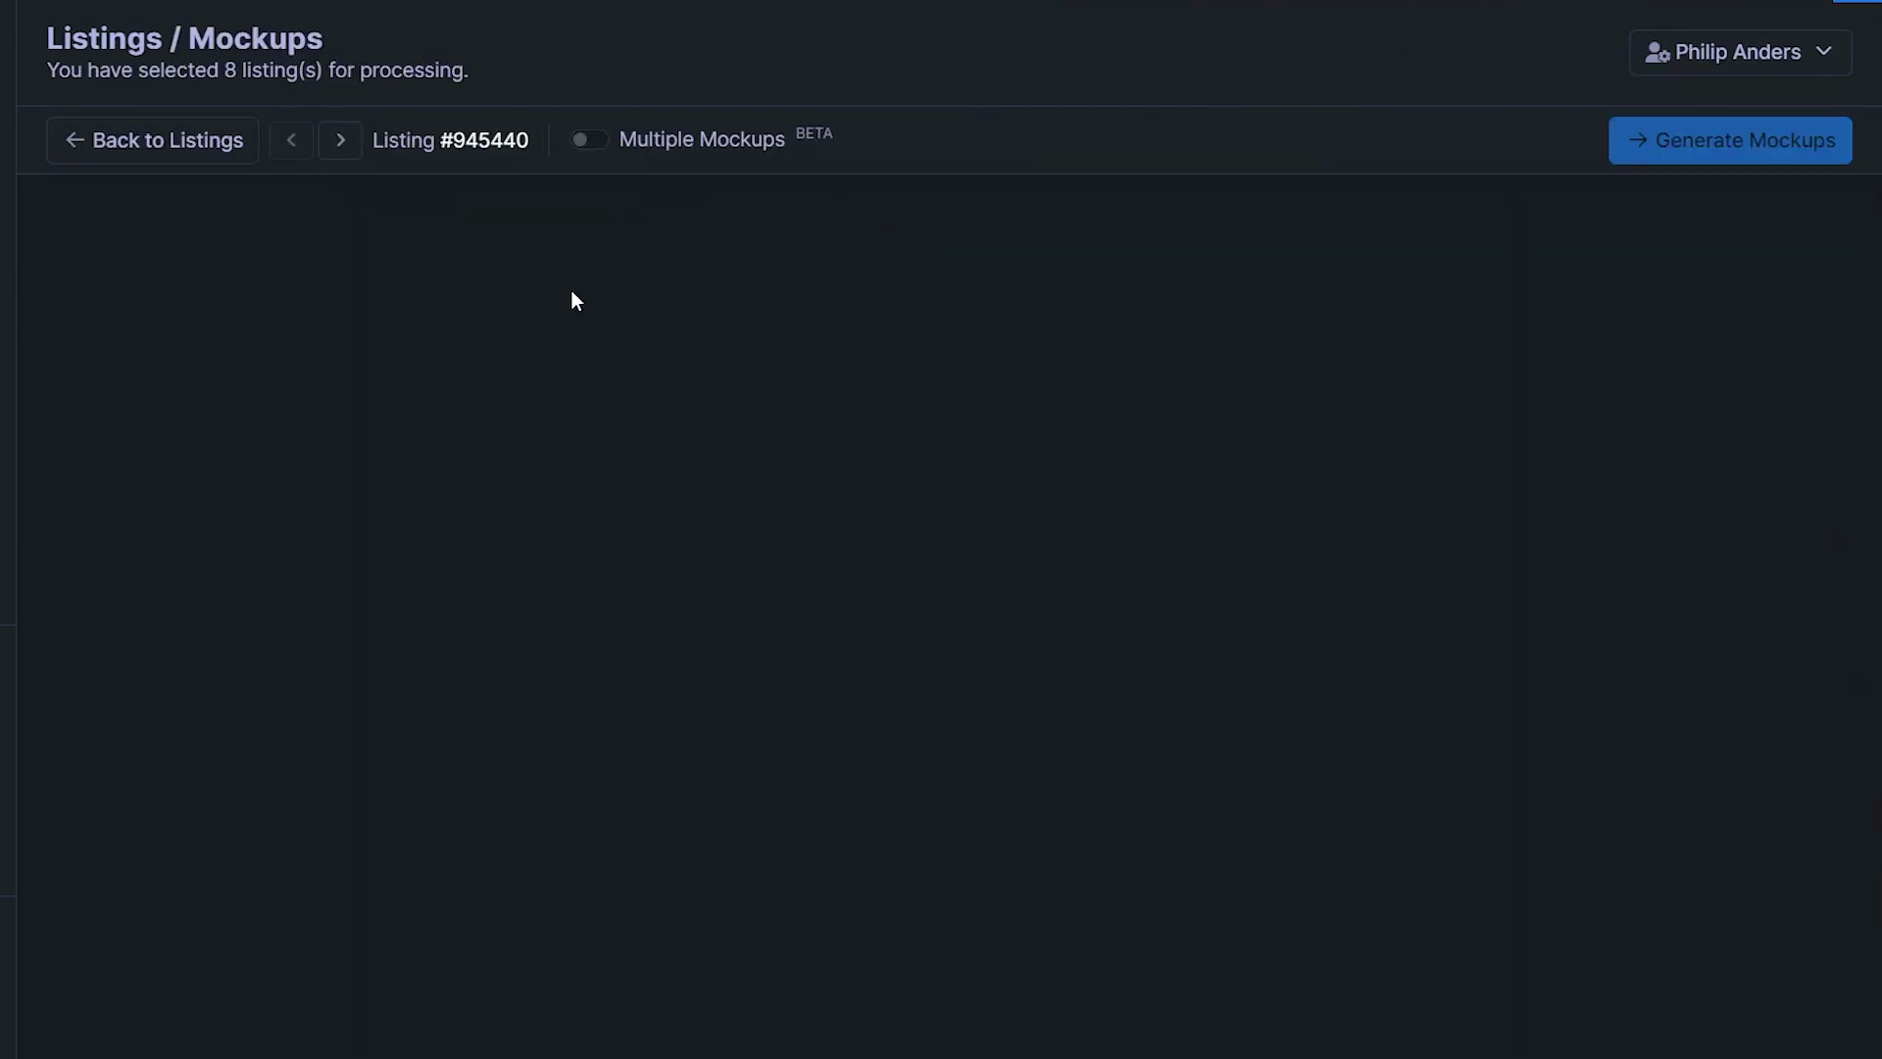
pyautogui.click(624, 242)
pyautogui.click(590, 471)
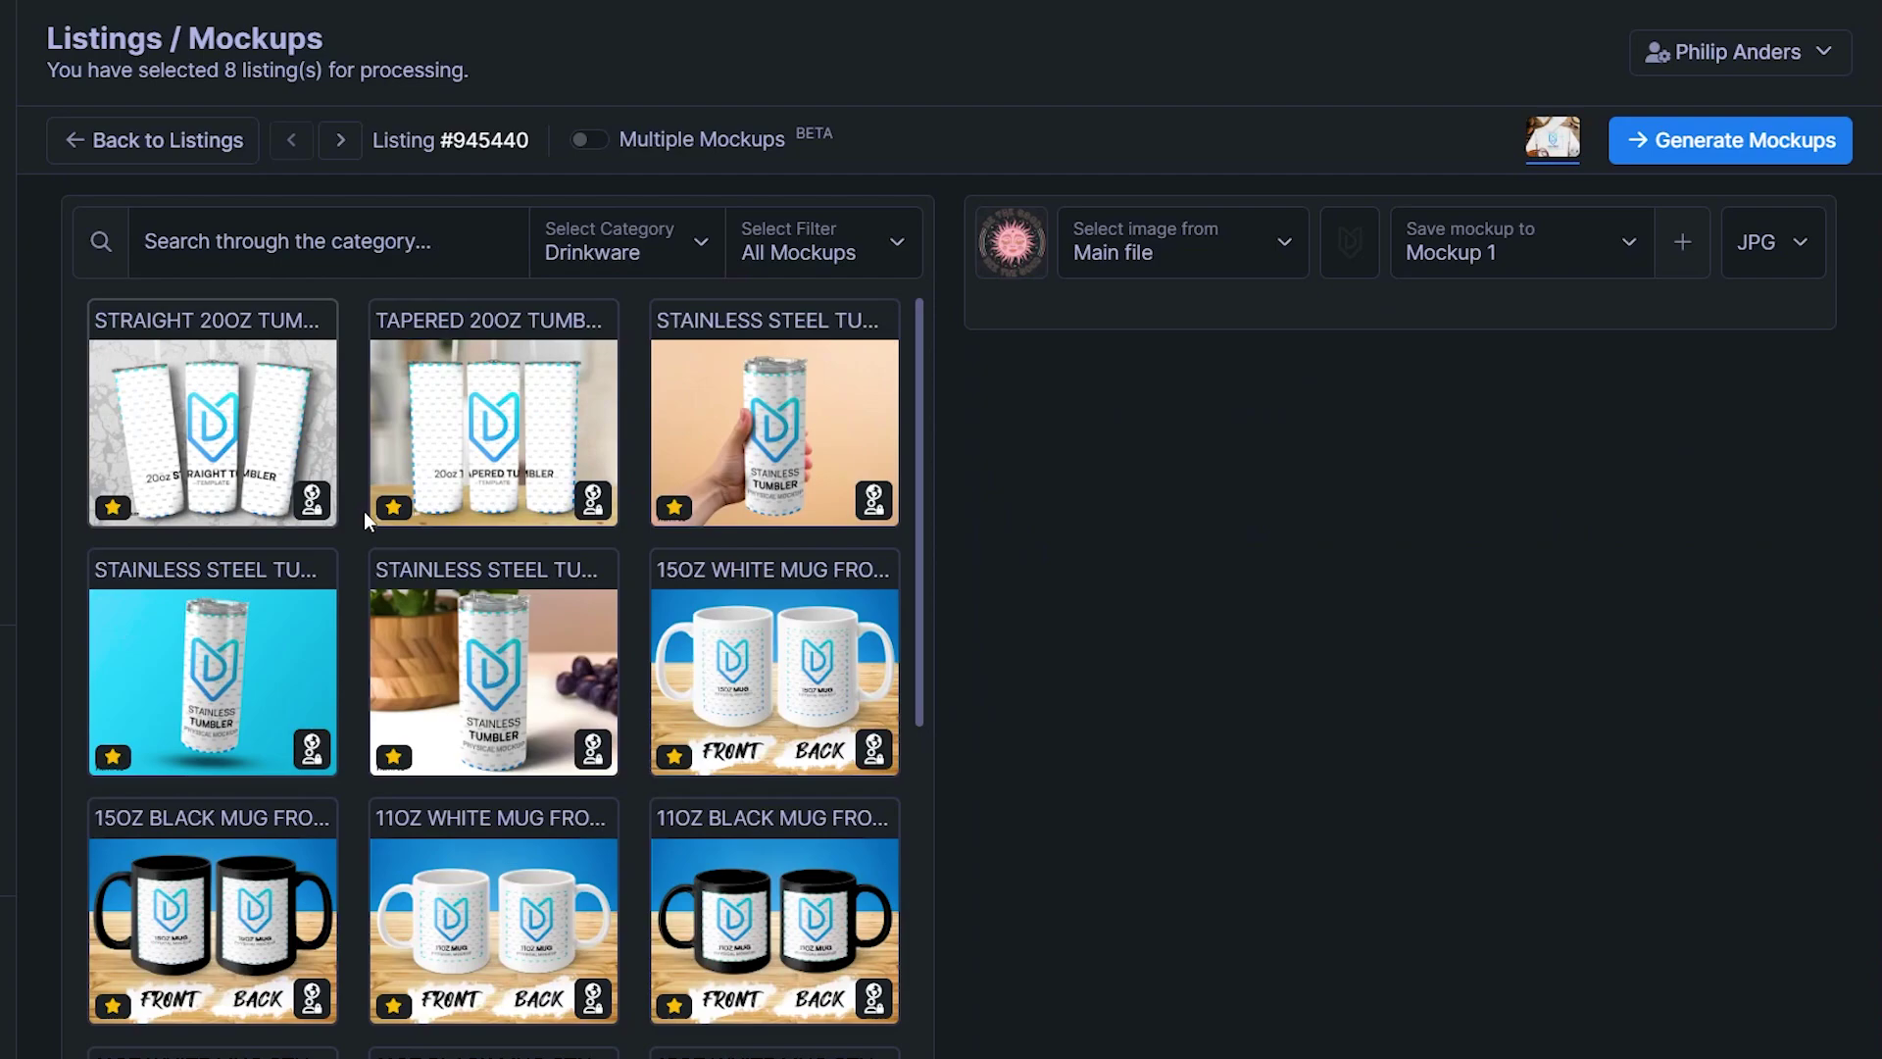
pyautogui.scroll(-2, 470, 694)
pyautogui.click(471, 694)
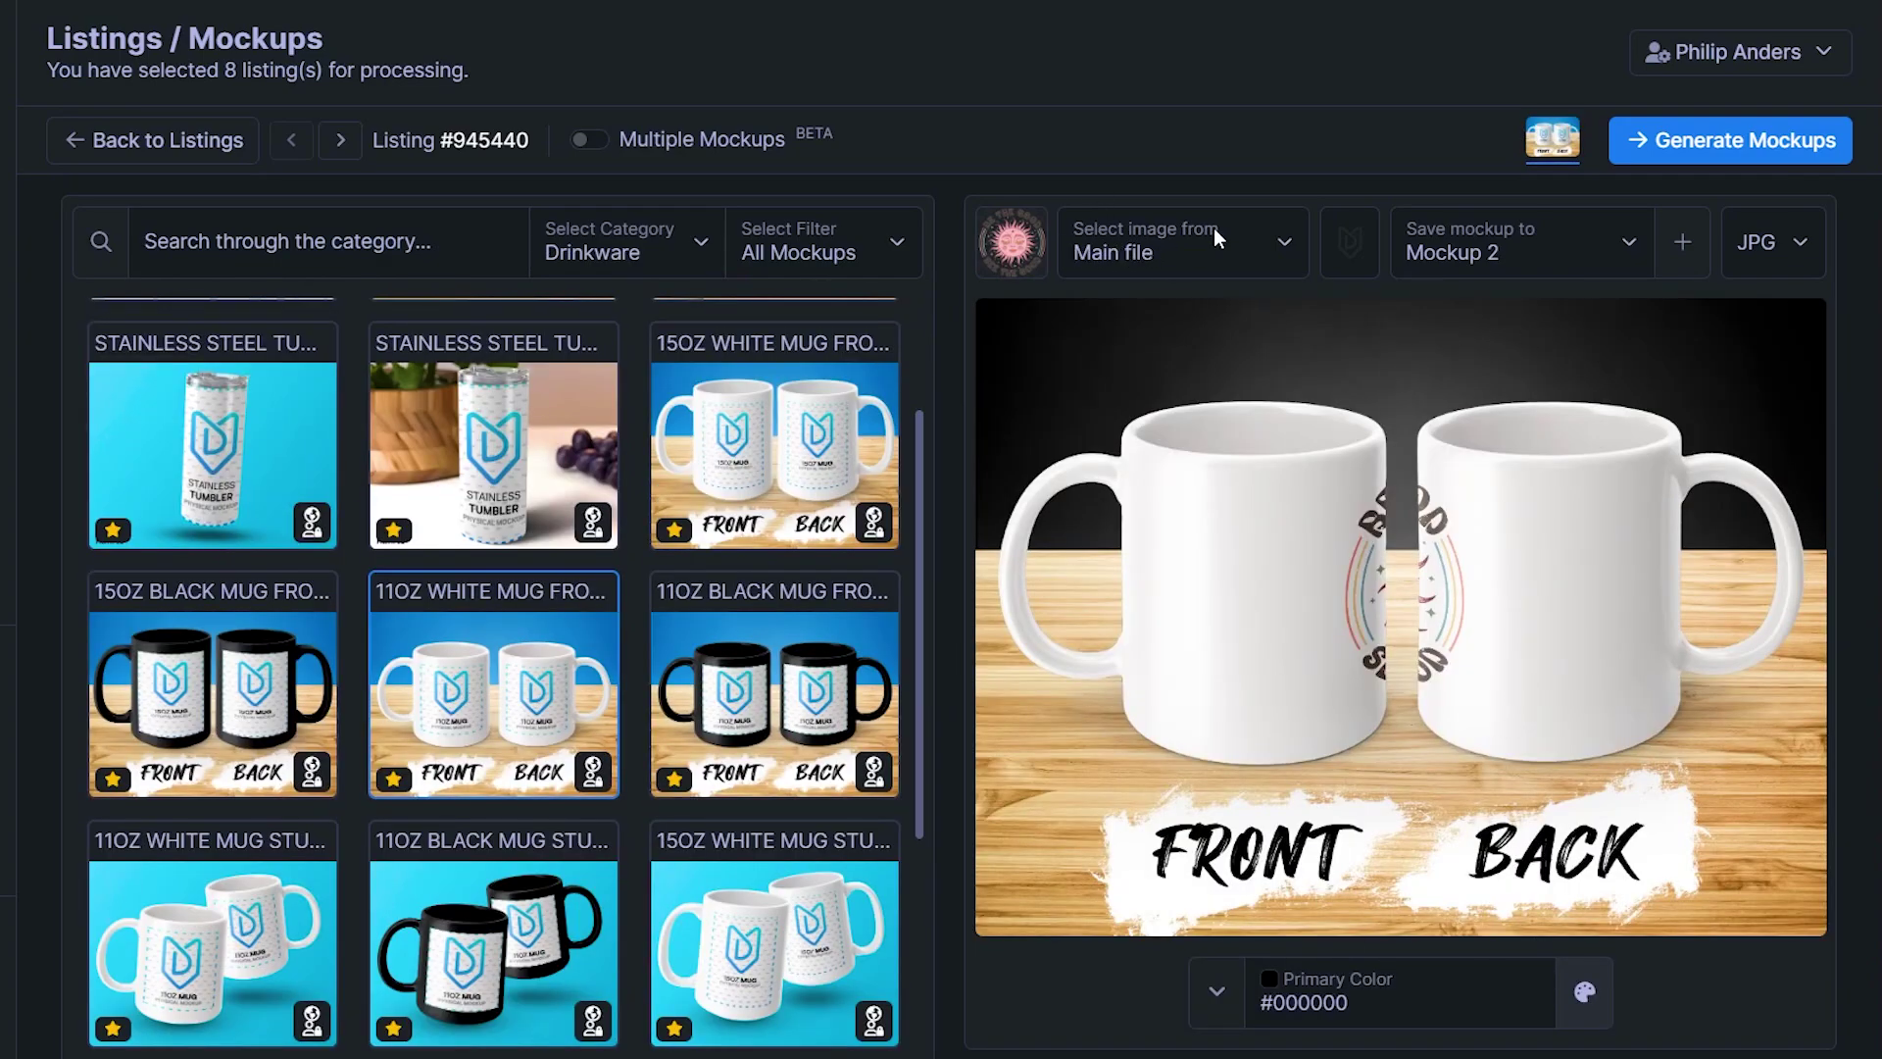
# Source that mockup from the MUG print file and generate its preview
pyautogui.click(1198, 249)
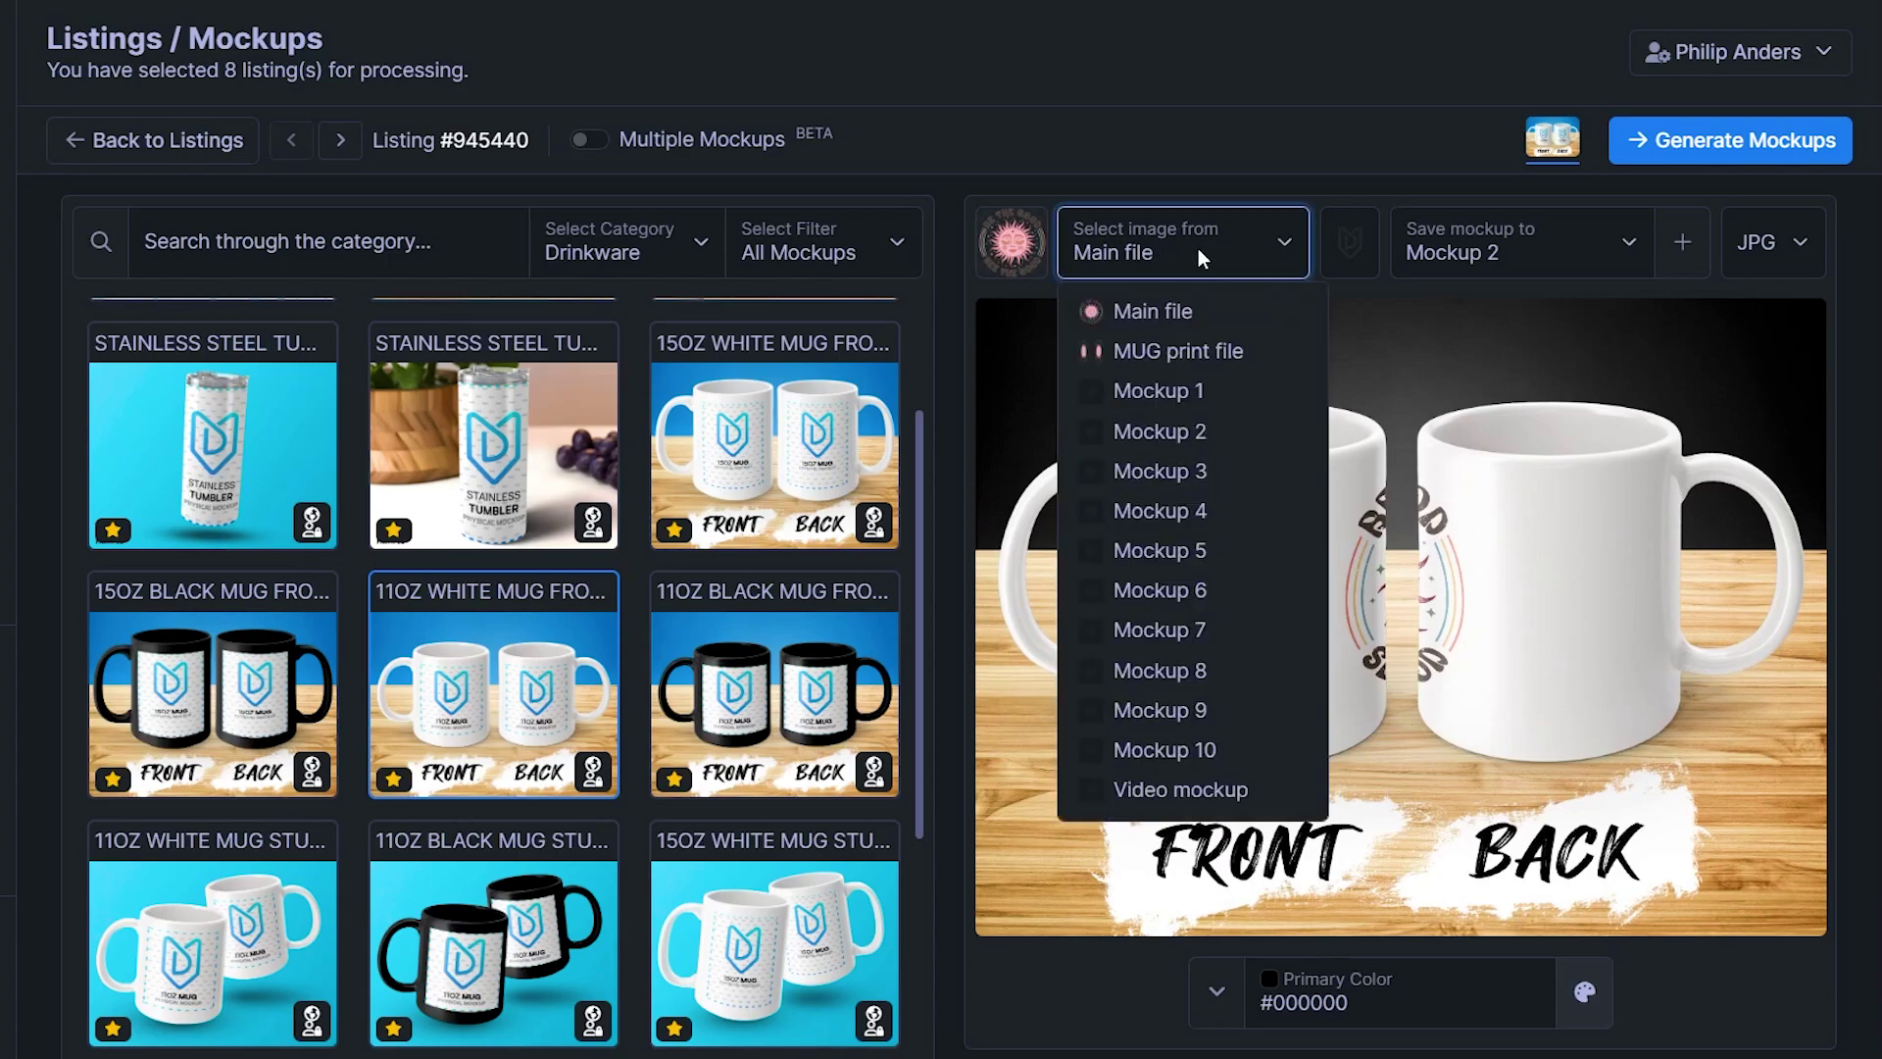
pyautogui.click(1228, 353)
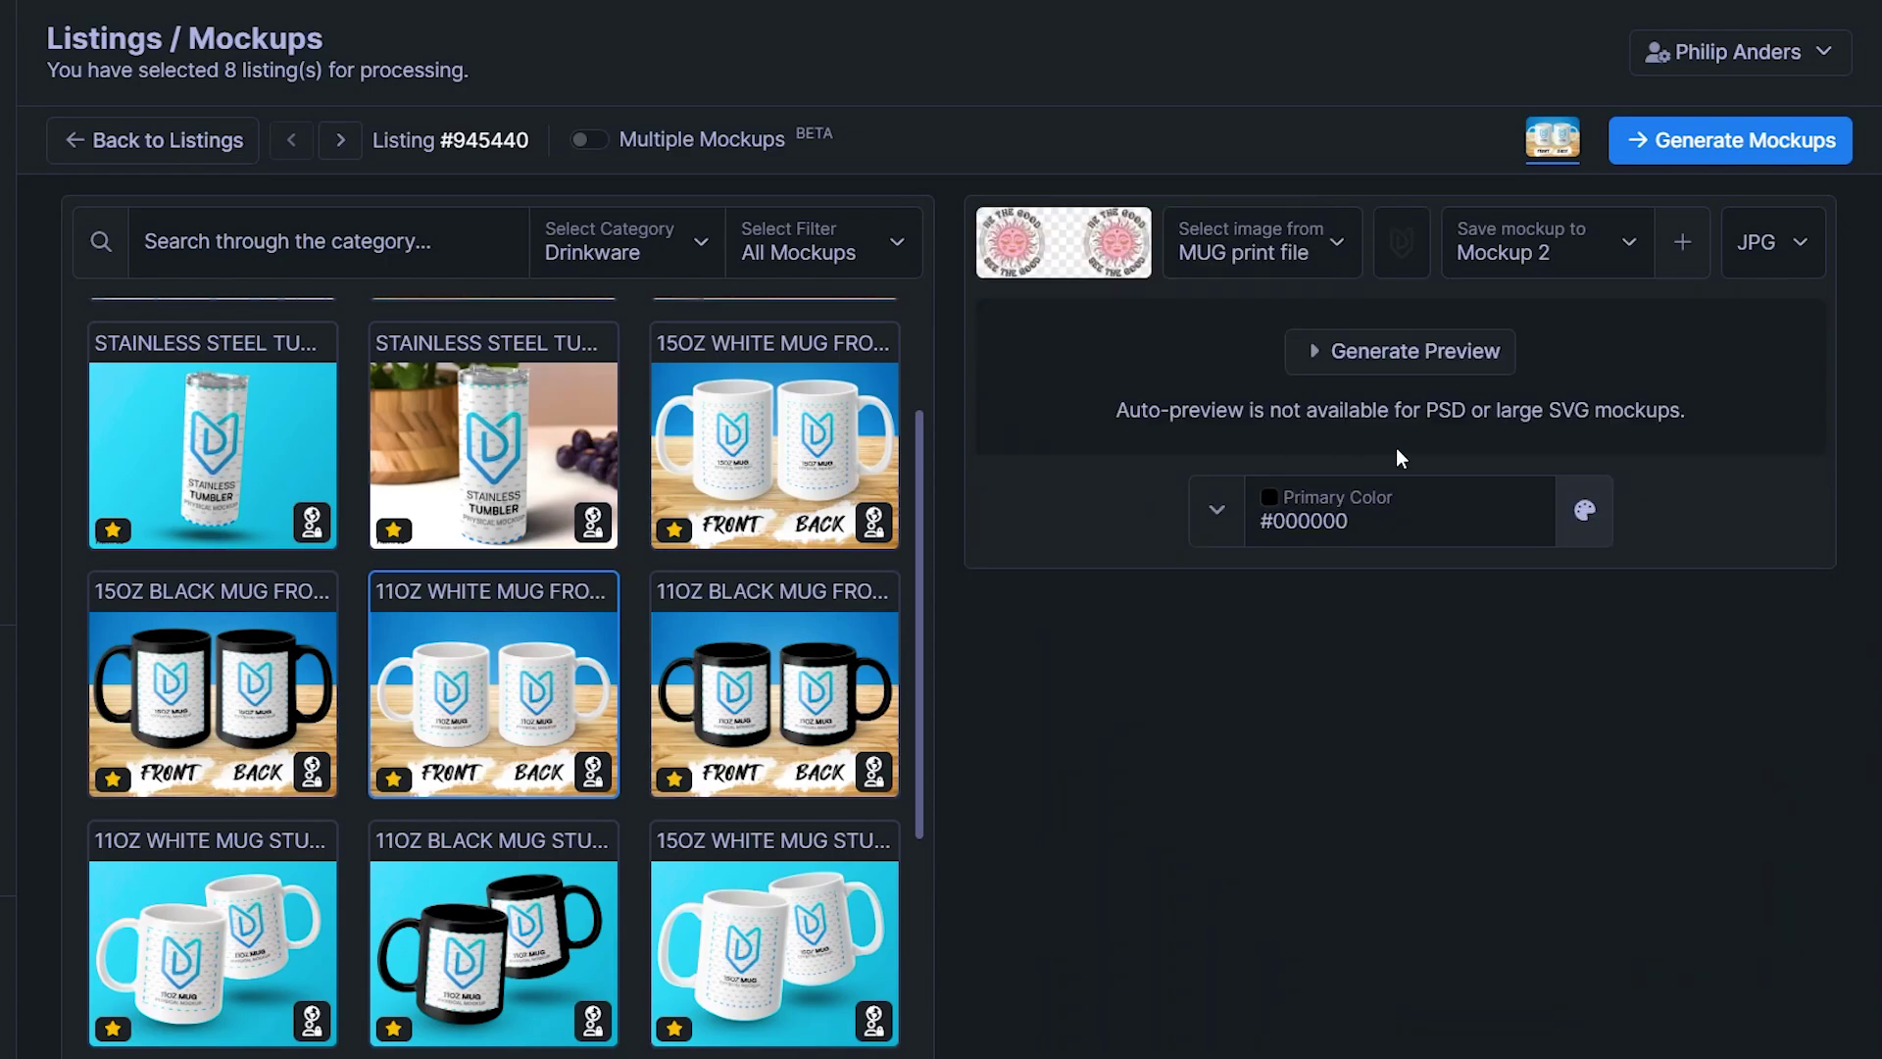
pyautogui.click(1398, 350)
pyautogui.scroll(1, 525, 809)
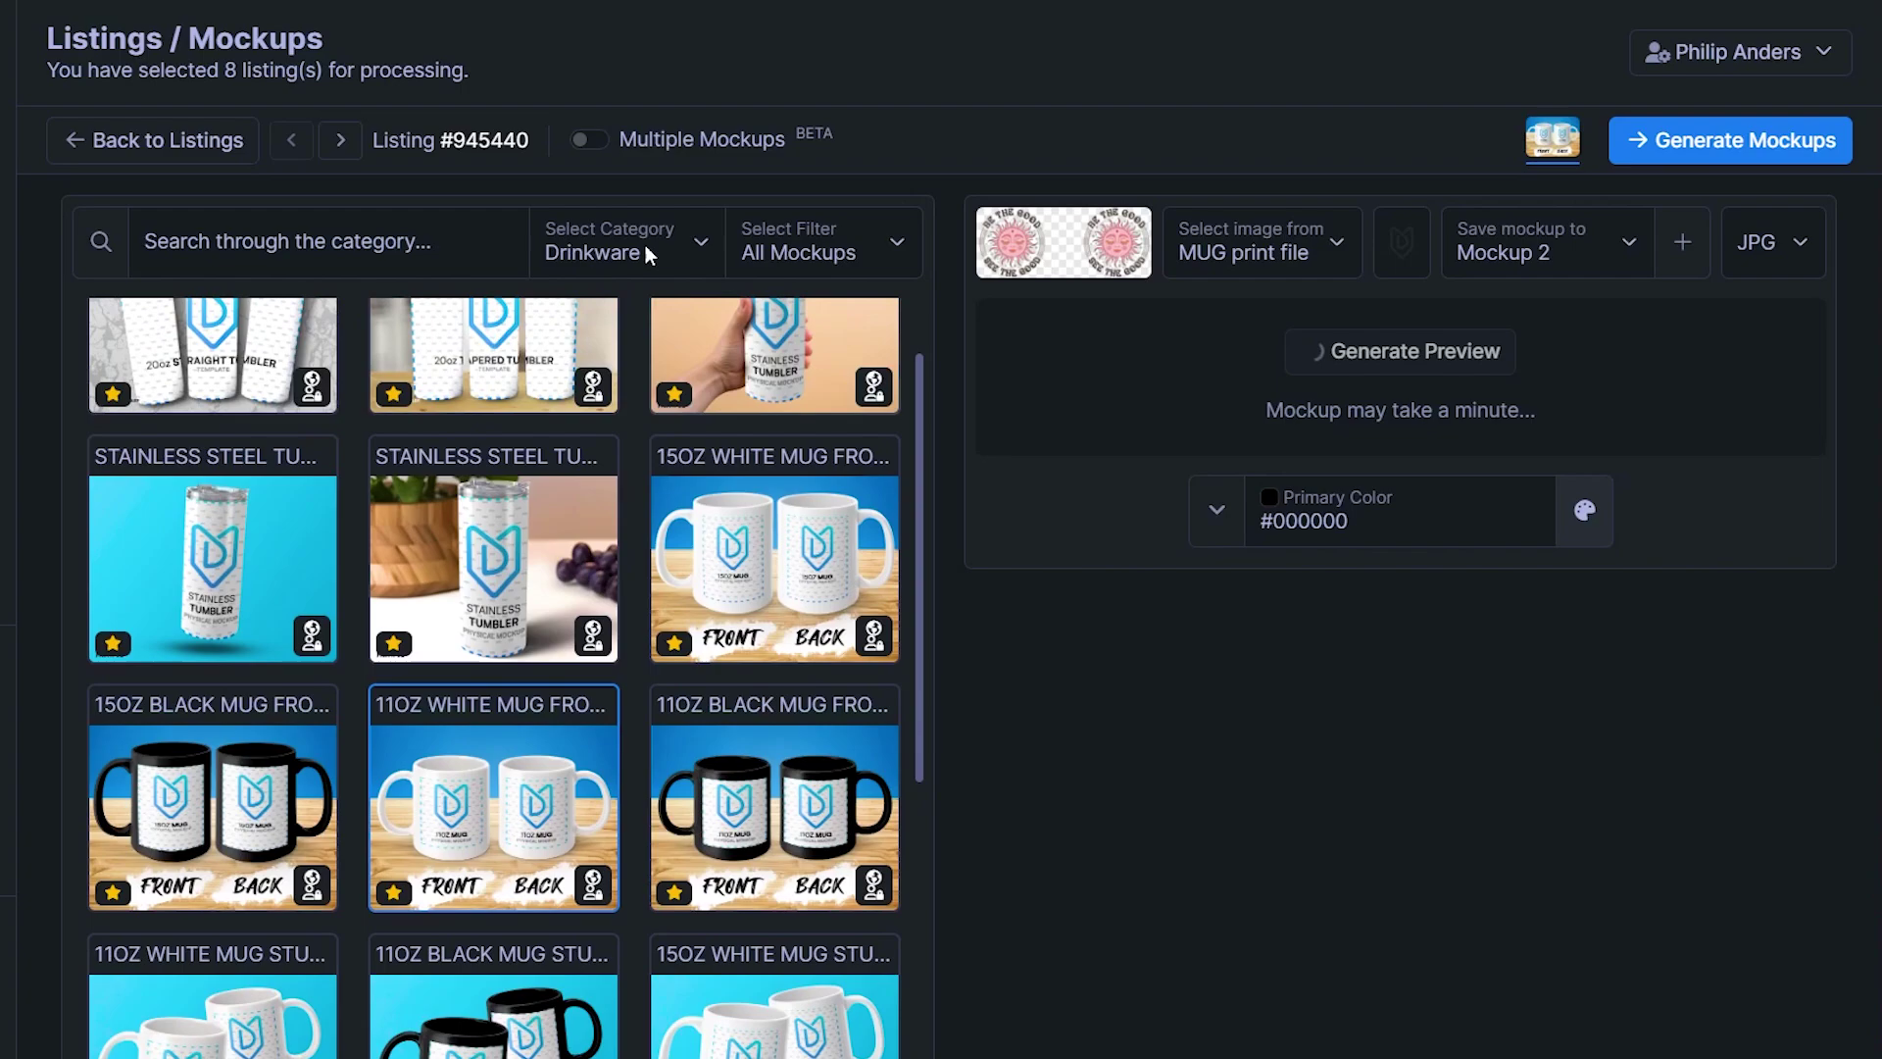
# Enable multiple mockups, add the 15oz white mug mockup and select it for editing
pyautogui.click(585, 140)
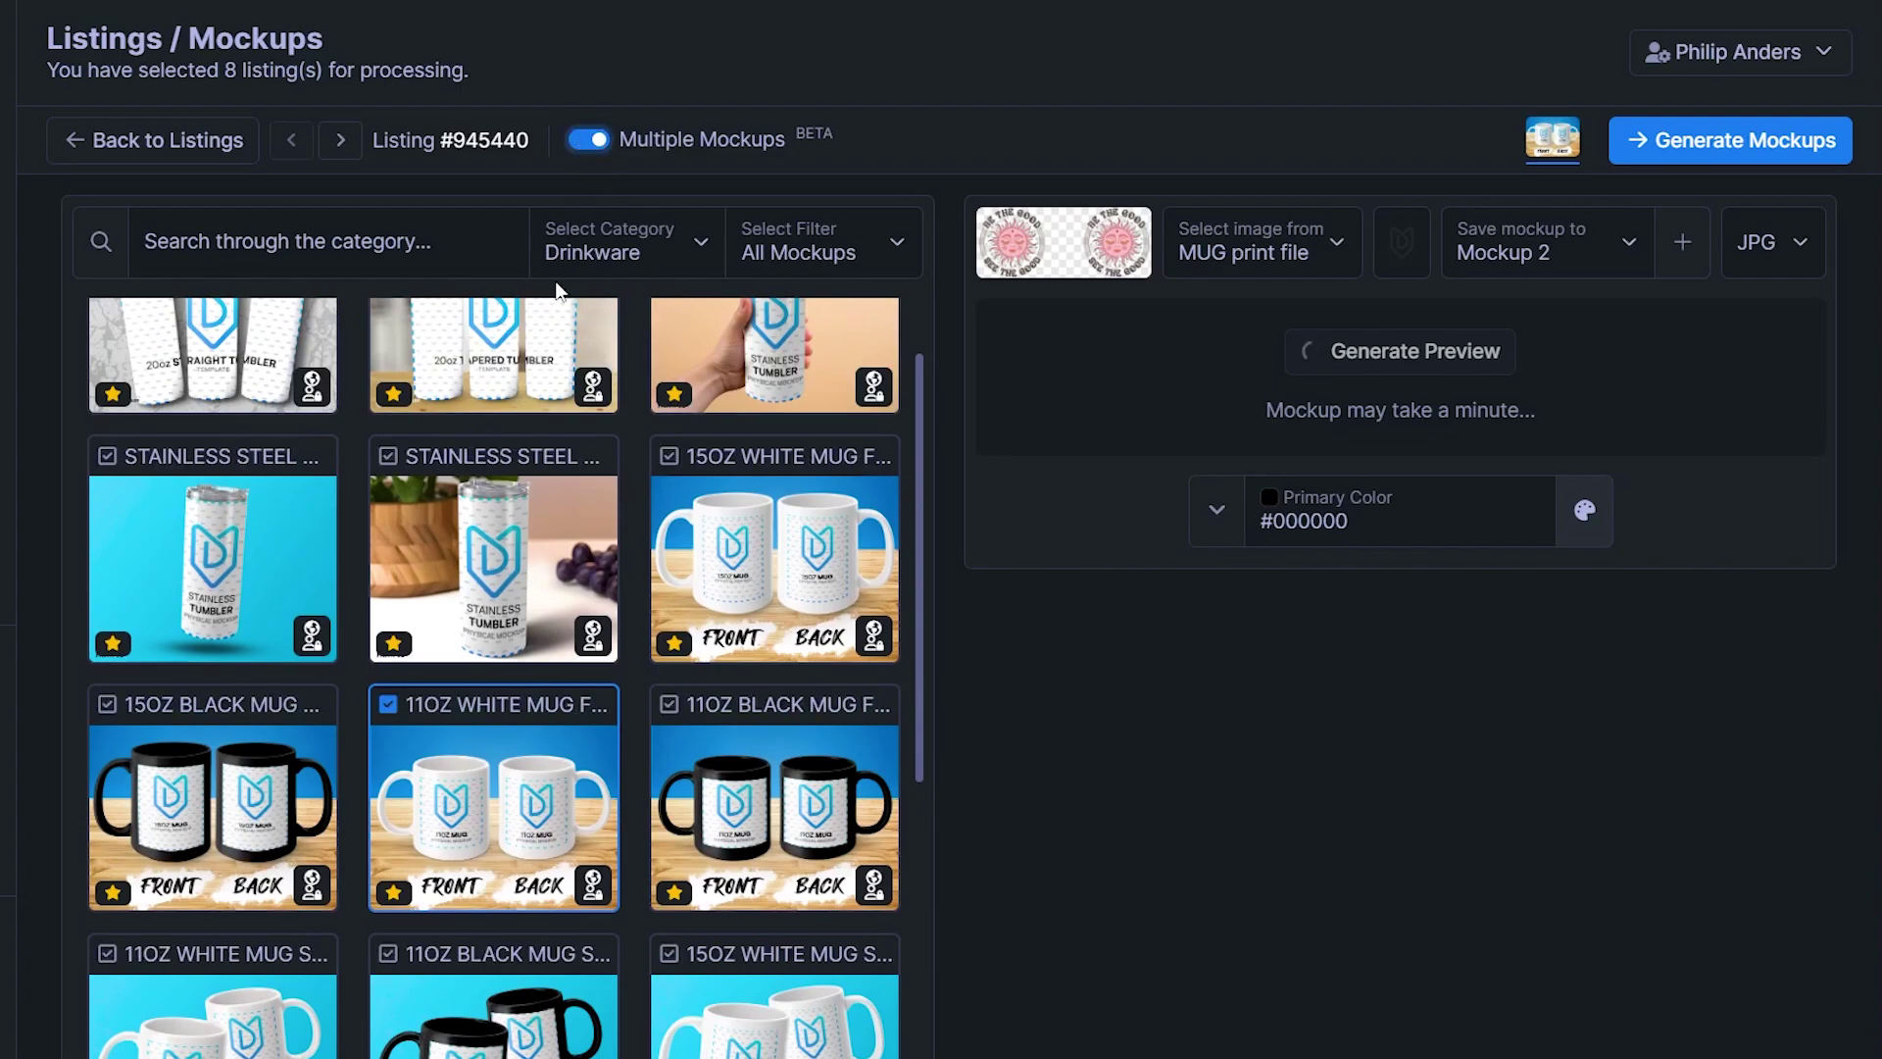
pyautogui.click(671, 457)
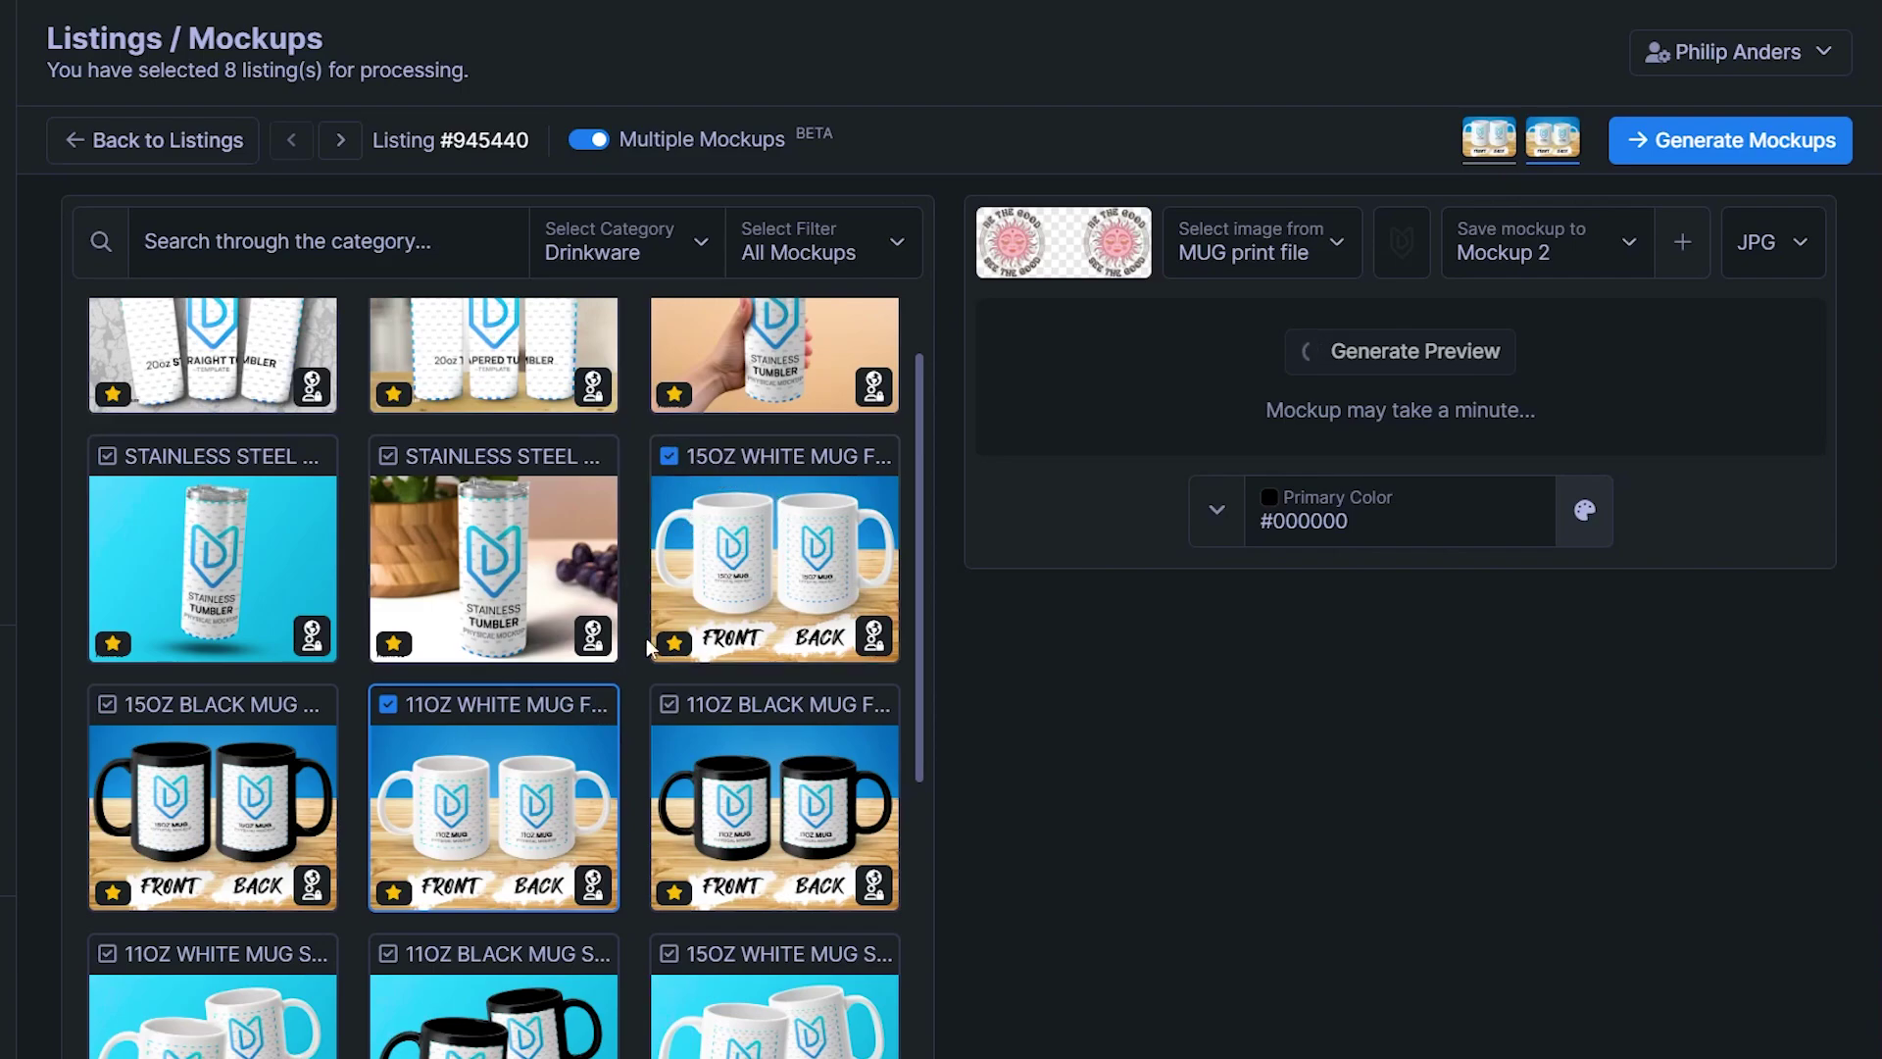
pyautogui.click(1554, 141)
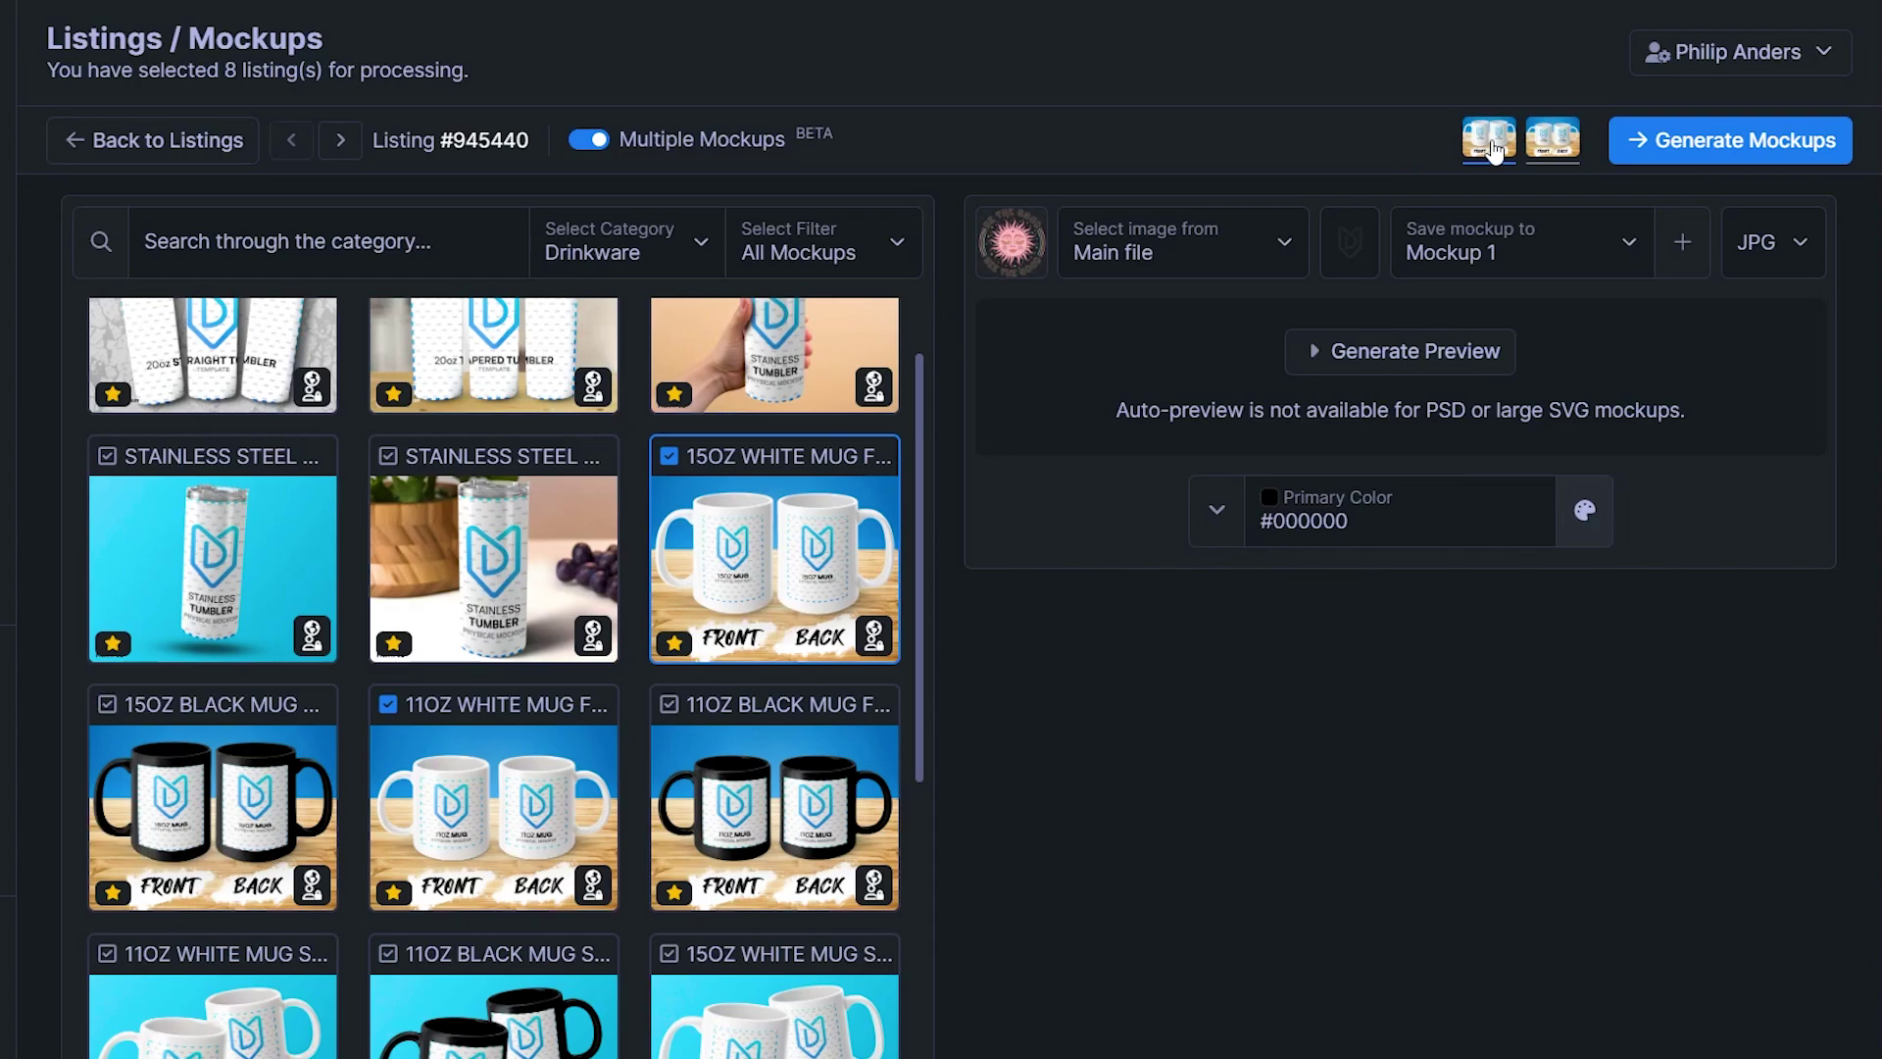
# Source the 15oz mockup from the MUG print file, preview it, then view the 11oz preview
pyautogui.click(1211, 242)
pyautogui.click(1182, 364)
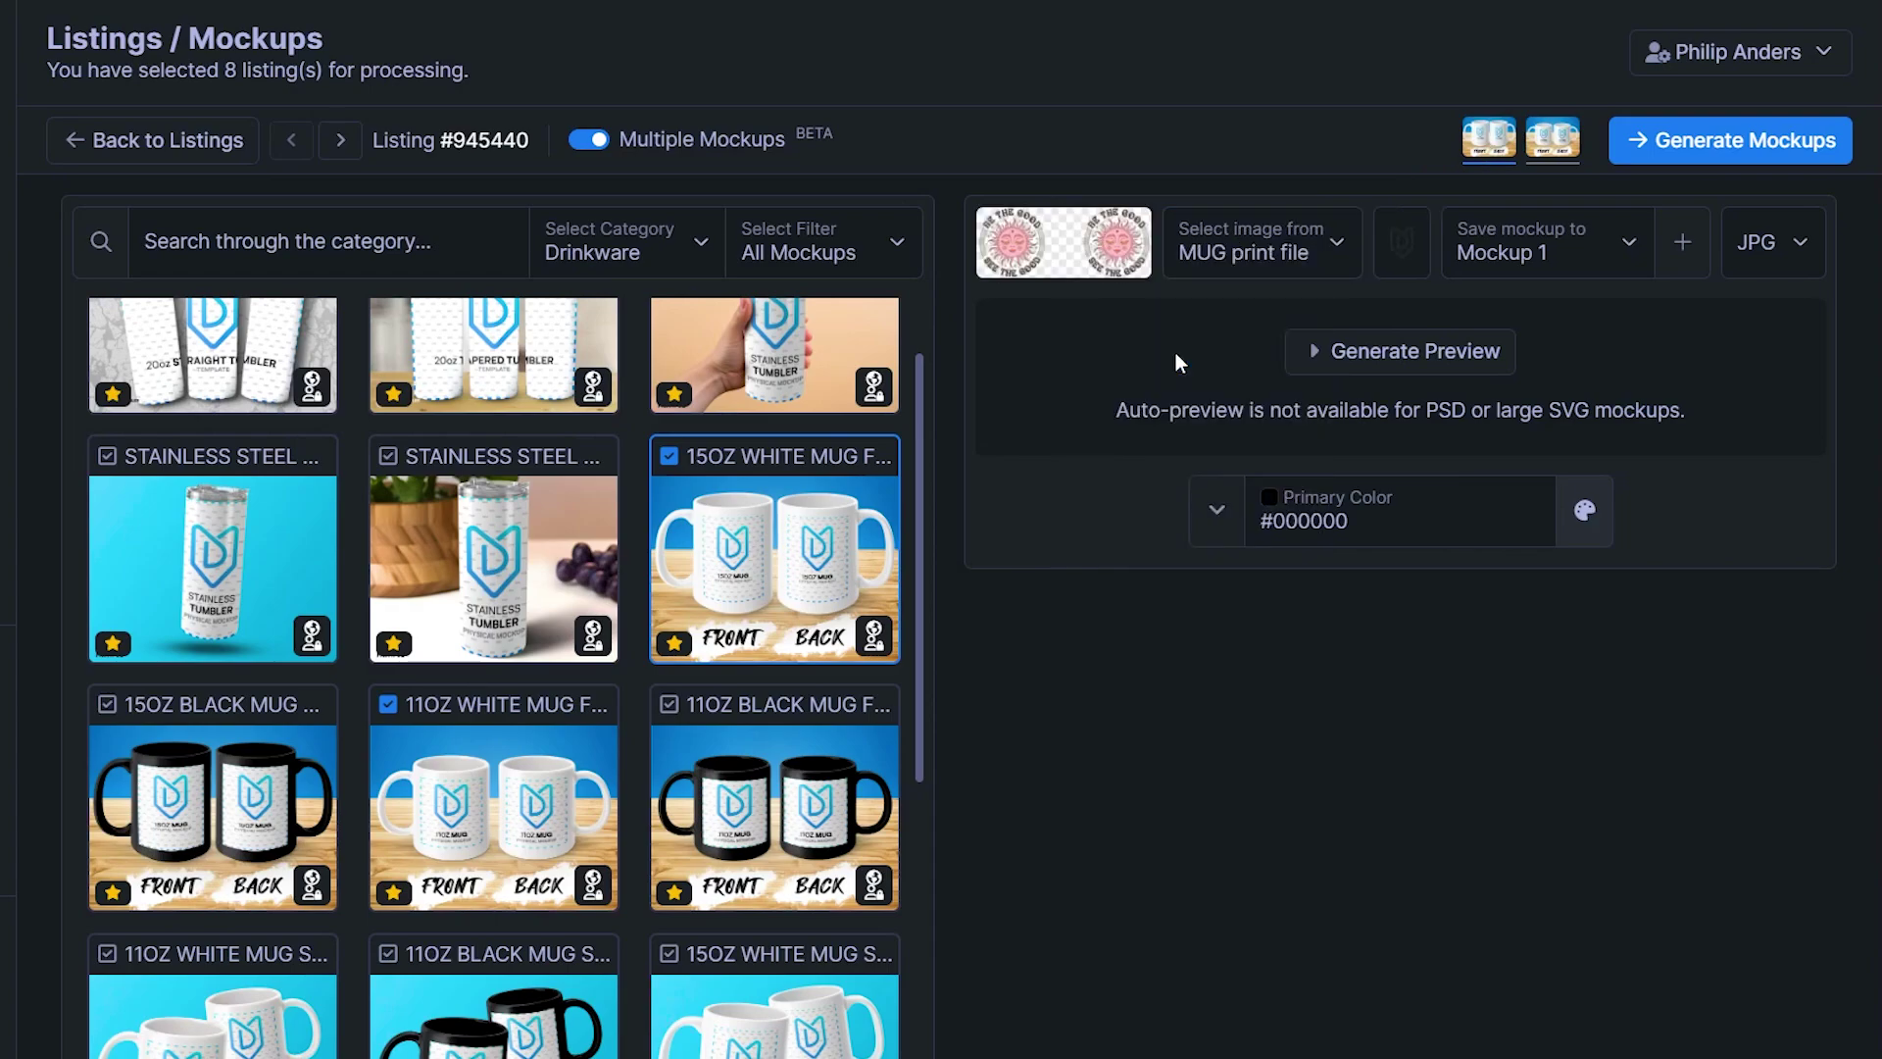
pyautogui.click(1412, 350)
pyautogui.click(1558, 141)
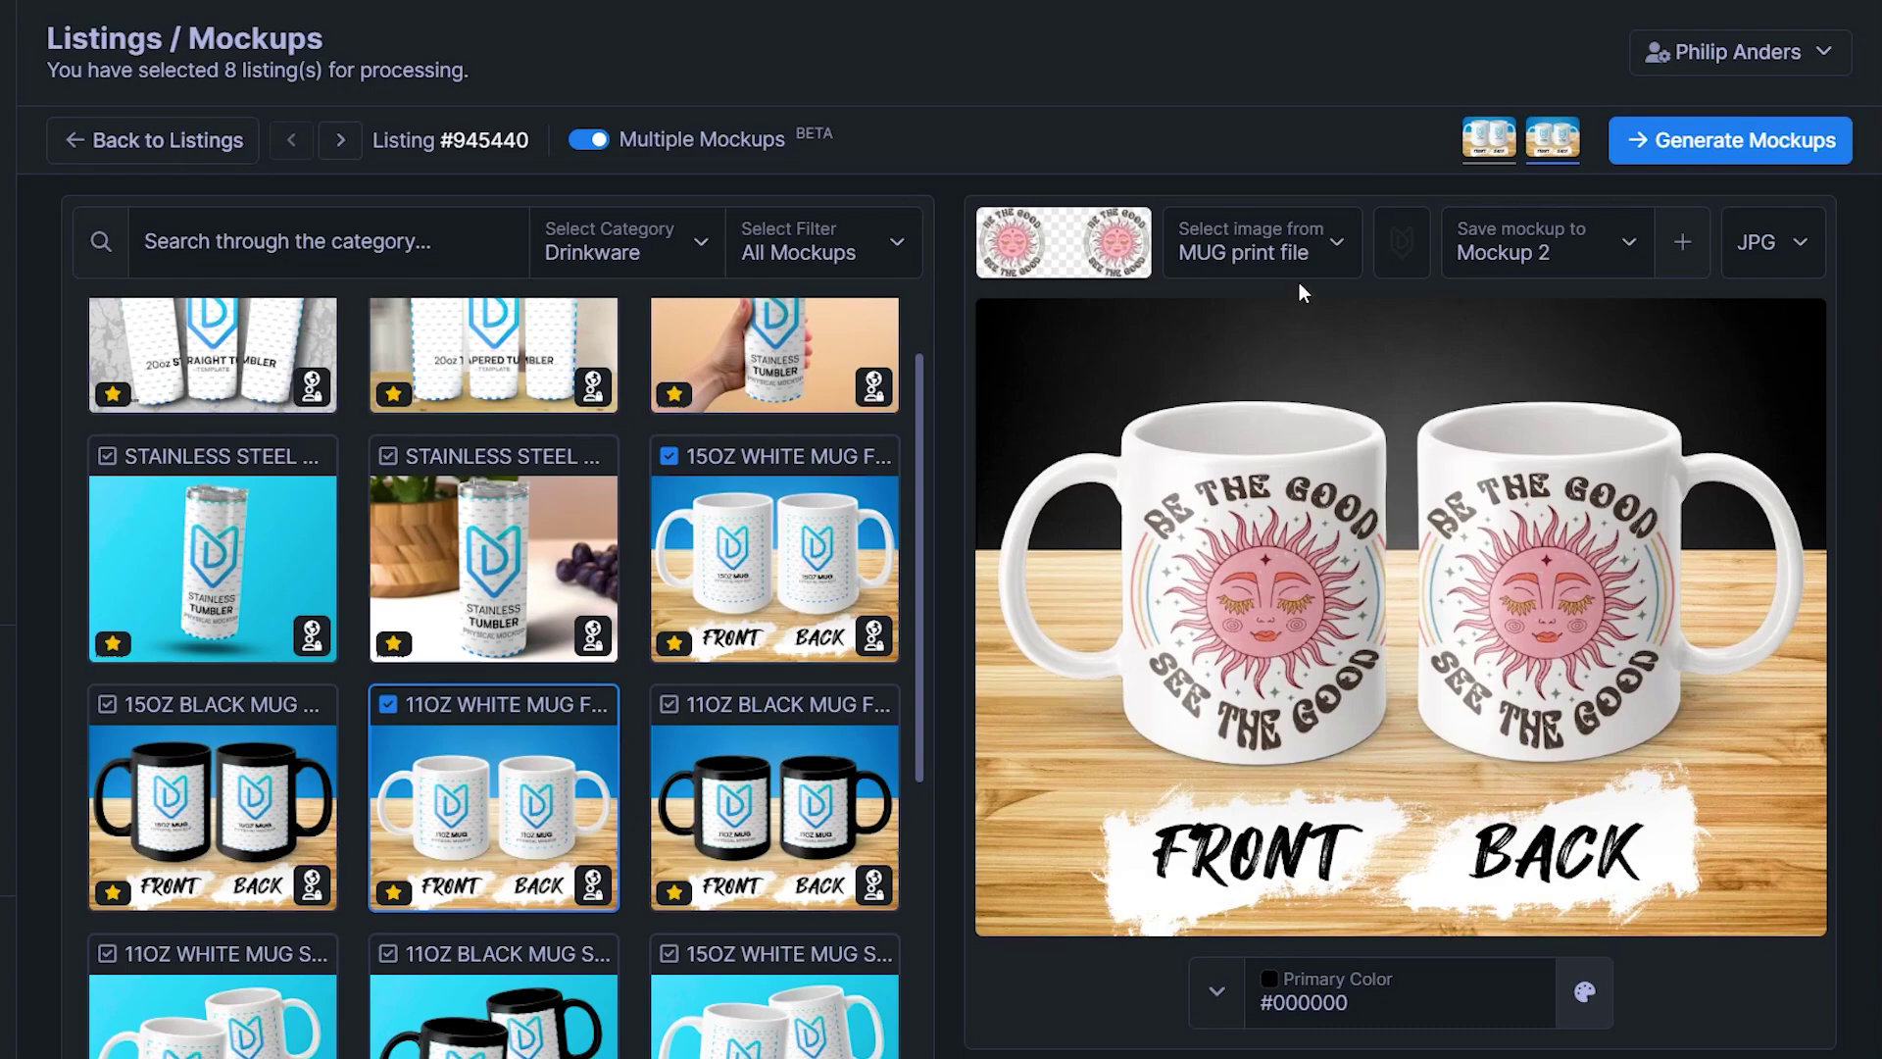
# Switch back to the 15oz white mug mockup tile
pyautogui.click(1514, 139)
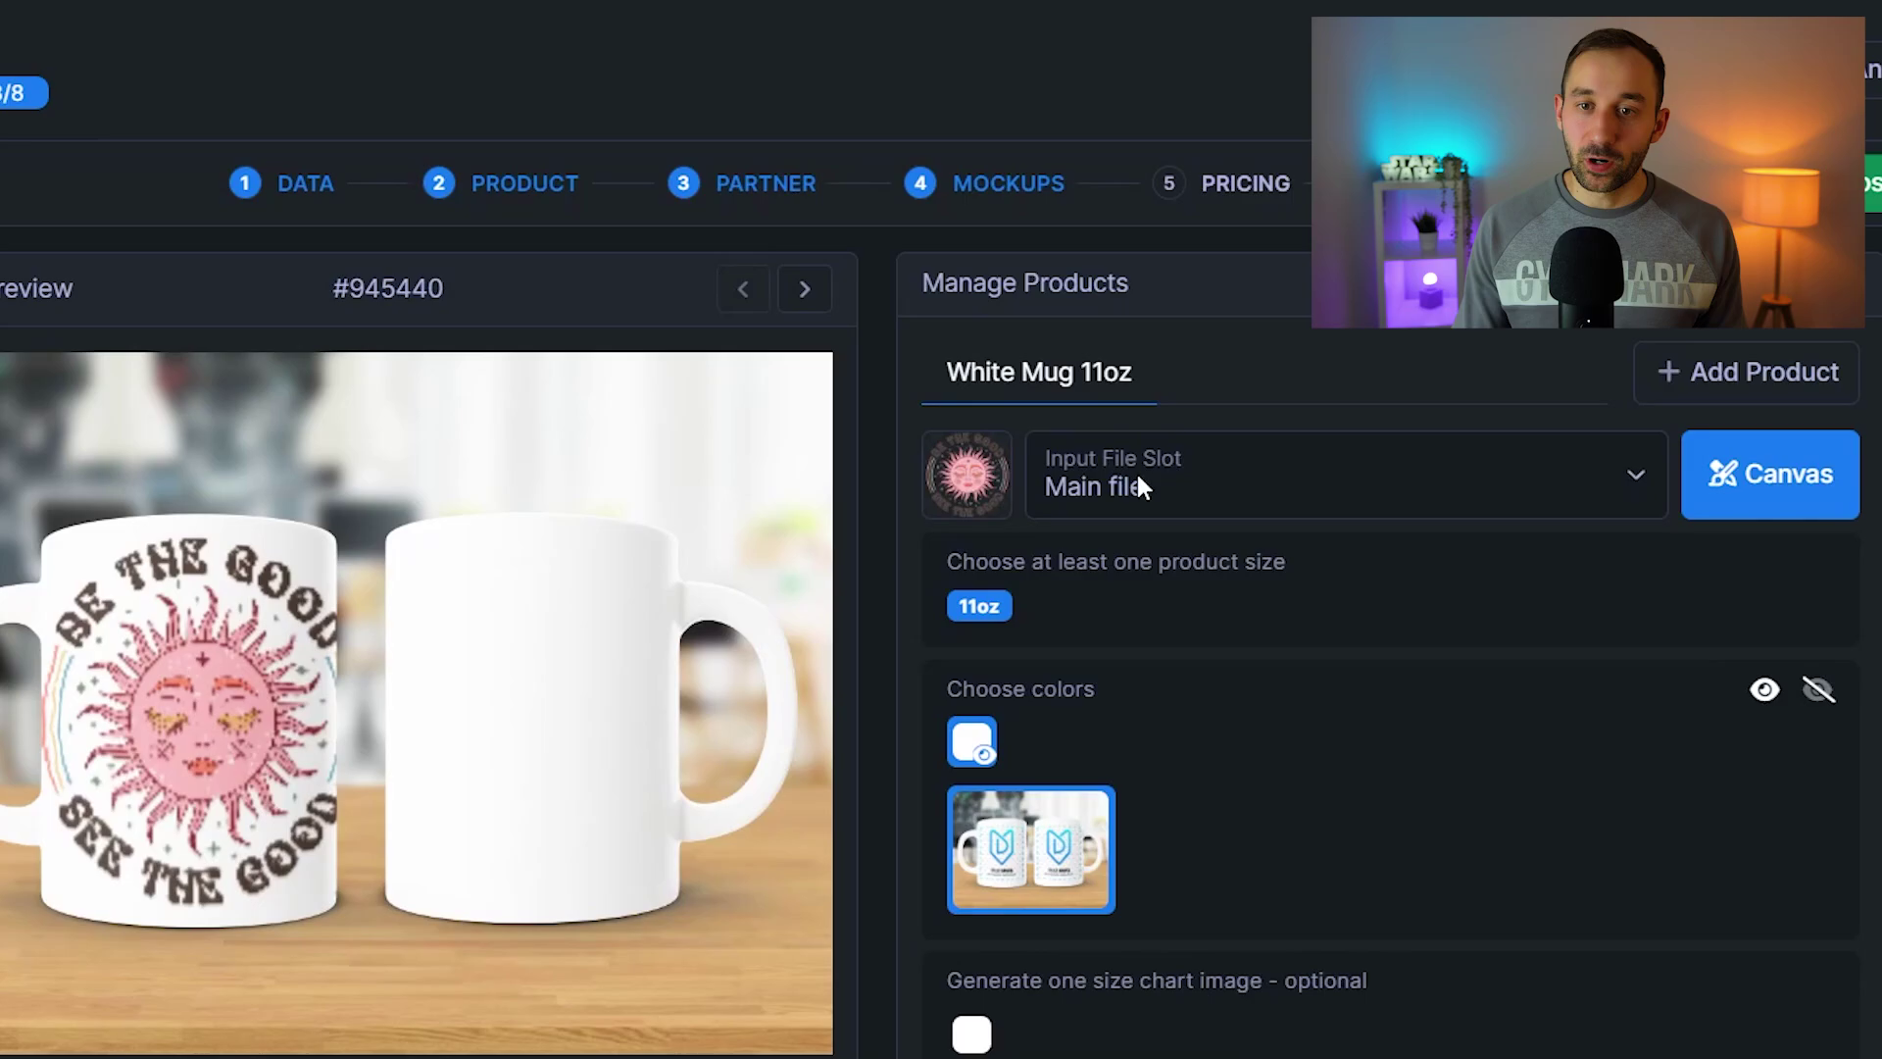
# Set the 11oz mug's Input File Slot to MUG print file, then open image mockups for all 8 listings
pyautogui.click(1248, 336)
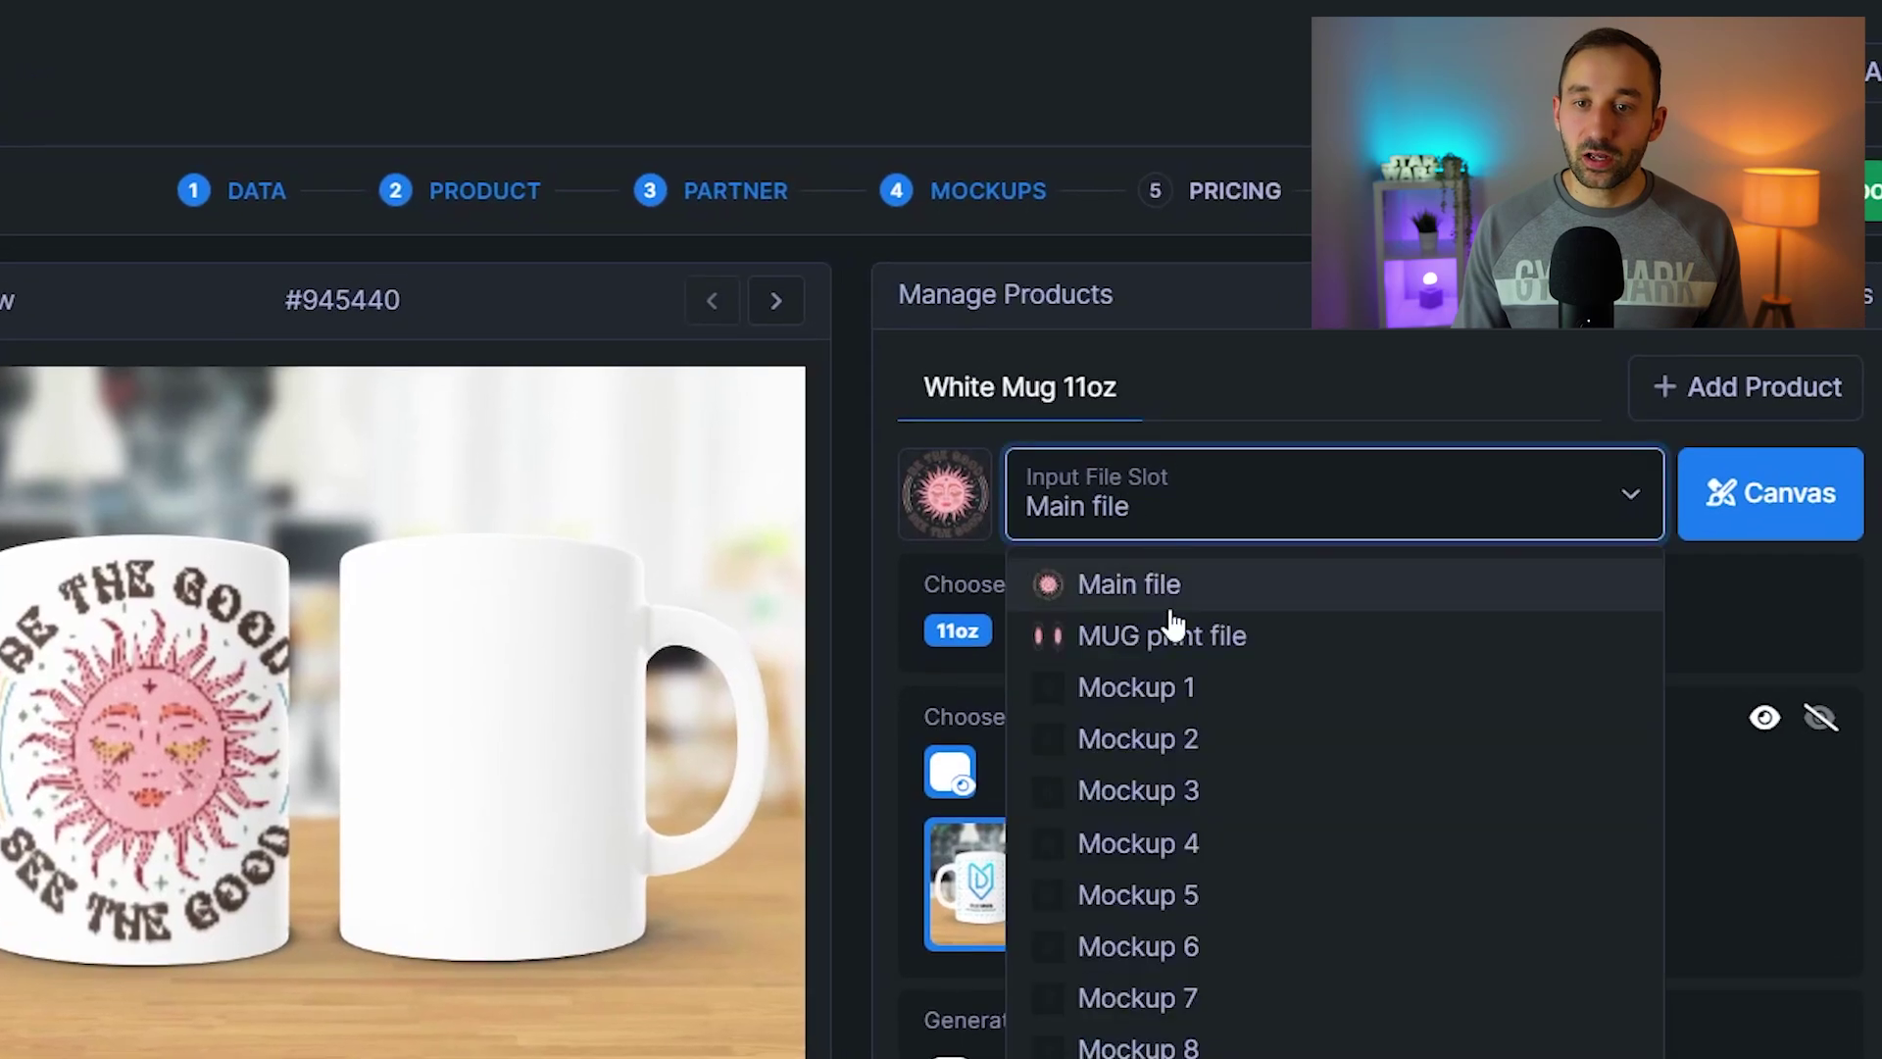
pyautogui.click(1080, 647)
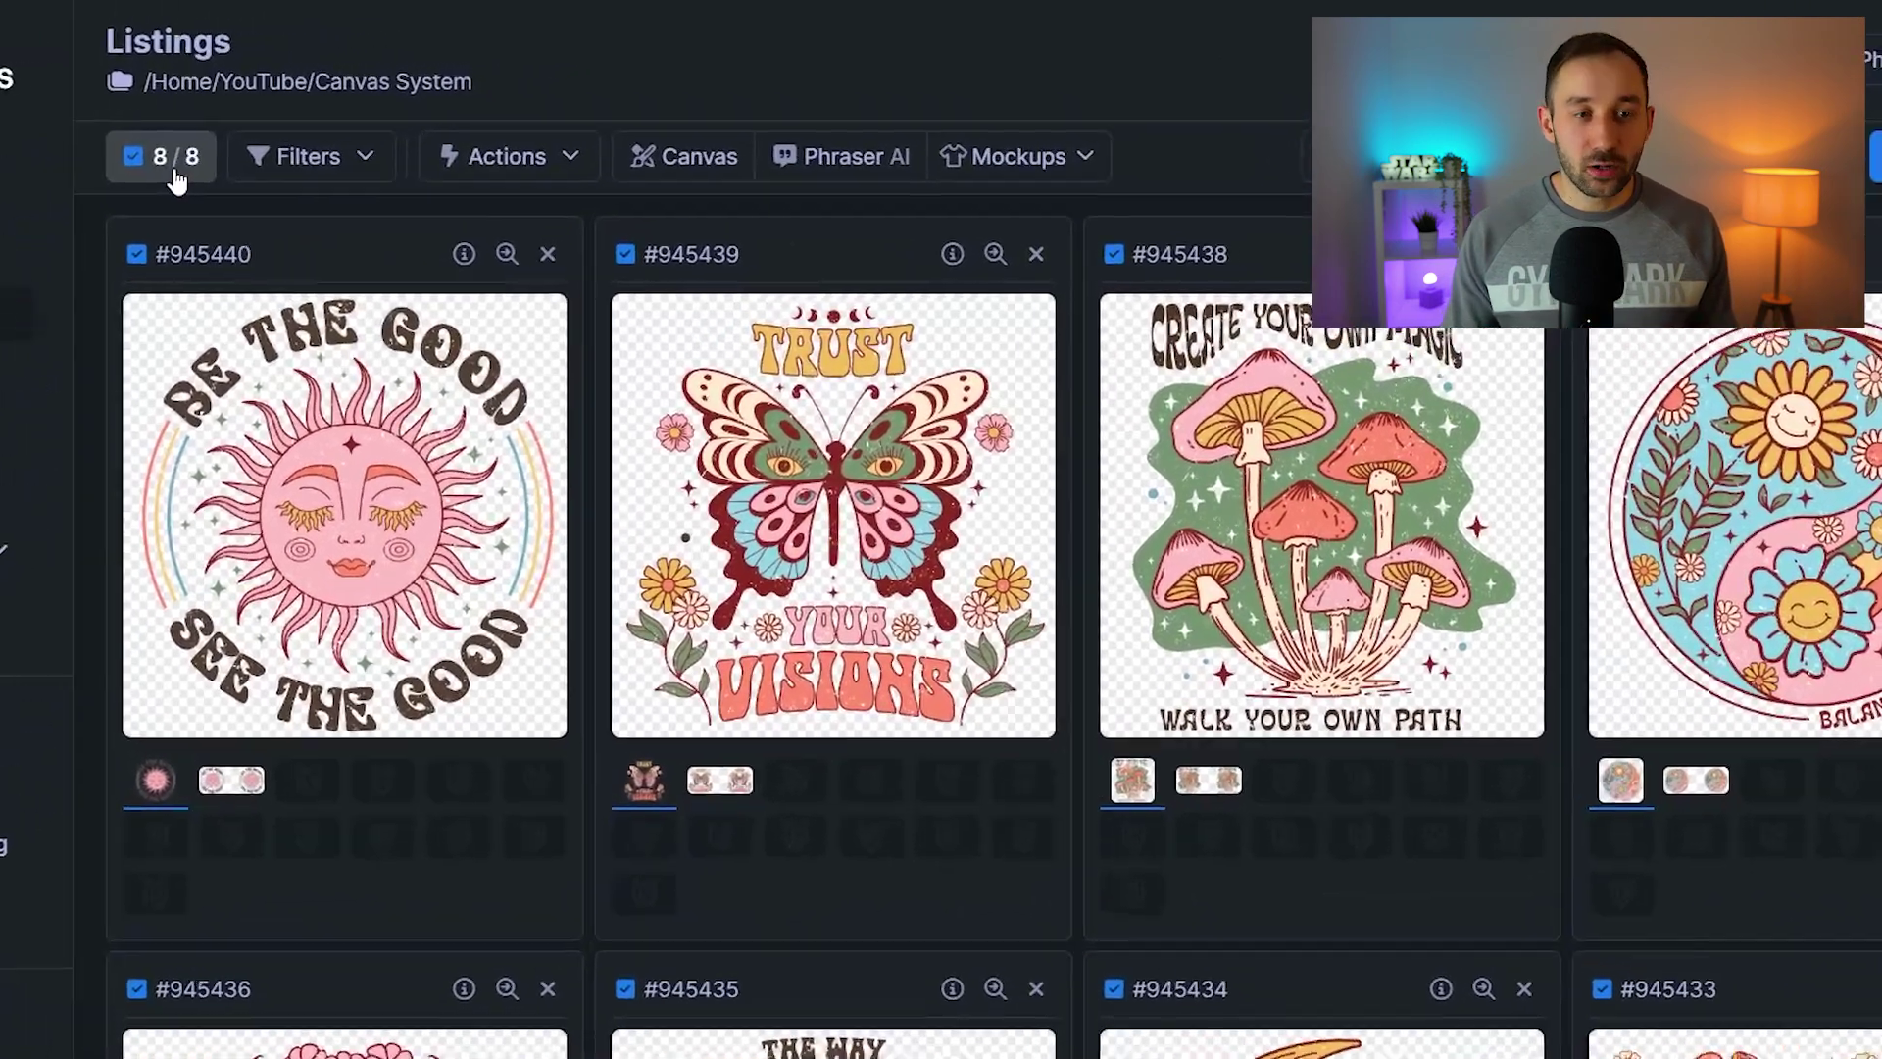
pyautogui.click(338, 126)
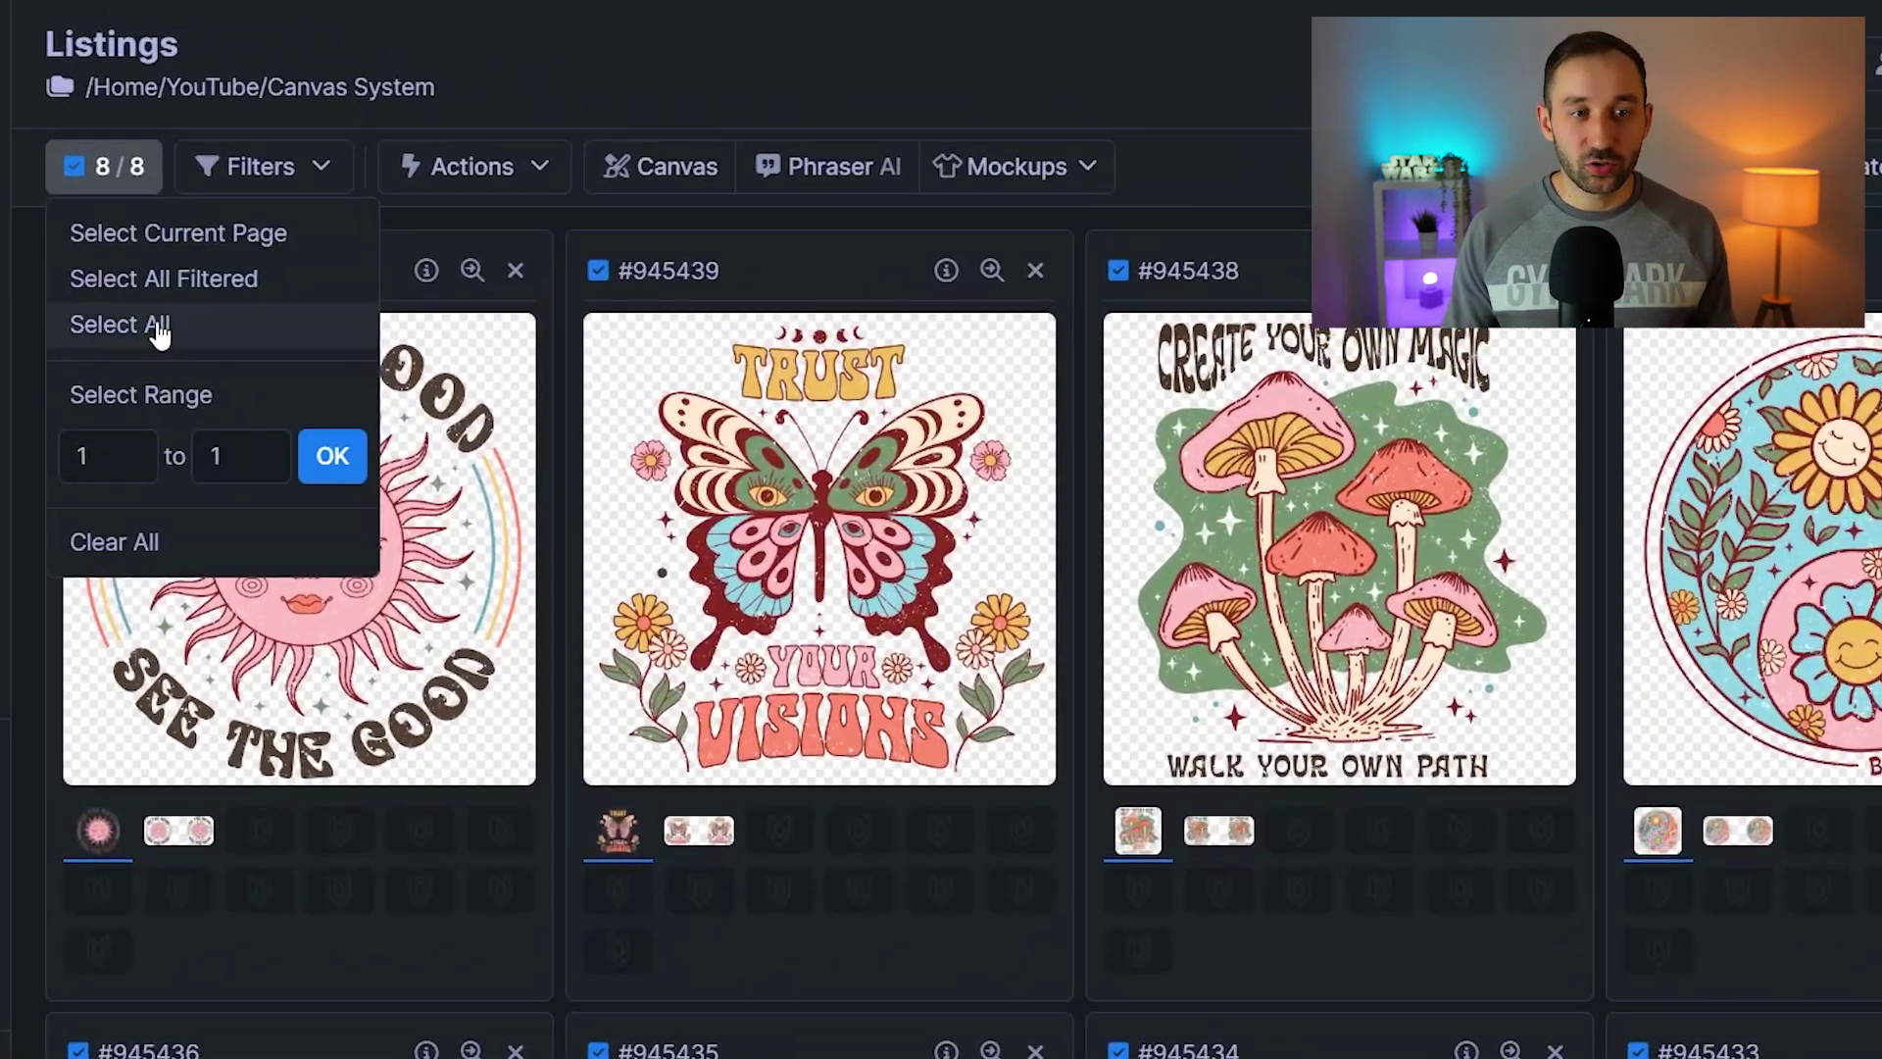
pyautogui.click(158, 329)
pyautogui.click(1030, 169)
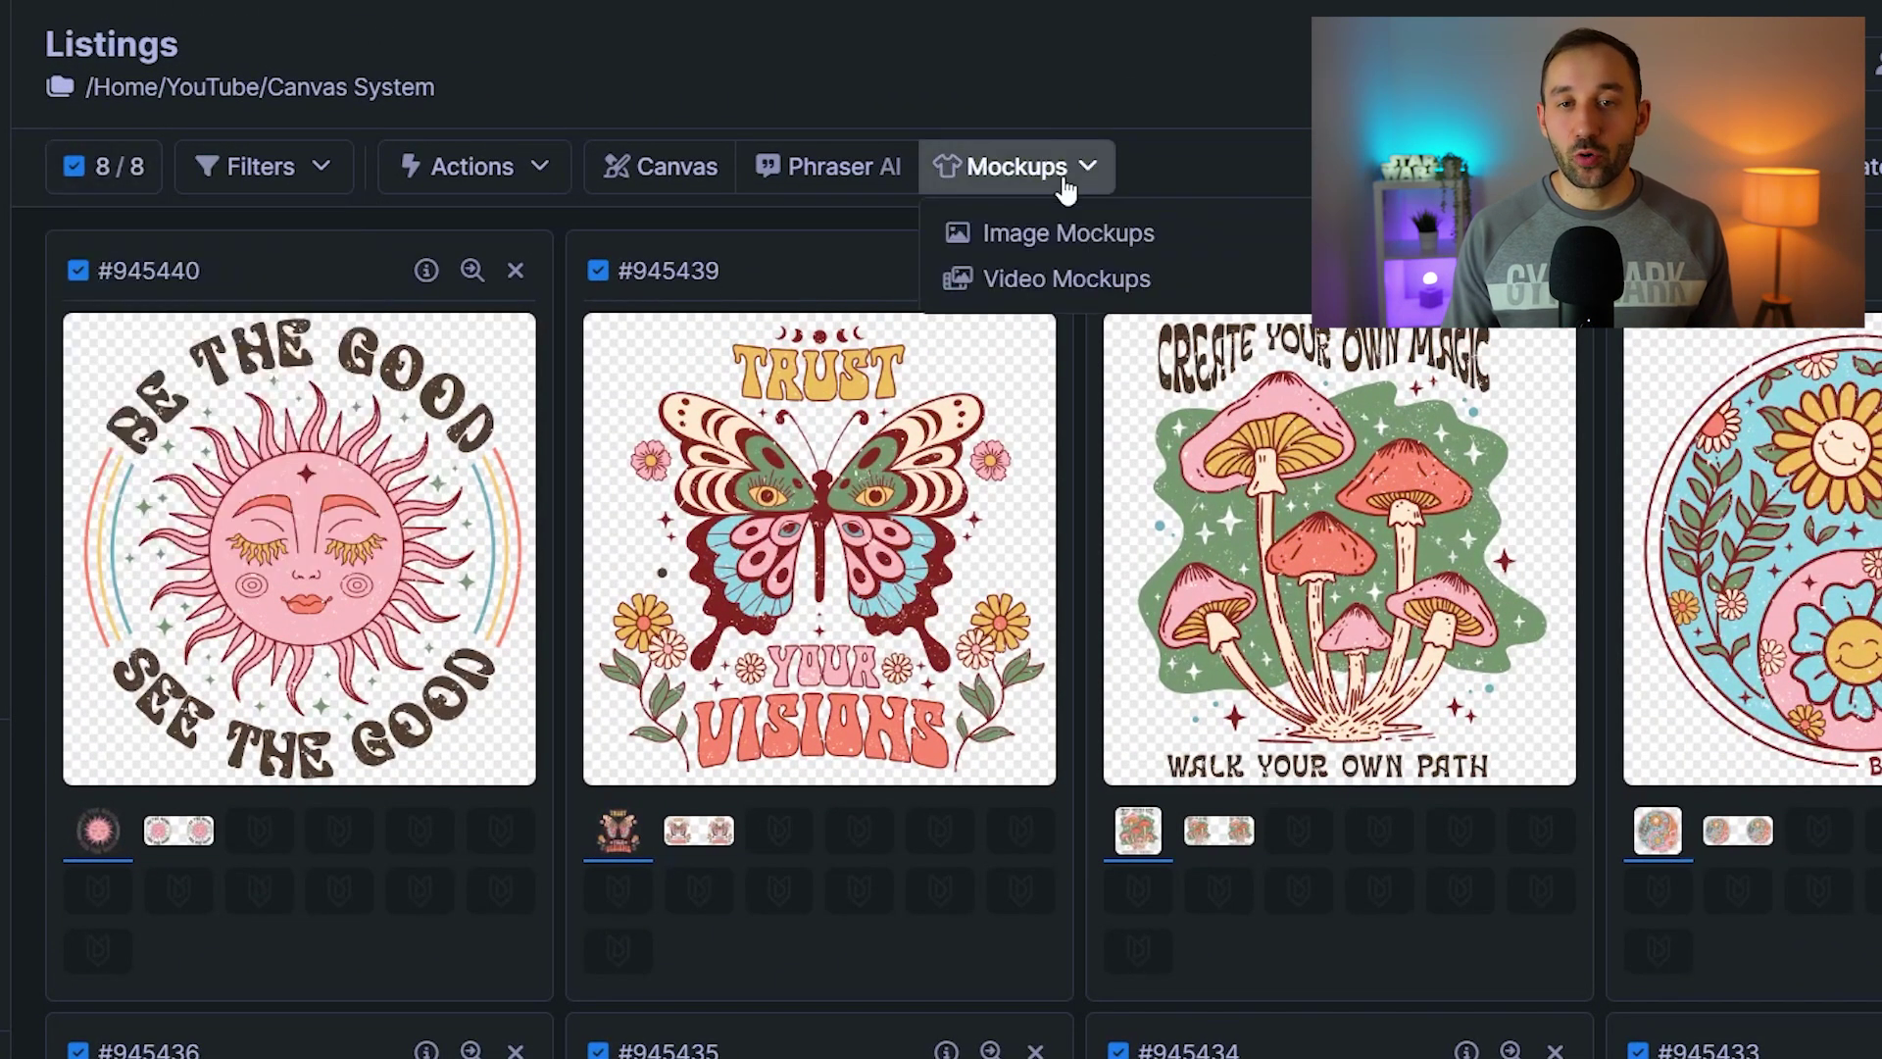
# Open image mockups, search clothing mockups for 'transparent', and preview the Bella 3001 Transparent T-shirt
pyautogui.click(1036, 235)
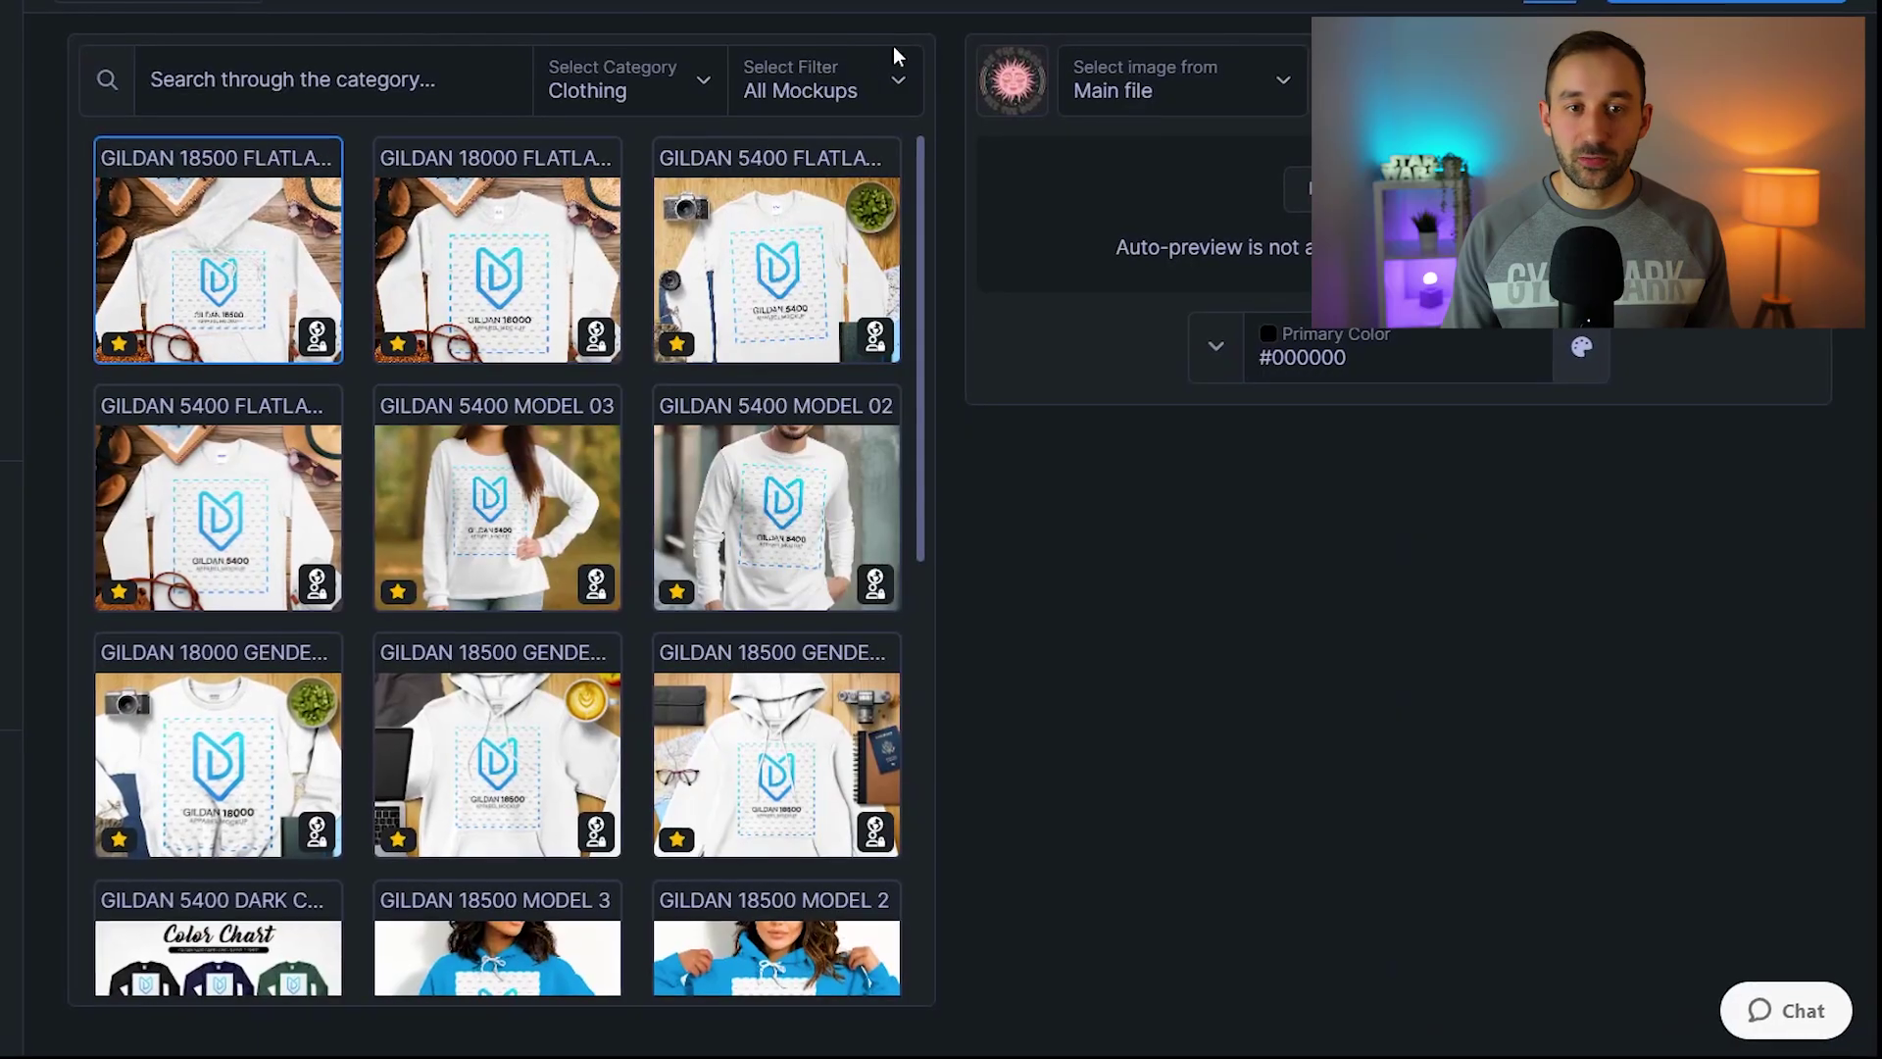
pyautogui.click(327, 98)
pyautogui.write('tra')
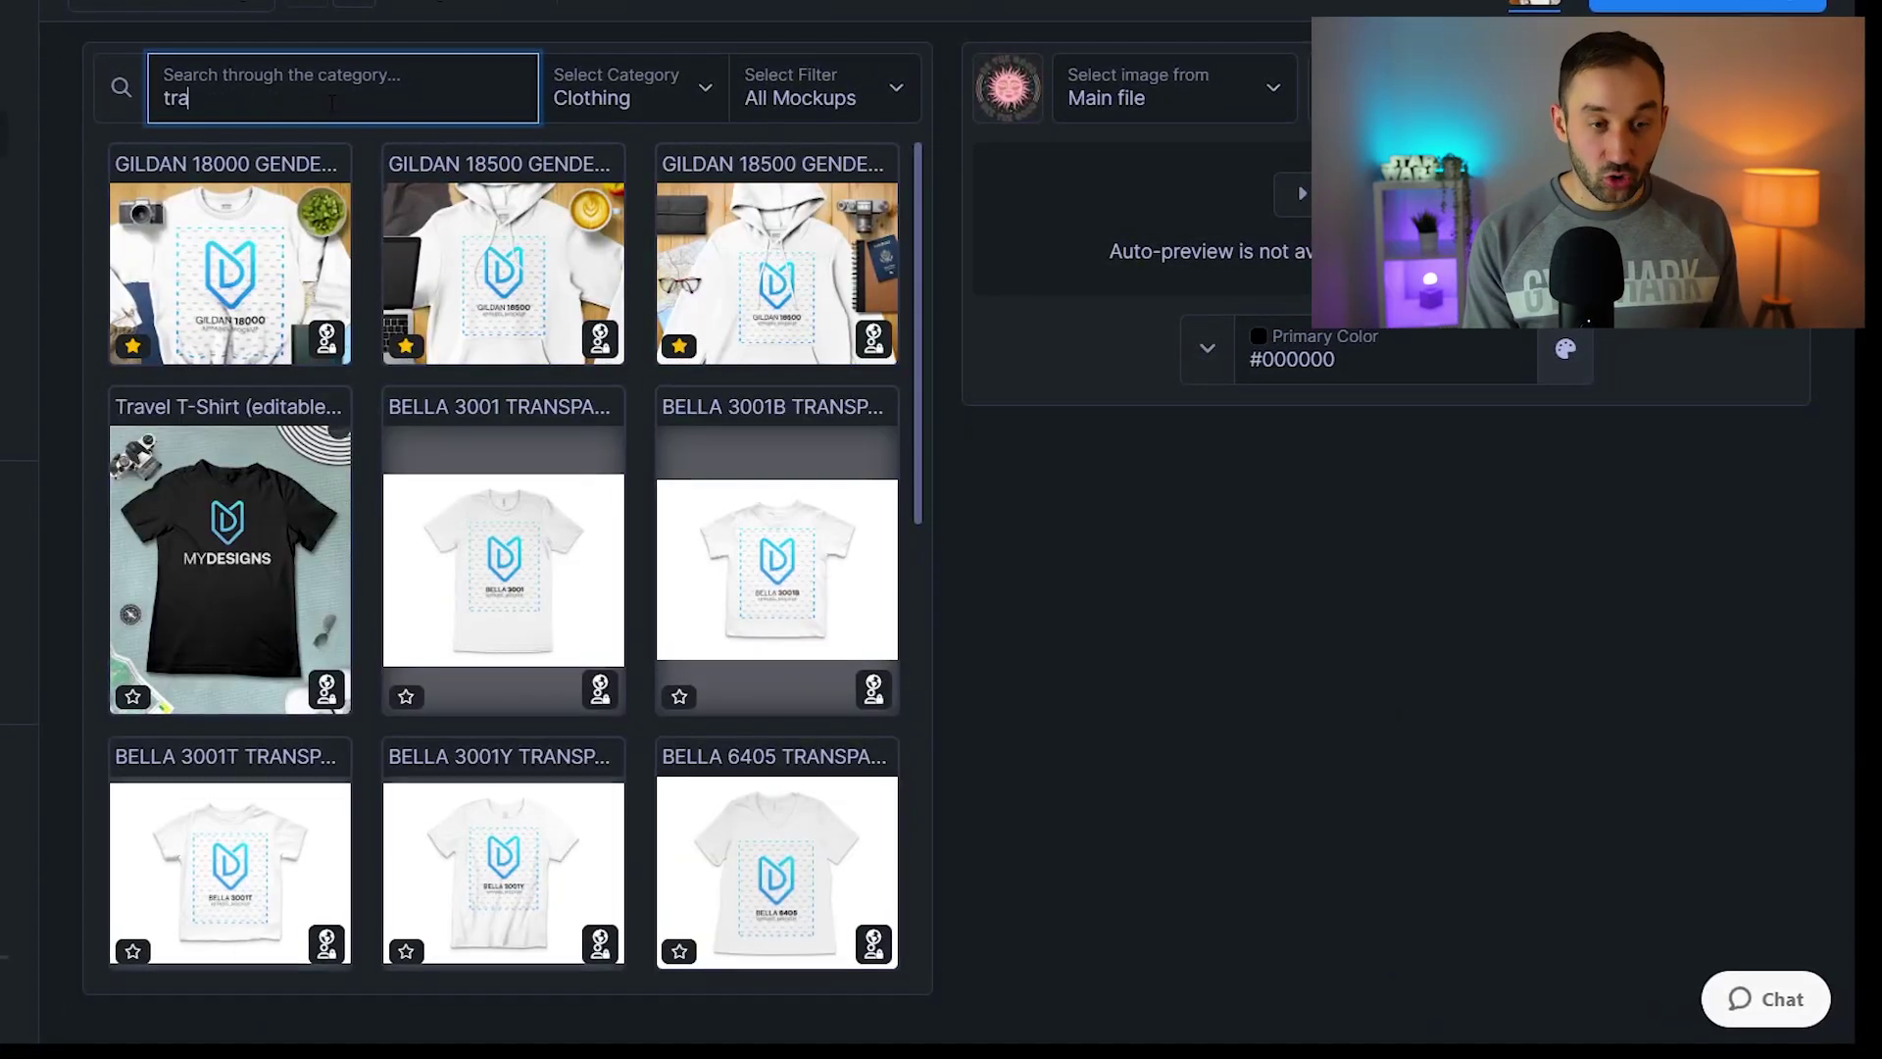
pyautogui.write('nspare')
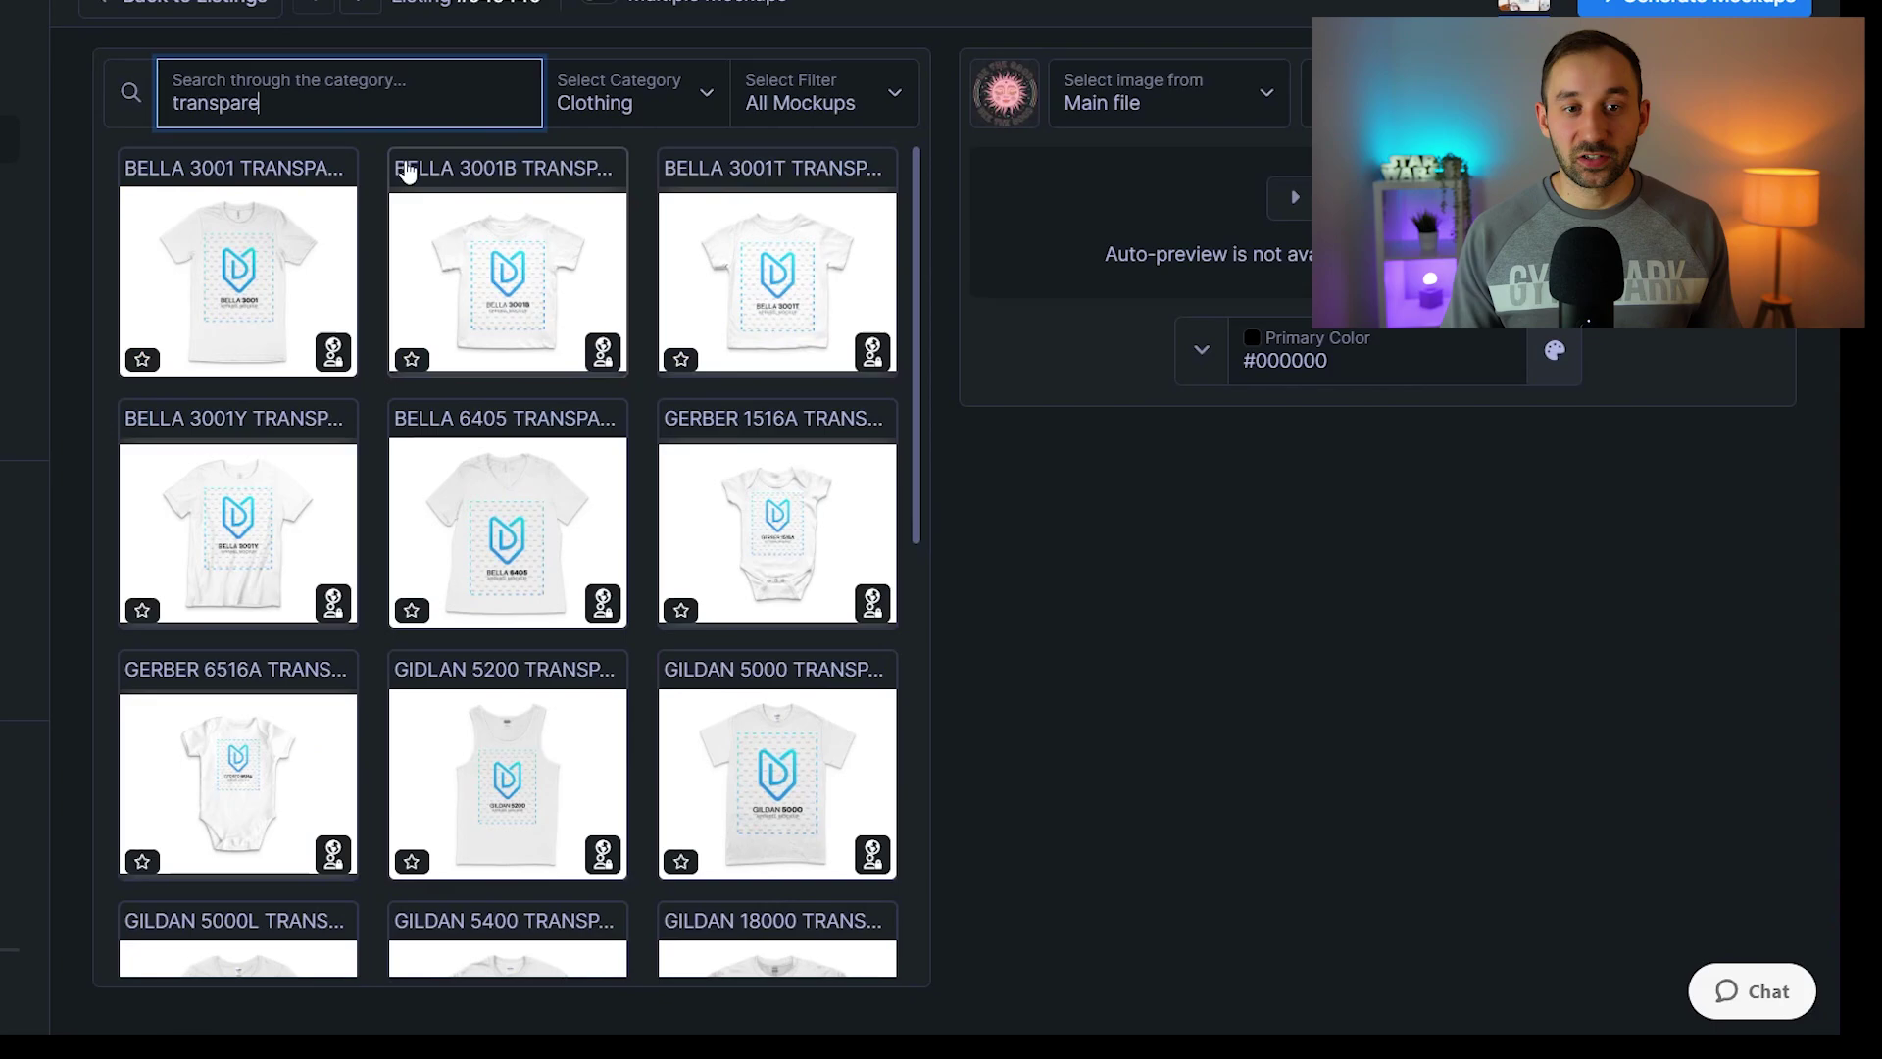
pyautogui.scroll(-1, 456, 317)
pyautogui.scroll(-1, 453, 412)
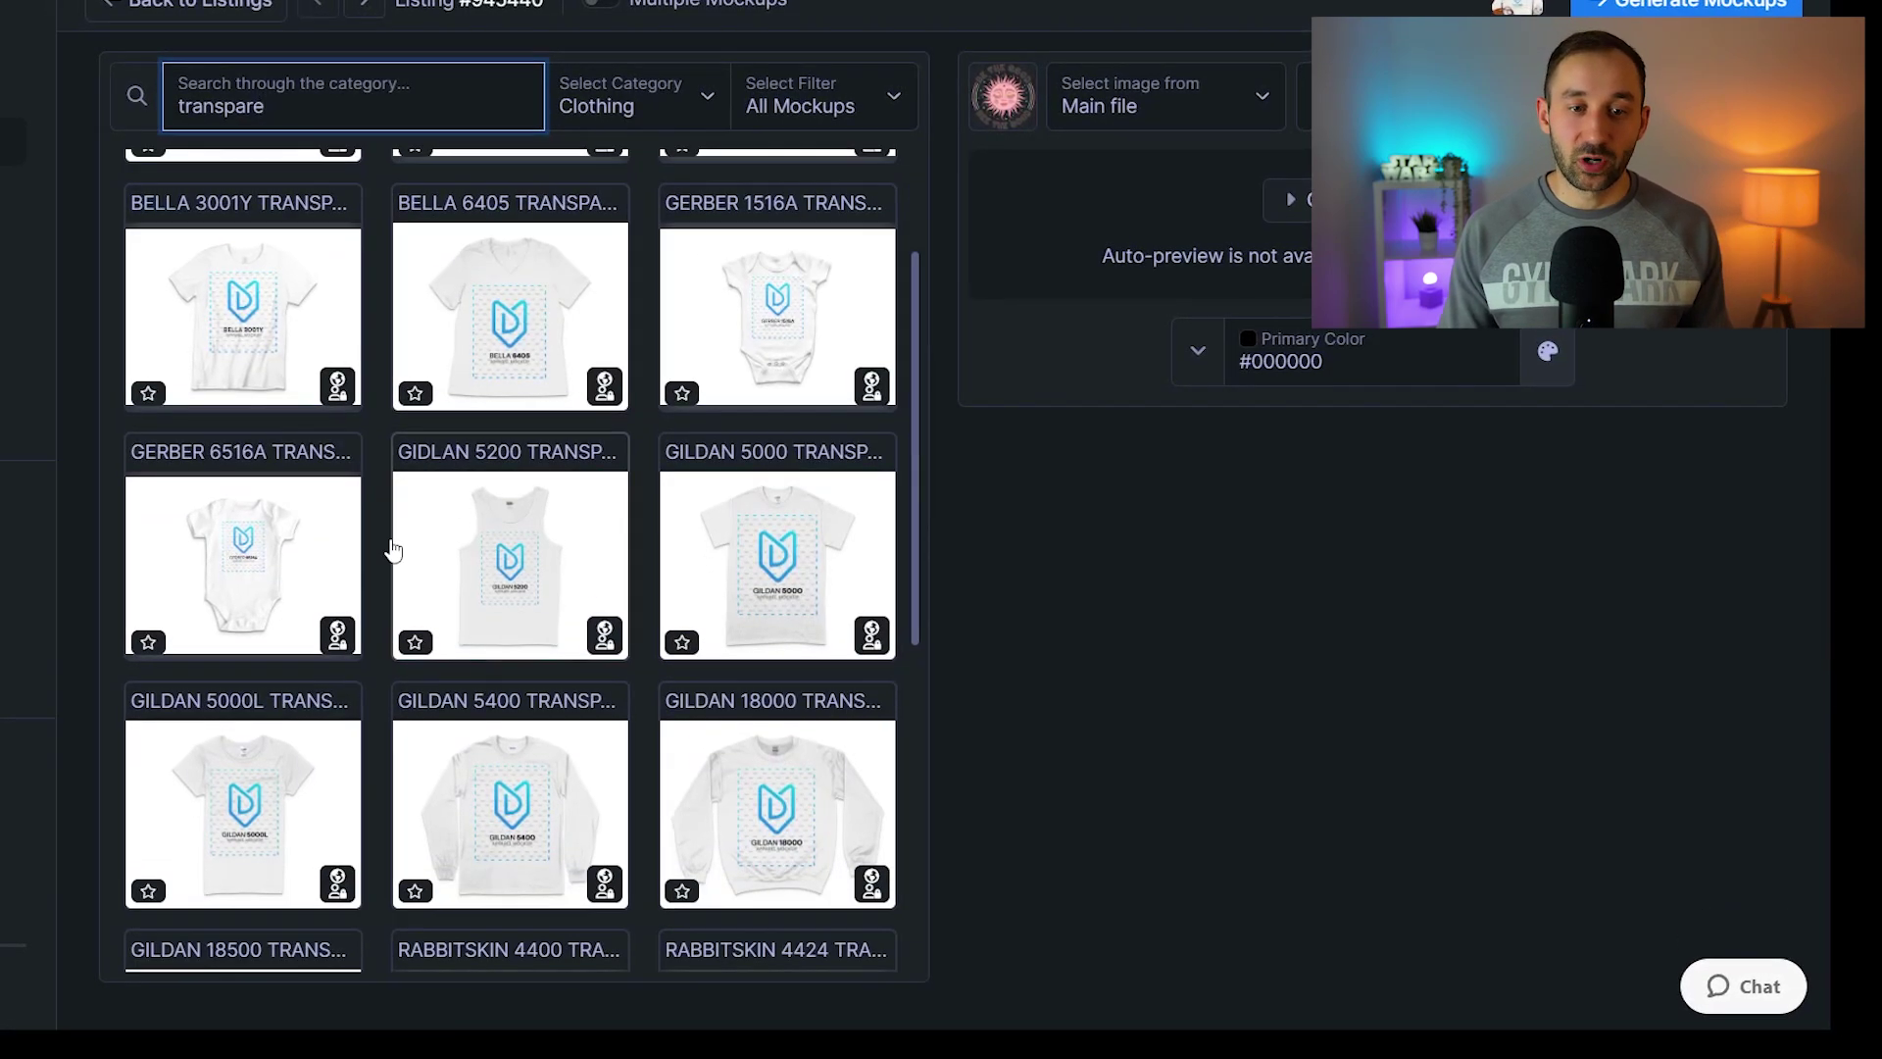
pyautogui.scroll(-2, 449, 442)
pyautogui.scroll(-3, 445, 455)
pyautogui.scroll(3, 427, 574)
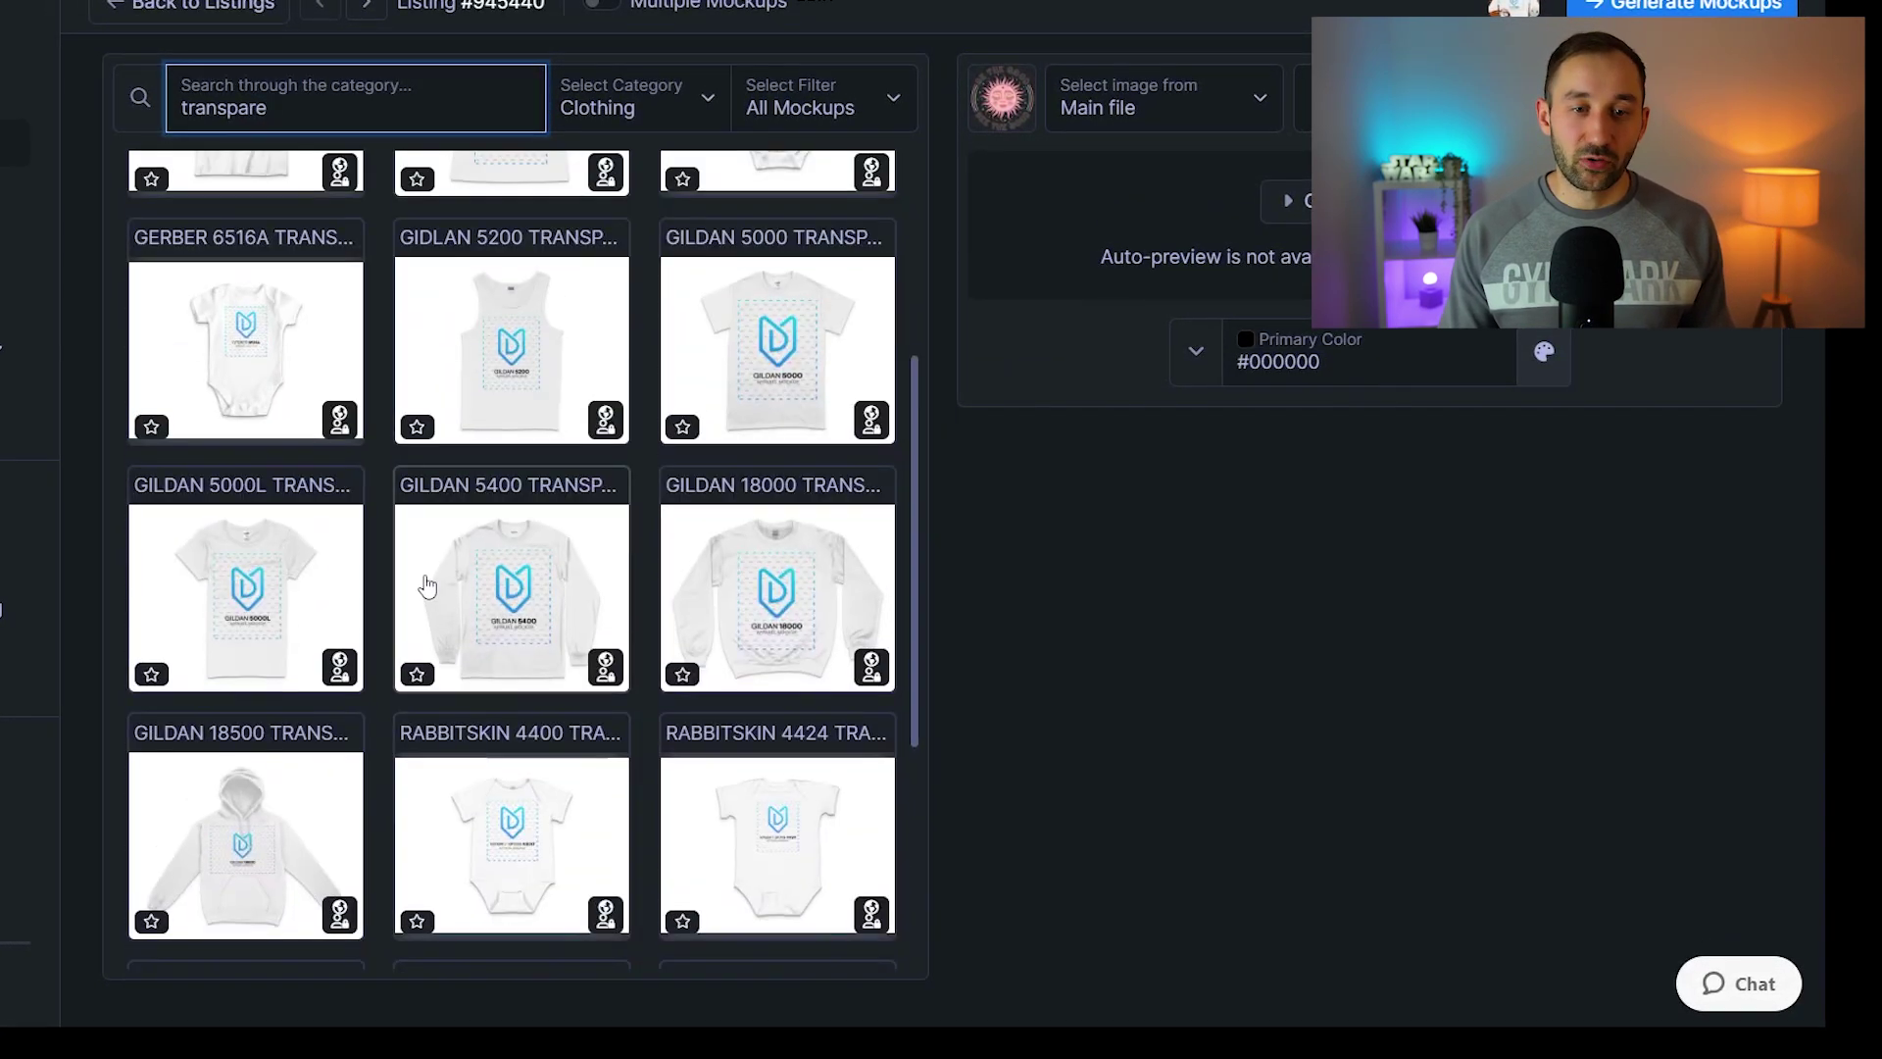
pyautogui.scroll(3, 353, 441)
pyautogui.click(279, 327)
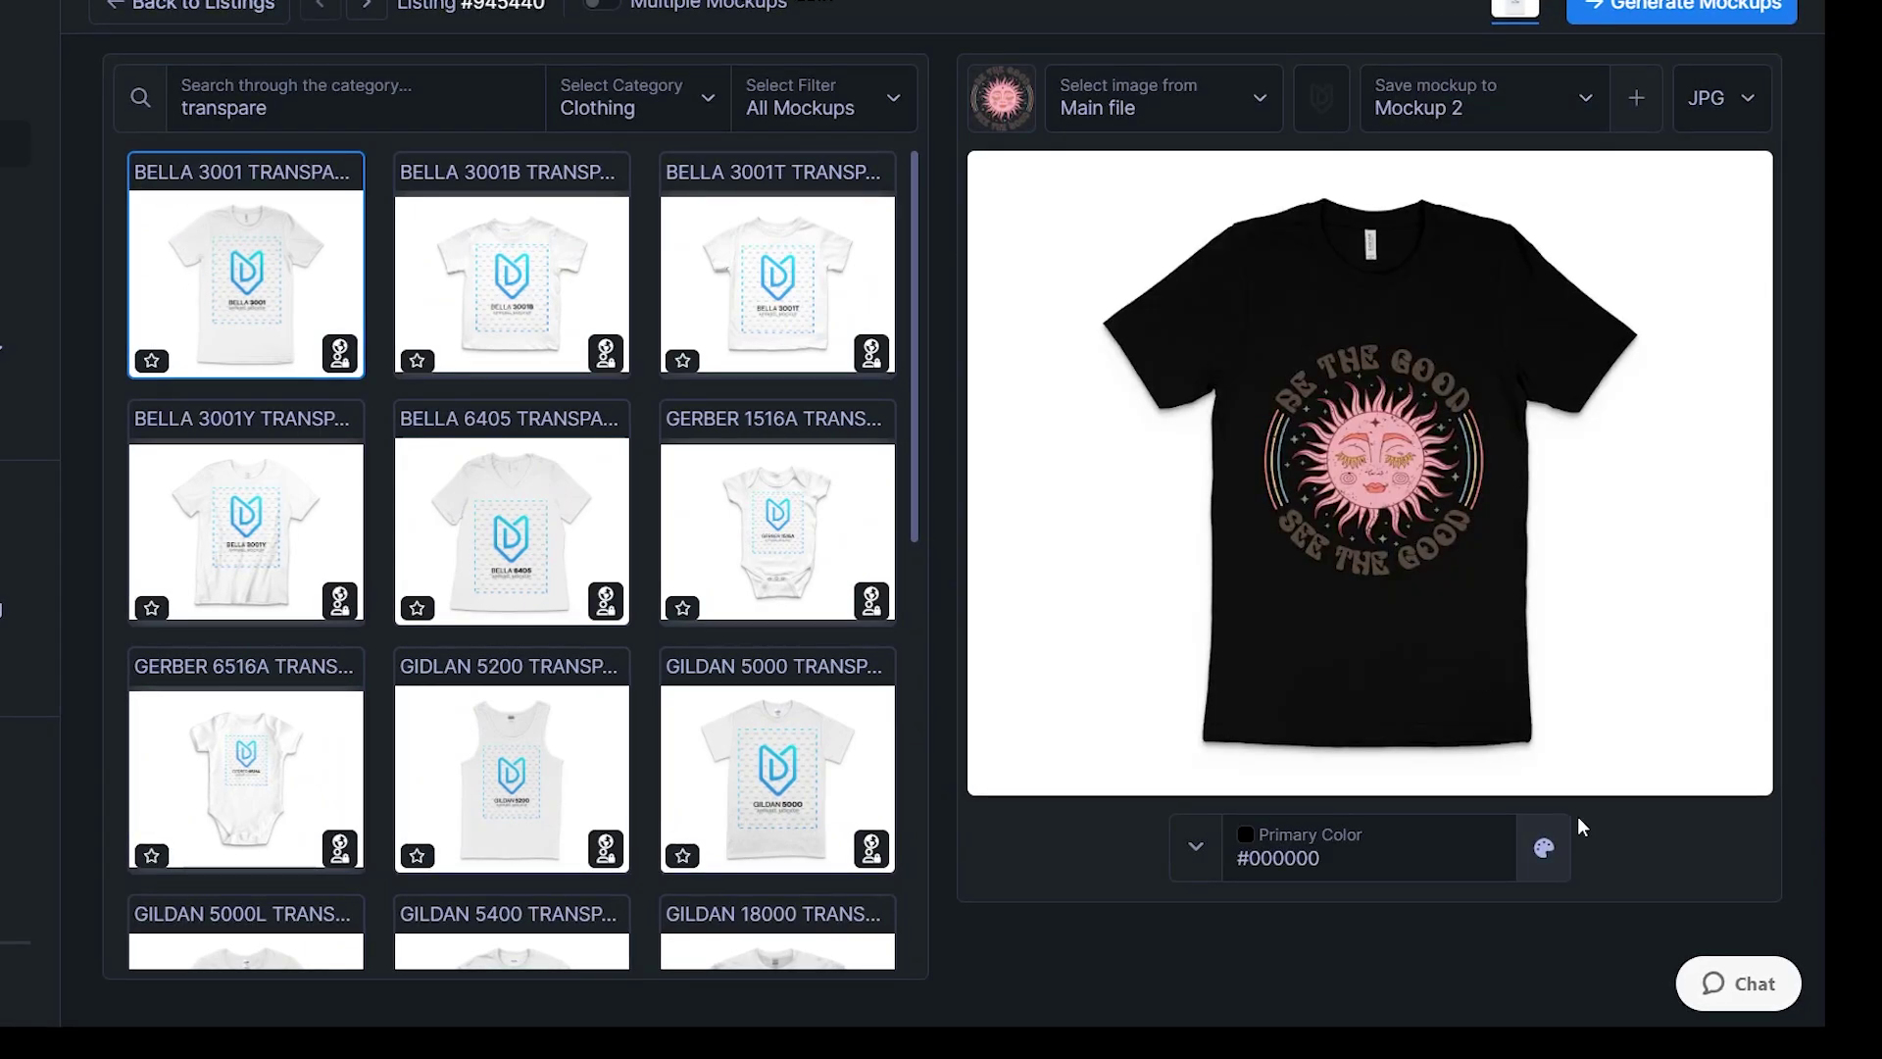
# Set the T-shirt colour to white (#ffffff) with the custom colour picker
pyautogui.click(1546, 868)
pyautogui.moveTo(1559, 691); pyautogui.dragTo(1453, 507)
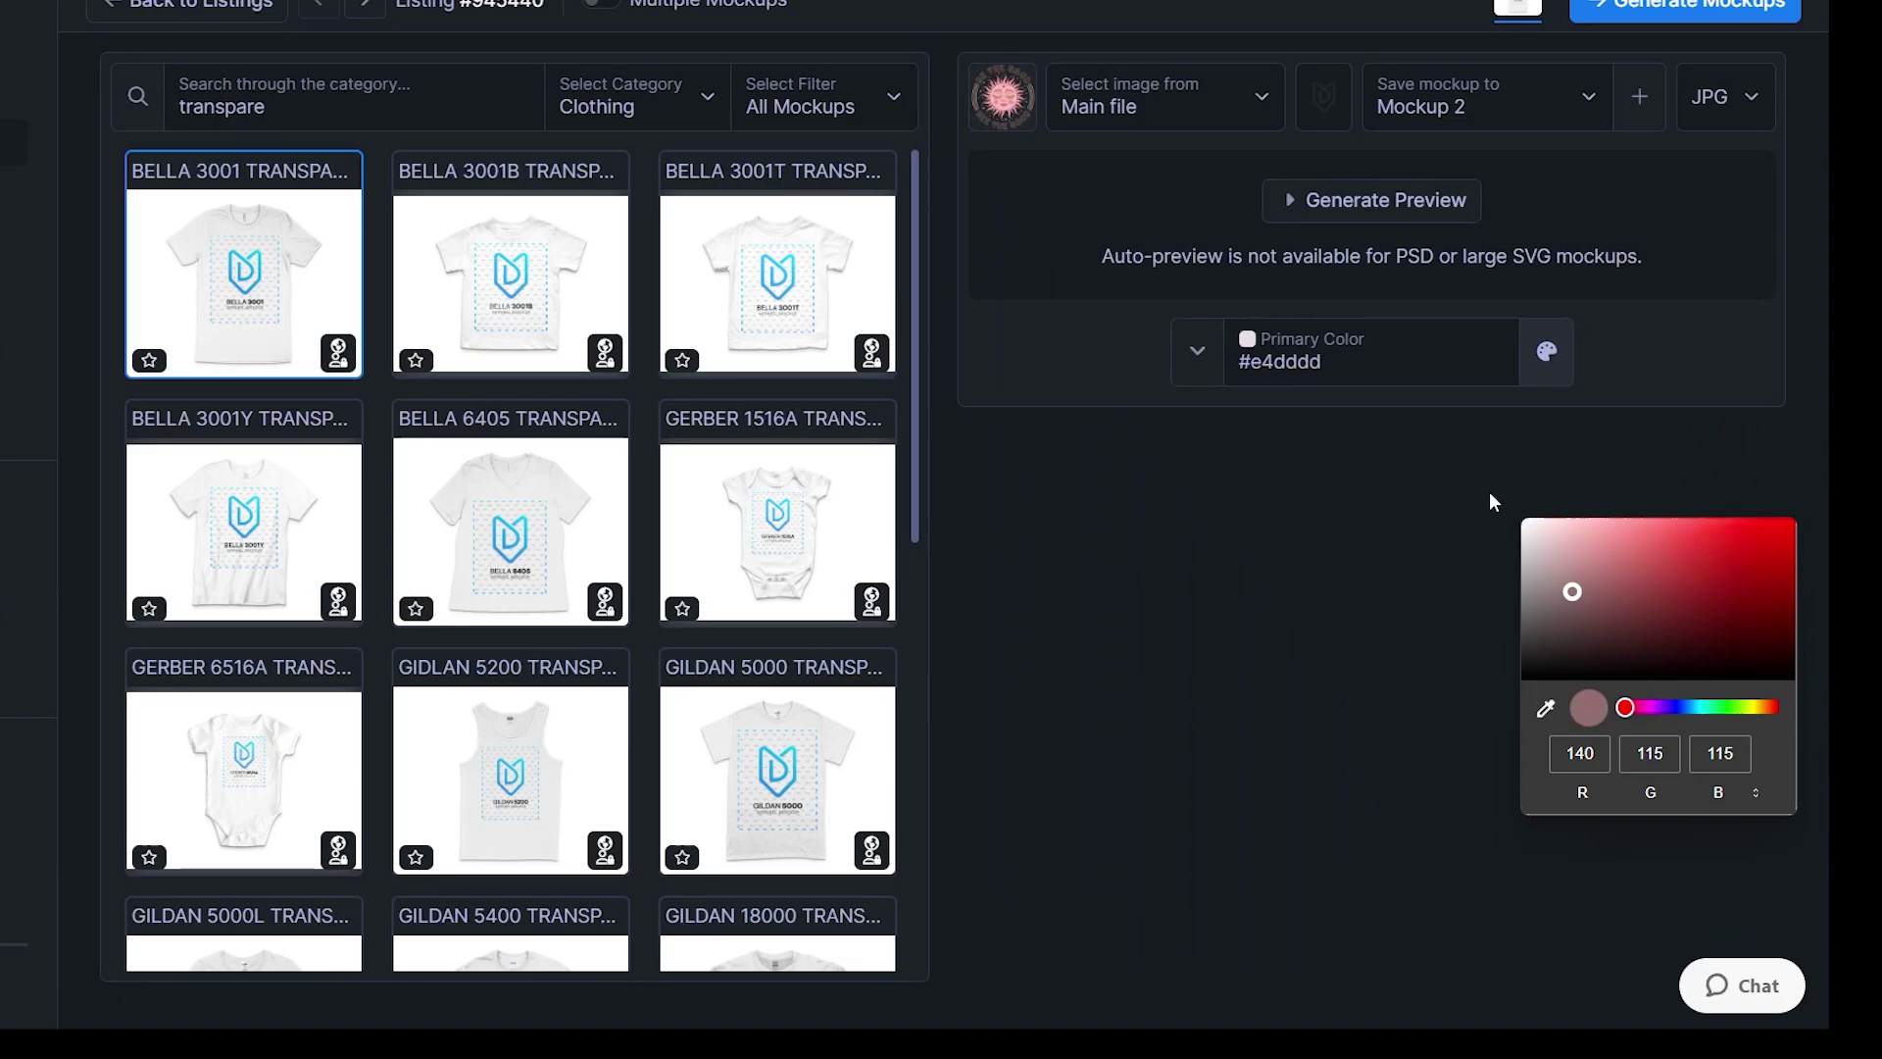
pyautogui.click(1449, 544)
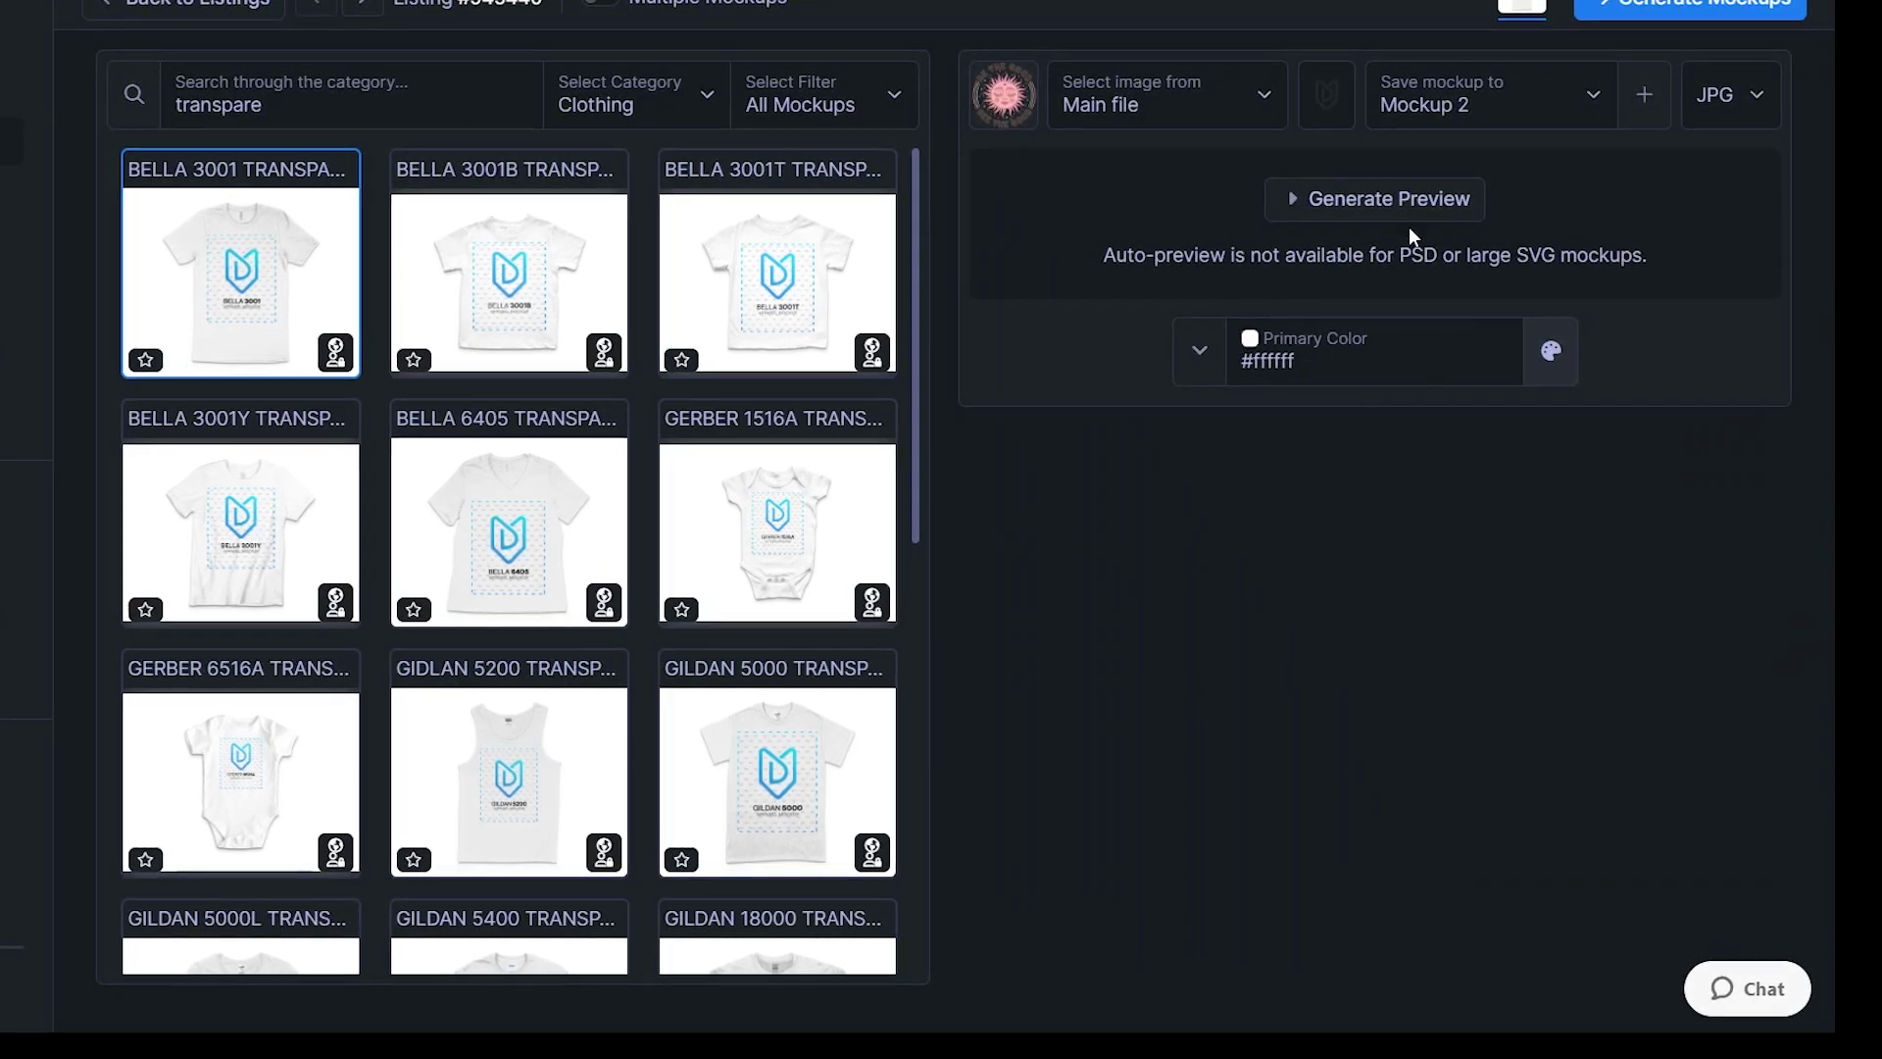
# Change the output format from JPG to PNG and render the white shirt preview
pyautogui.click(1746, 92)
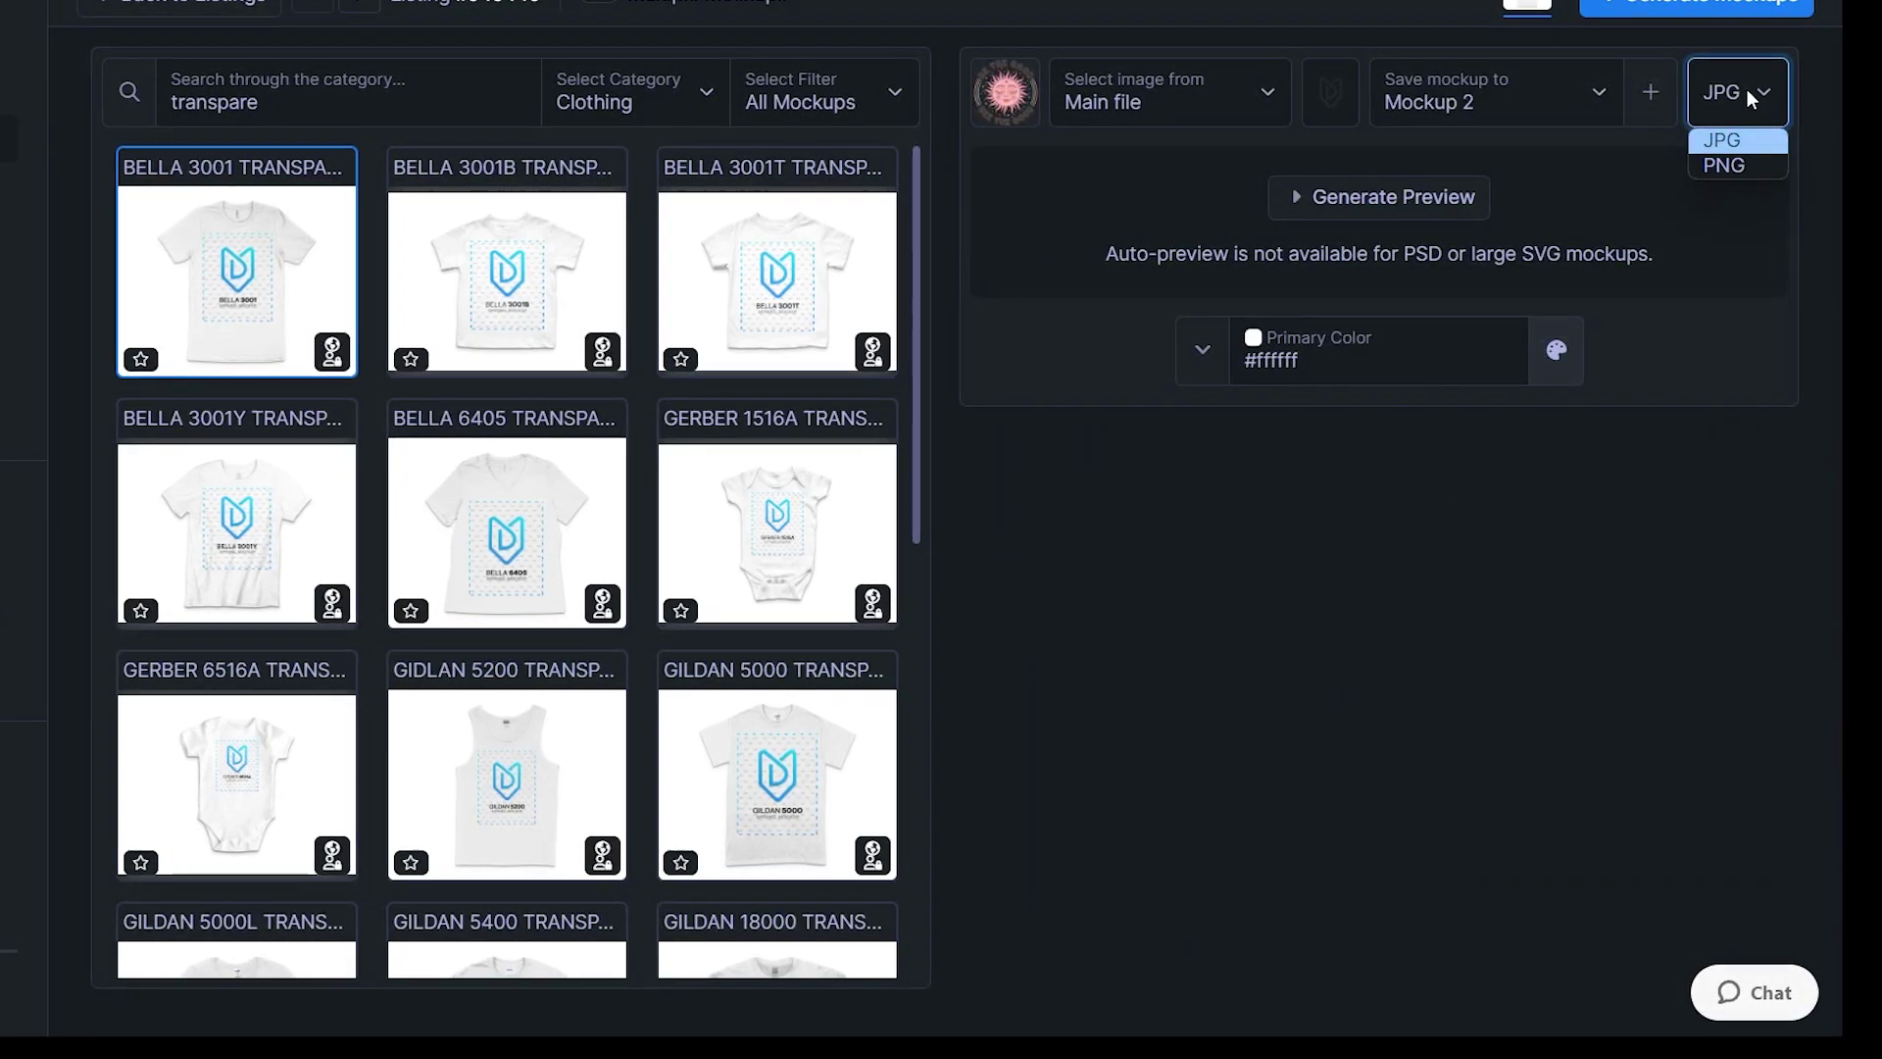
pyautogui.click(1727, 165)
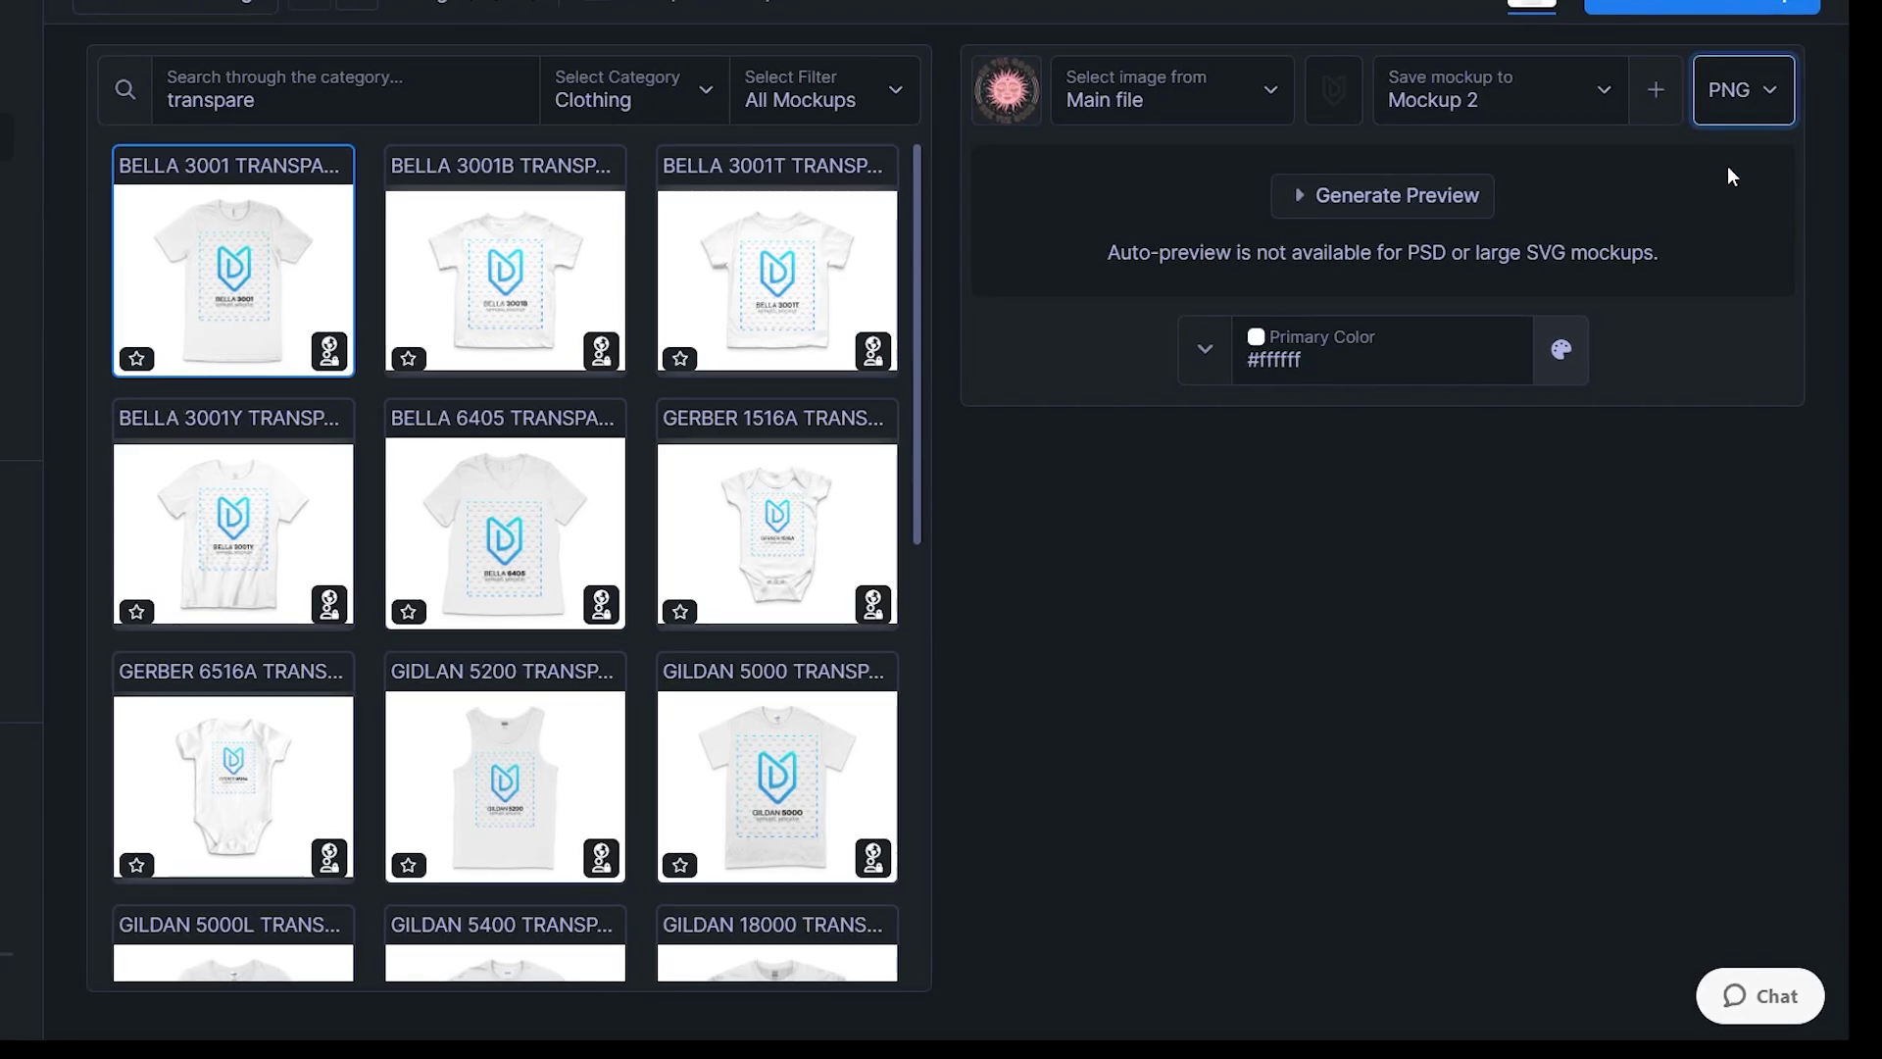
pyautogui.click(1411, 203)
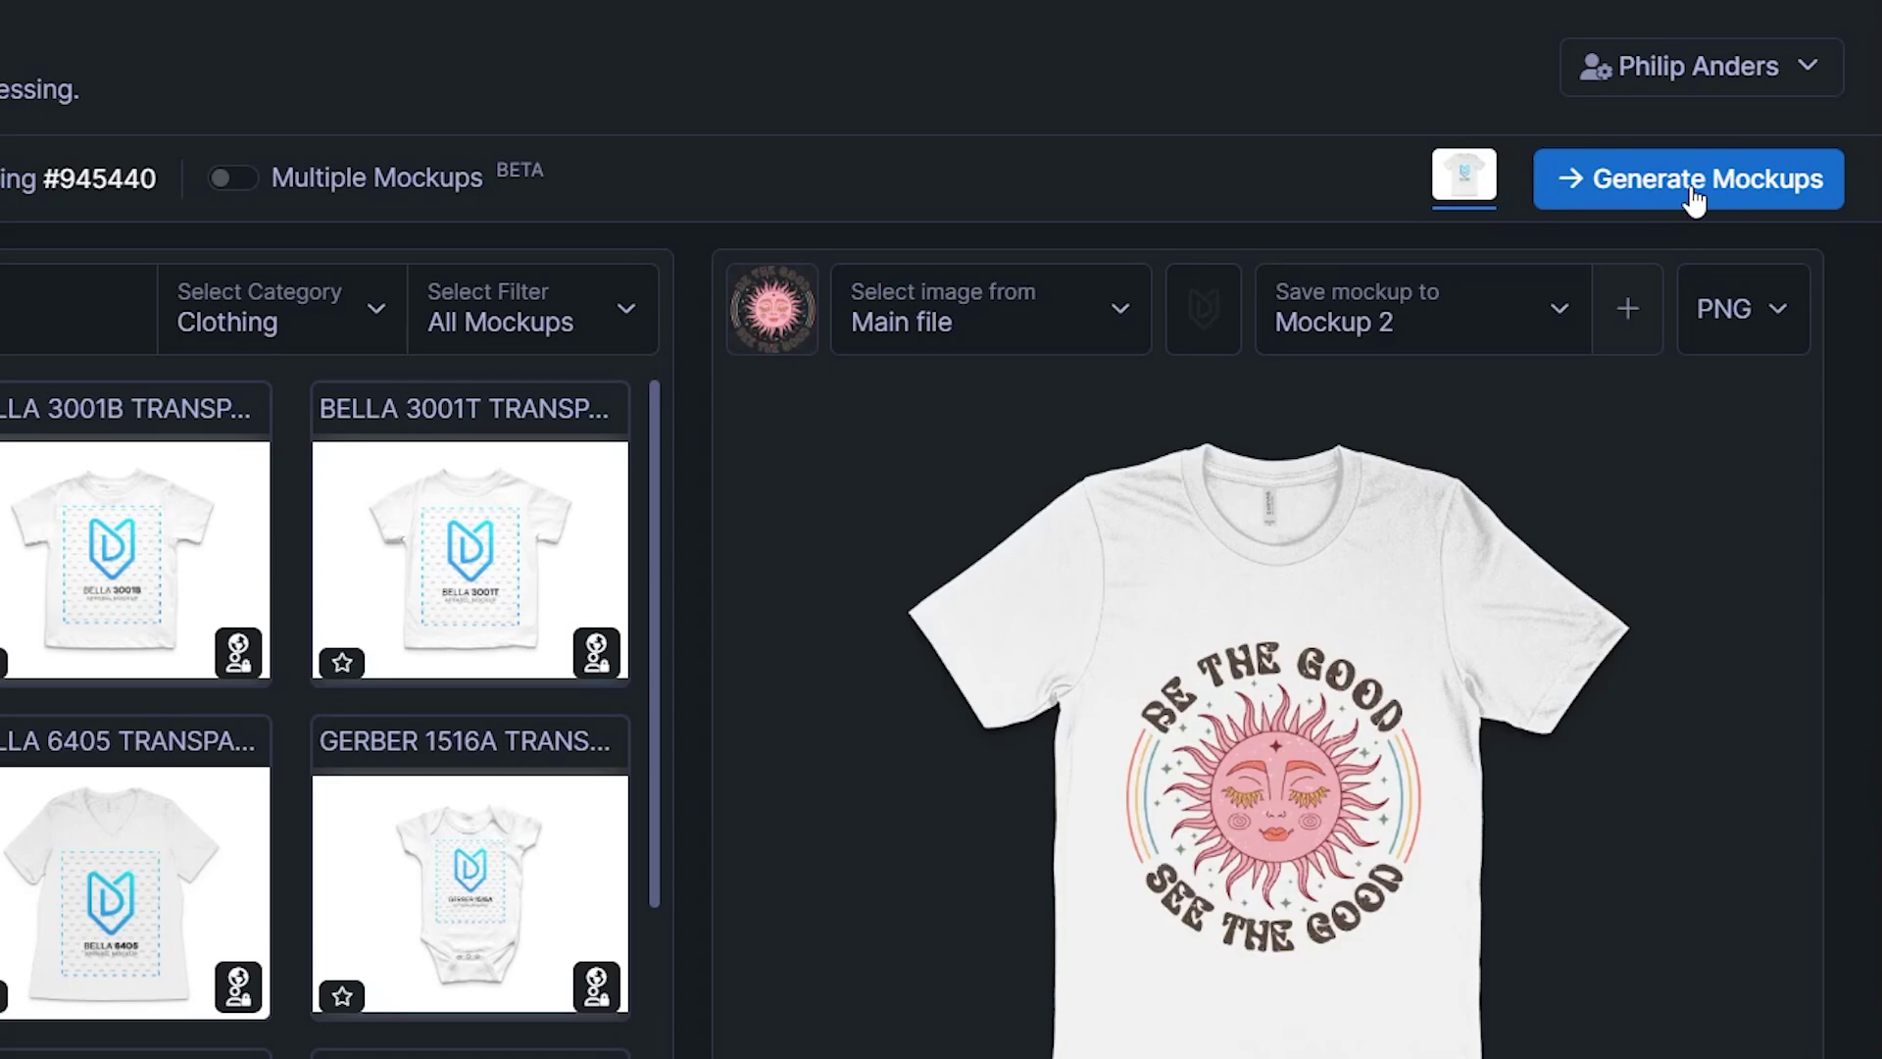
# Generate and confirm white T-shirt mockups for all eight listings, then open the Canvas editor
pyautogui.click(1692, 184)
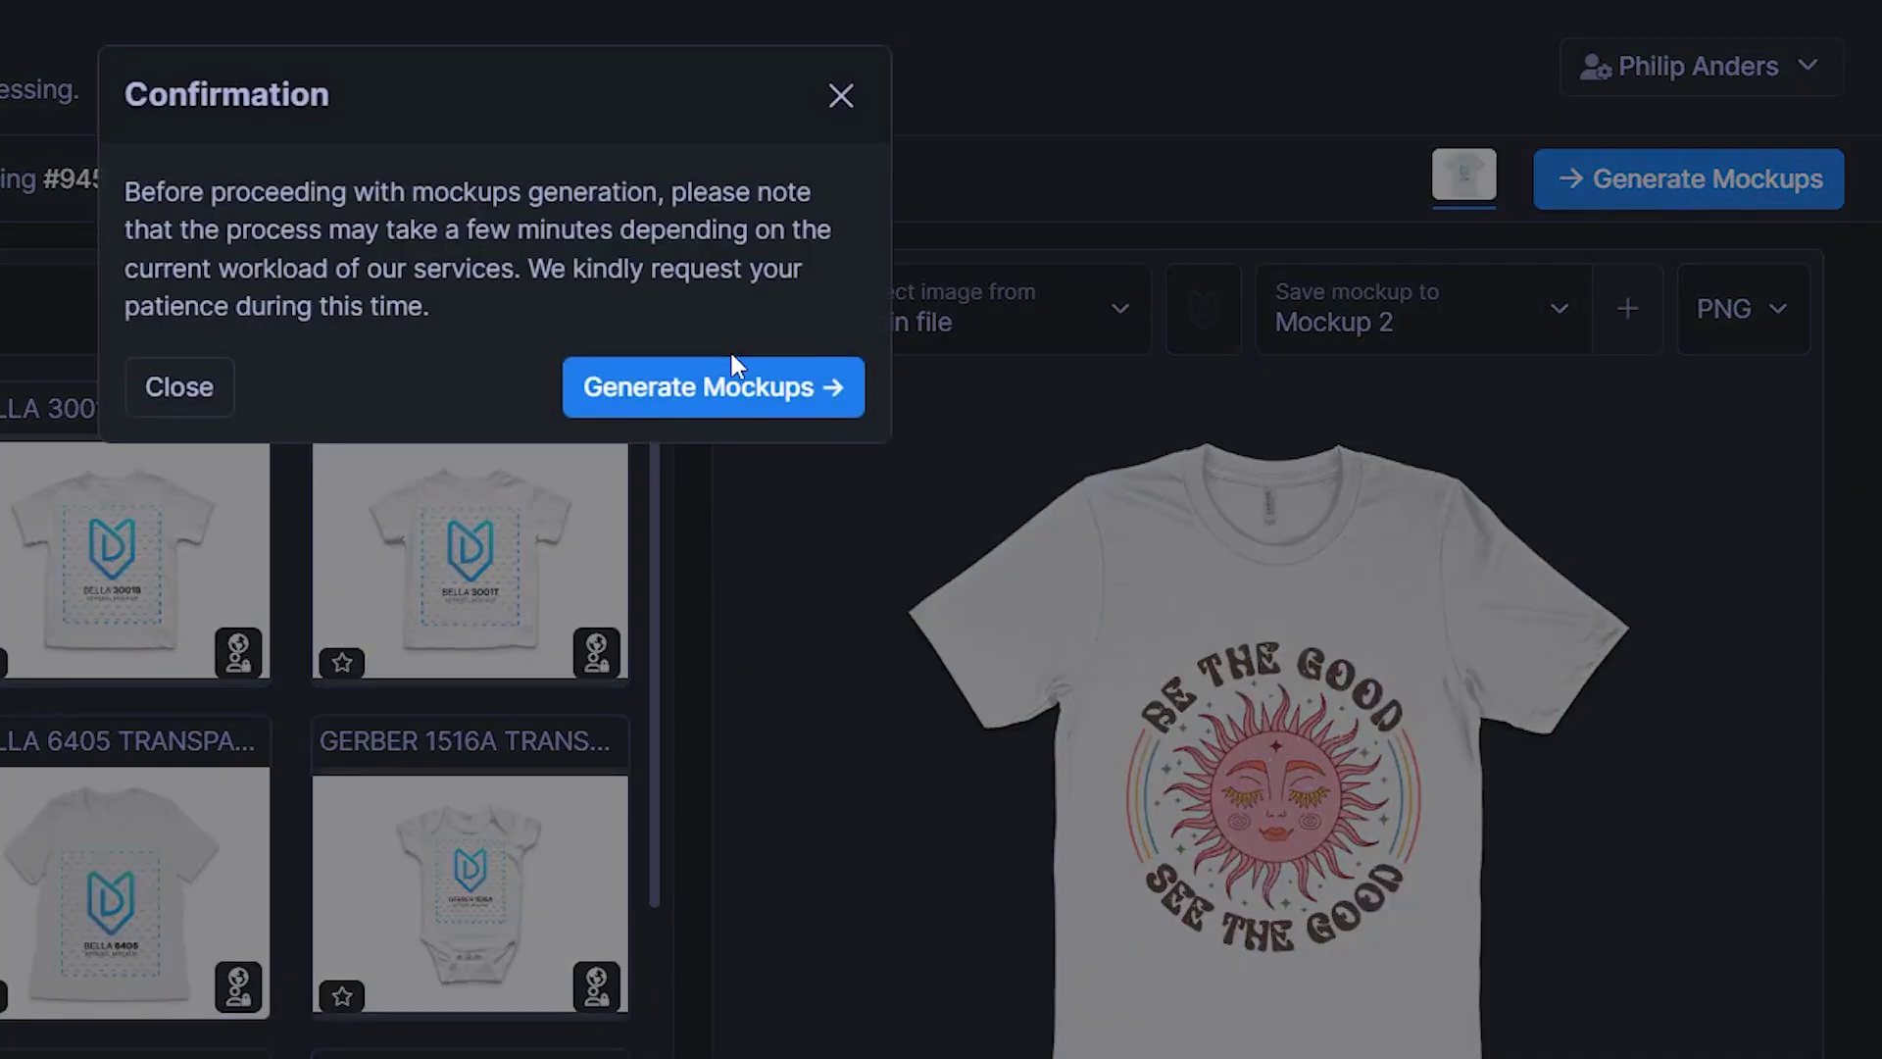
pyautogui.click(657, 394)
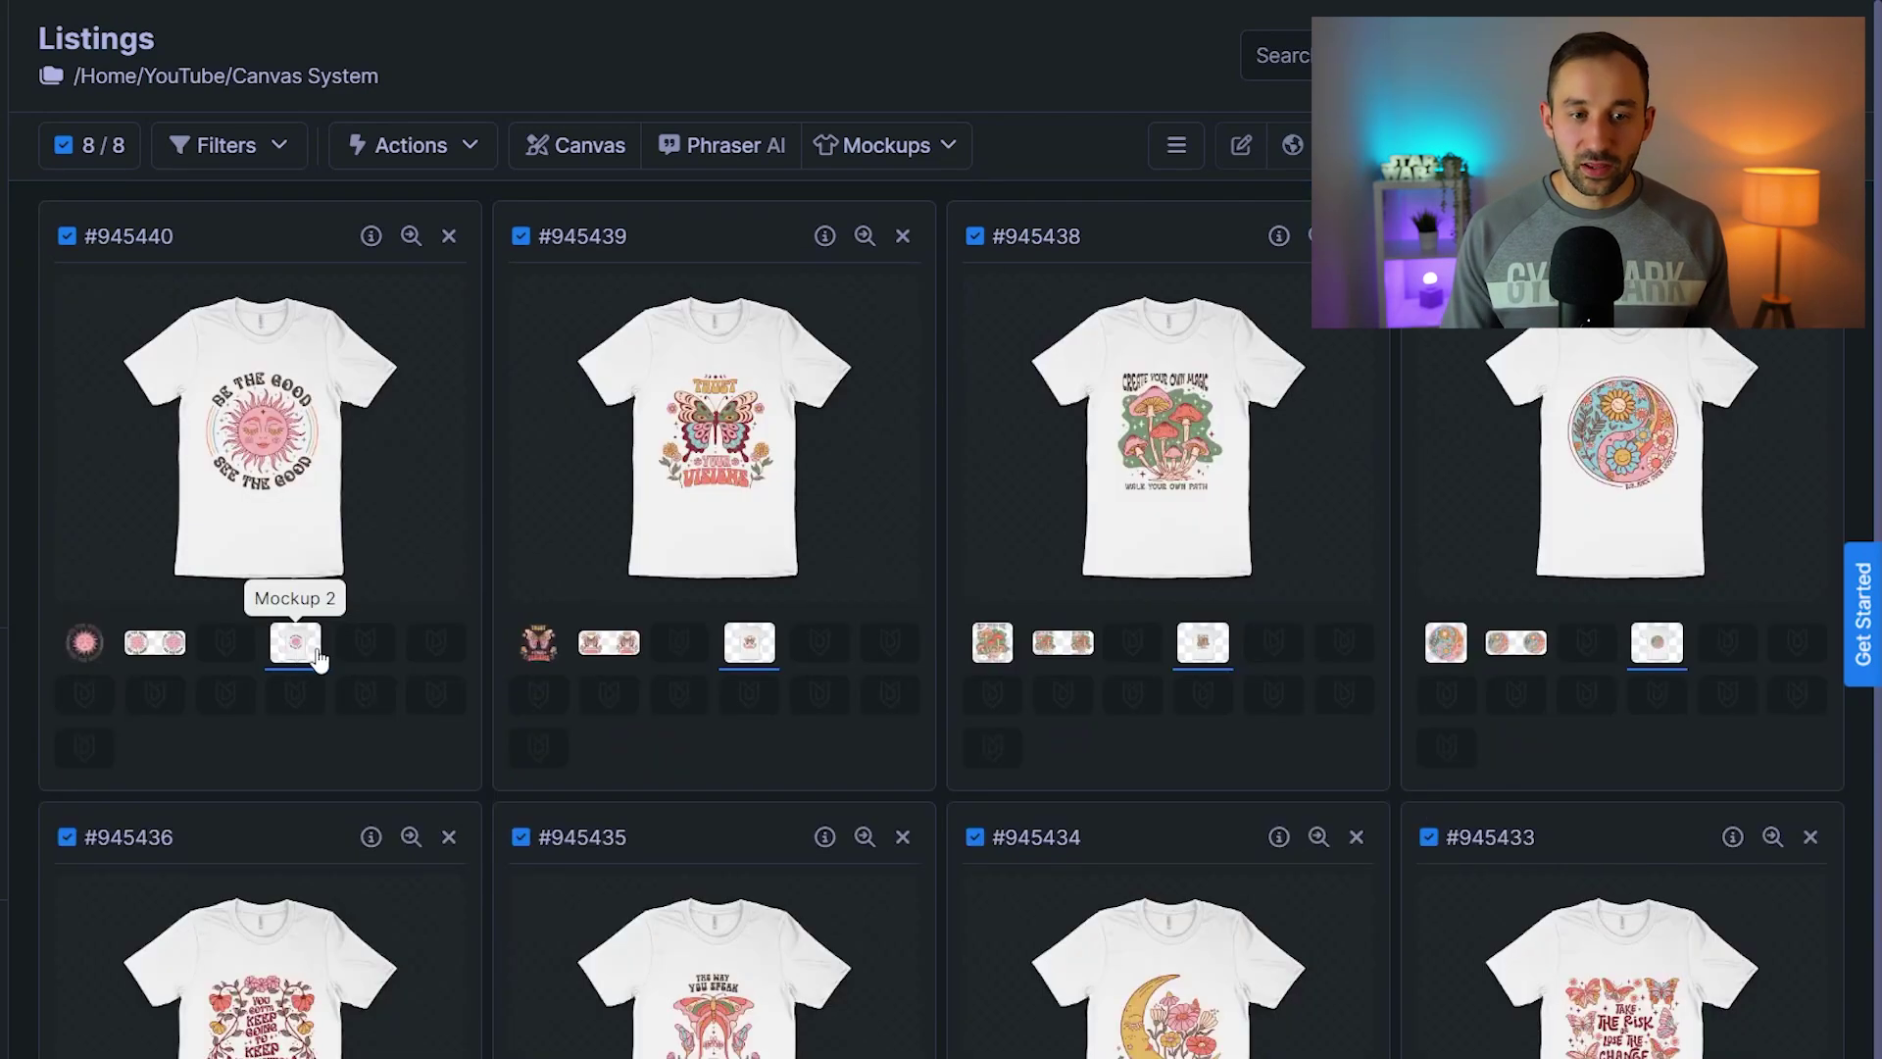
pyautogui.click(584, 149)
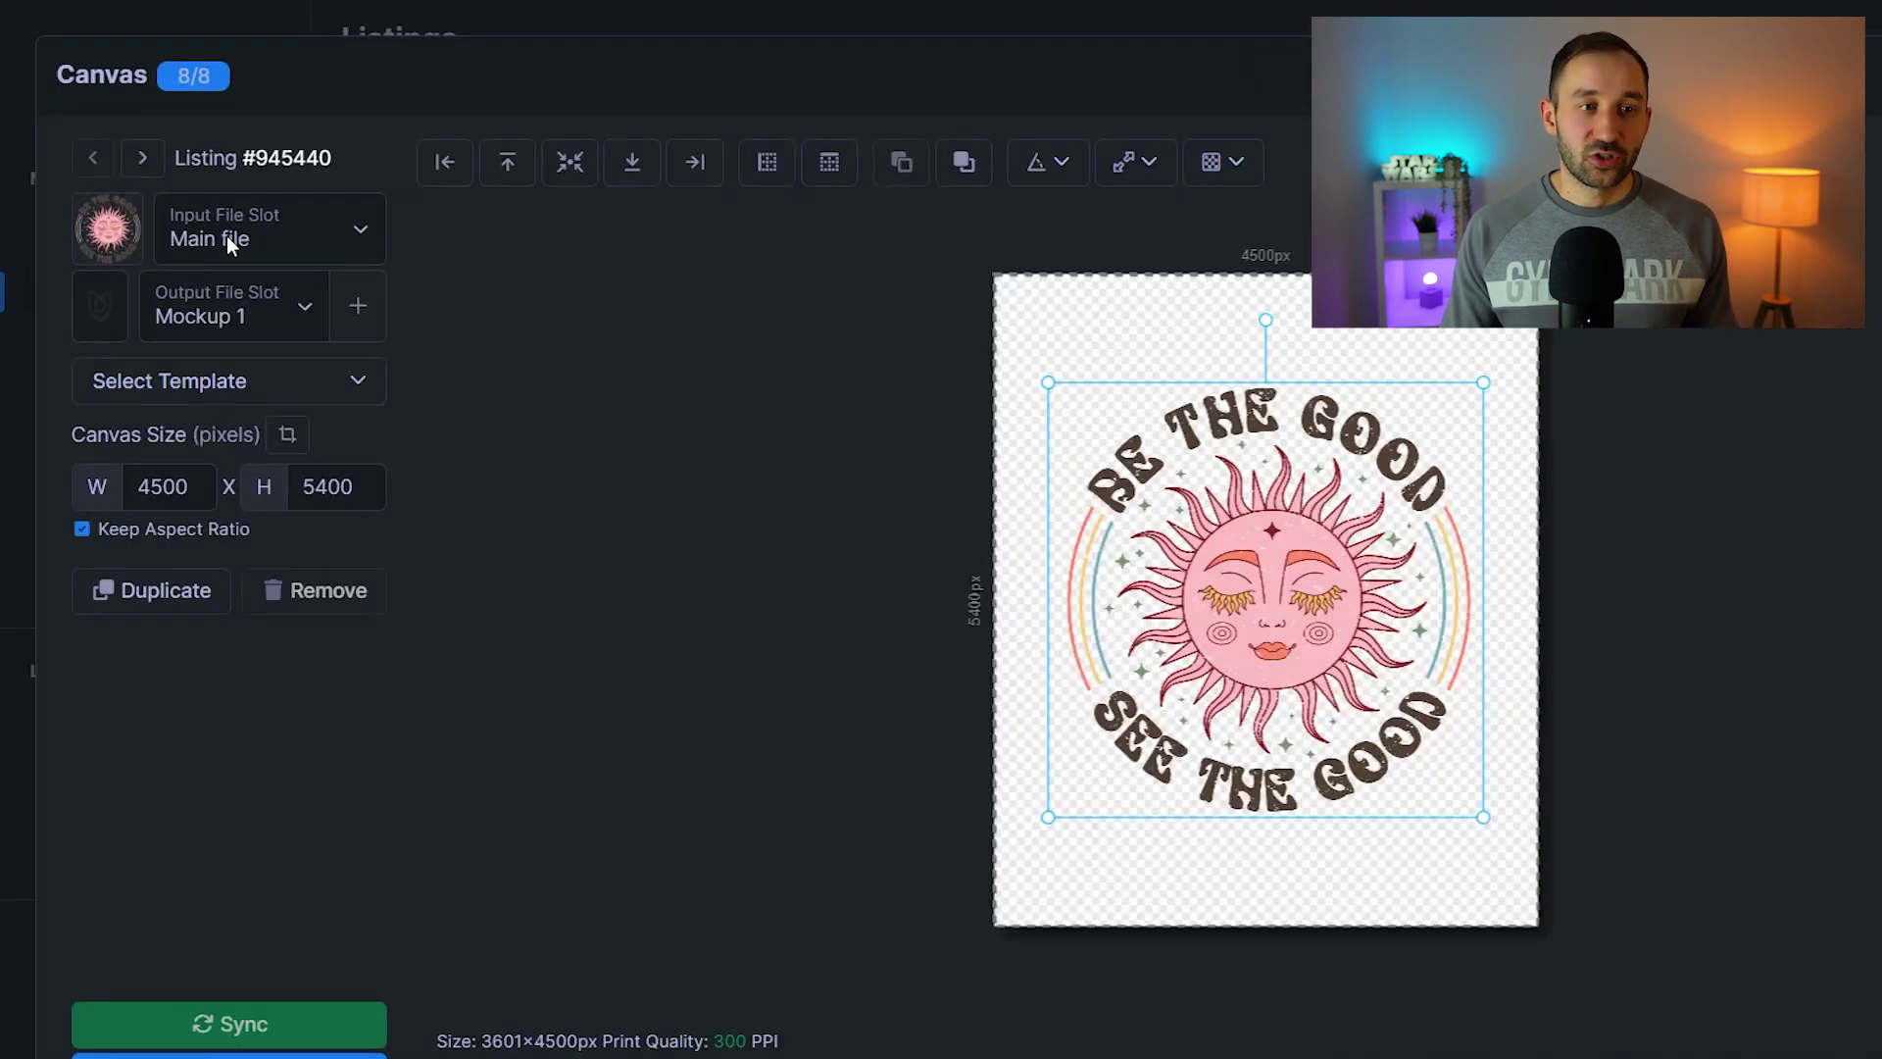
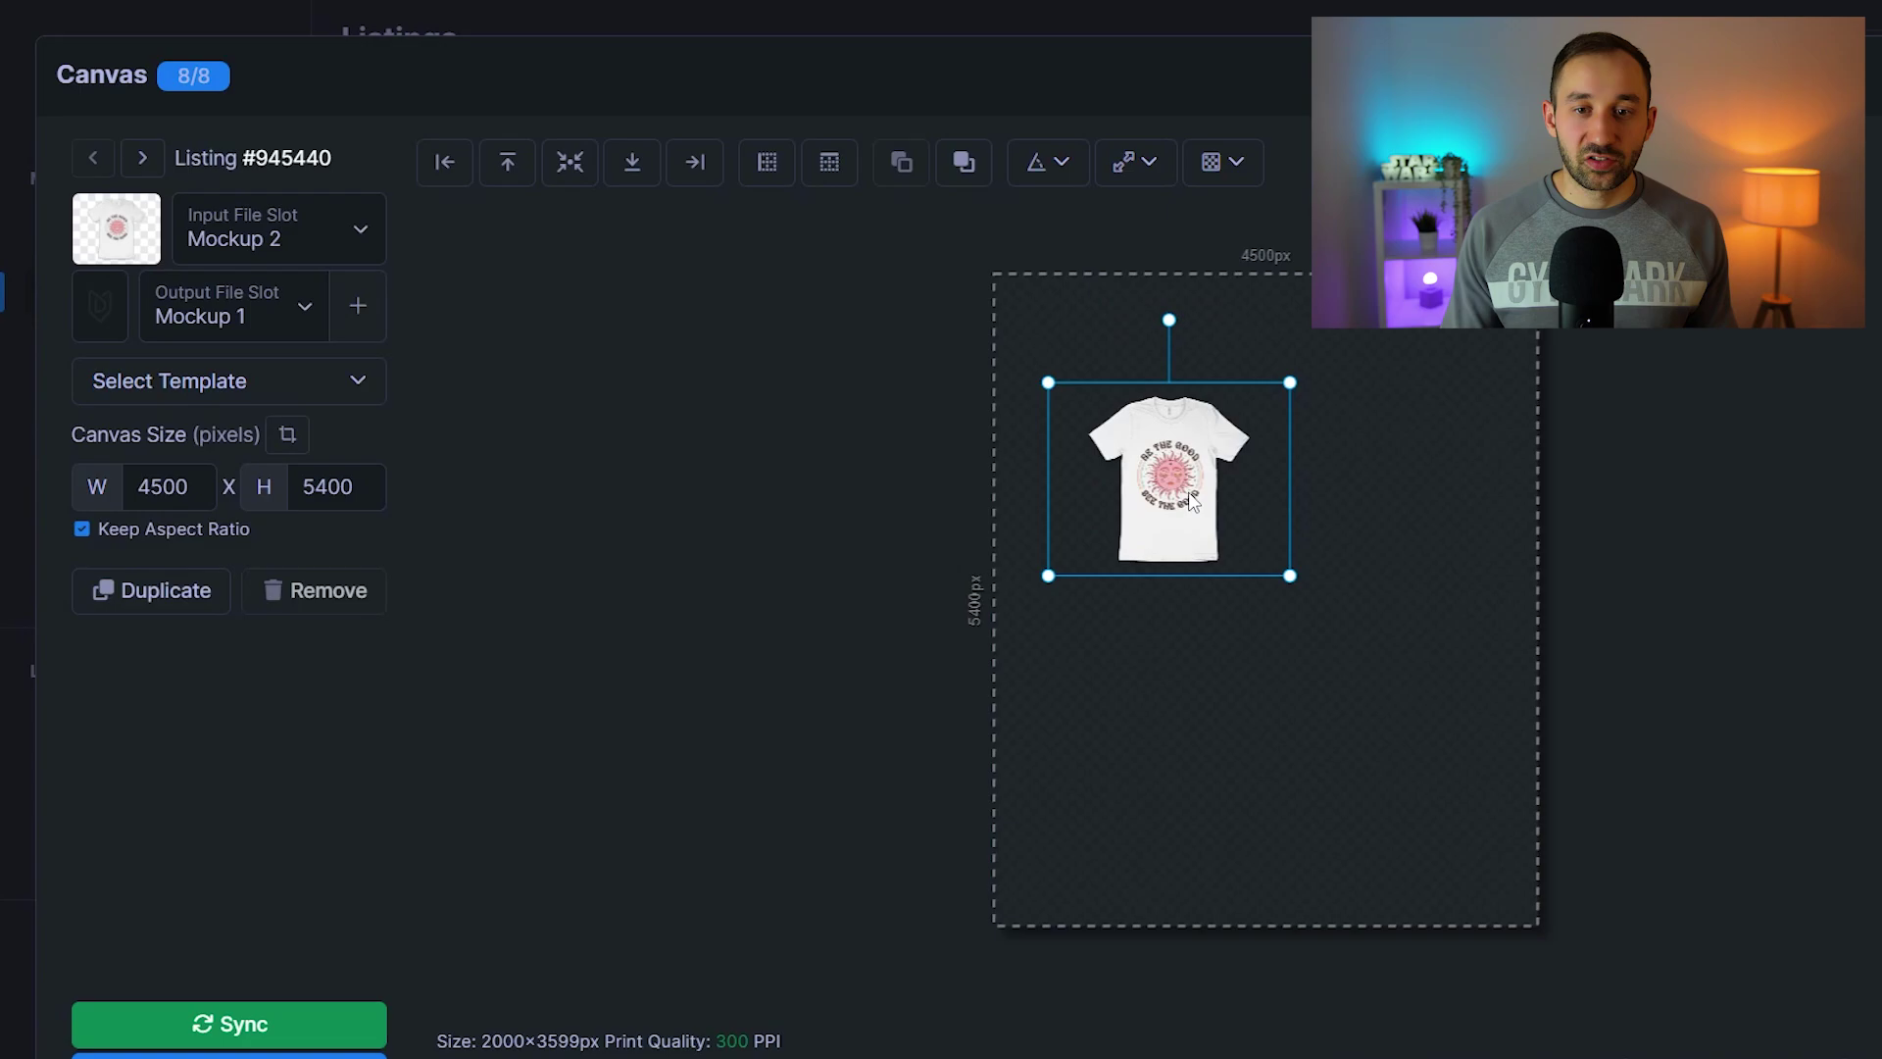
# Reposition the shirt image and fit the Mockup 2 canvas to it at 2000×1600 px
pyautogui.moveTo(1194, 507)
pyautogui.mouseDown()
pyautogui.moveTo(1142, 508)
pyautogui.moveTo(1165, 501)
pyautogui.mouseUp()
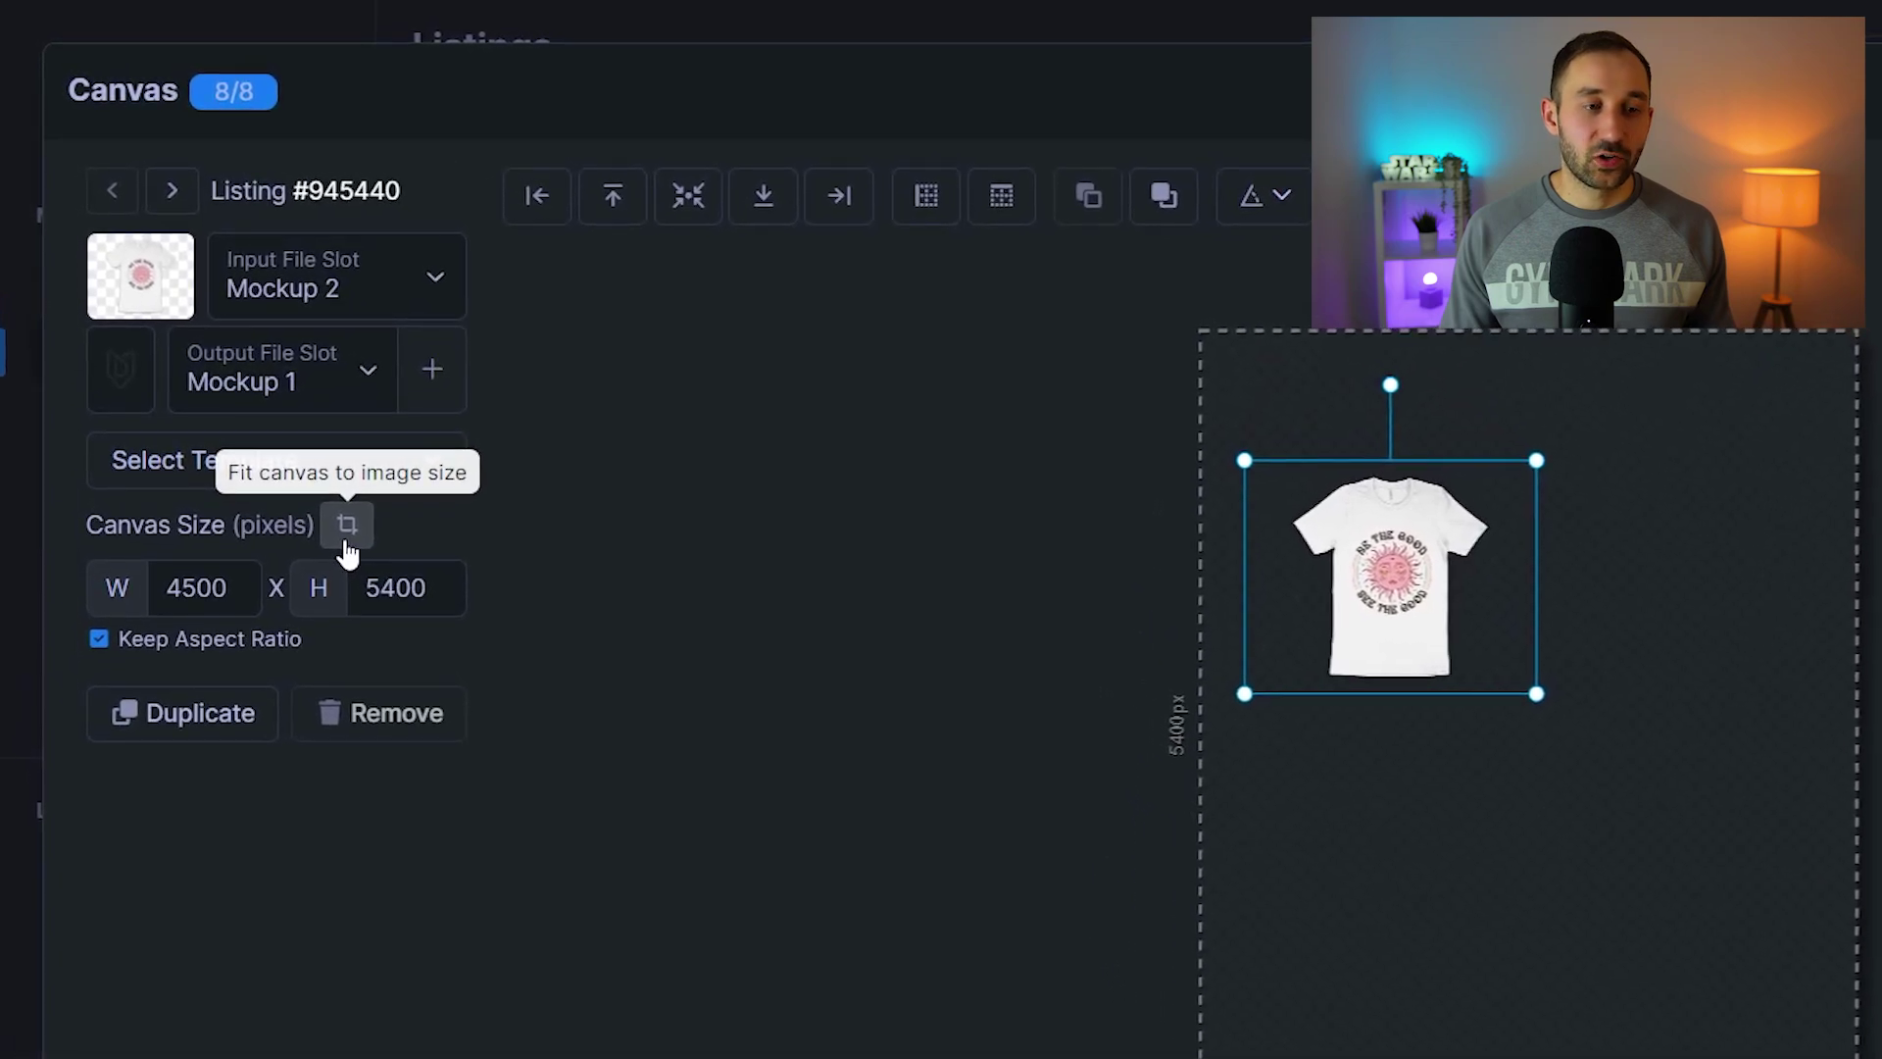
pyautogui.click(348, 525)
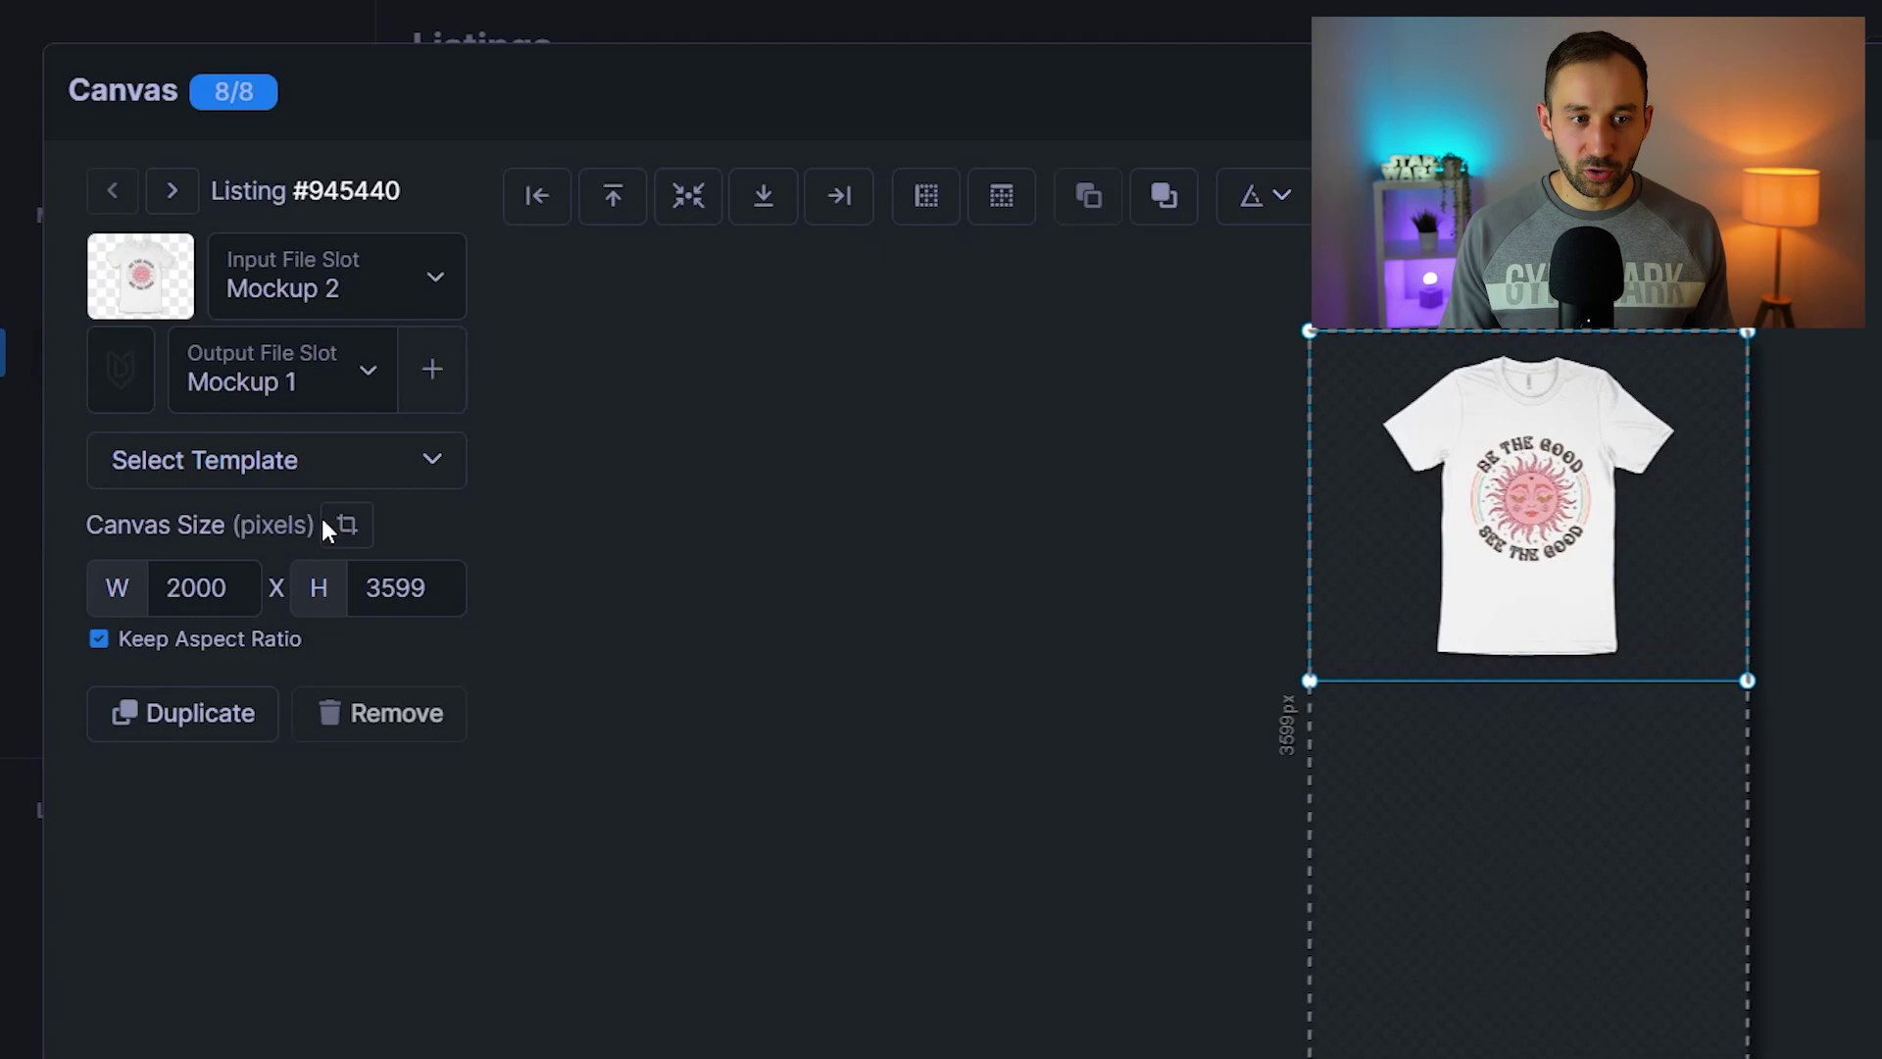
pyautogui.moveTo(1550, 467)
pyautogui.mouseDown()
pyautogui.moveTo(1531, 426)
pyautogui.moveTo(1571, 446)
pyautogui.mouseUp()
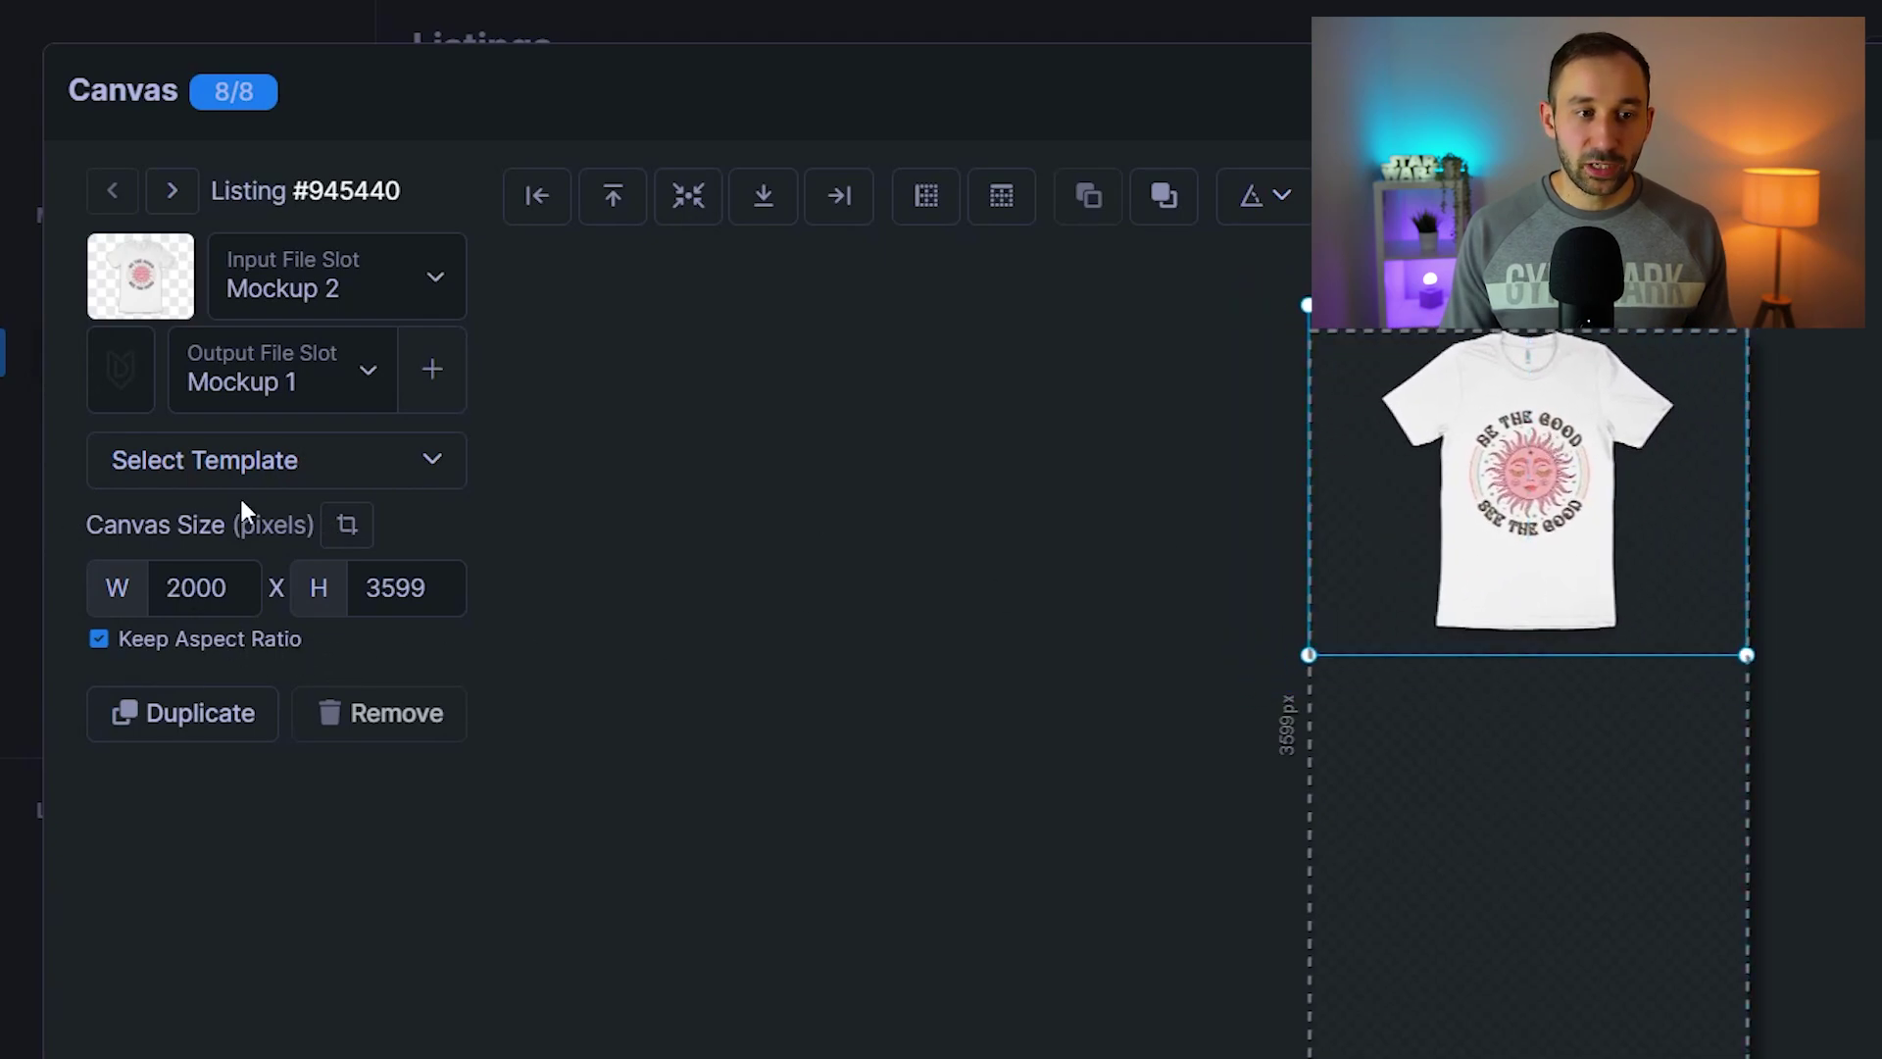
pyautogui.click(342, 527)
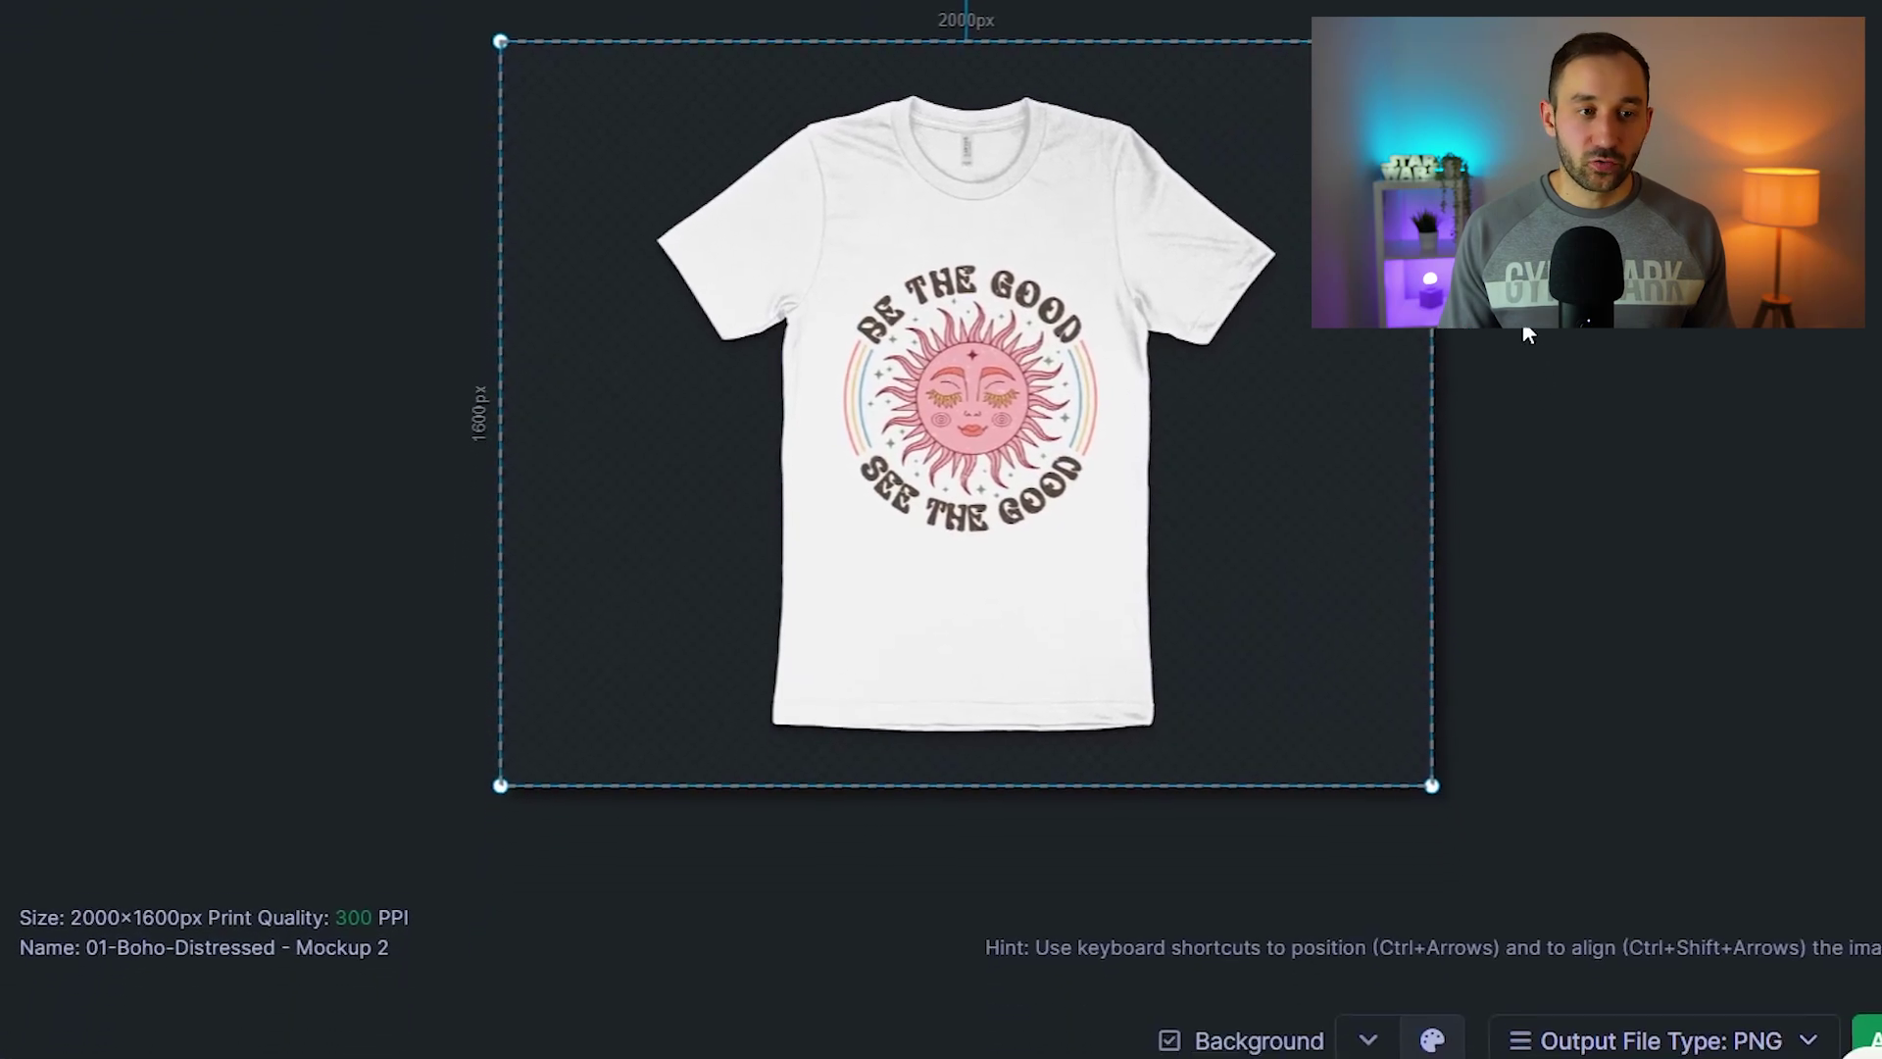
# Try a red, then magenta, solid background colour, then switch the background off
pyautogui.click(1162, 1015)
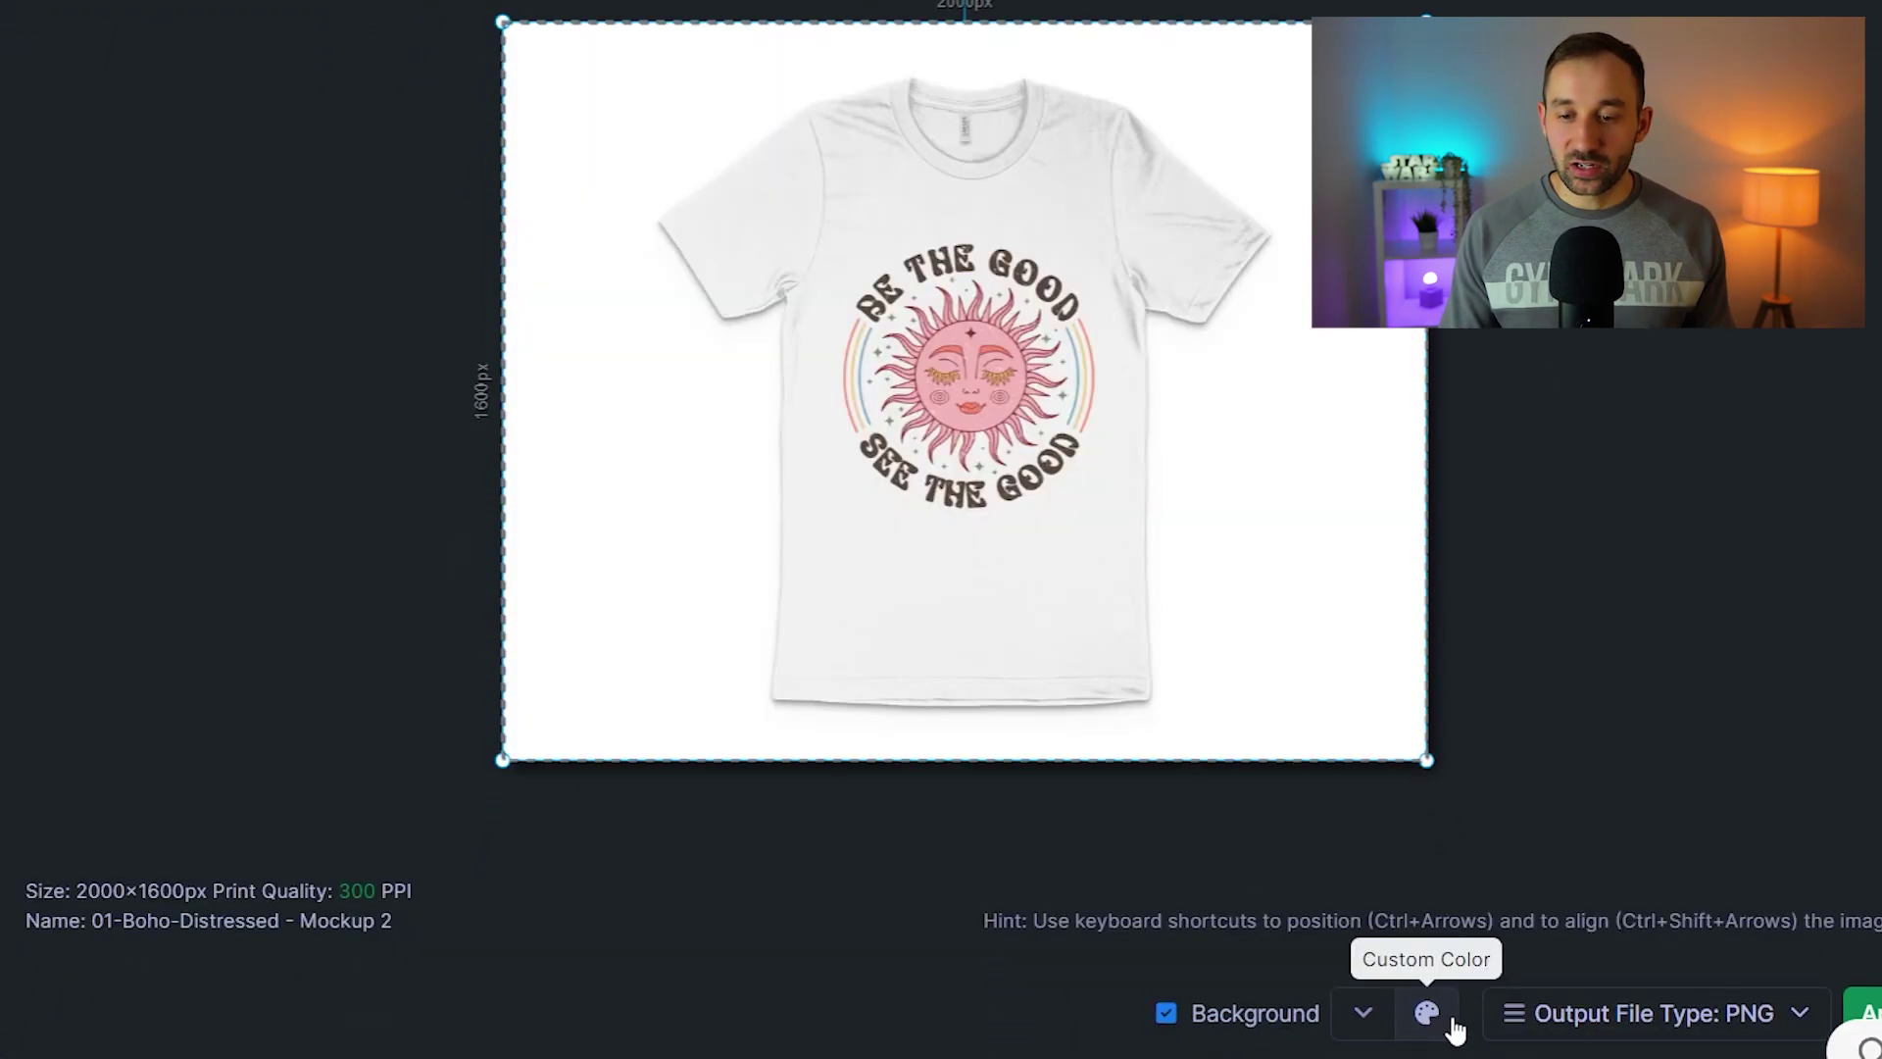
pyautogui.click(1427, 1012)
pyautogui.click(1699, 651)
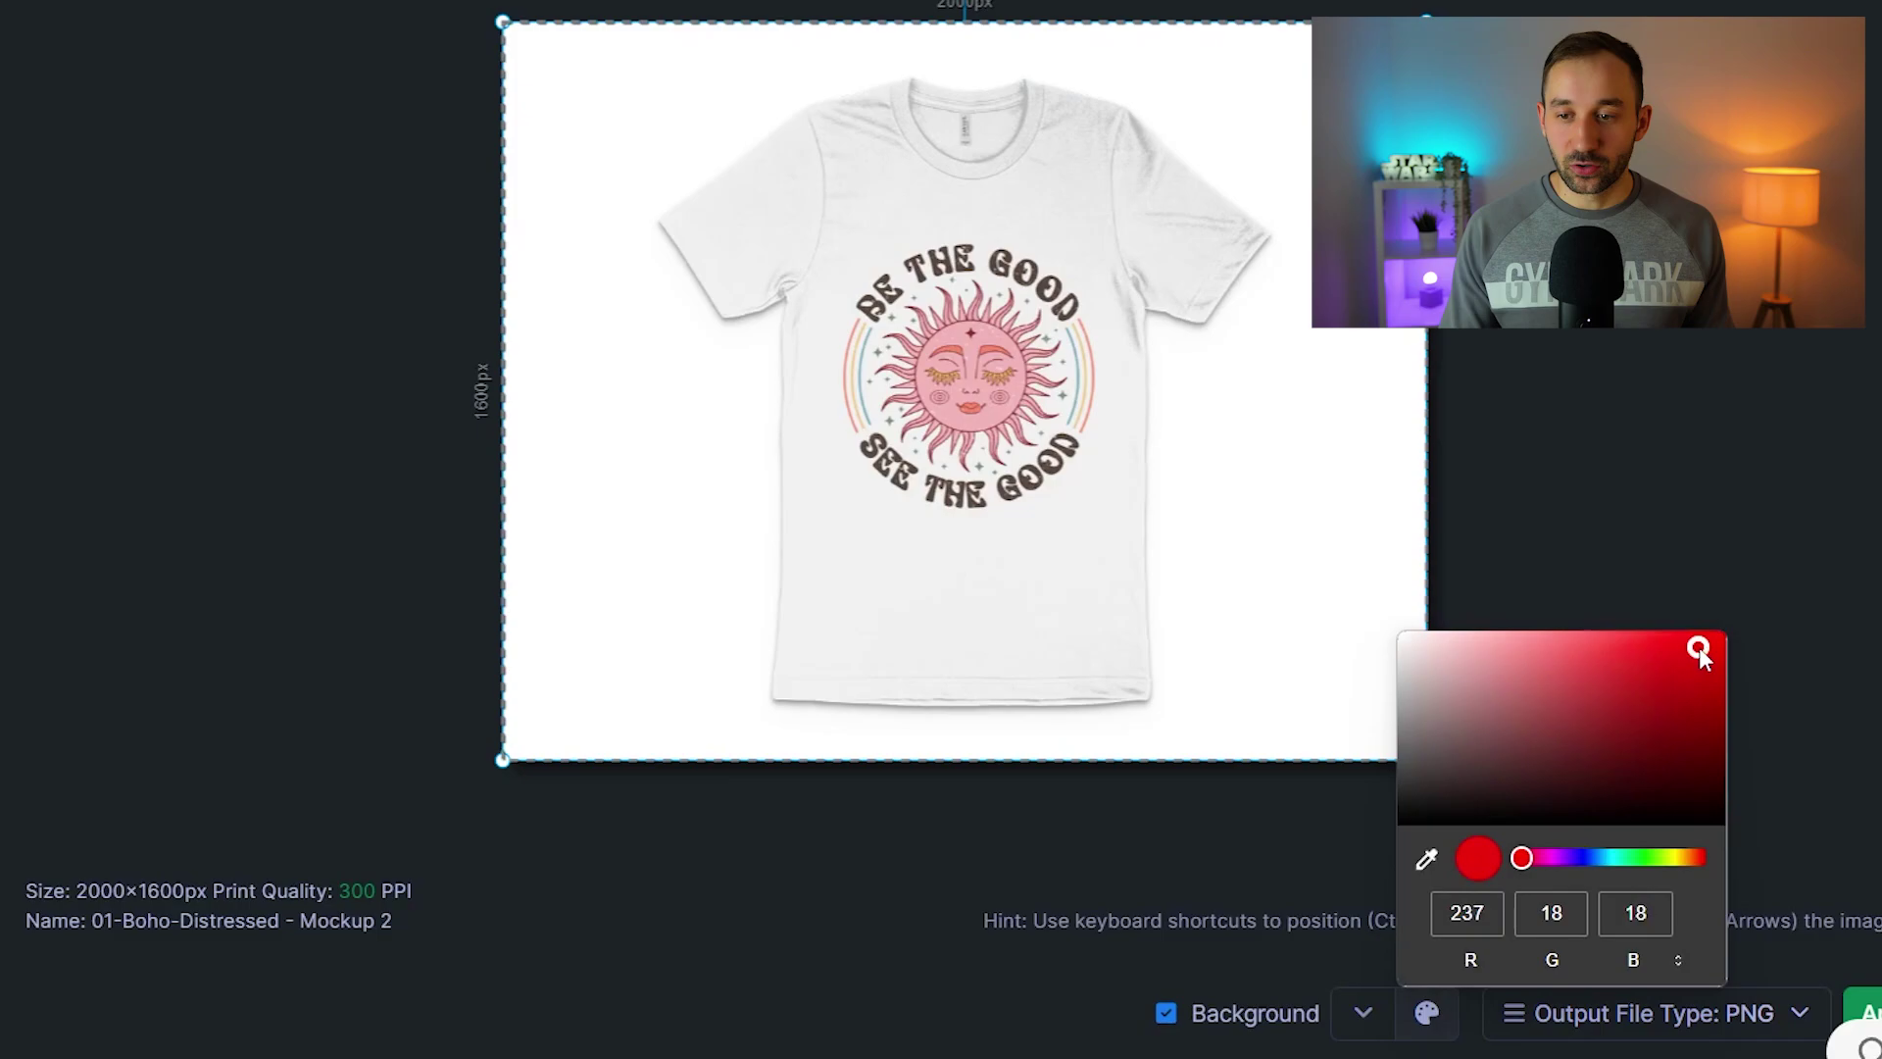
pyautogui.moveTo(1699, 650); pyautogui.dragTo(1672, 662)
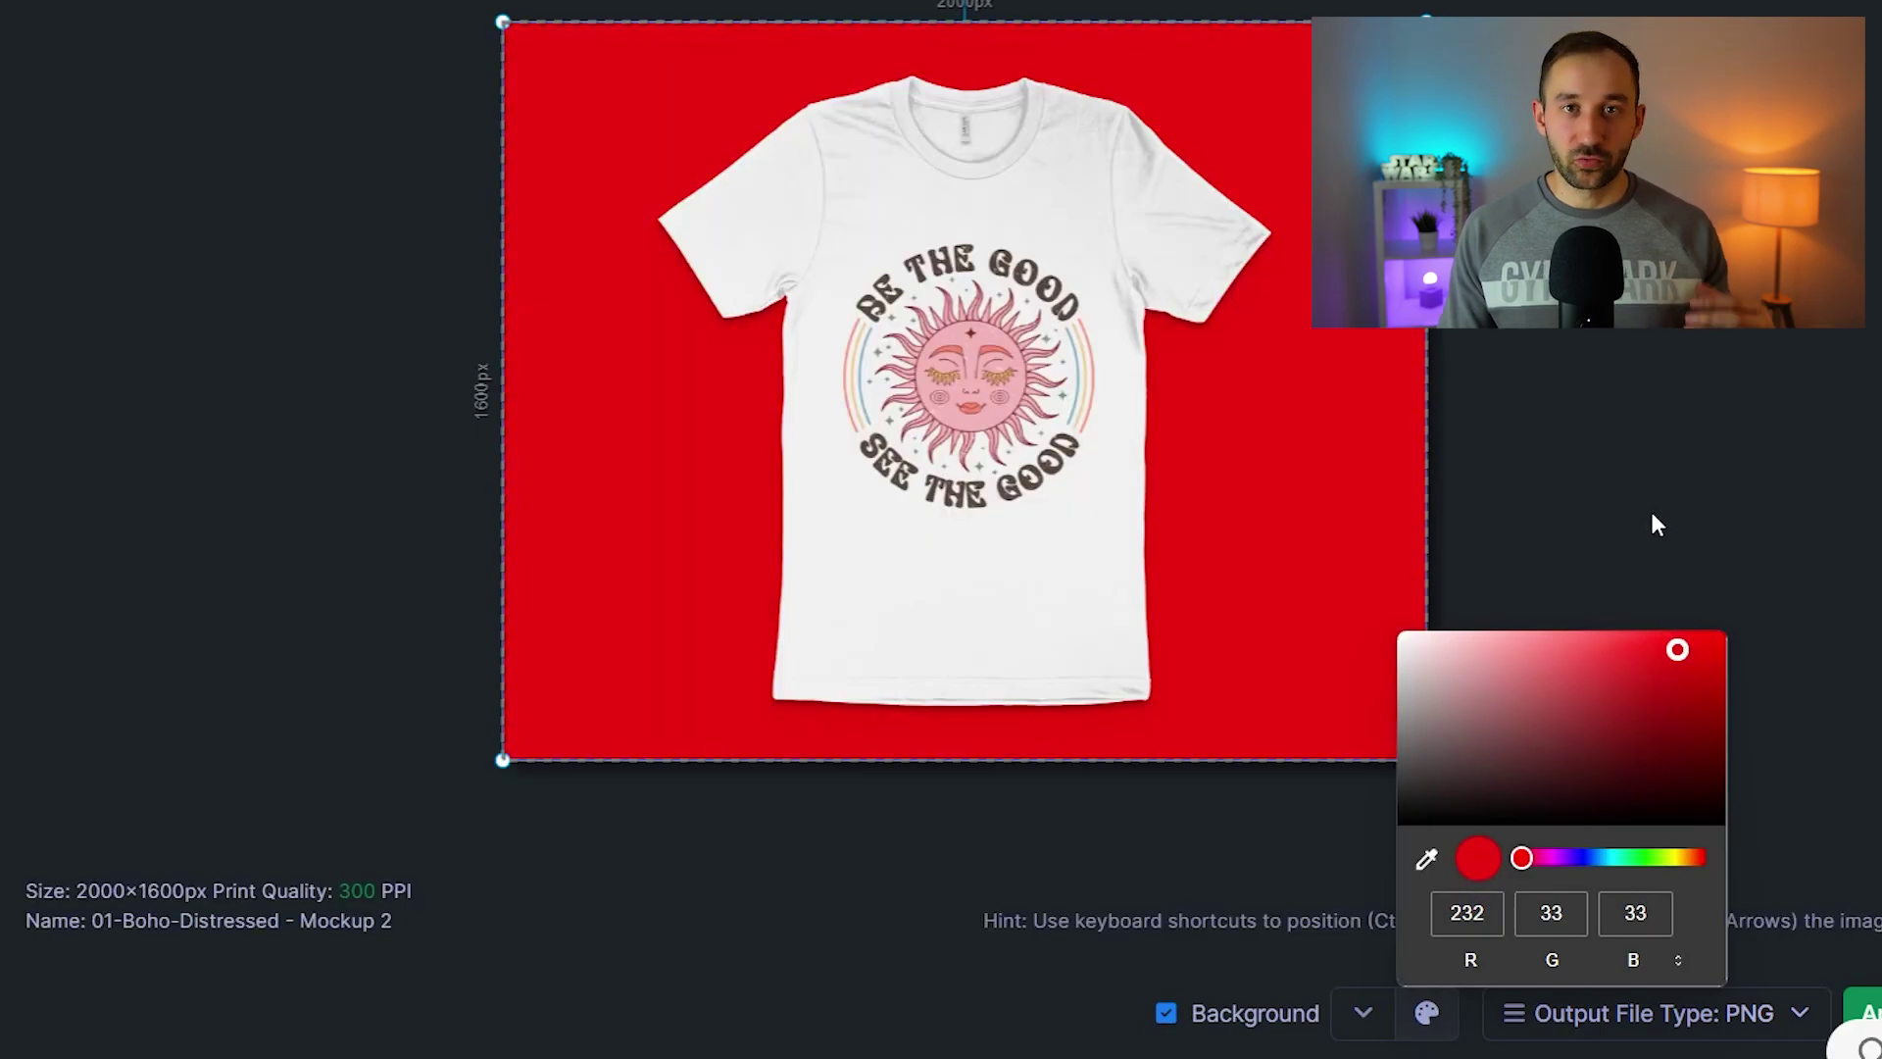
pyautogui.click(1626, 633)
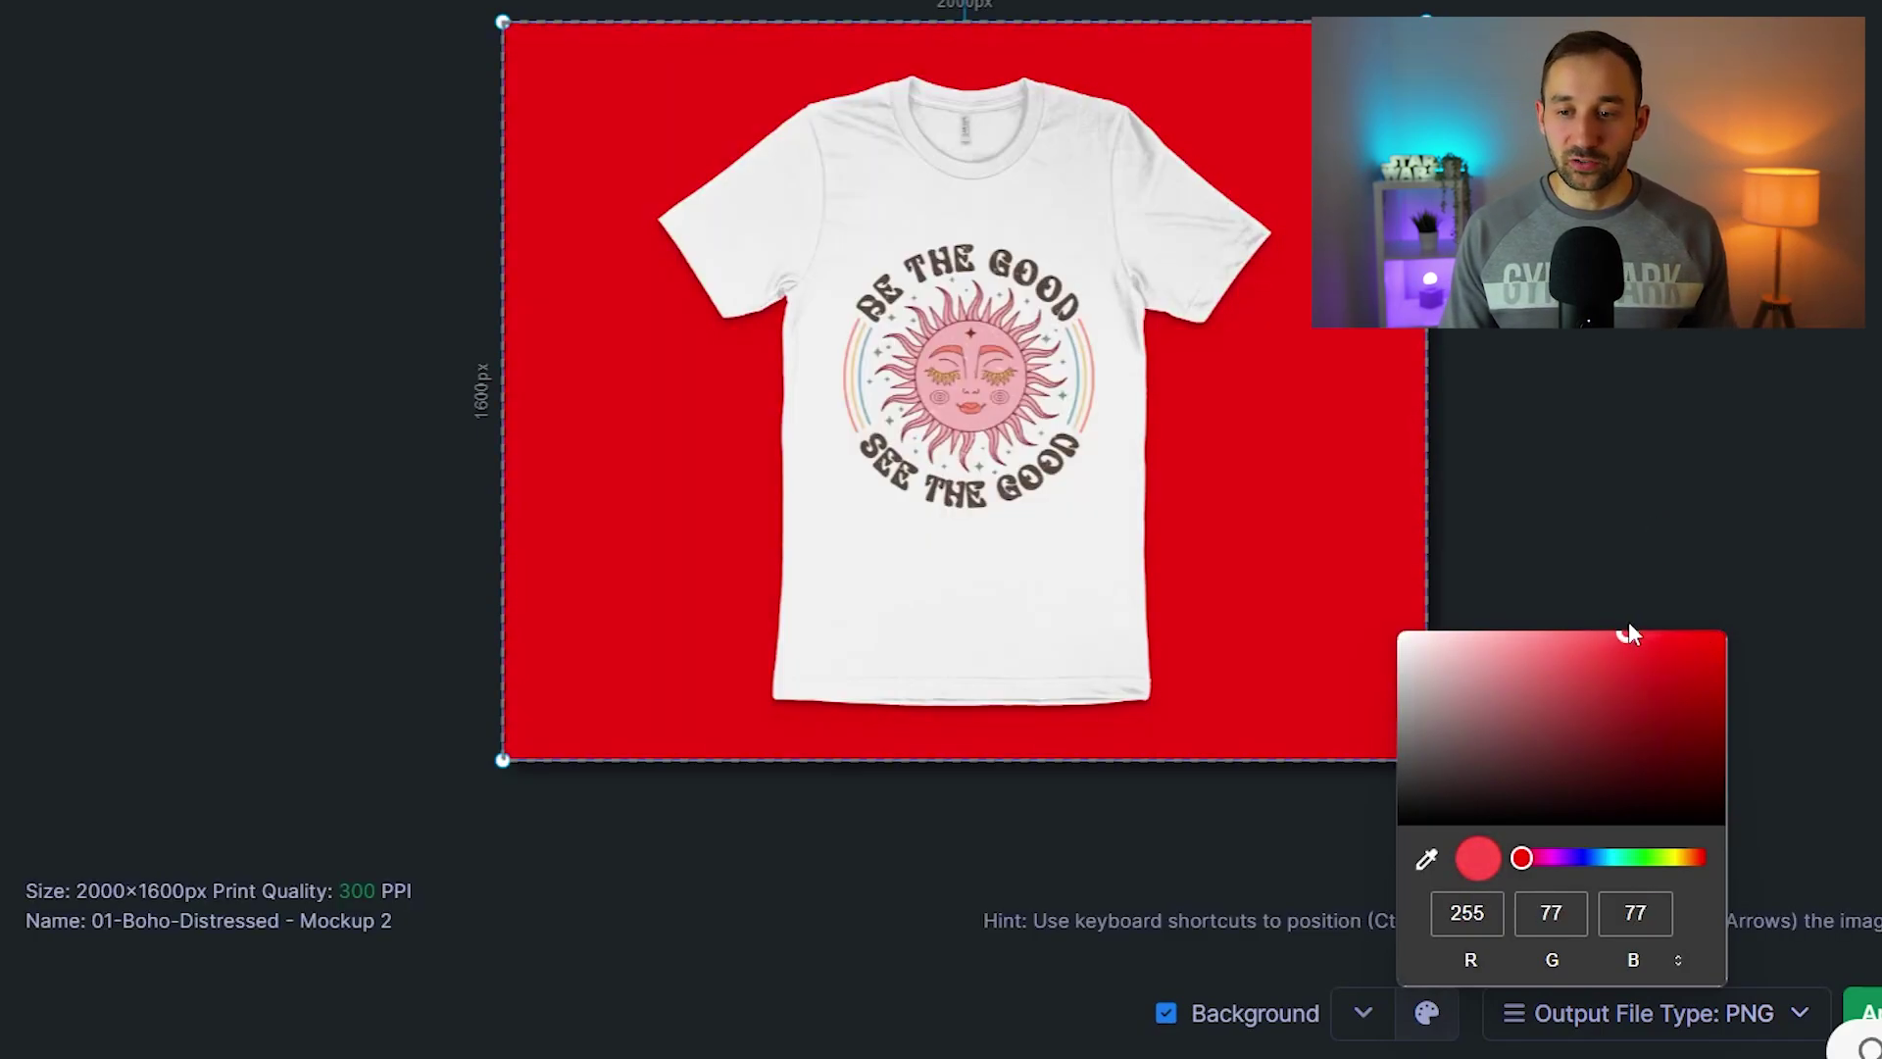
pyautogui.click(1555, 860)
pyautogui.click(1617, 407)
pyautogui.click(1169, 1012)
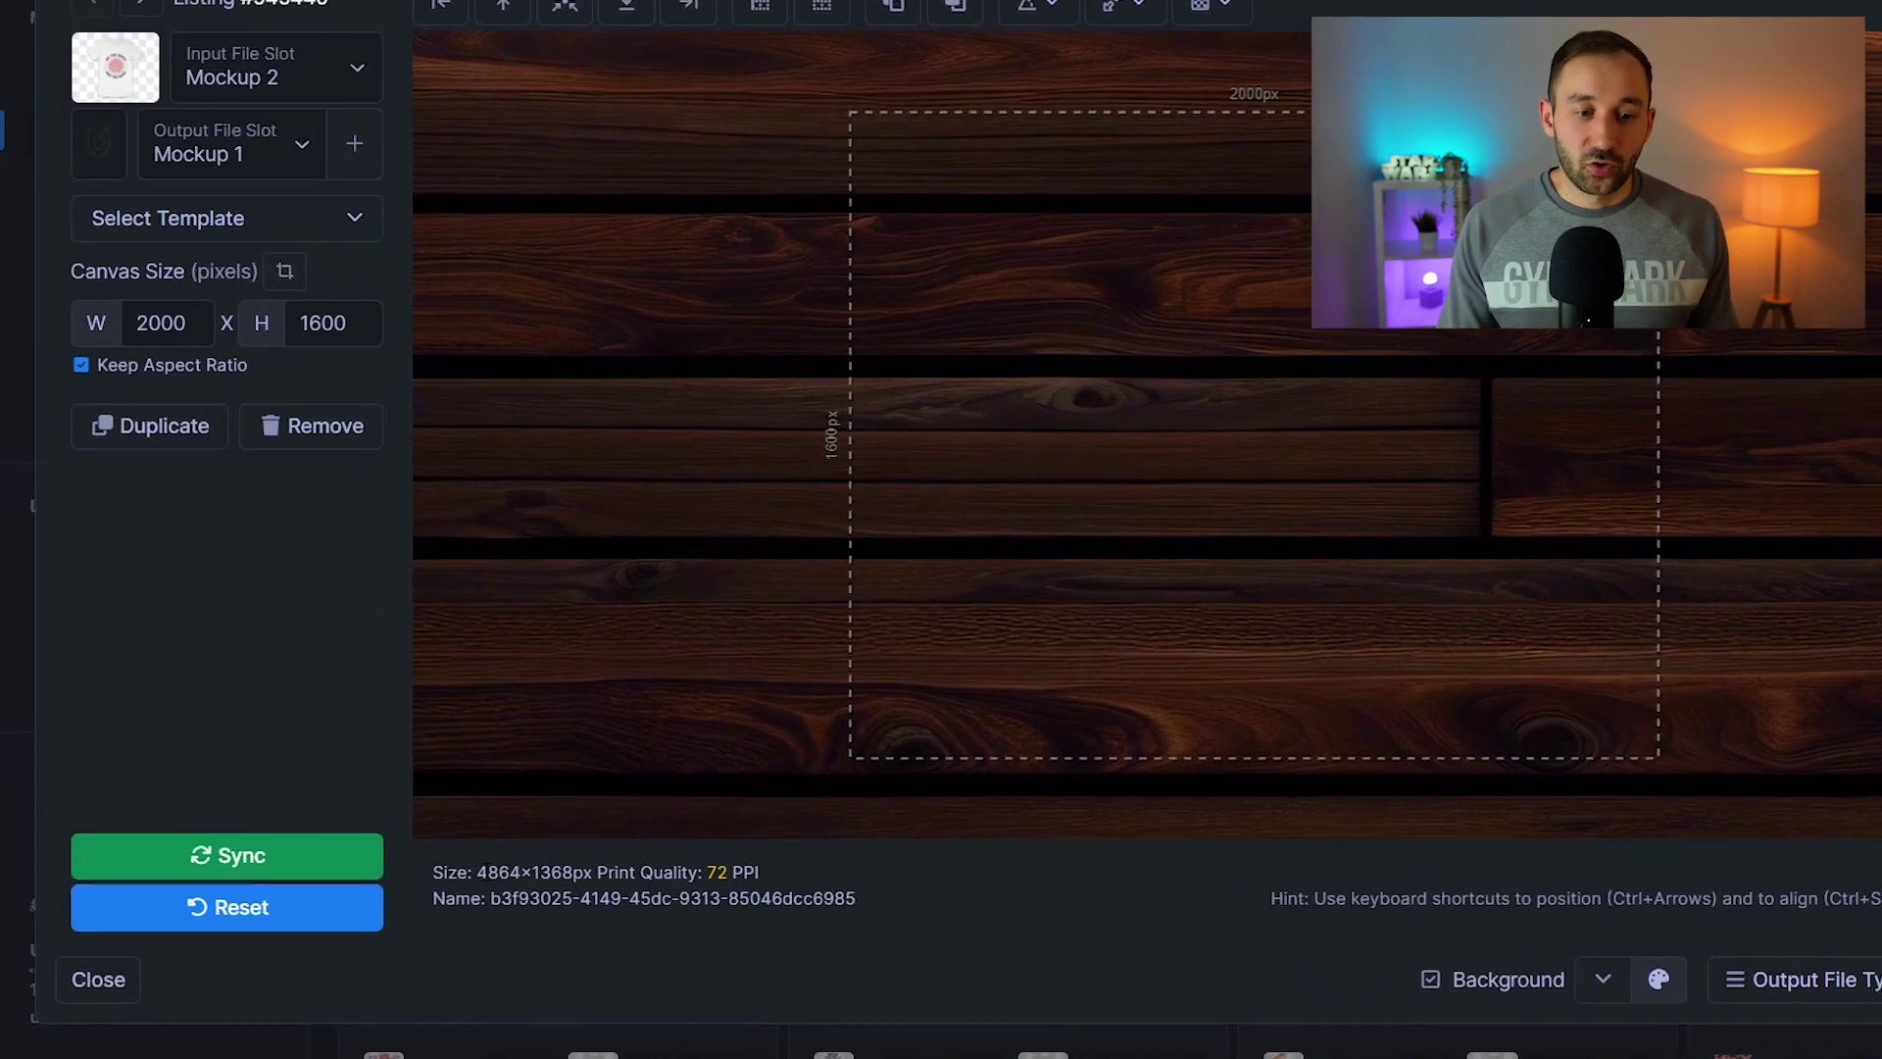
# Fit the wood image to the print area, centre it horizontally, and send it behind the shirt
pyautogui.doubleClick(448, 895)
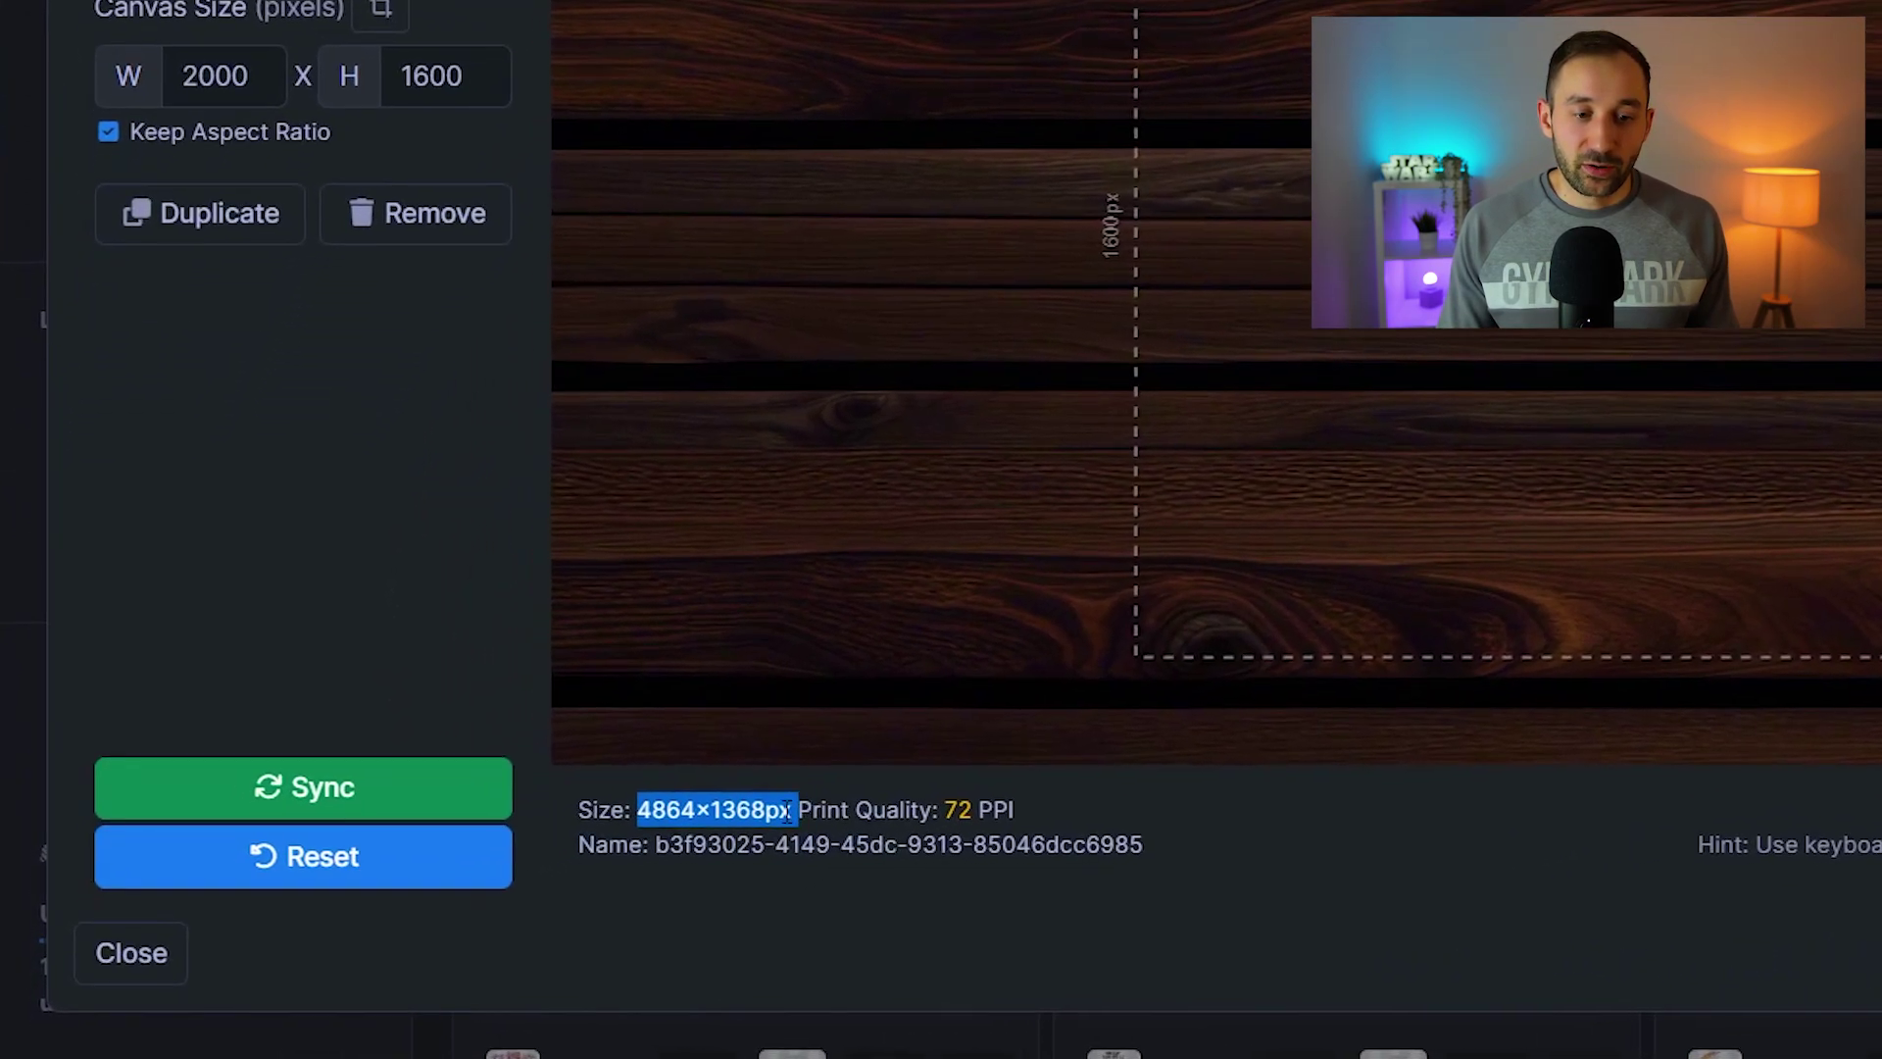
pyautogui.click(807, 882)
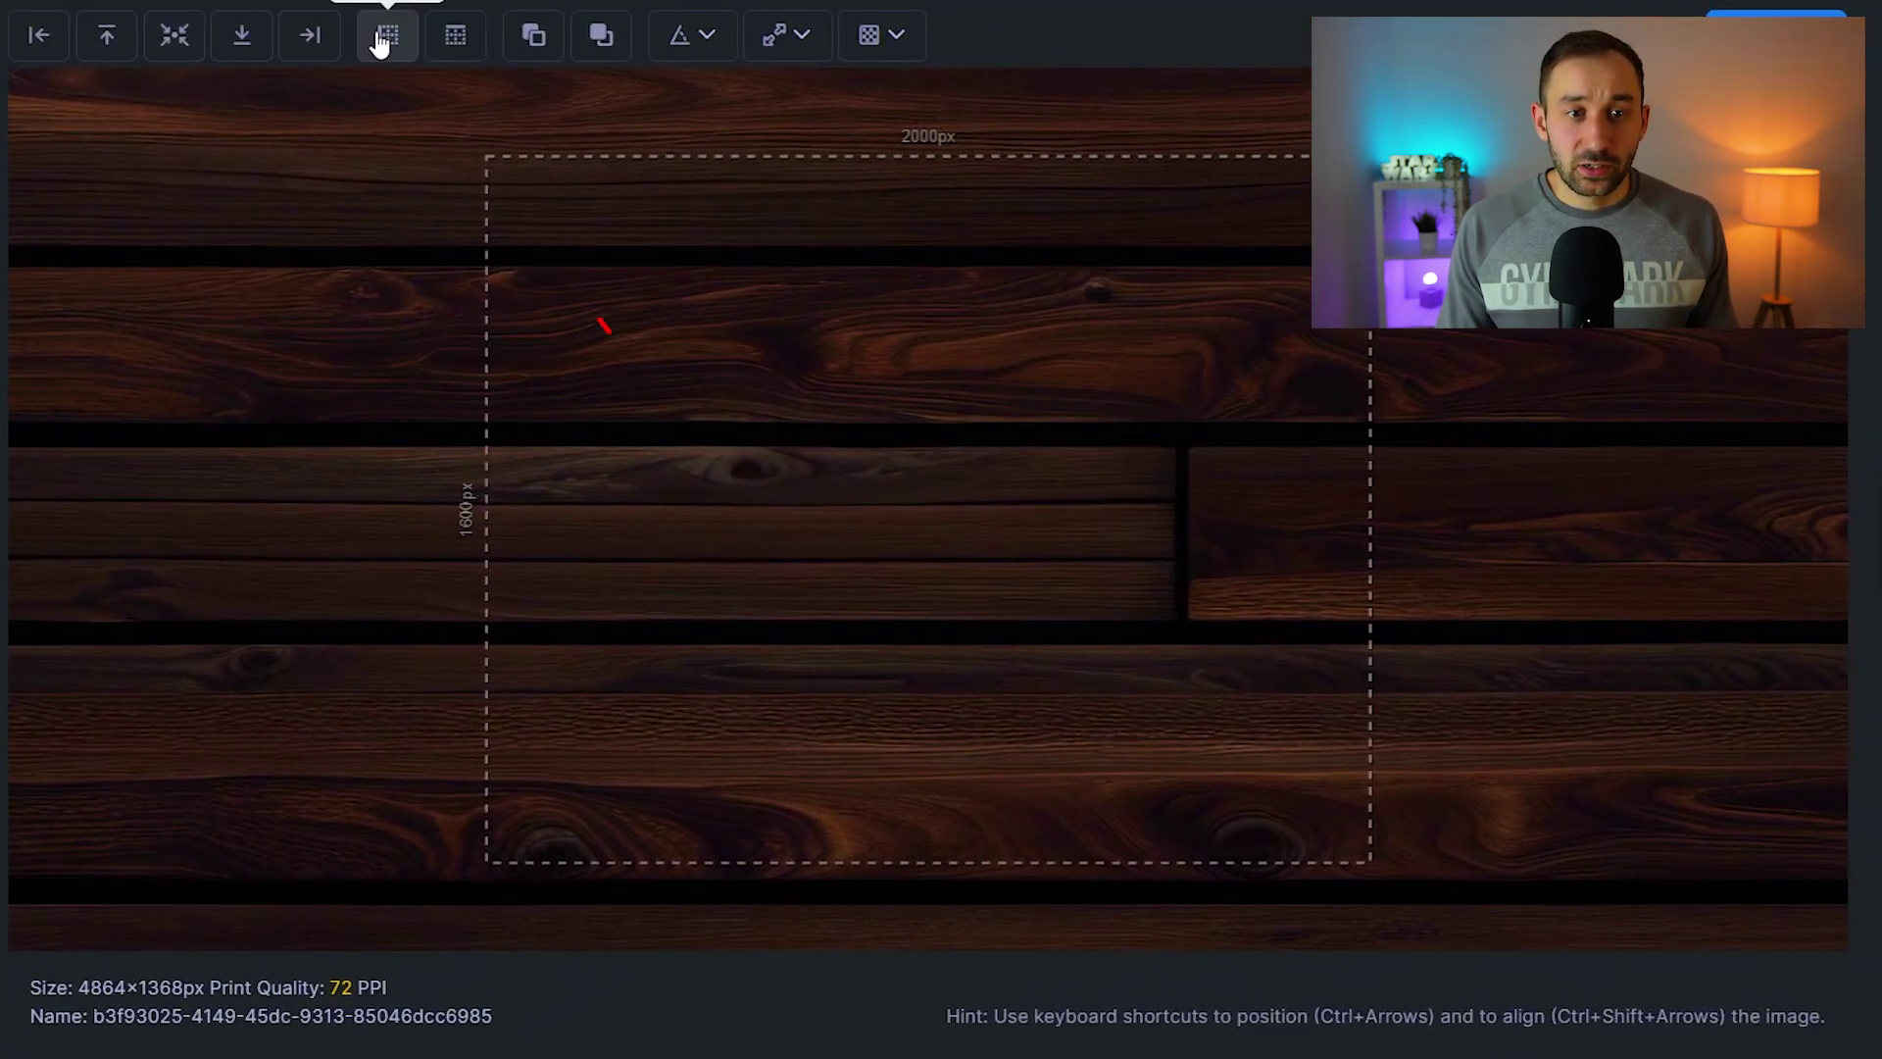
pyautogui.click(388, 38)
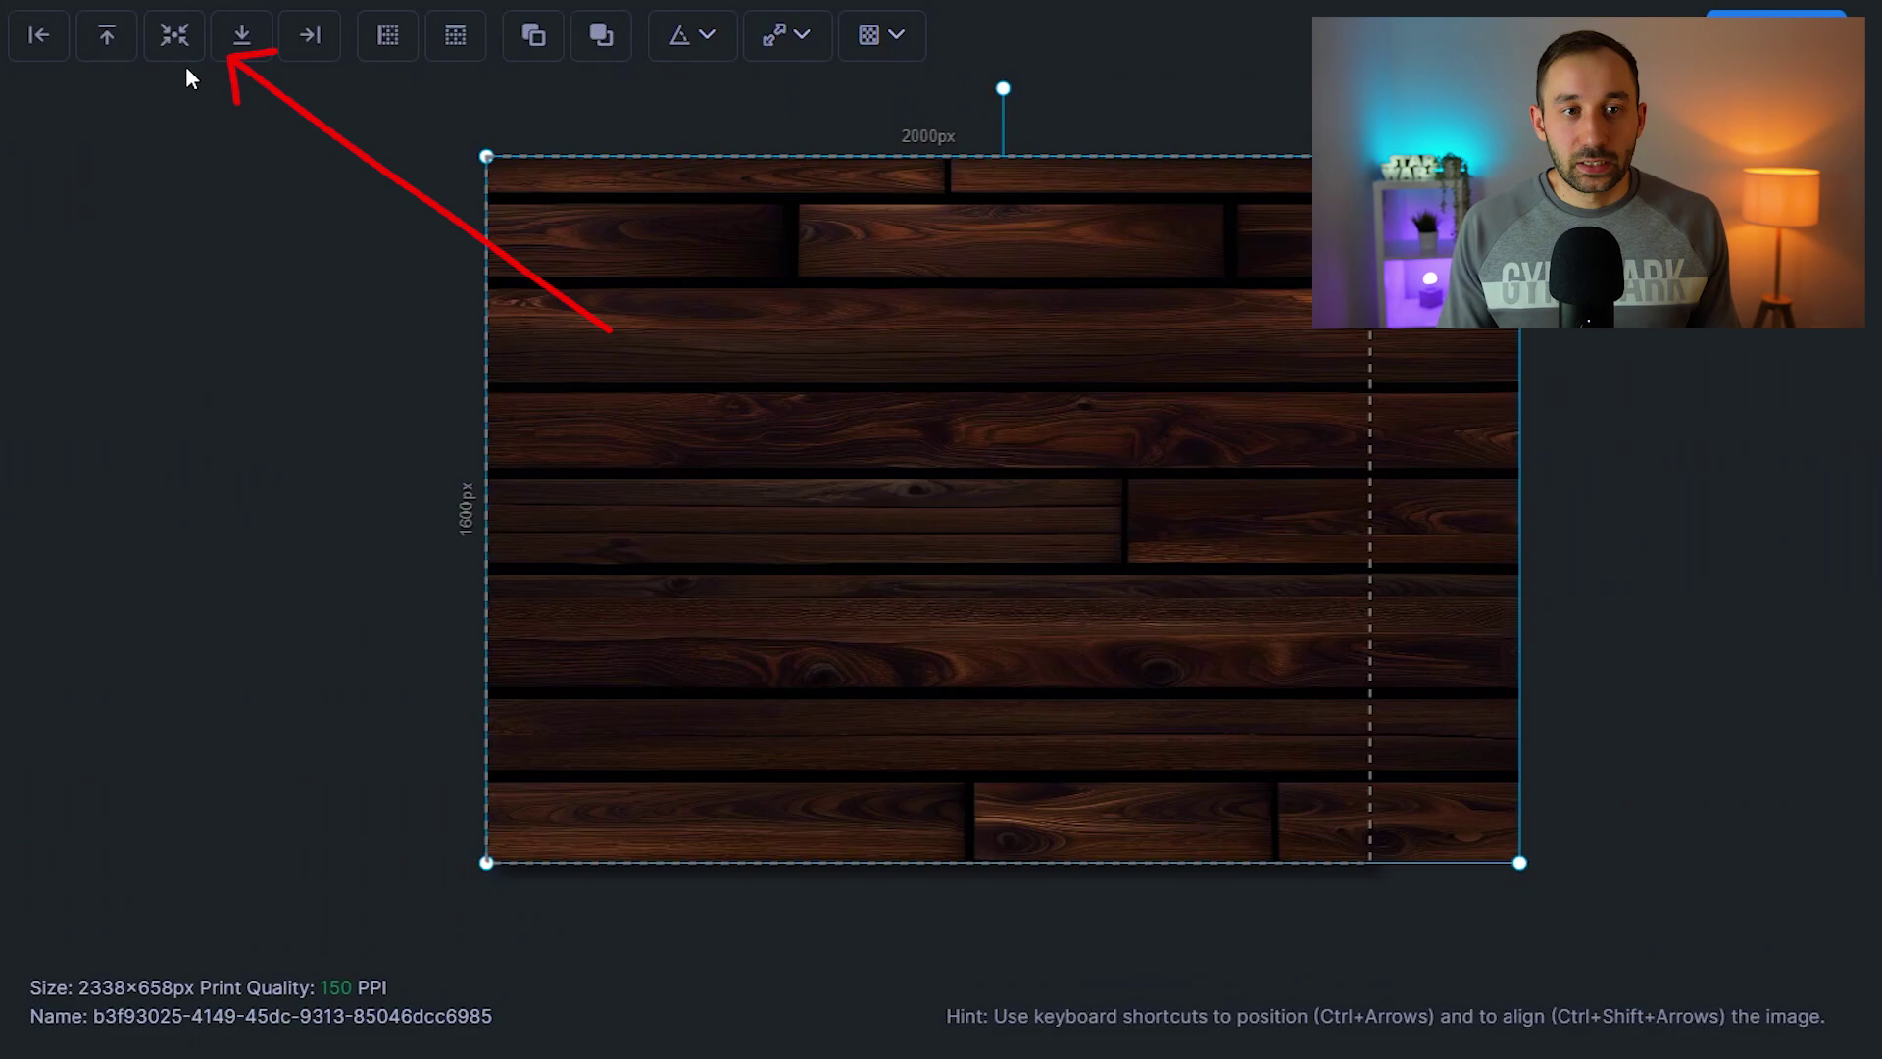
pyautogui.click(176, 39)
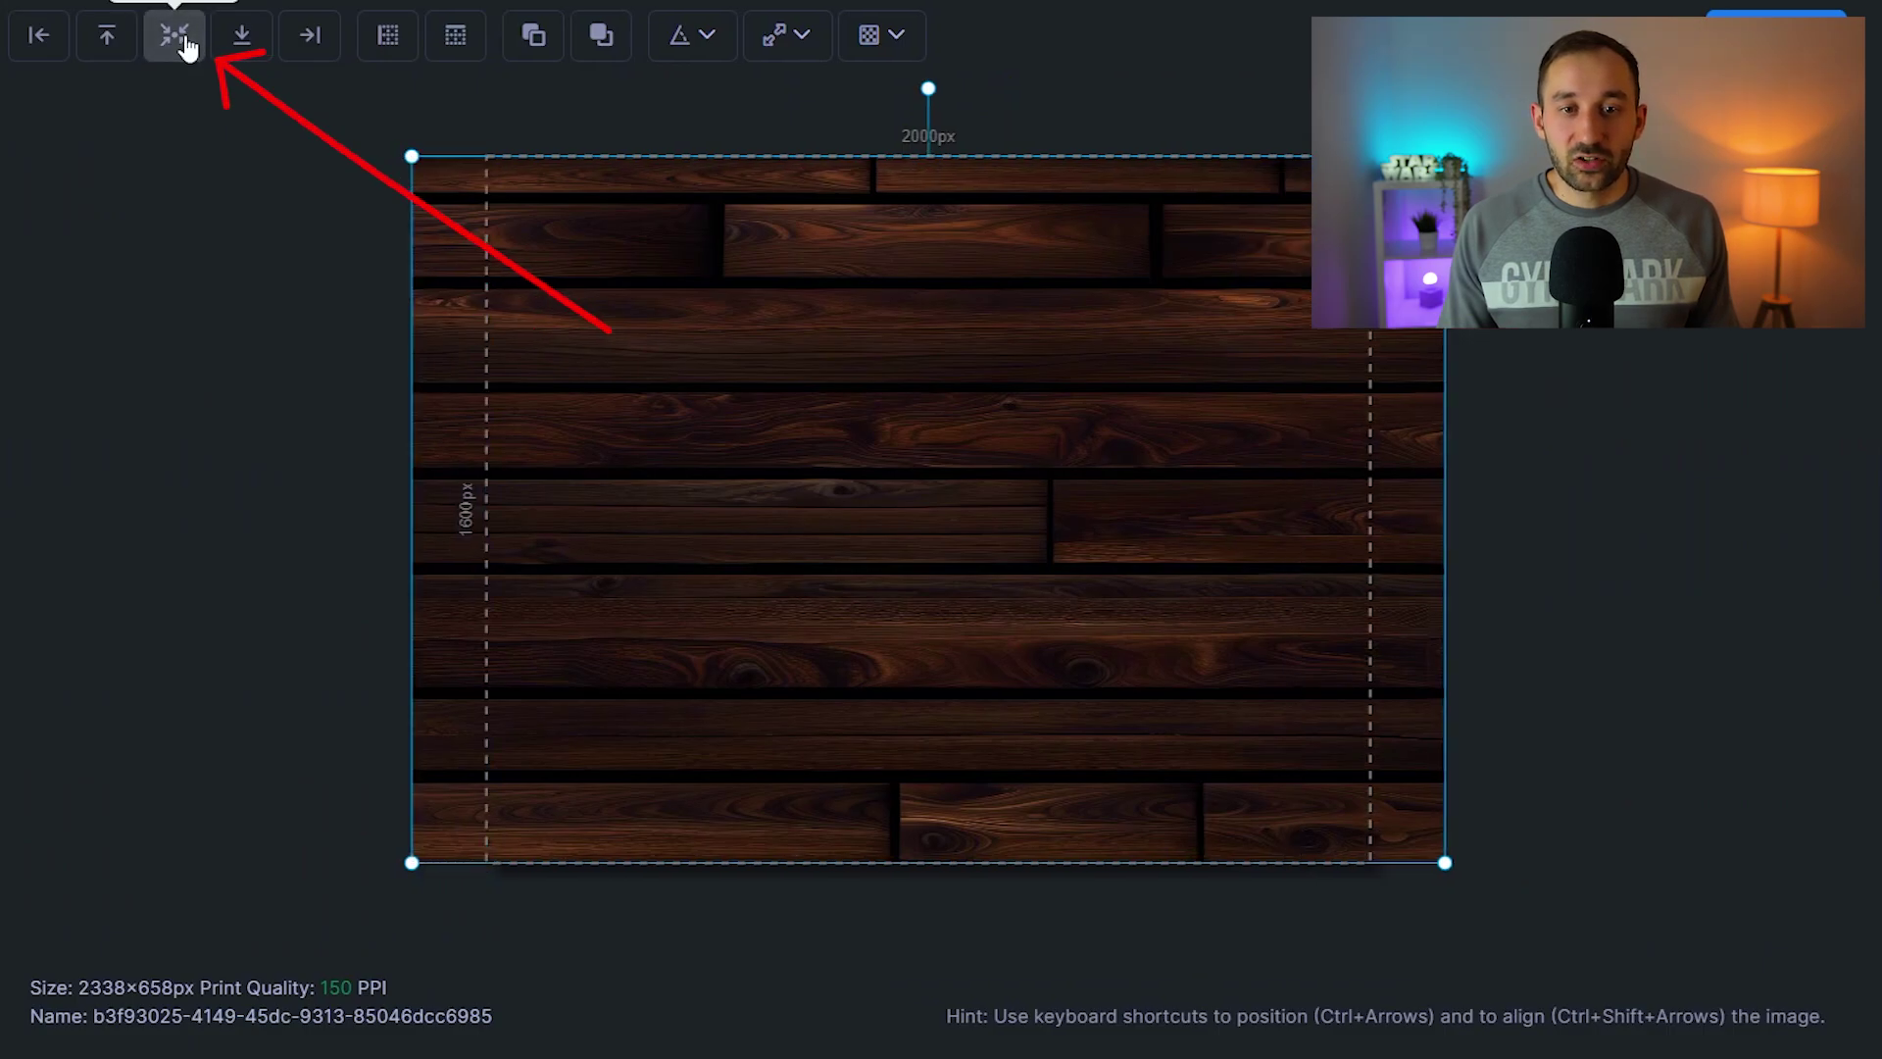
pyautogui.click(533, 44)
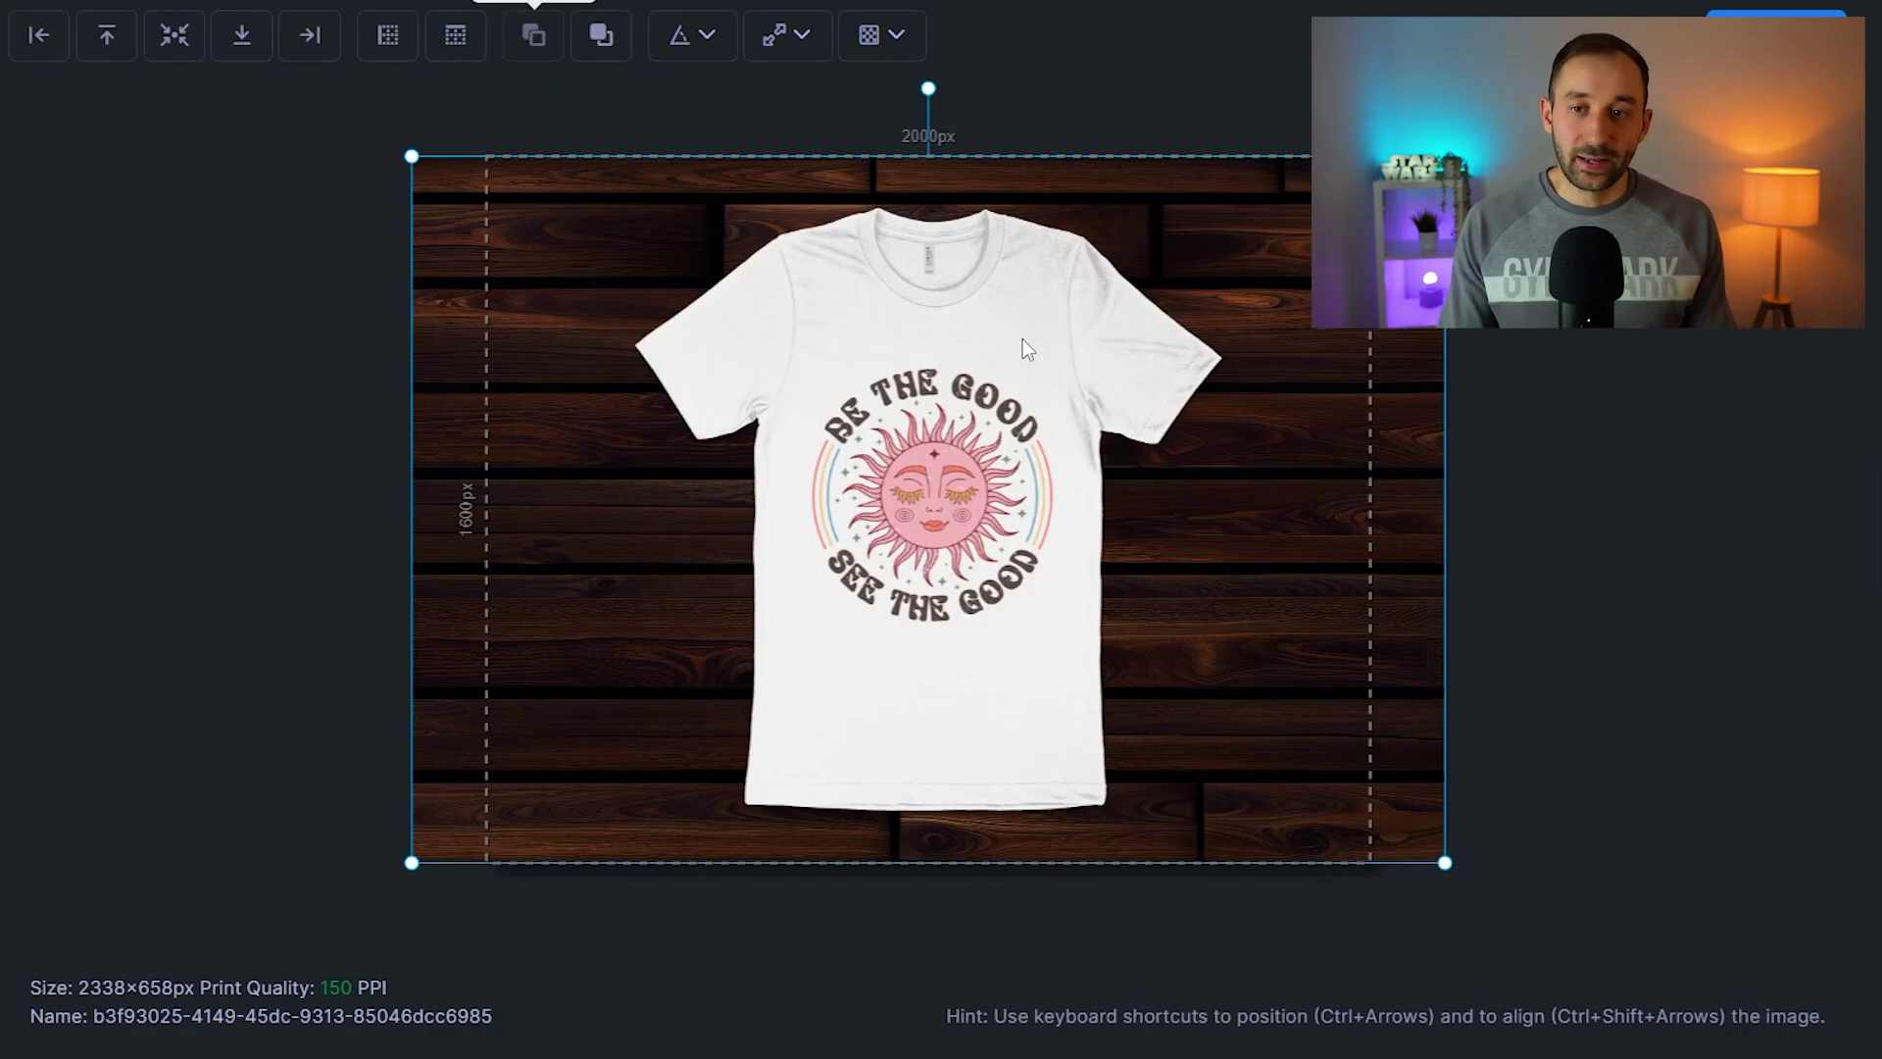
pyautogui.press('Escape')
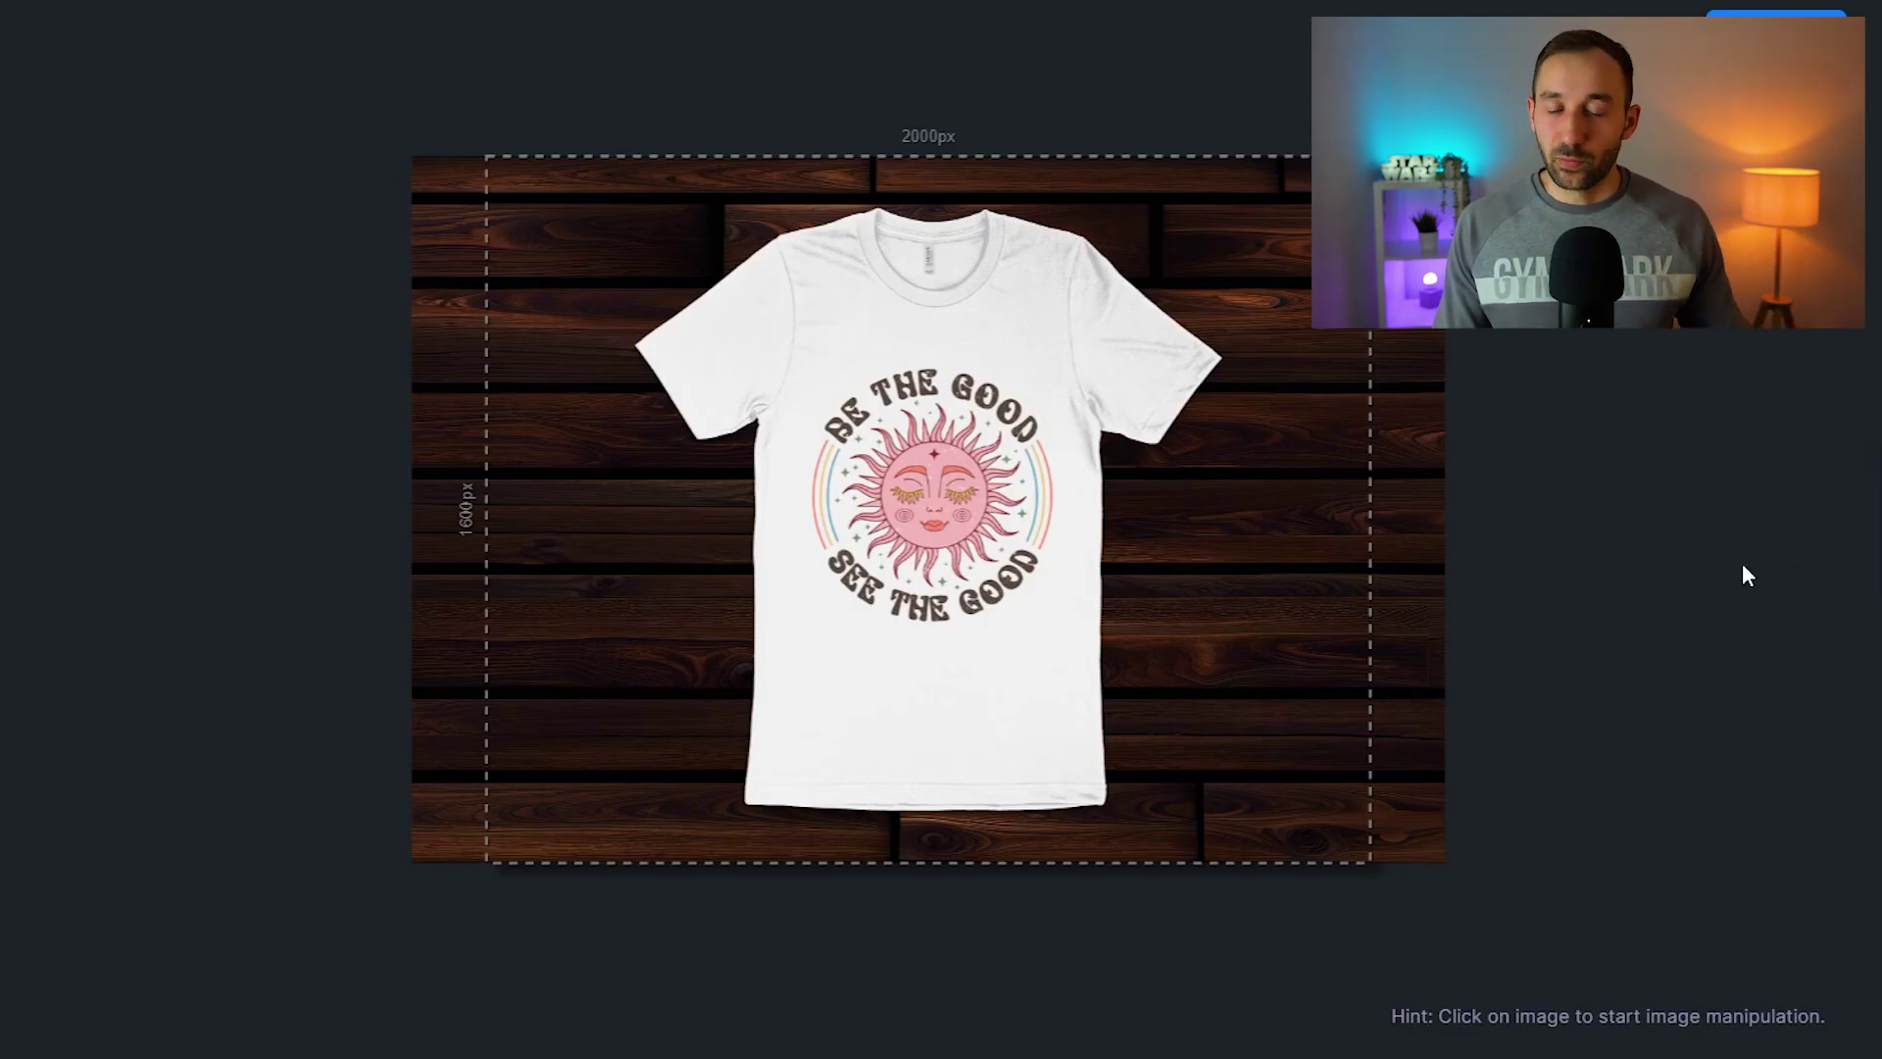
pyautogui.click(1384, 431)
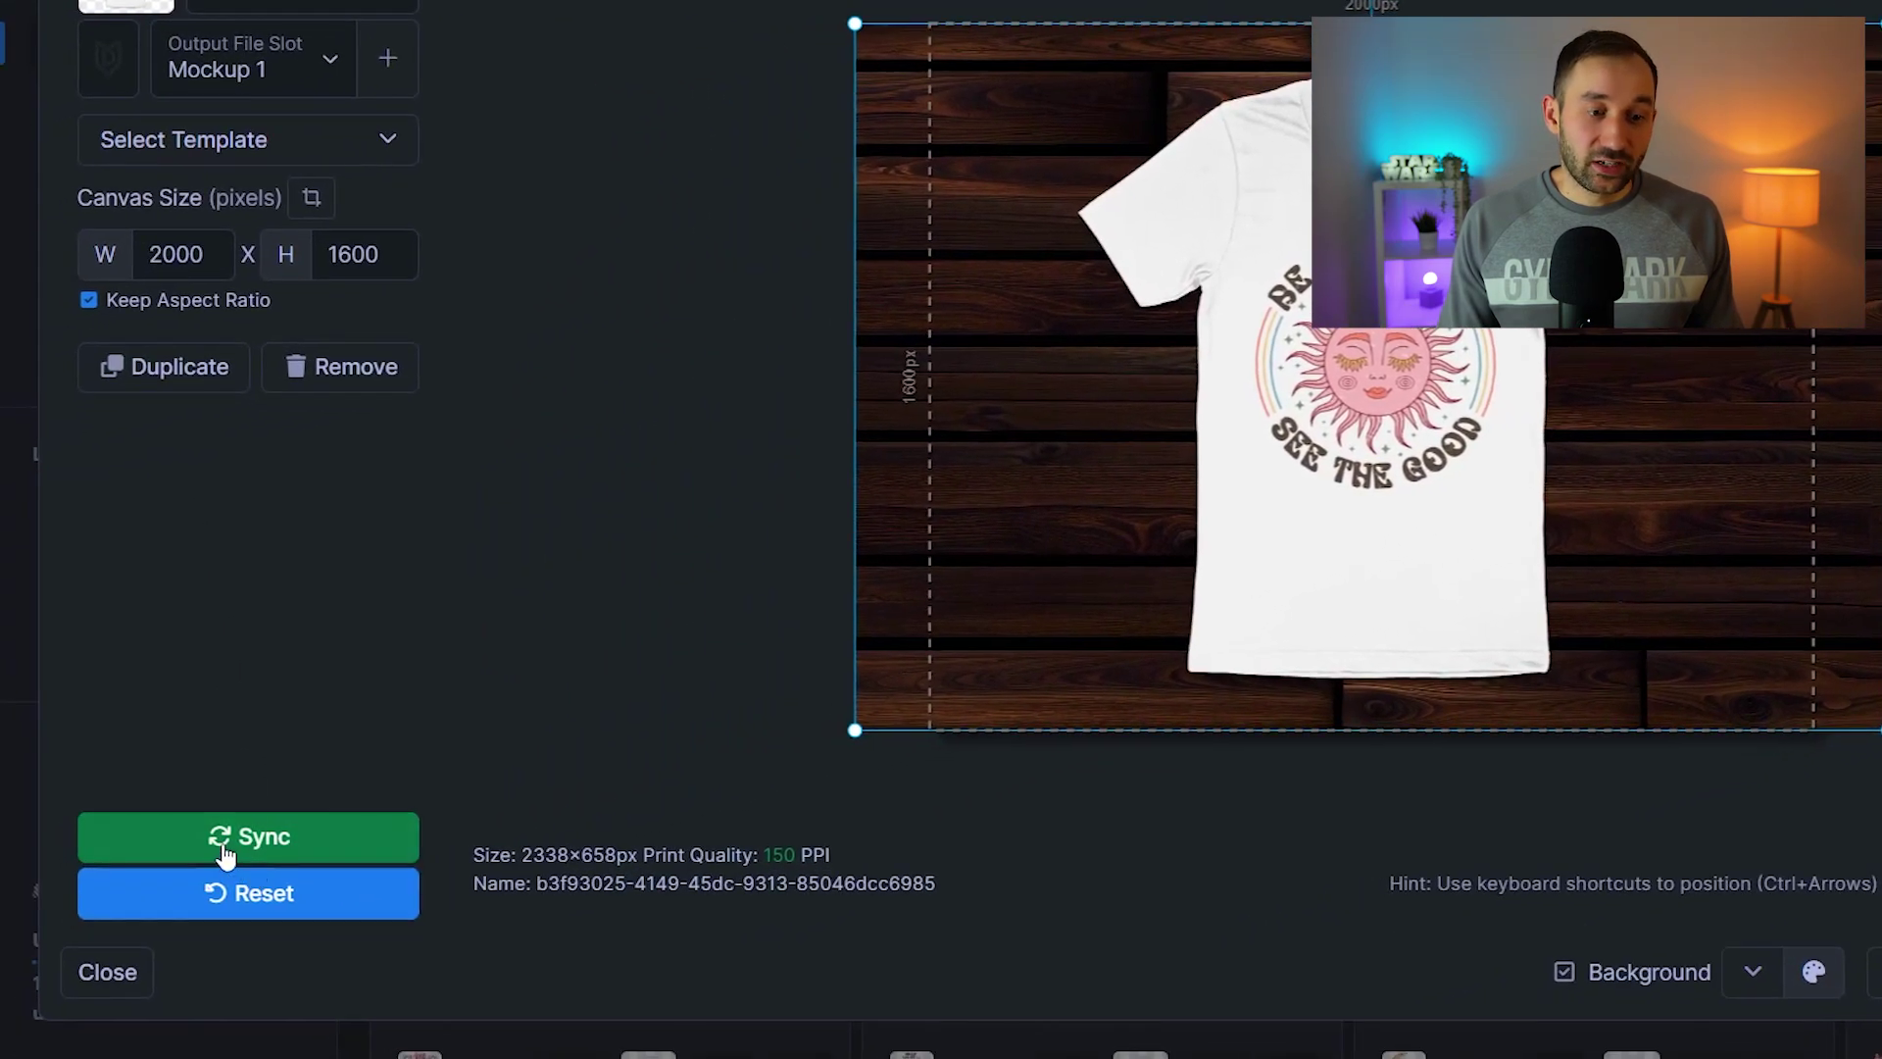
# Sync the wood background to all listings and browse them back to #945440
pyautogui.click(223, 850)
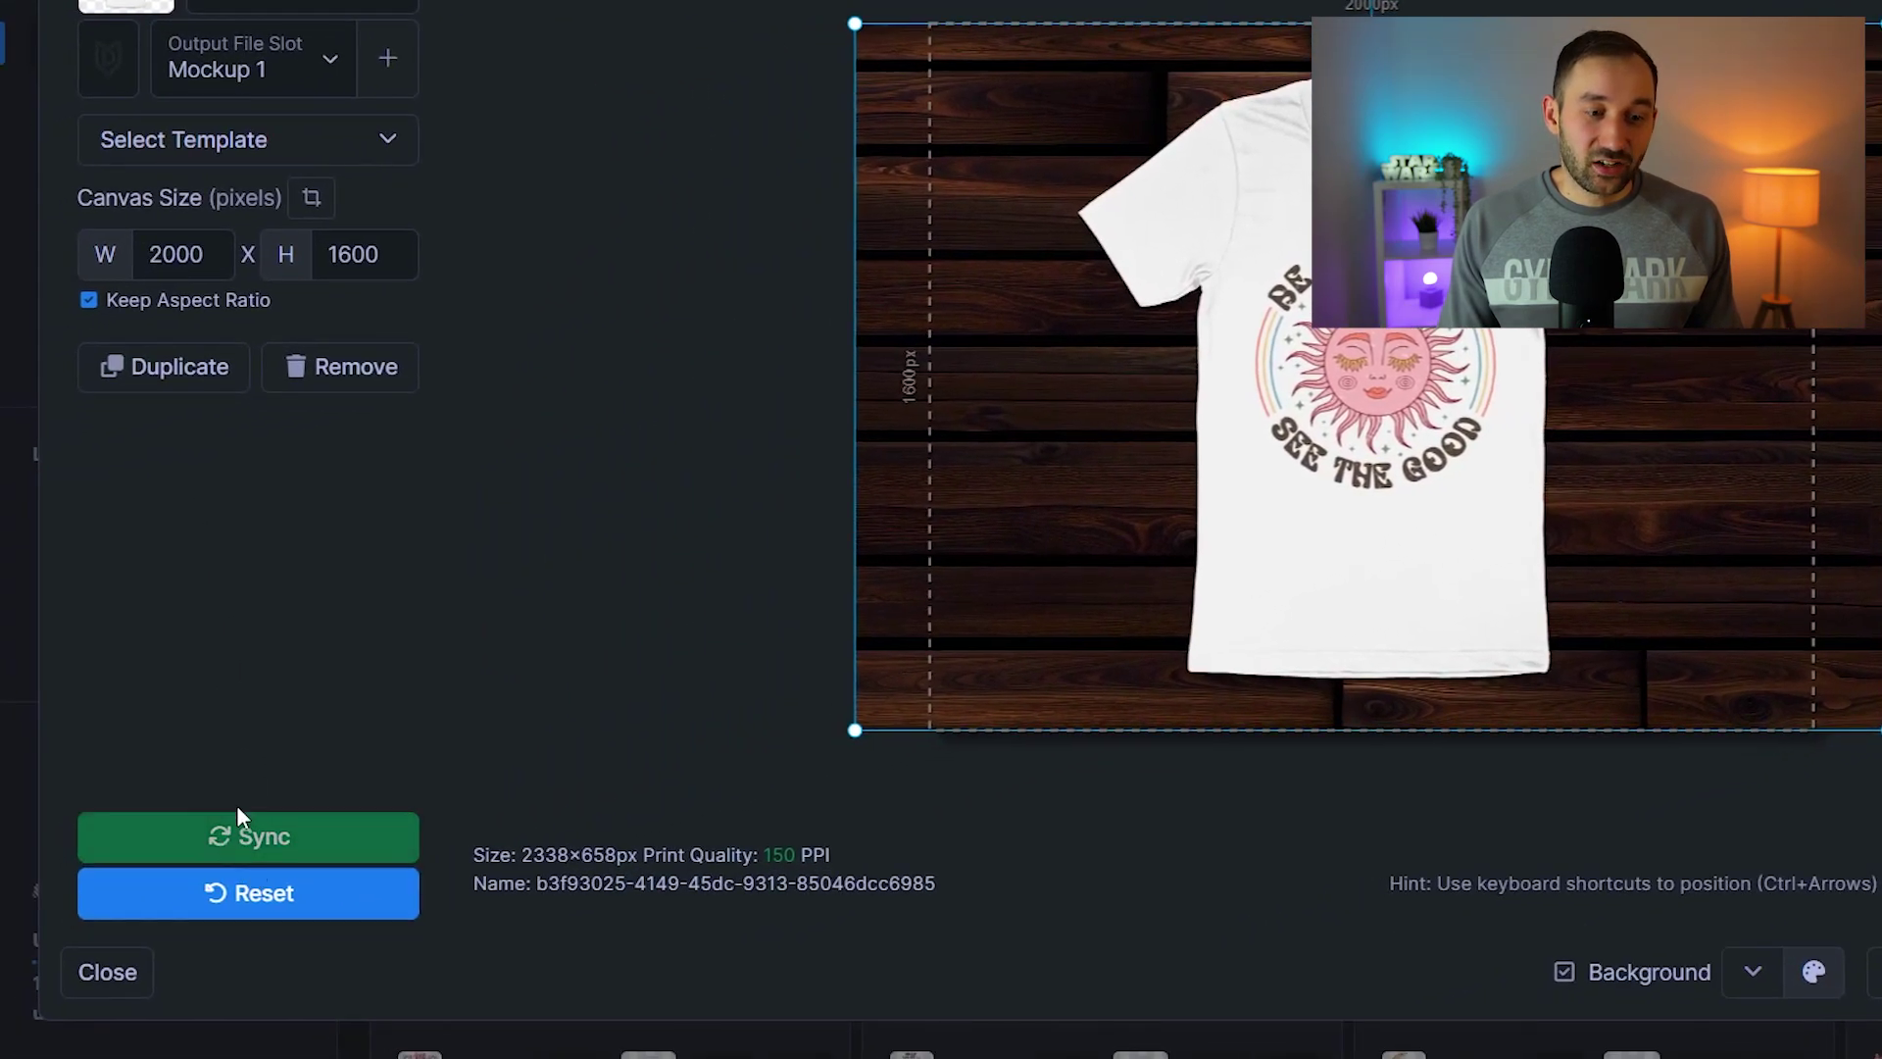
pyautogui.click(128, 152)
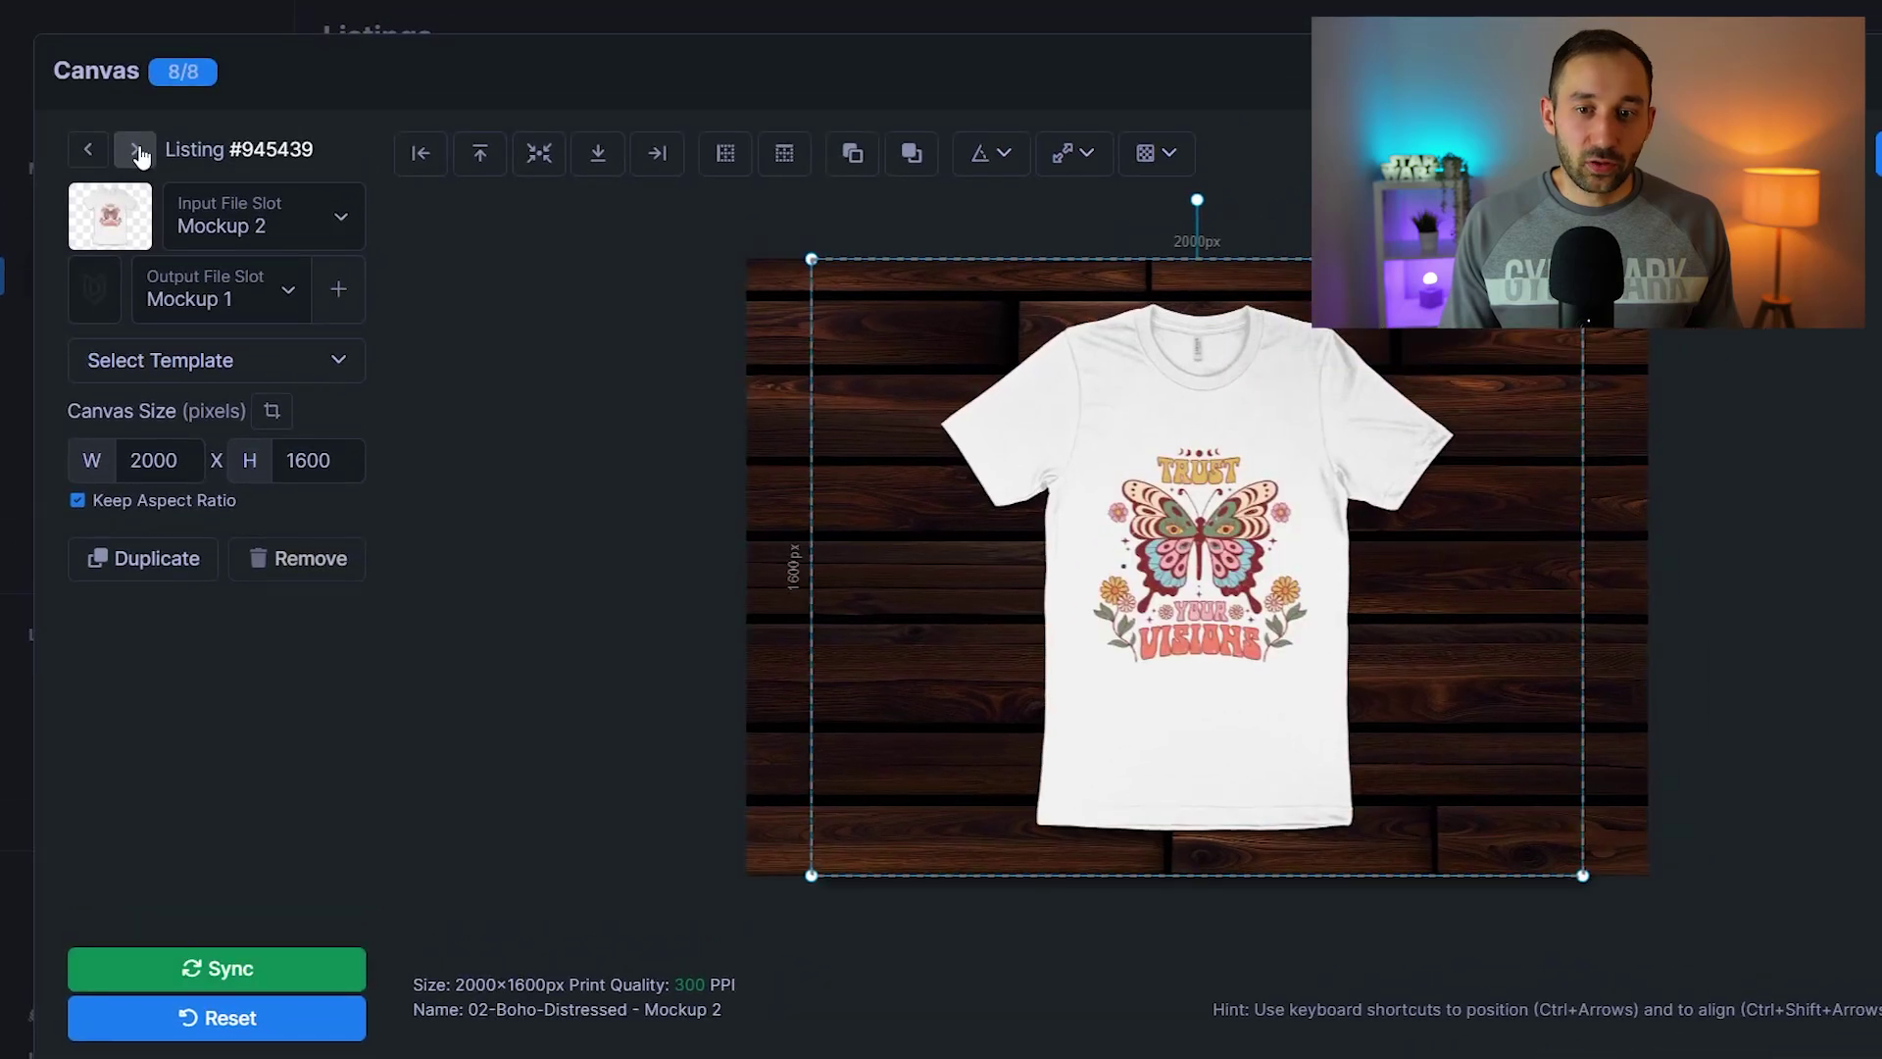
pyautogui.click(137, 153)
pyautogui.click(135, 153)
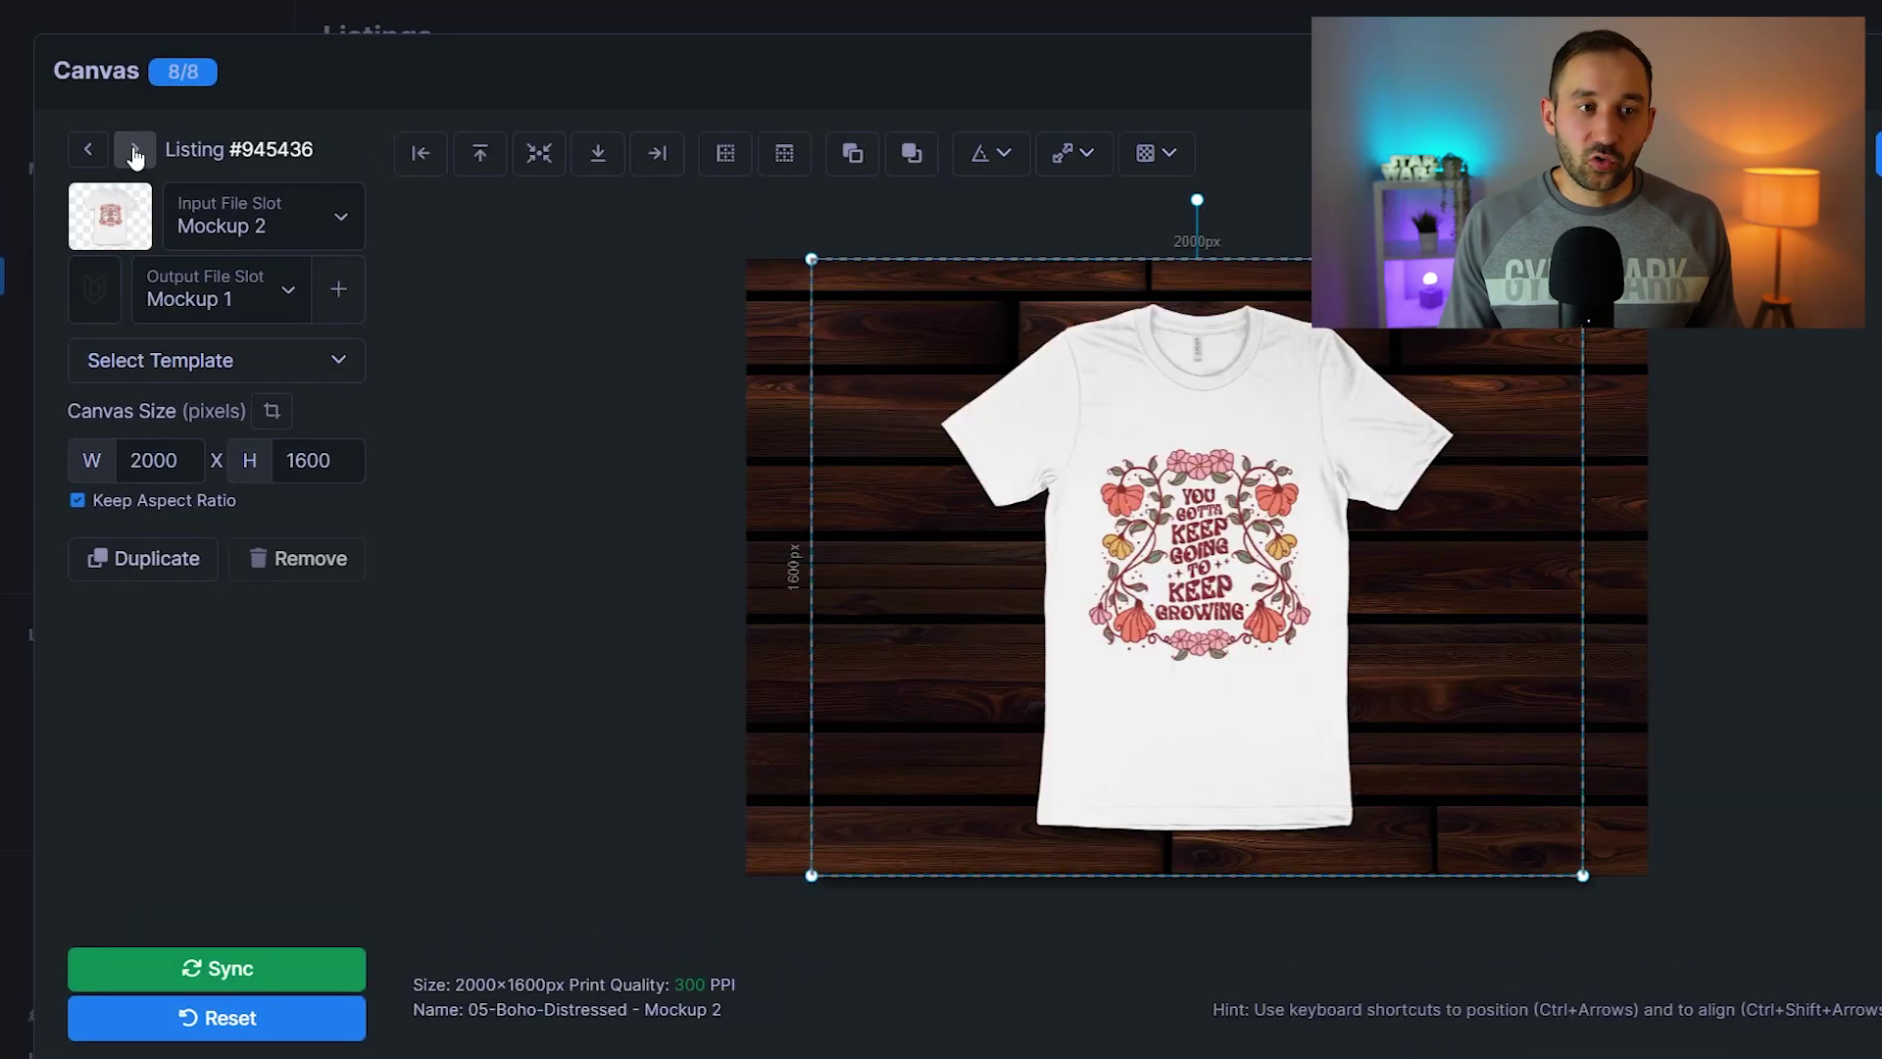
pyautogui.click(91, 154)
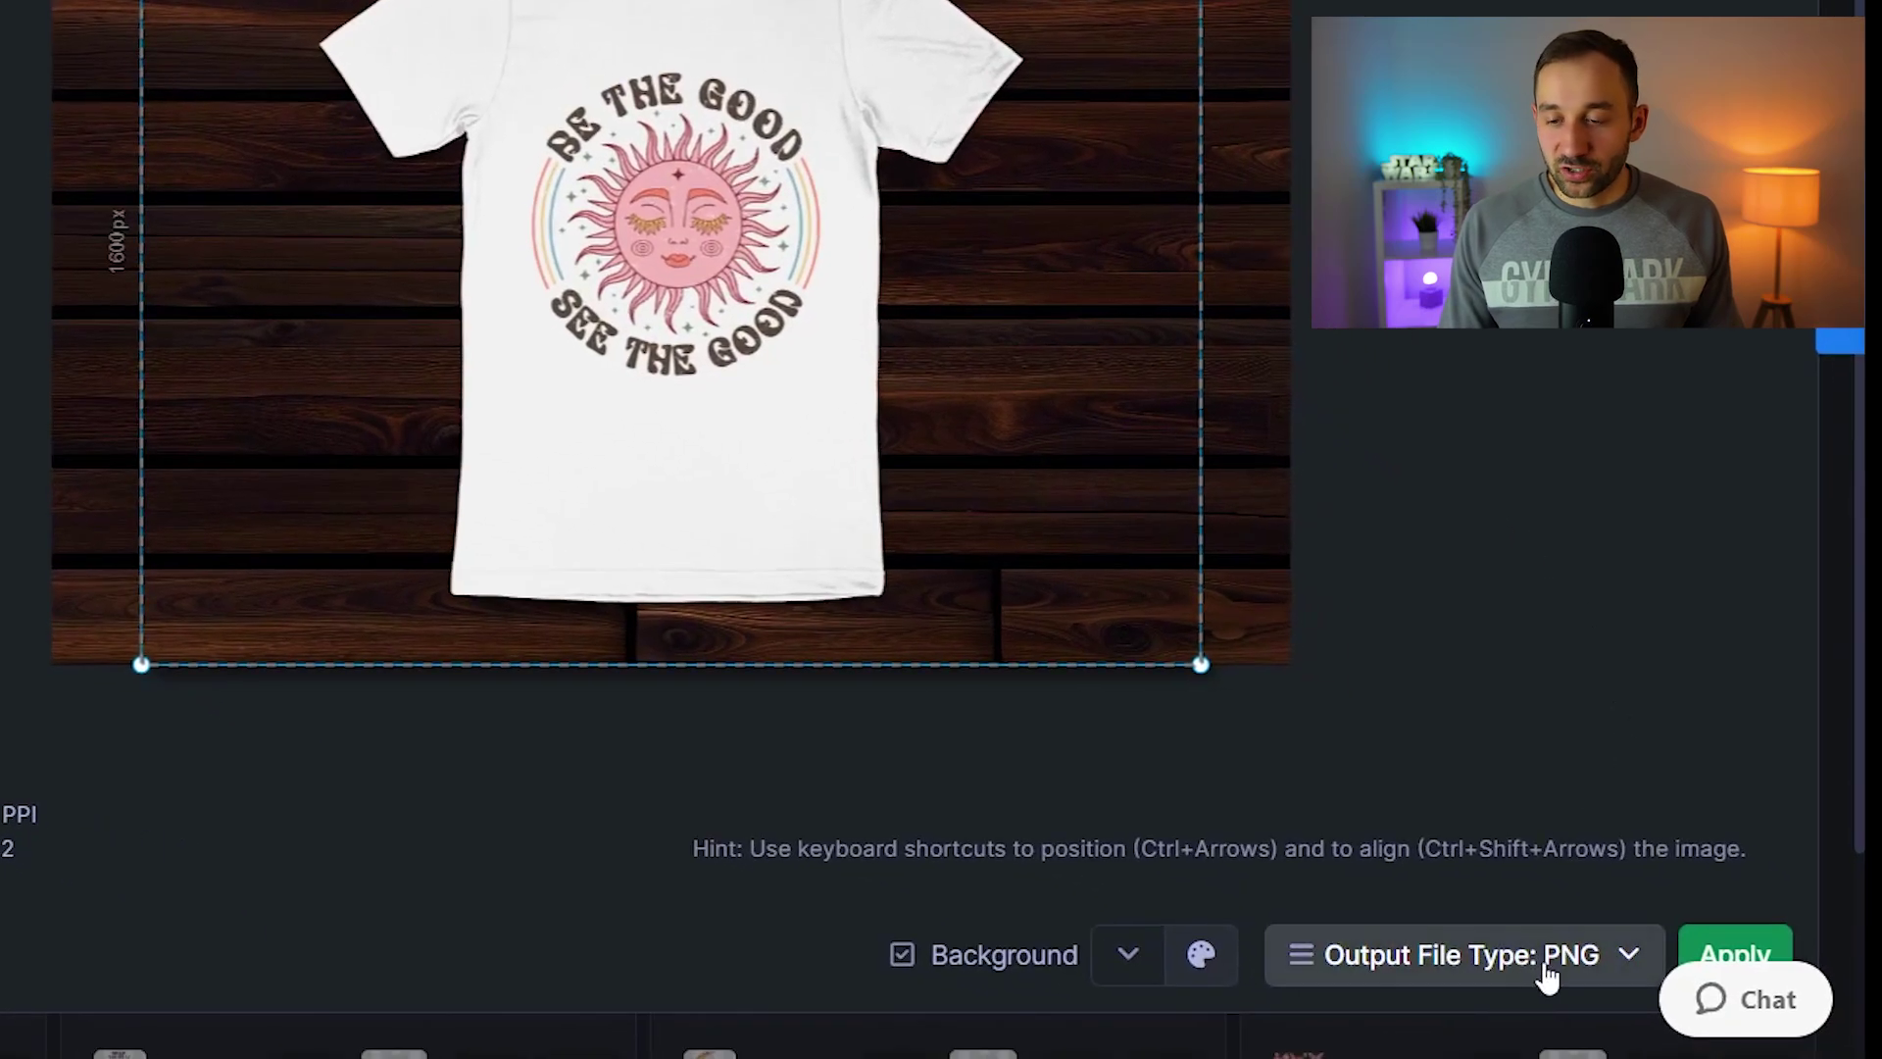
# Output the edits as JPEG into Mockup 1 and start processing
pyautogui.click(1548, 973)
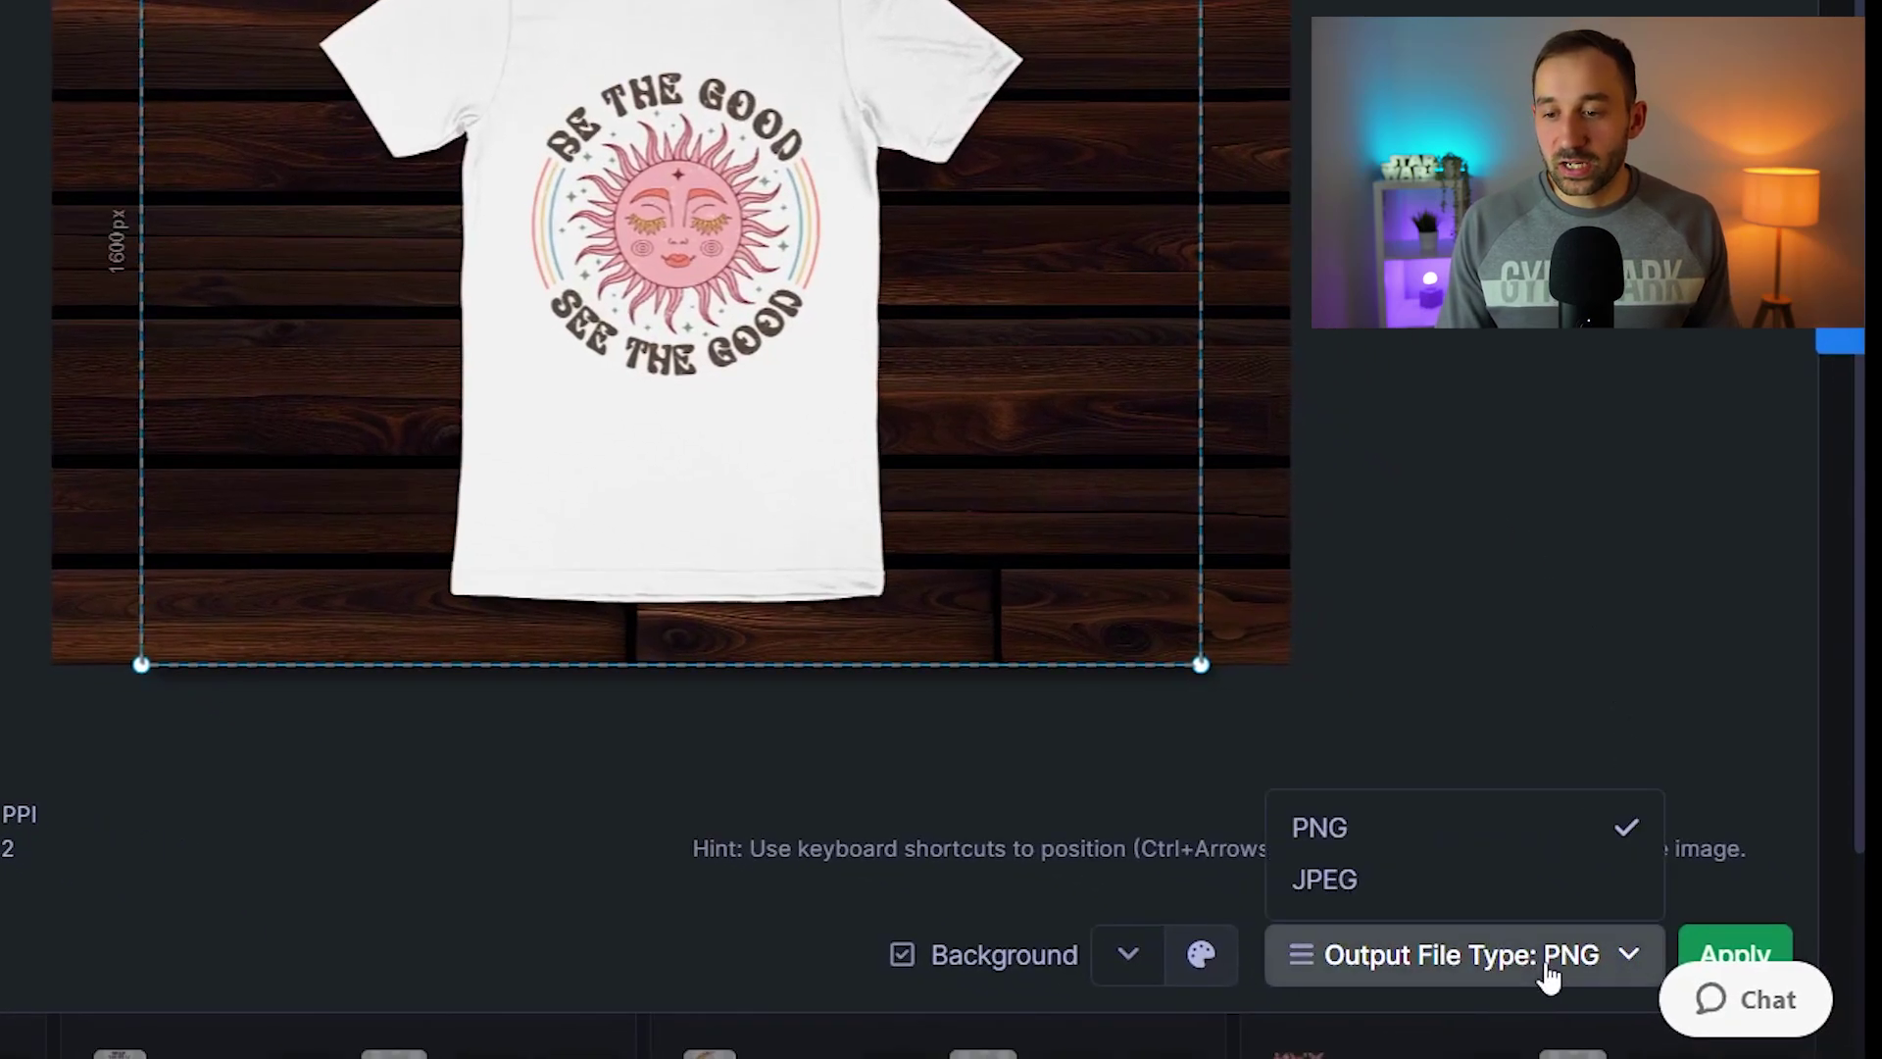
pyautogui.click(1461, 891)
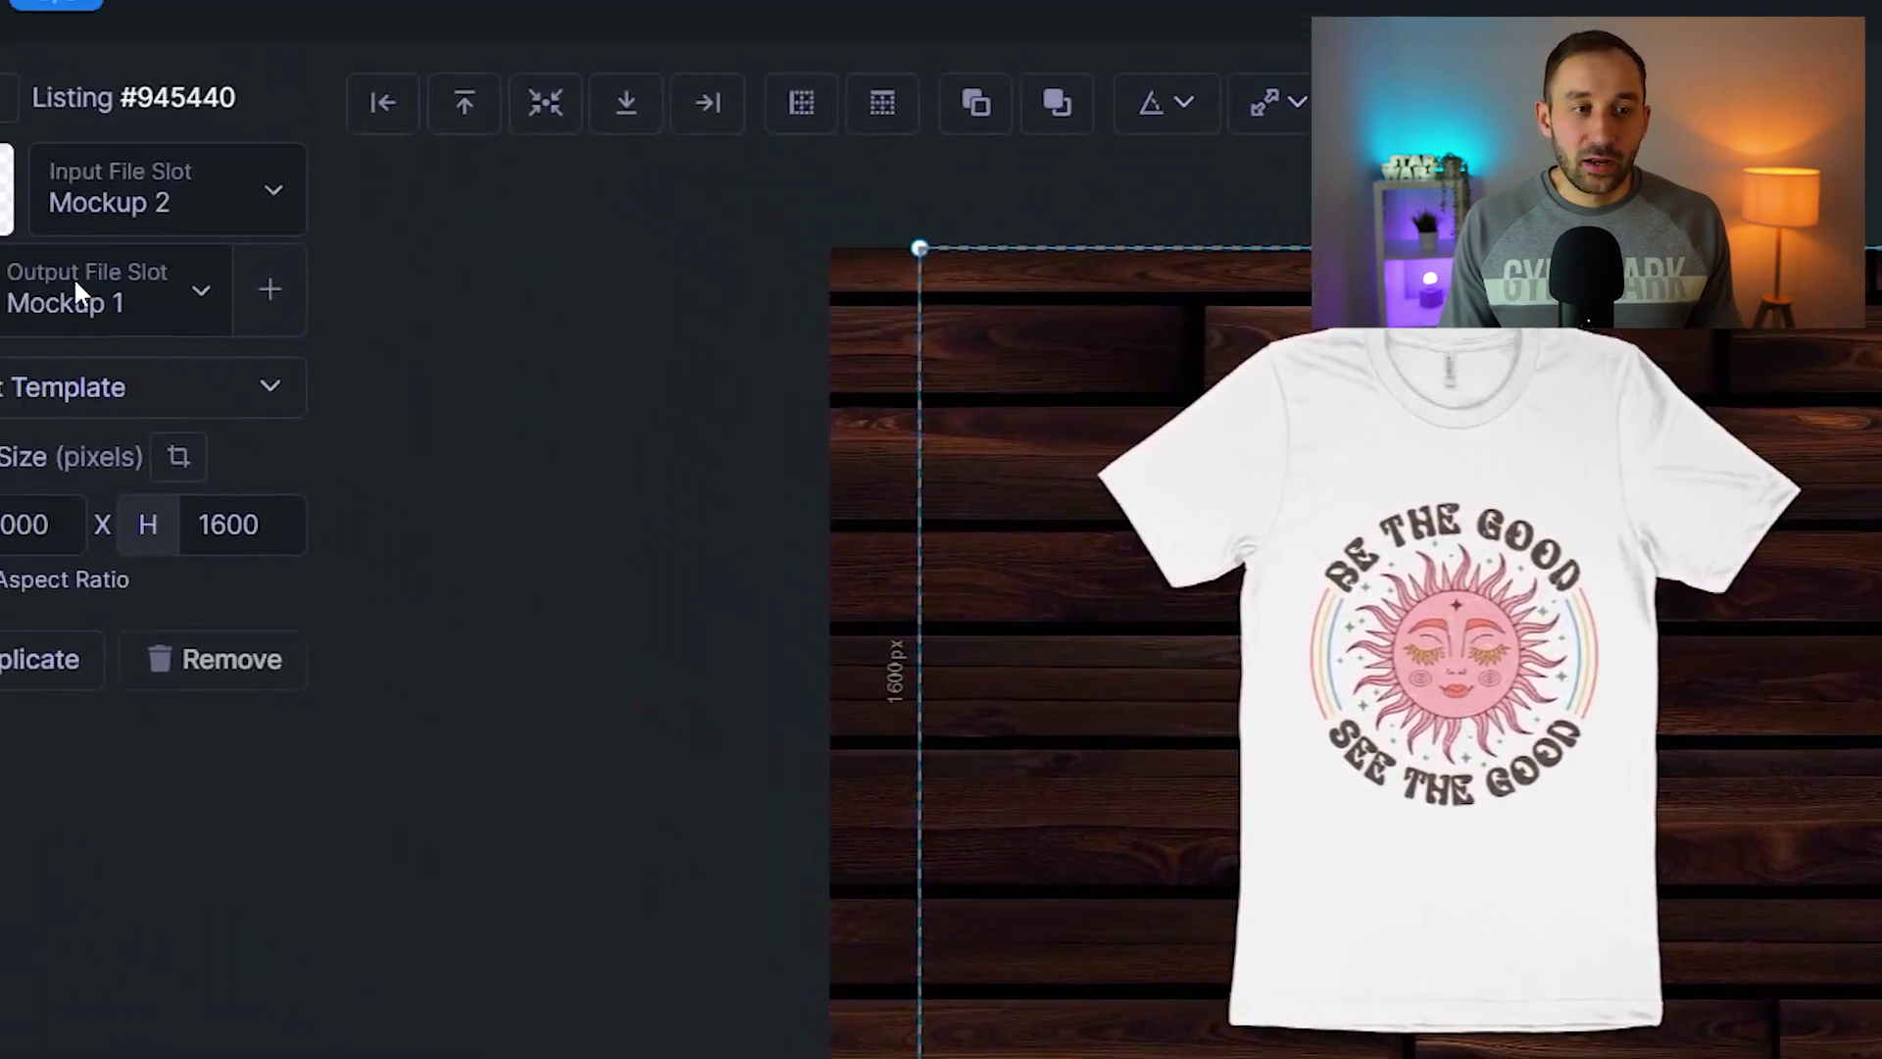
pyautogui.click(302, 400)
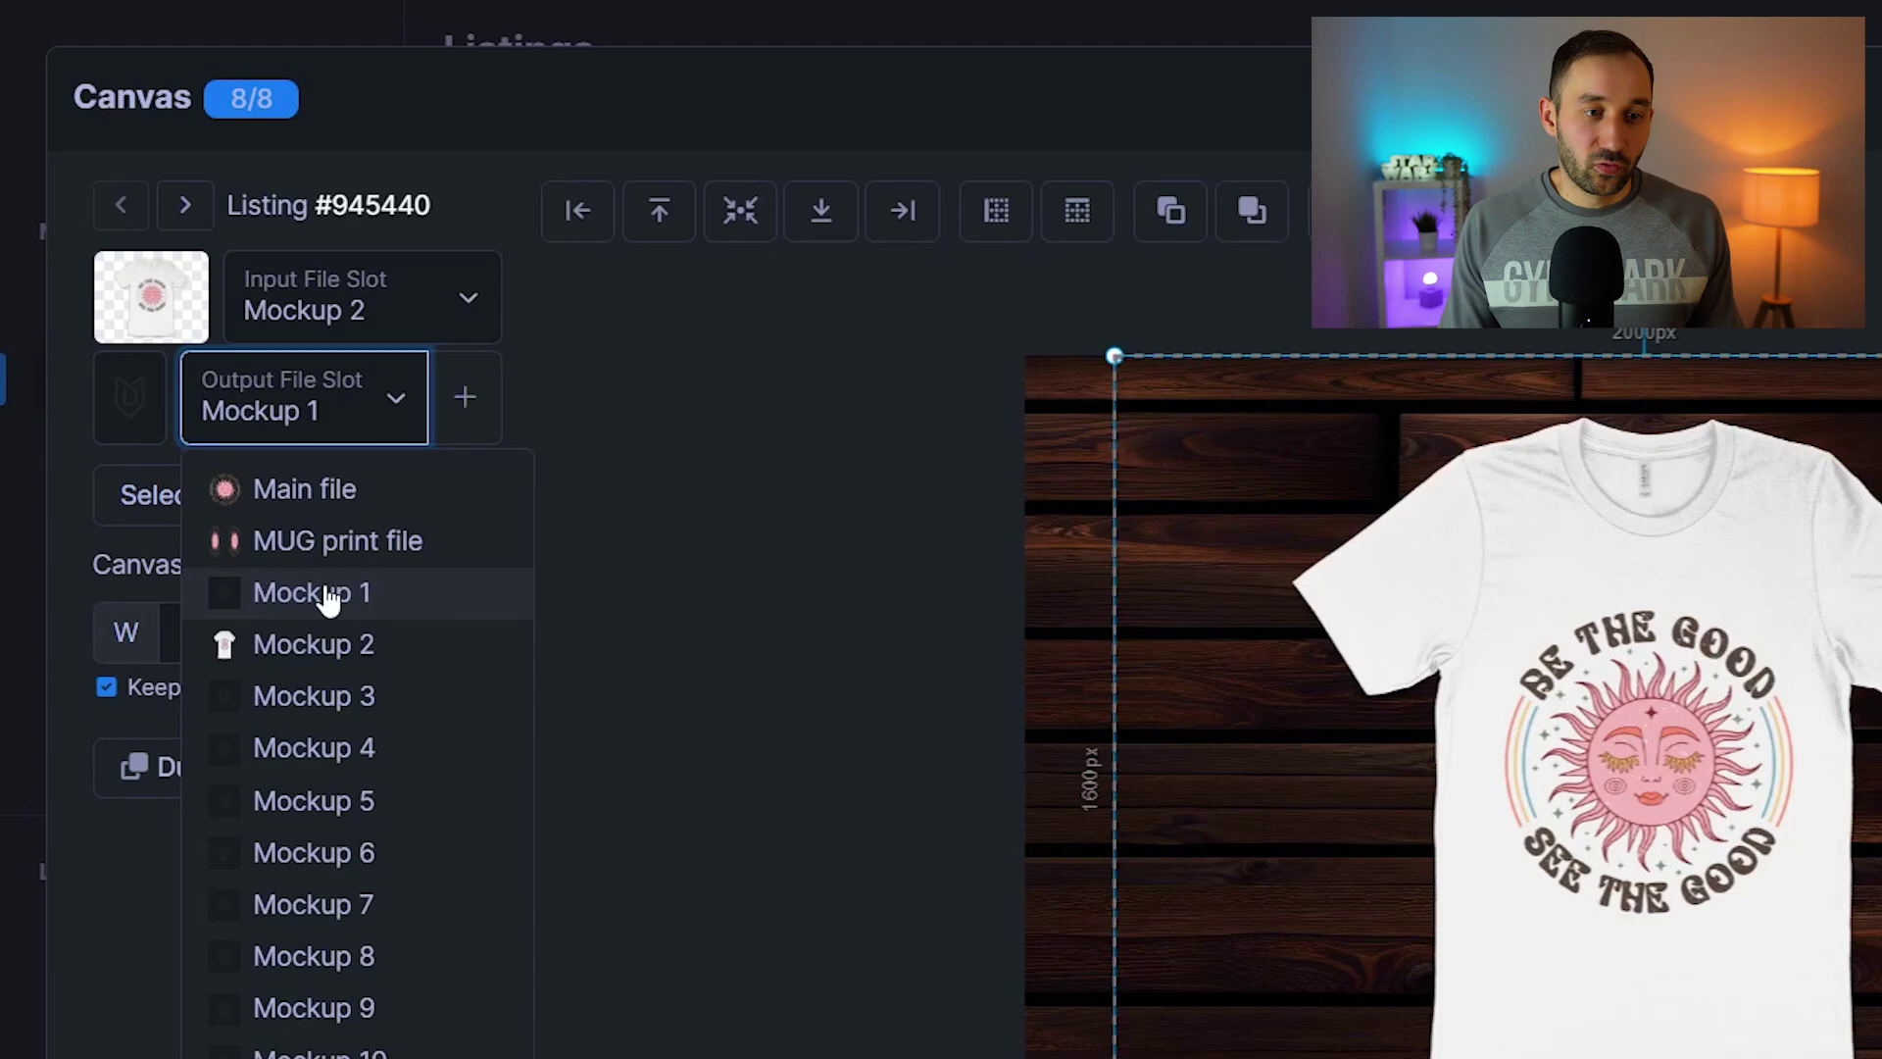
pyautogui.click(364, 602)
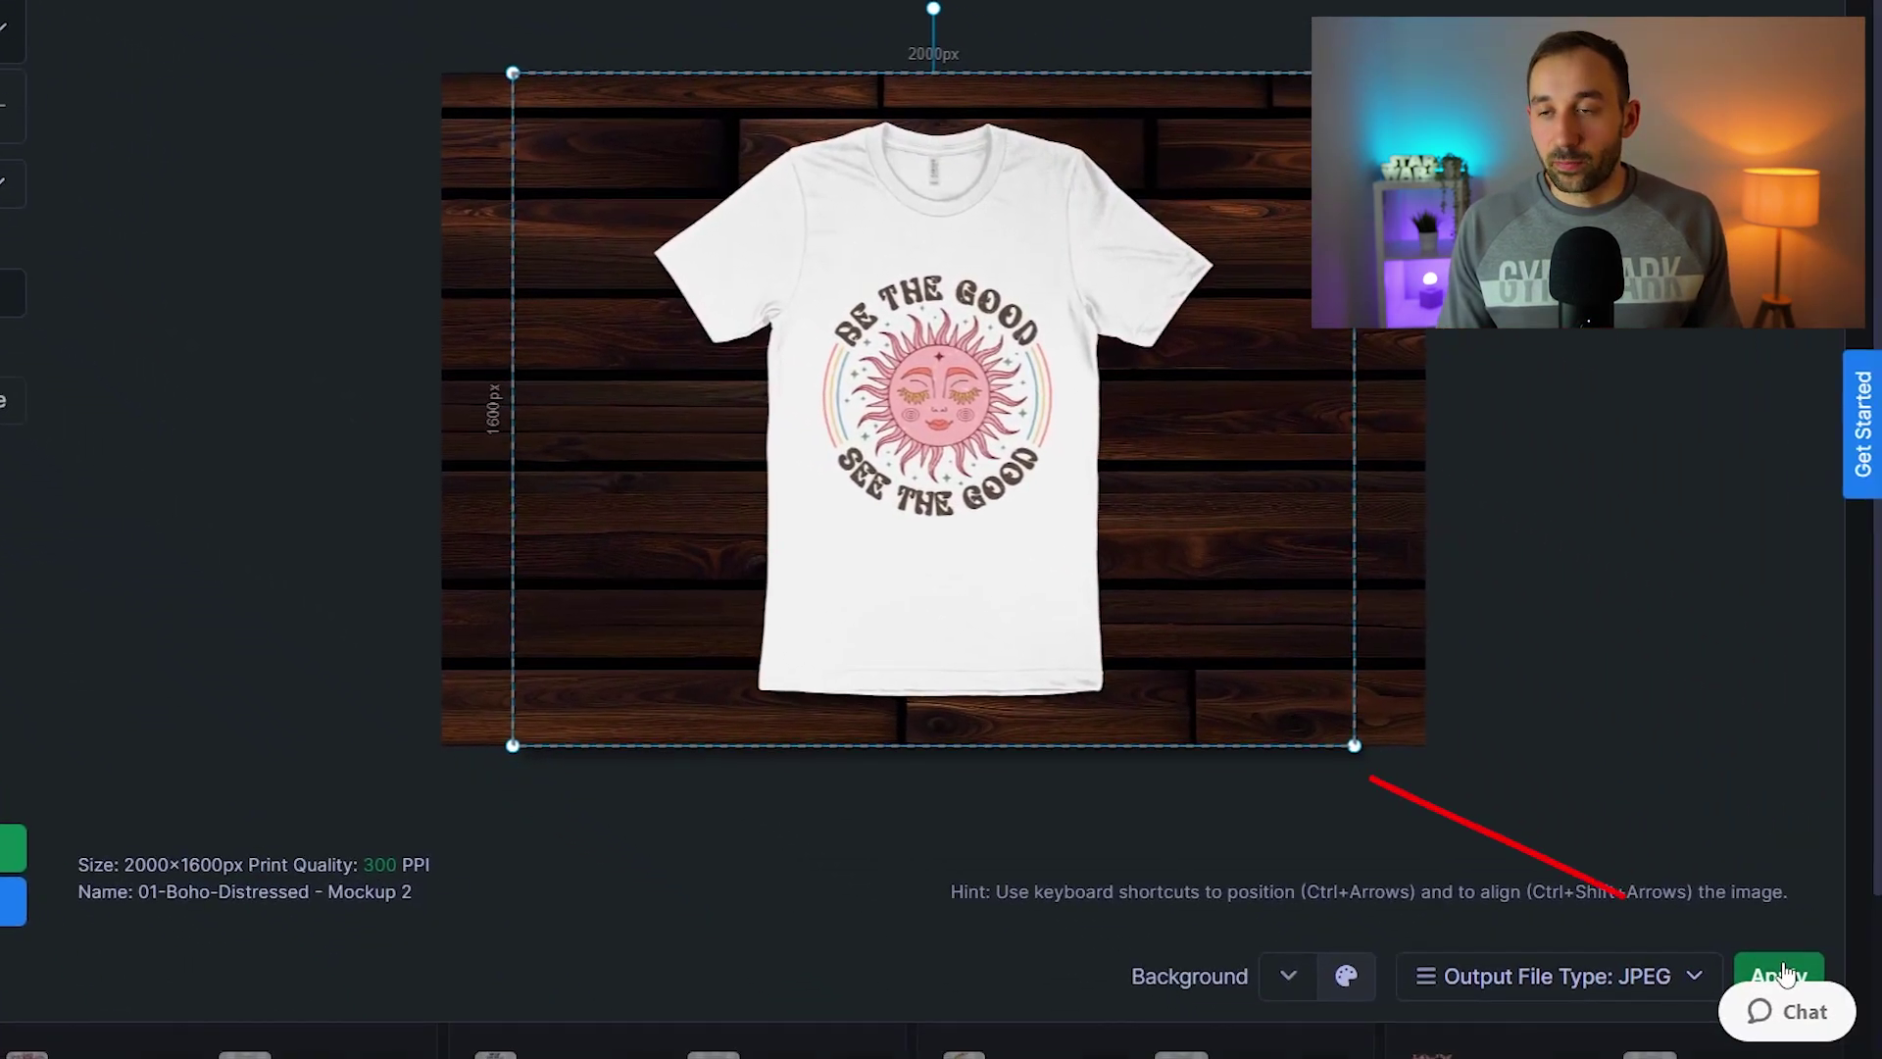
pyautogui.click(1779, 975)
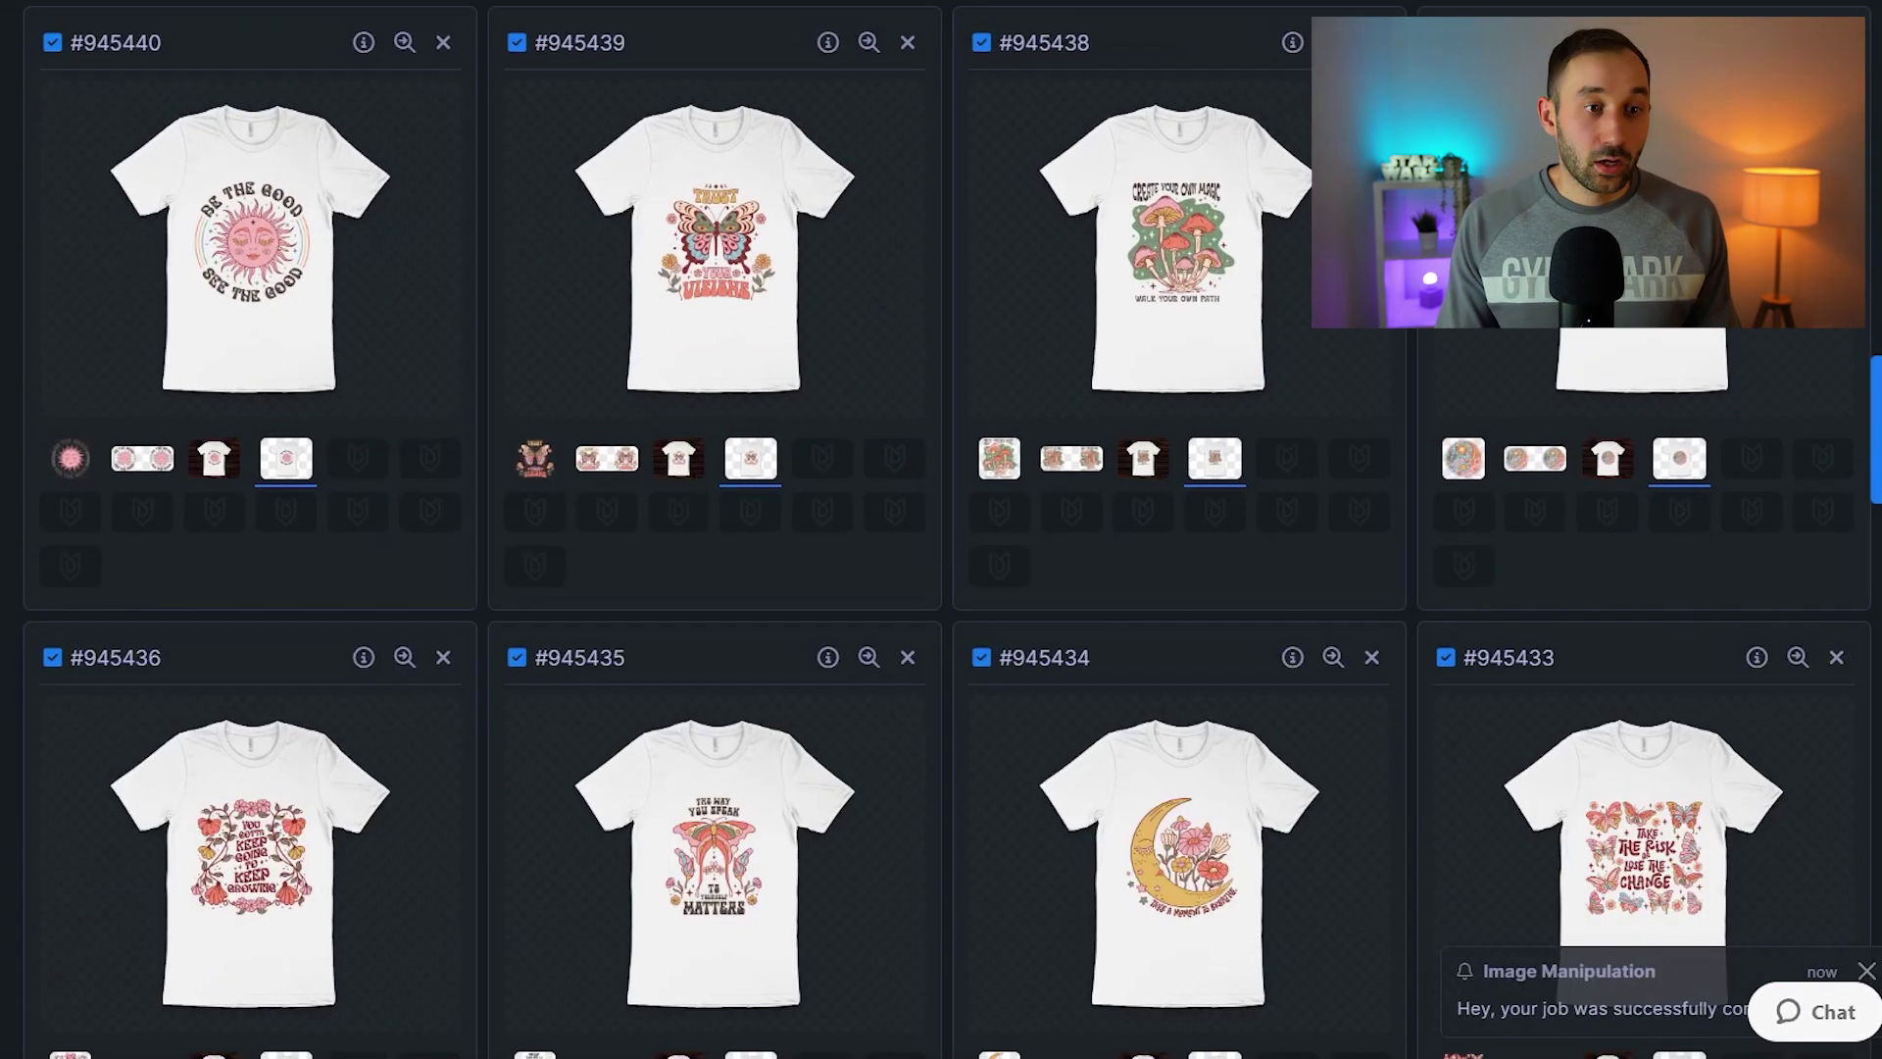
# Load the earlier dark wooden floor results in Dream AI, keeping the SDXL v0.9 model
pyautogui.click(78, 249)
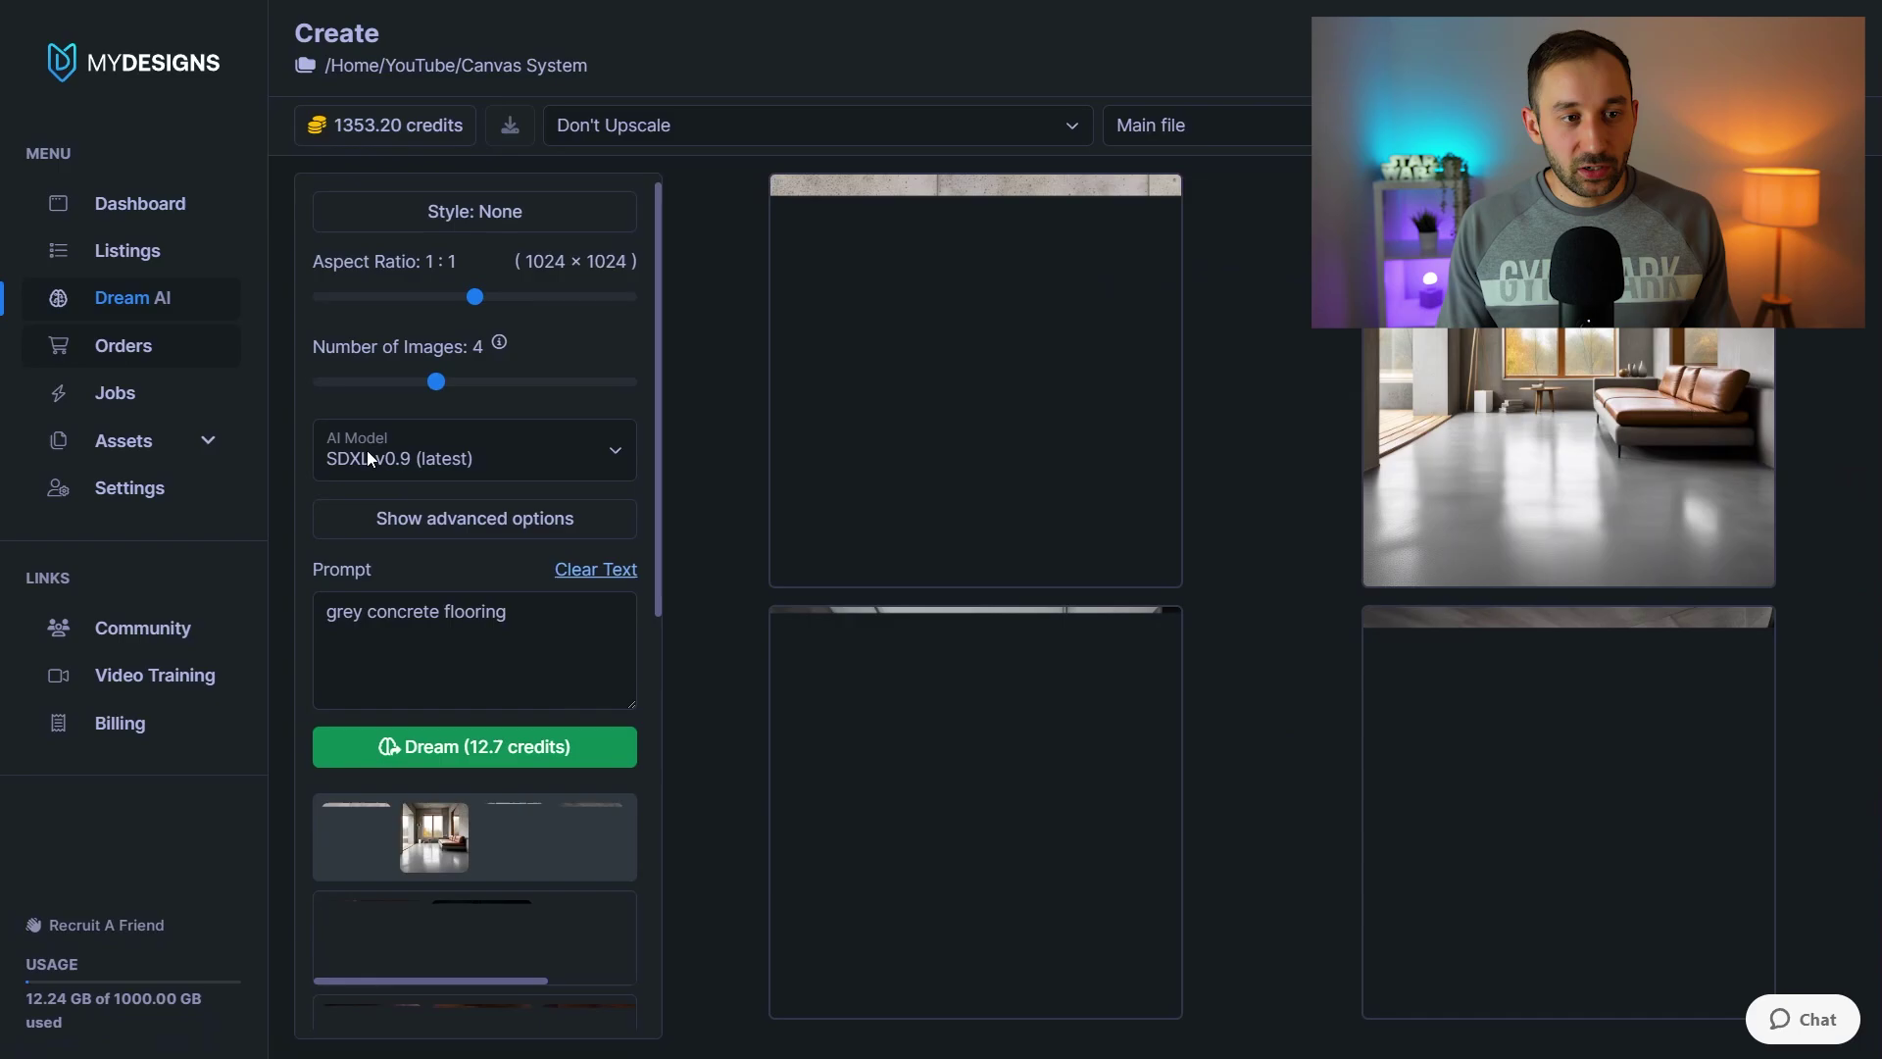
pyautogui.scroll(-2, 509, 604)
pyautogui.scroll(-3, 486, 634)
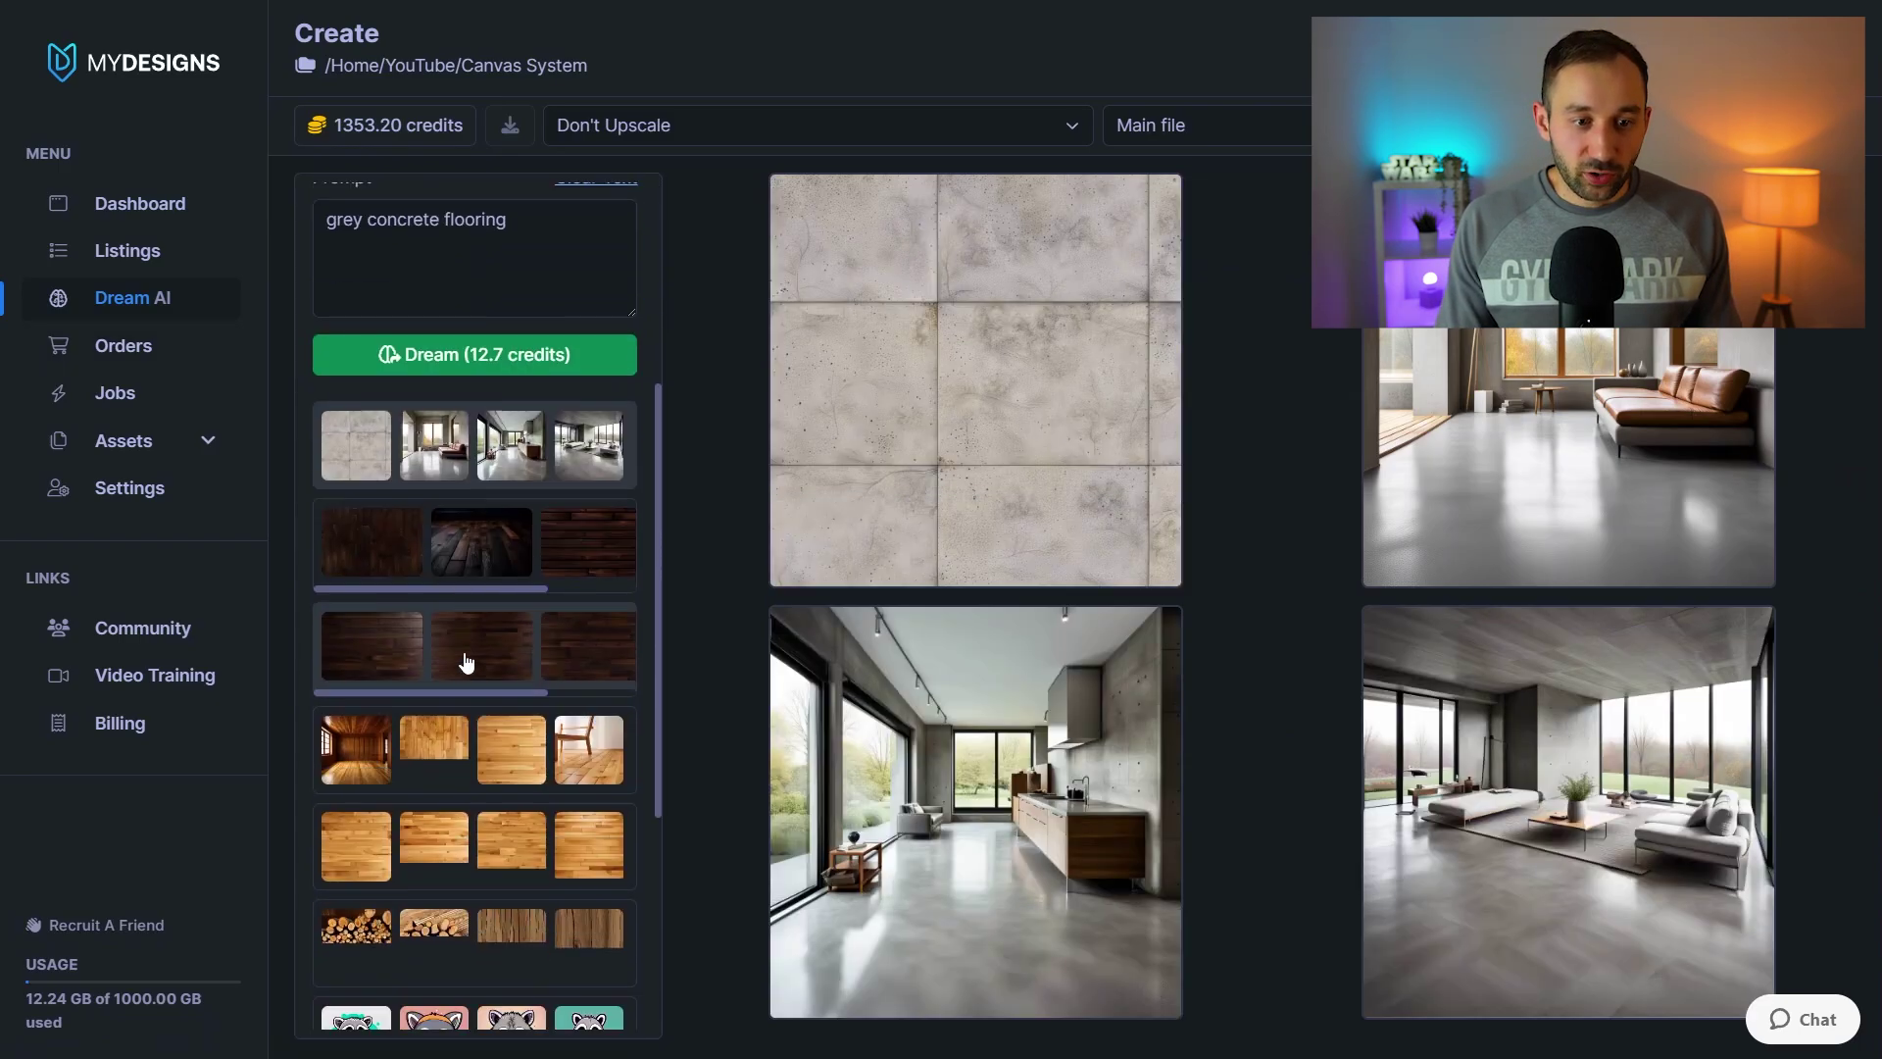
pyautogui.click(487, 663)
pyautogui.click(496, 568)
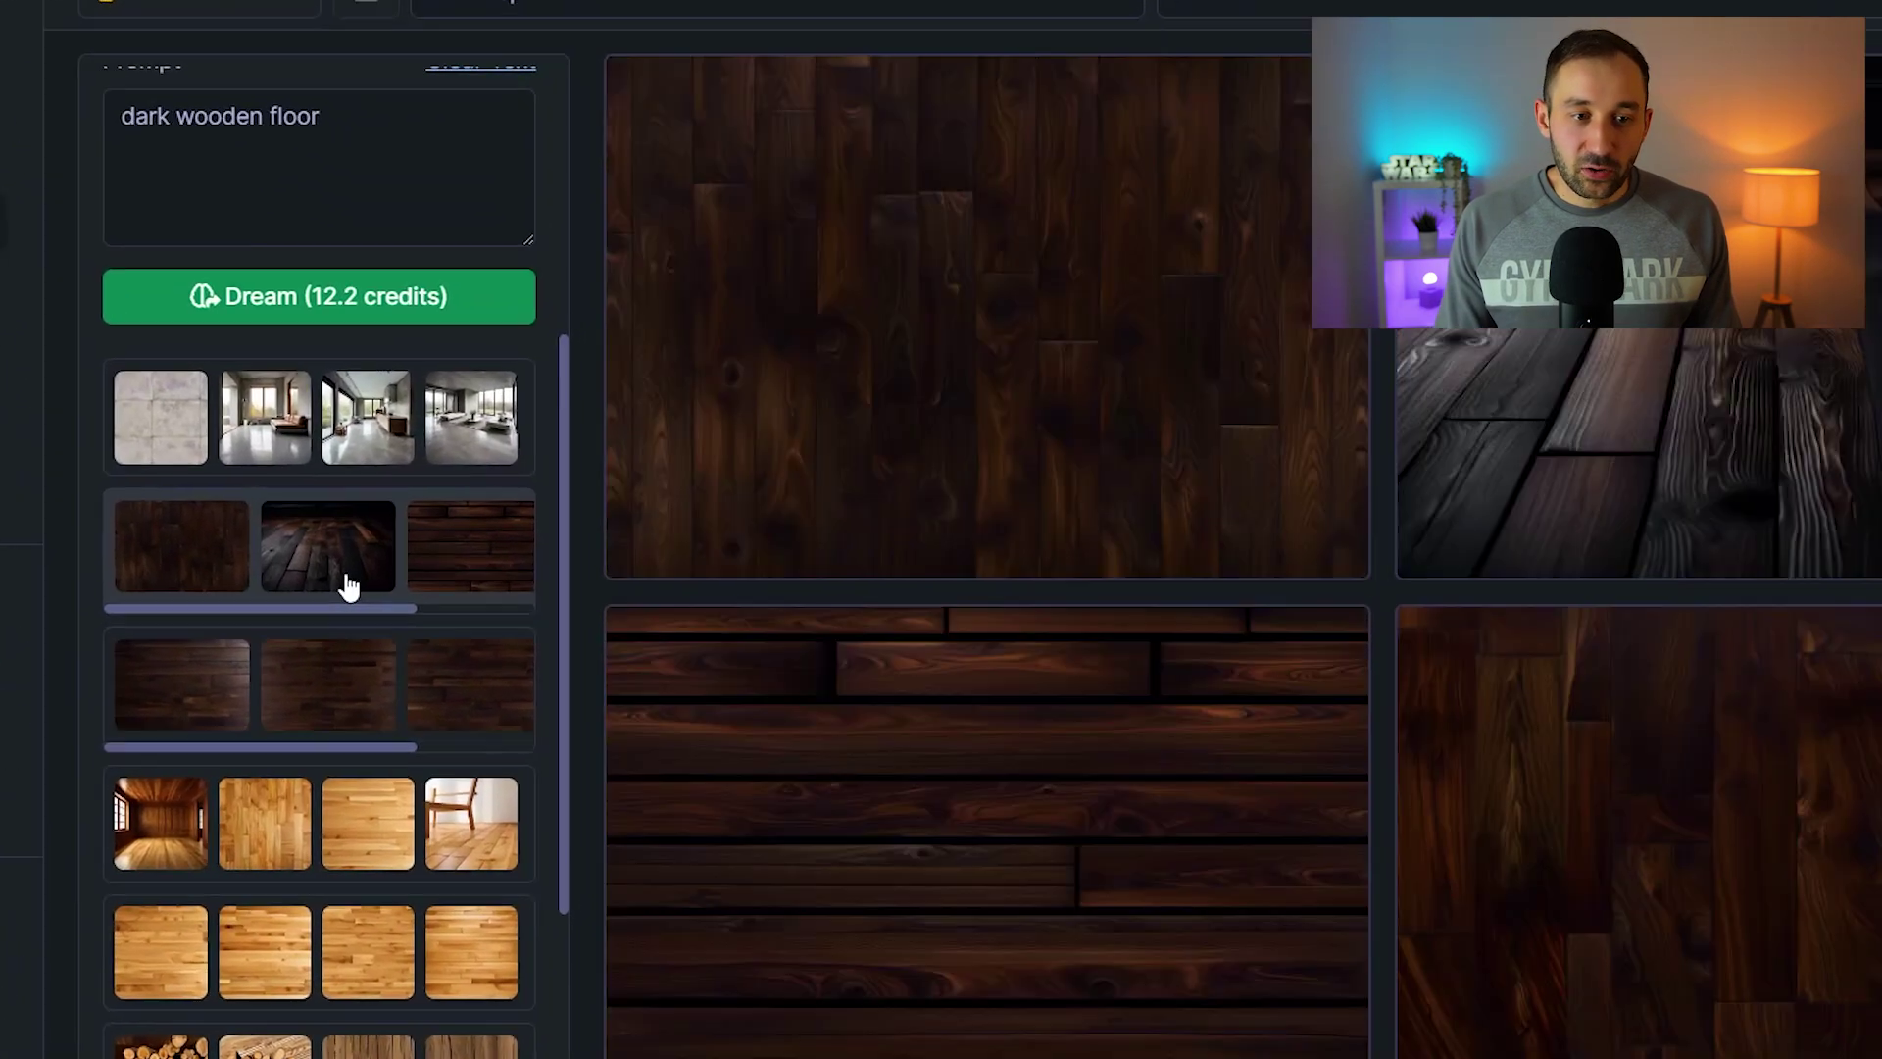
pyautogui.scroll(4, 306, 346)
pyautogui.scroll(1, 352, 469)
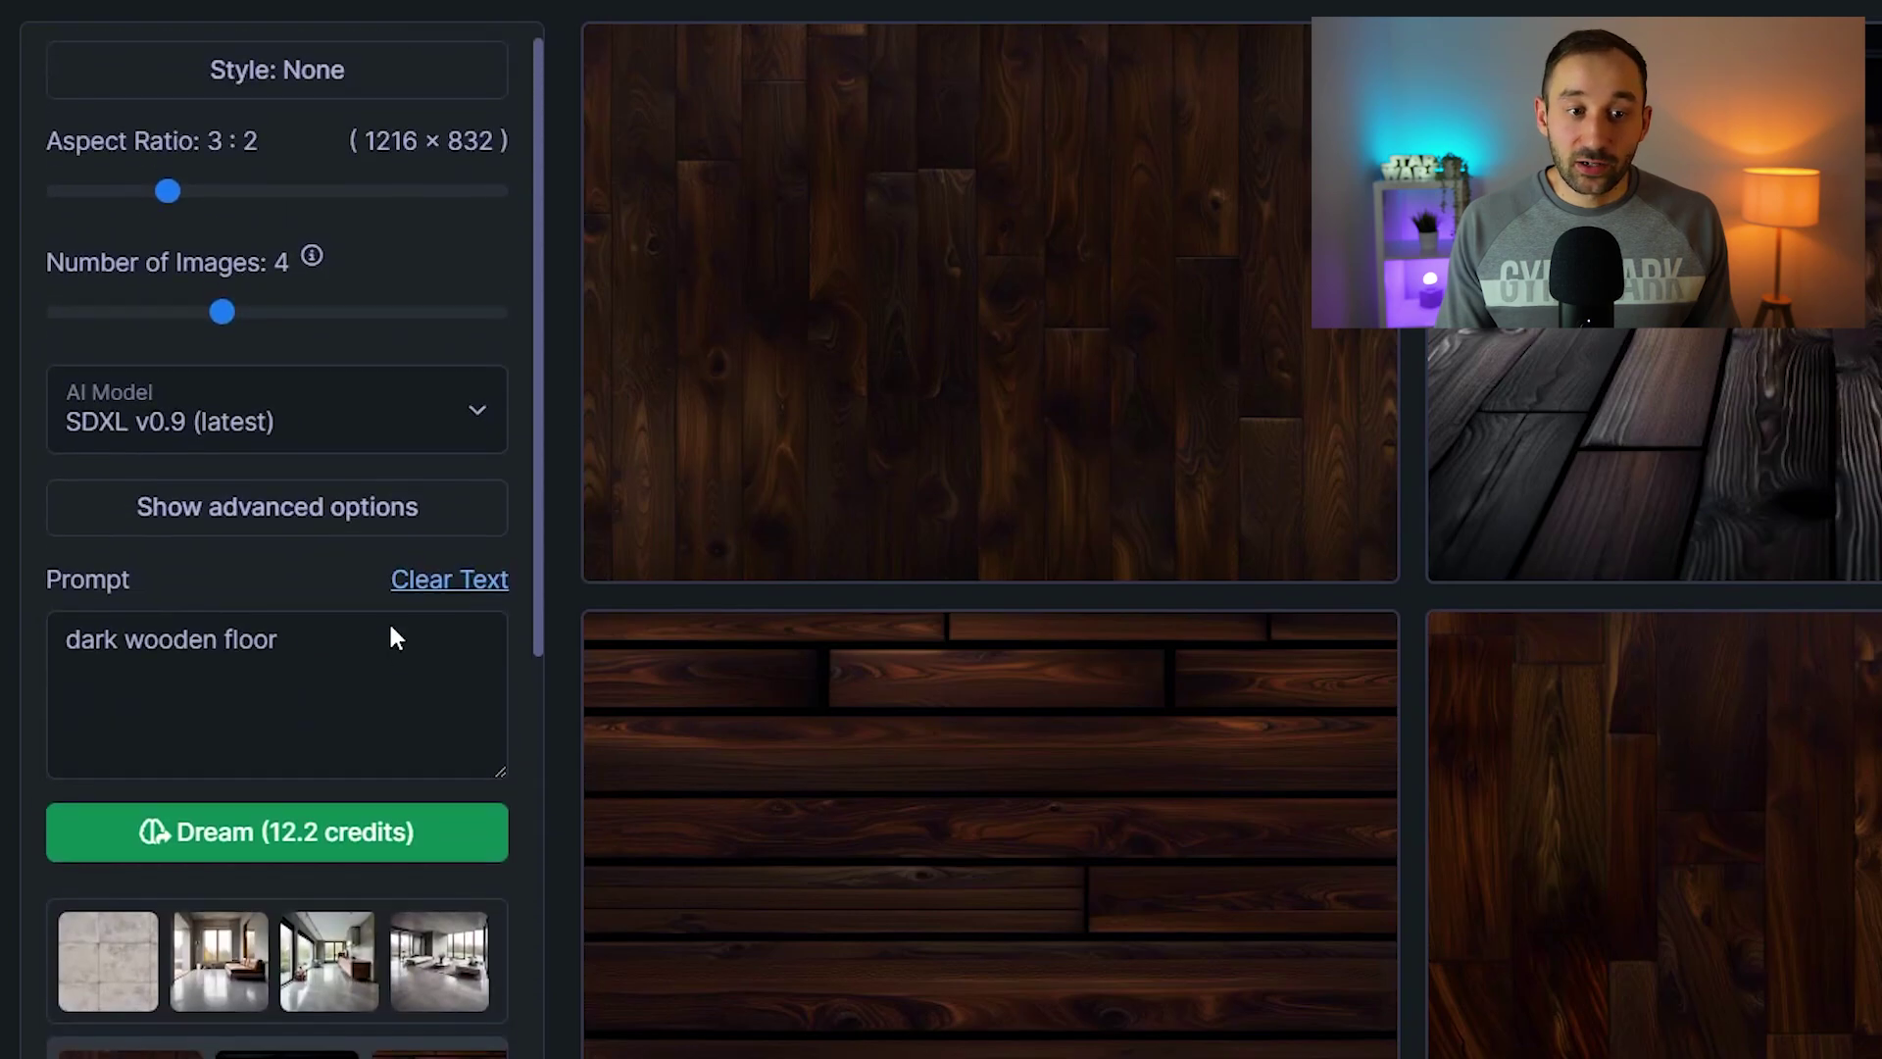
pyautogui.click(127, 422)
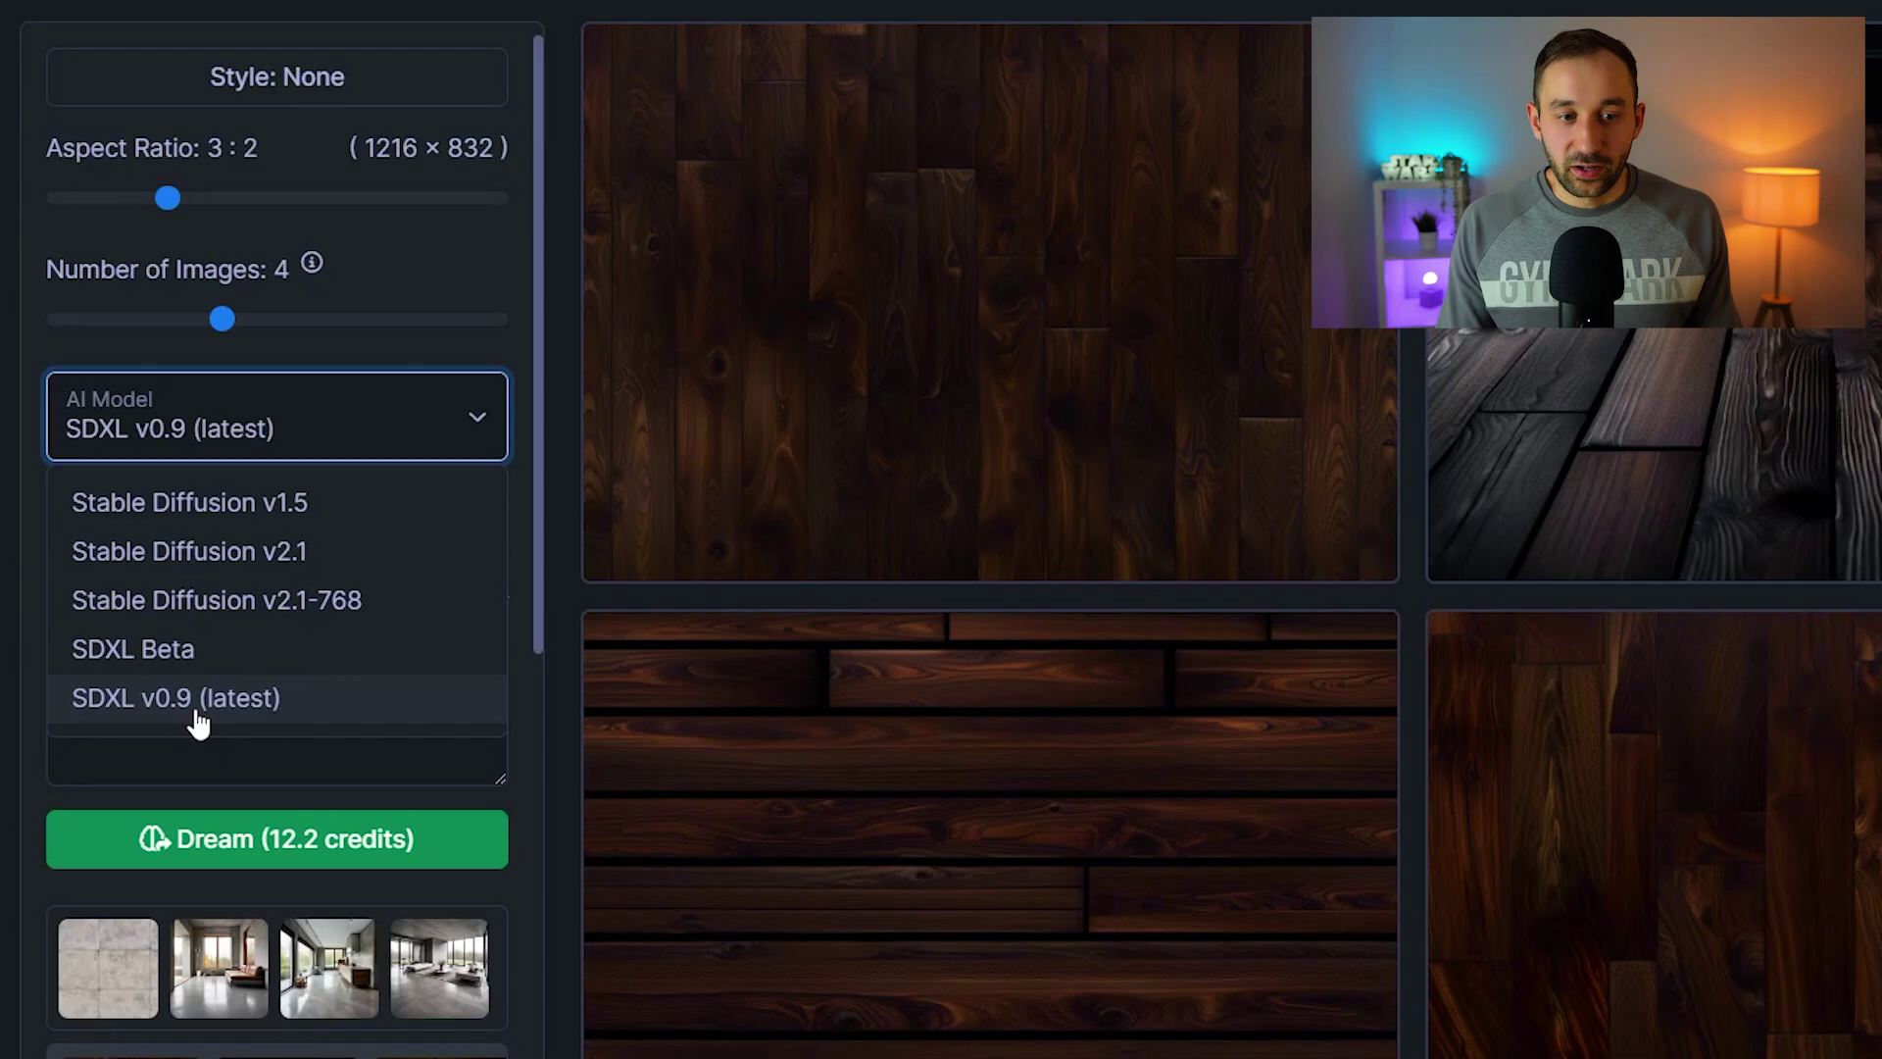
pyautogui.click(220, 714)
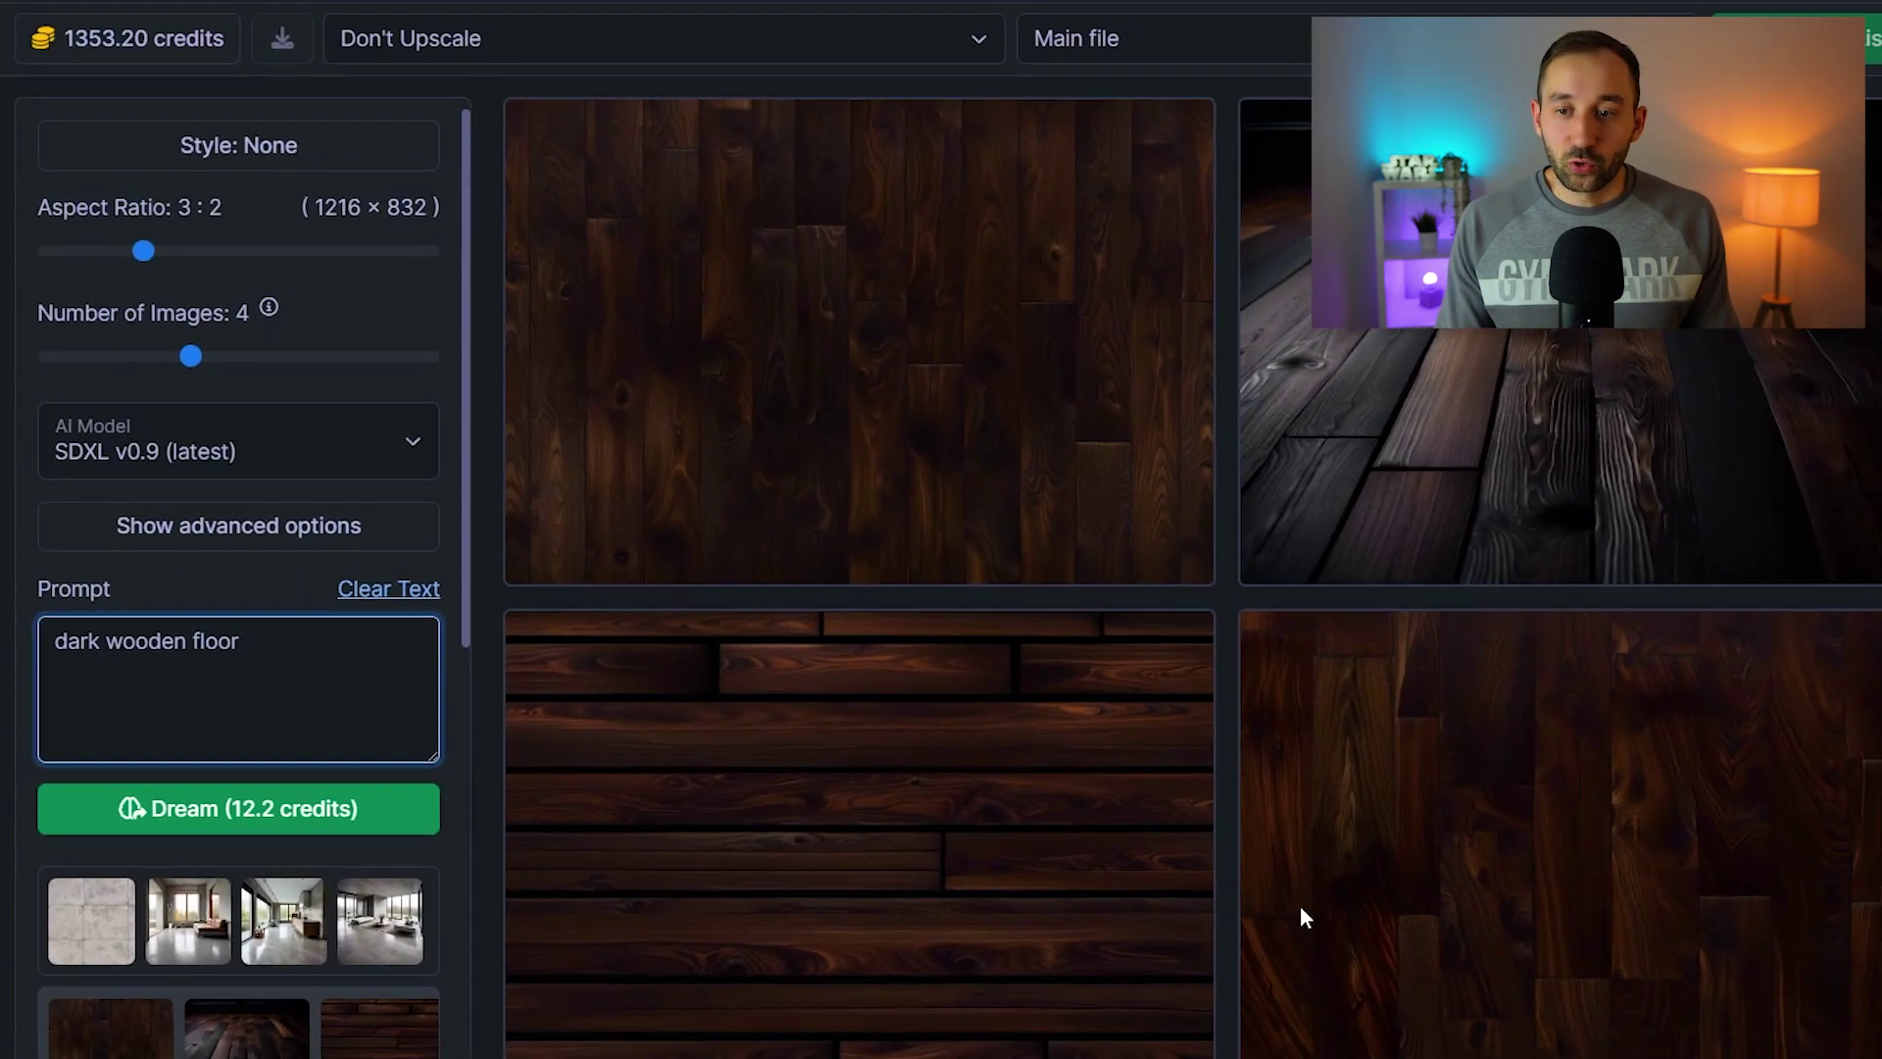
# Set generated images to Upscale x4, leaving the results file slot unchanged
pyautogui.click(399, 57)
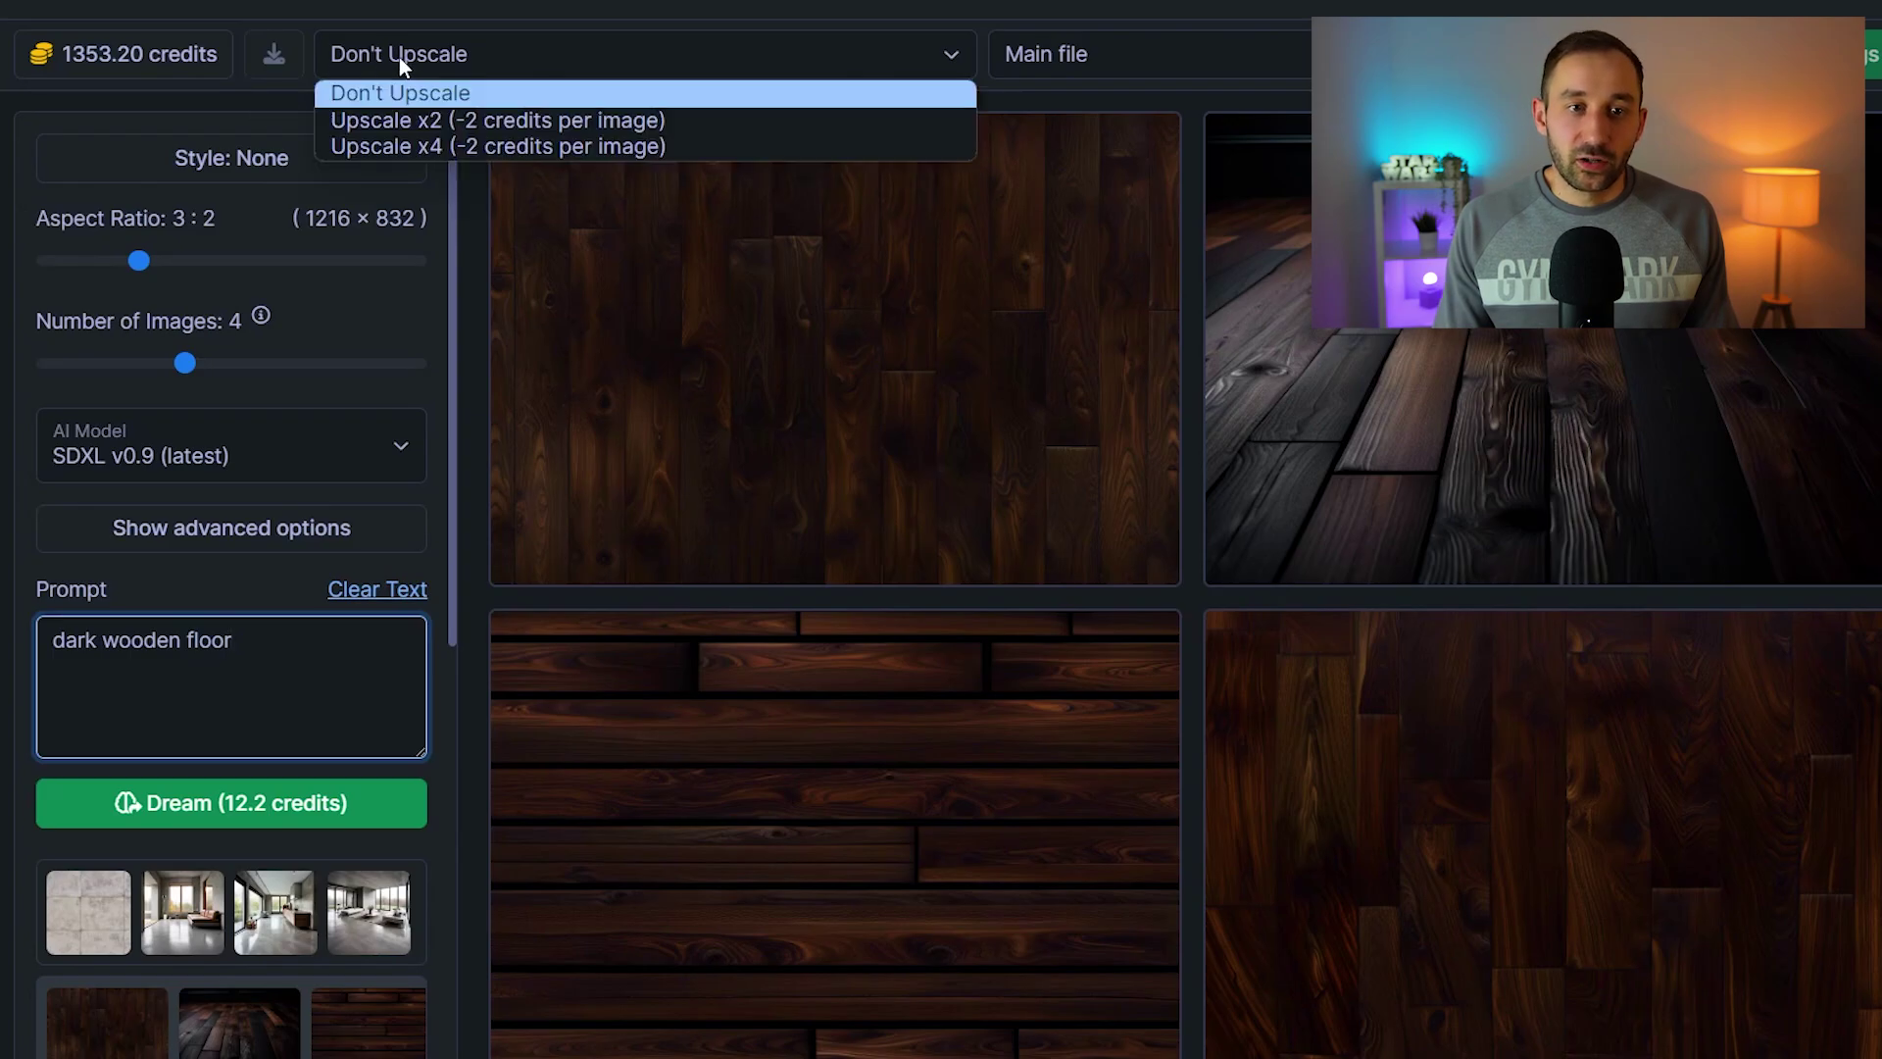
pyautogui.click(475, 145)
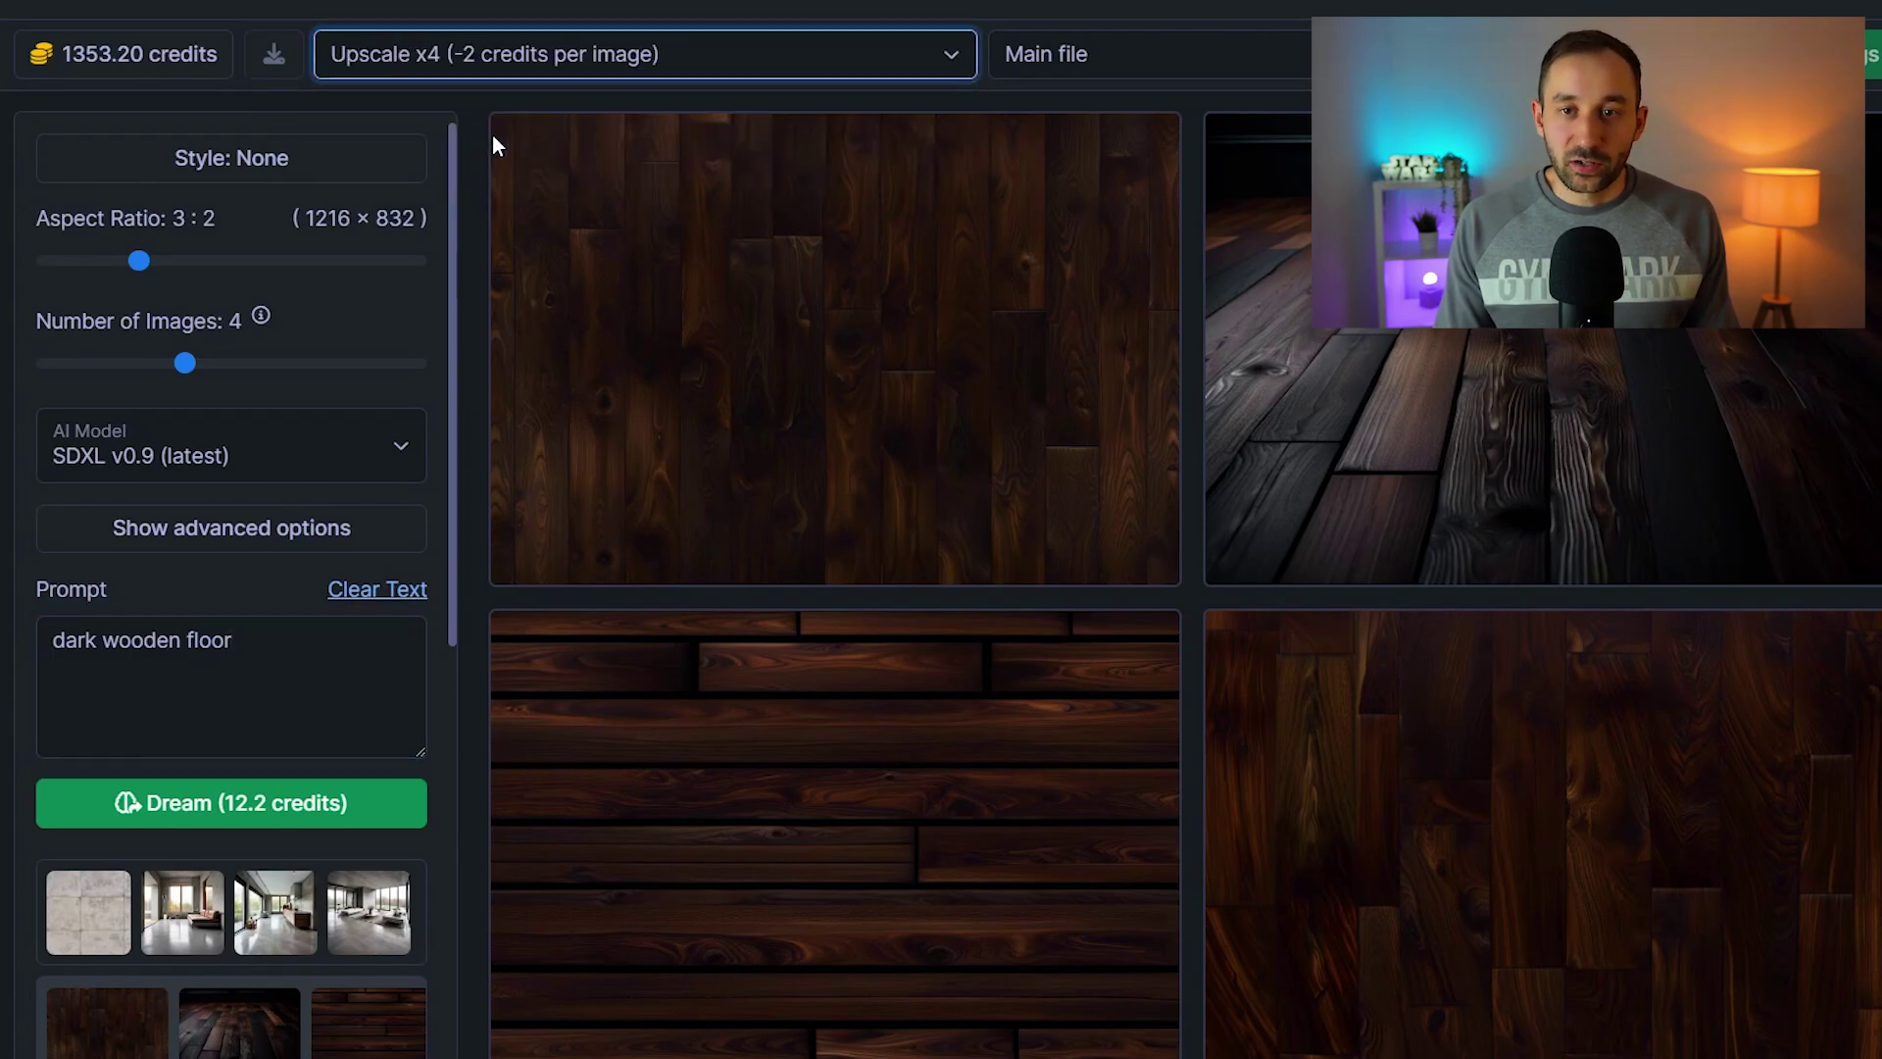
pyautogui.click(1289, 56)
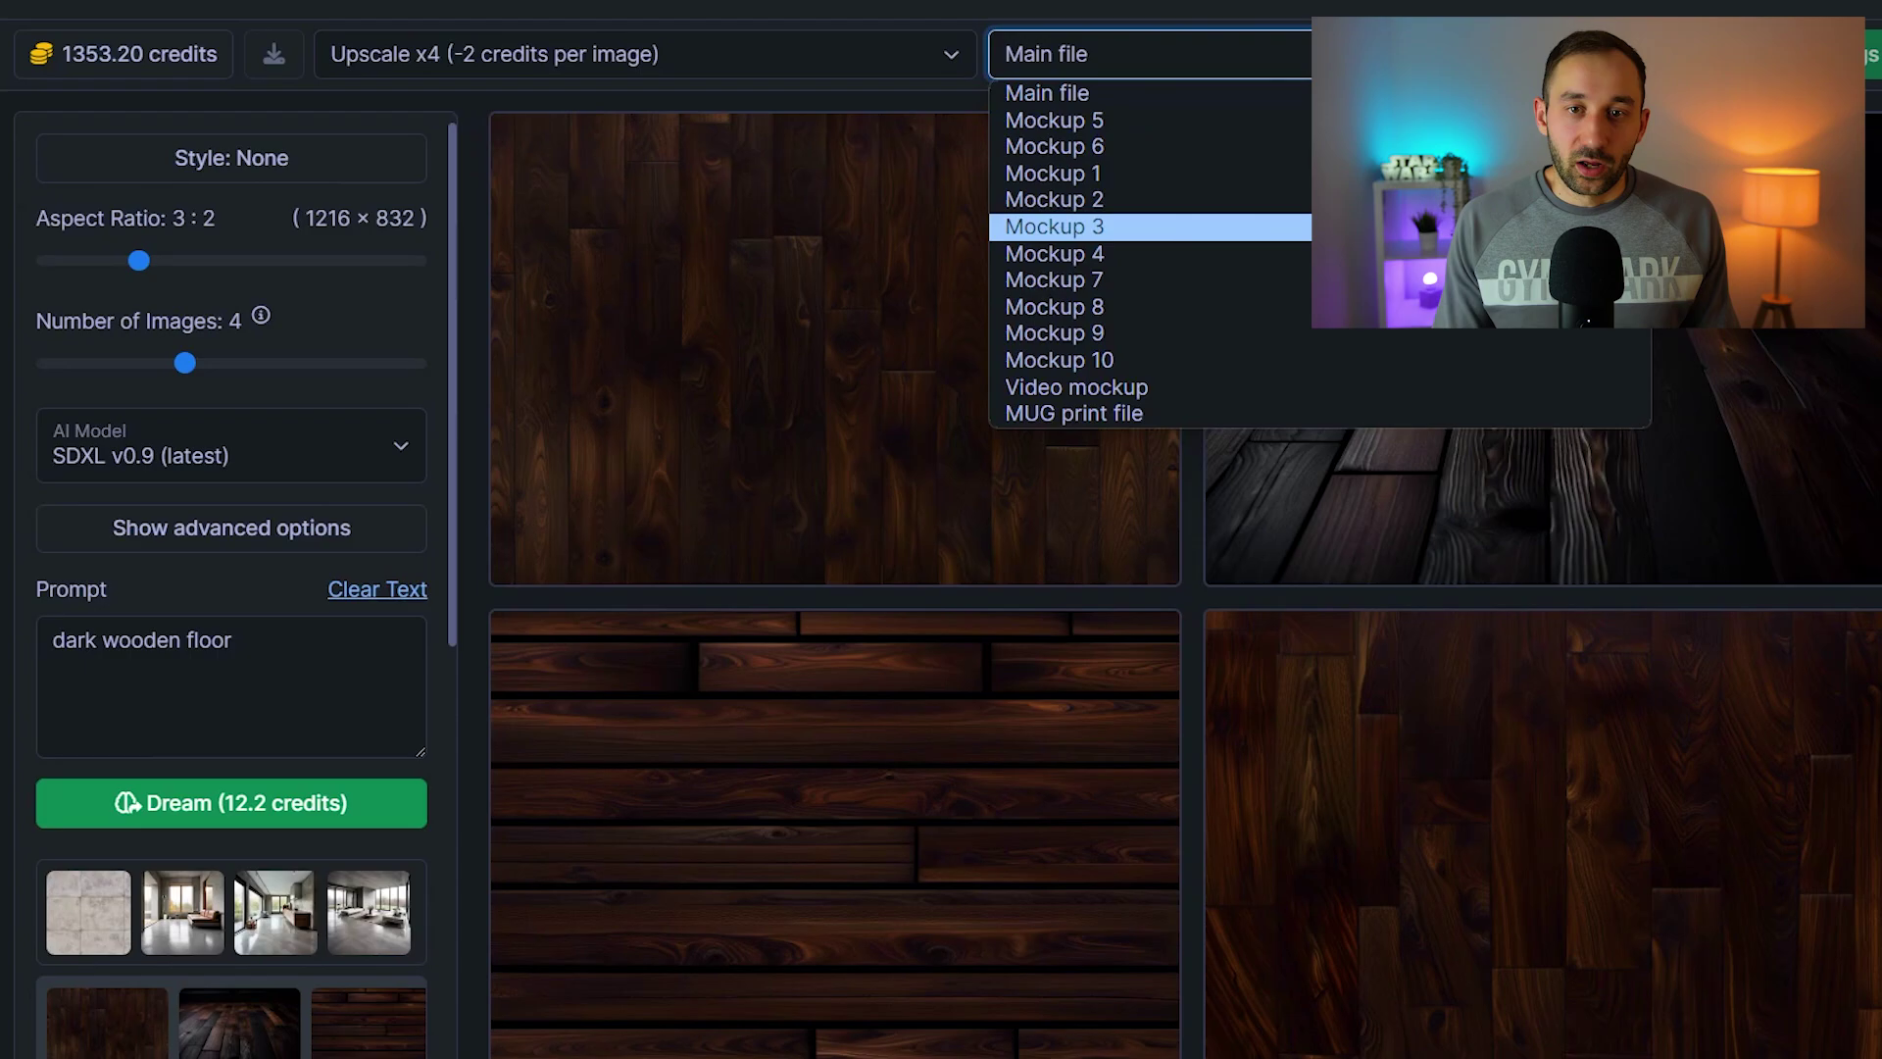
pyautogui.press('Escape')
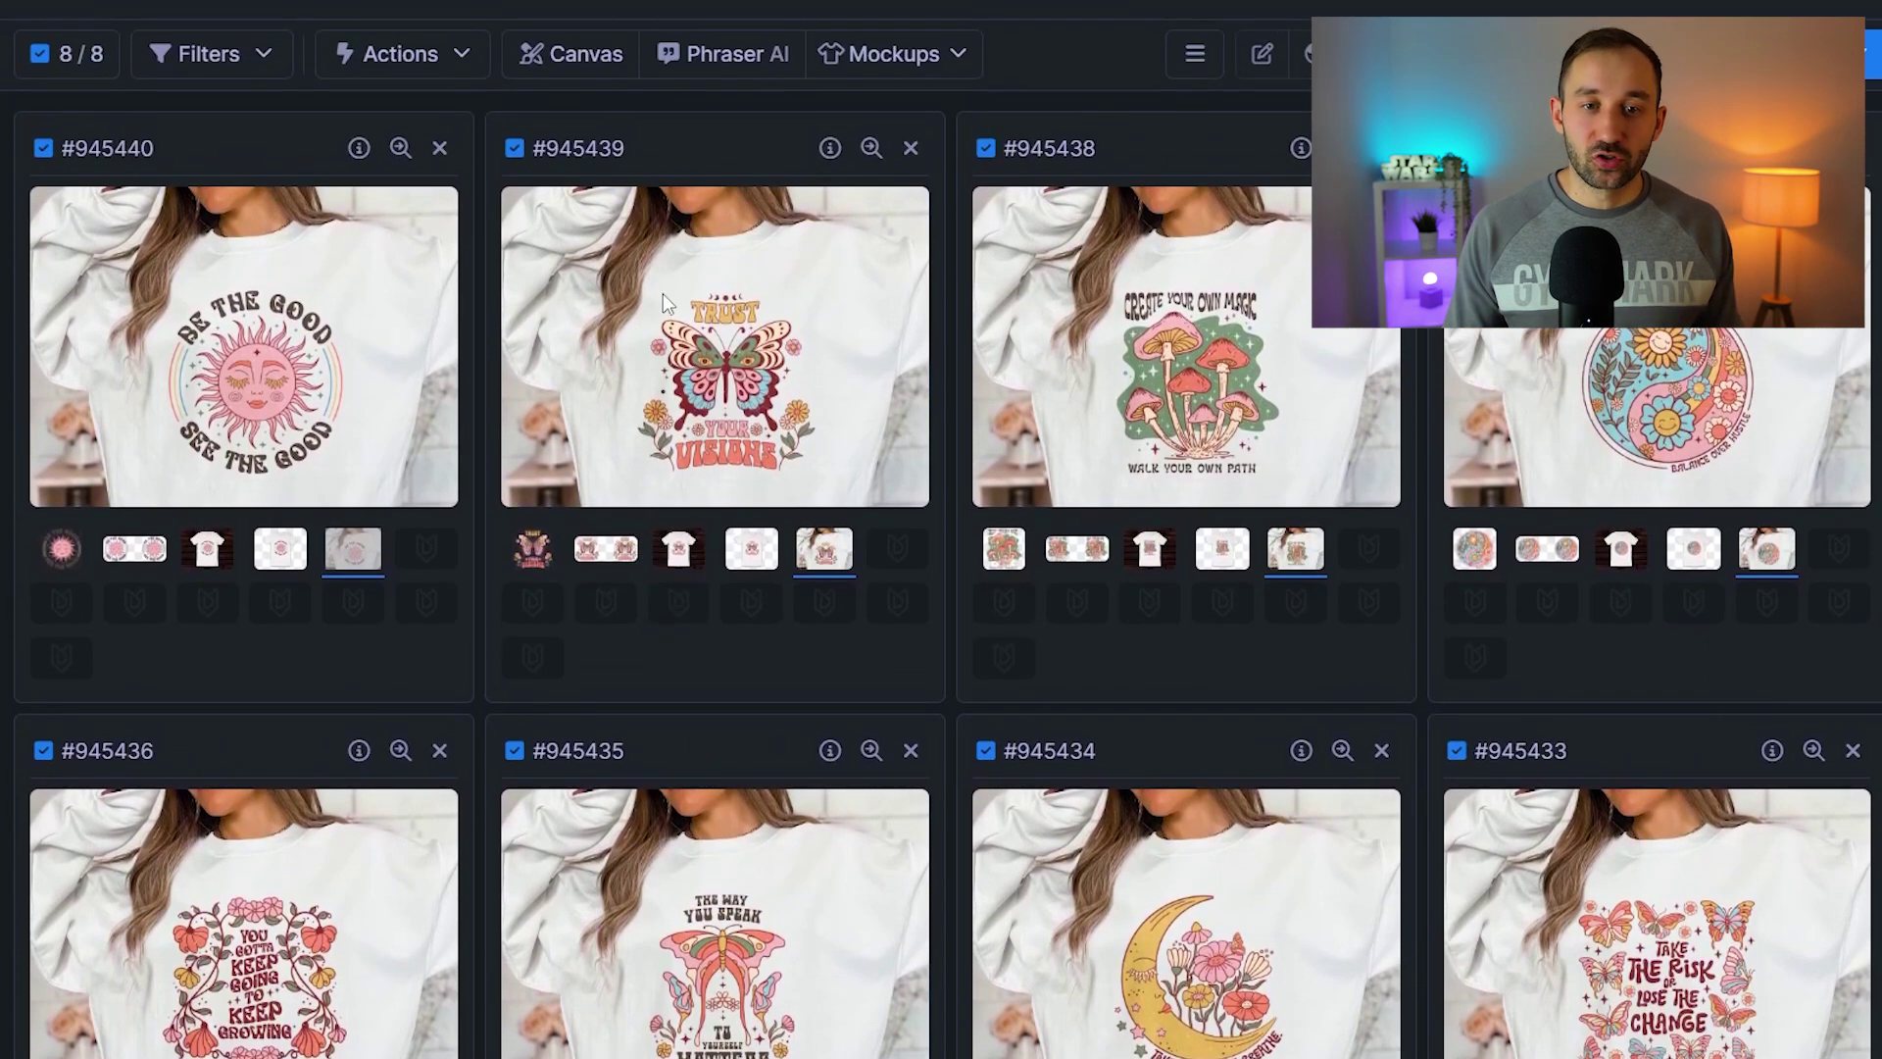
# Use the Mockup 3 photo as input for listing #945440 and fit the canvas to 2000×1500
pyautogui.click(585, 53)
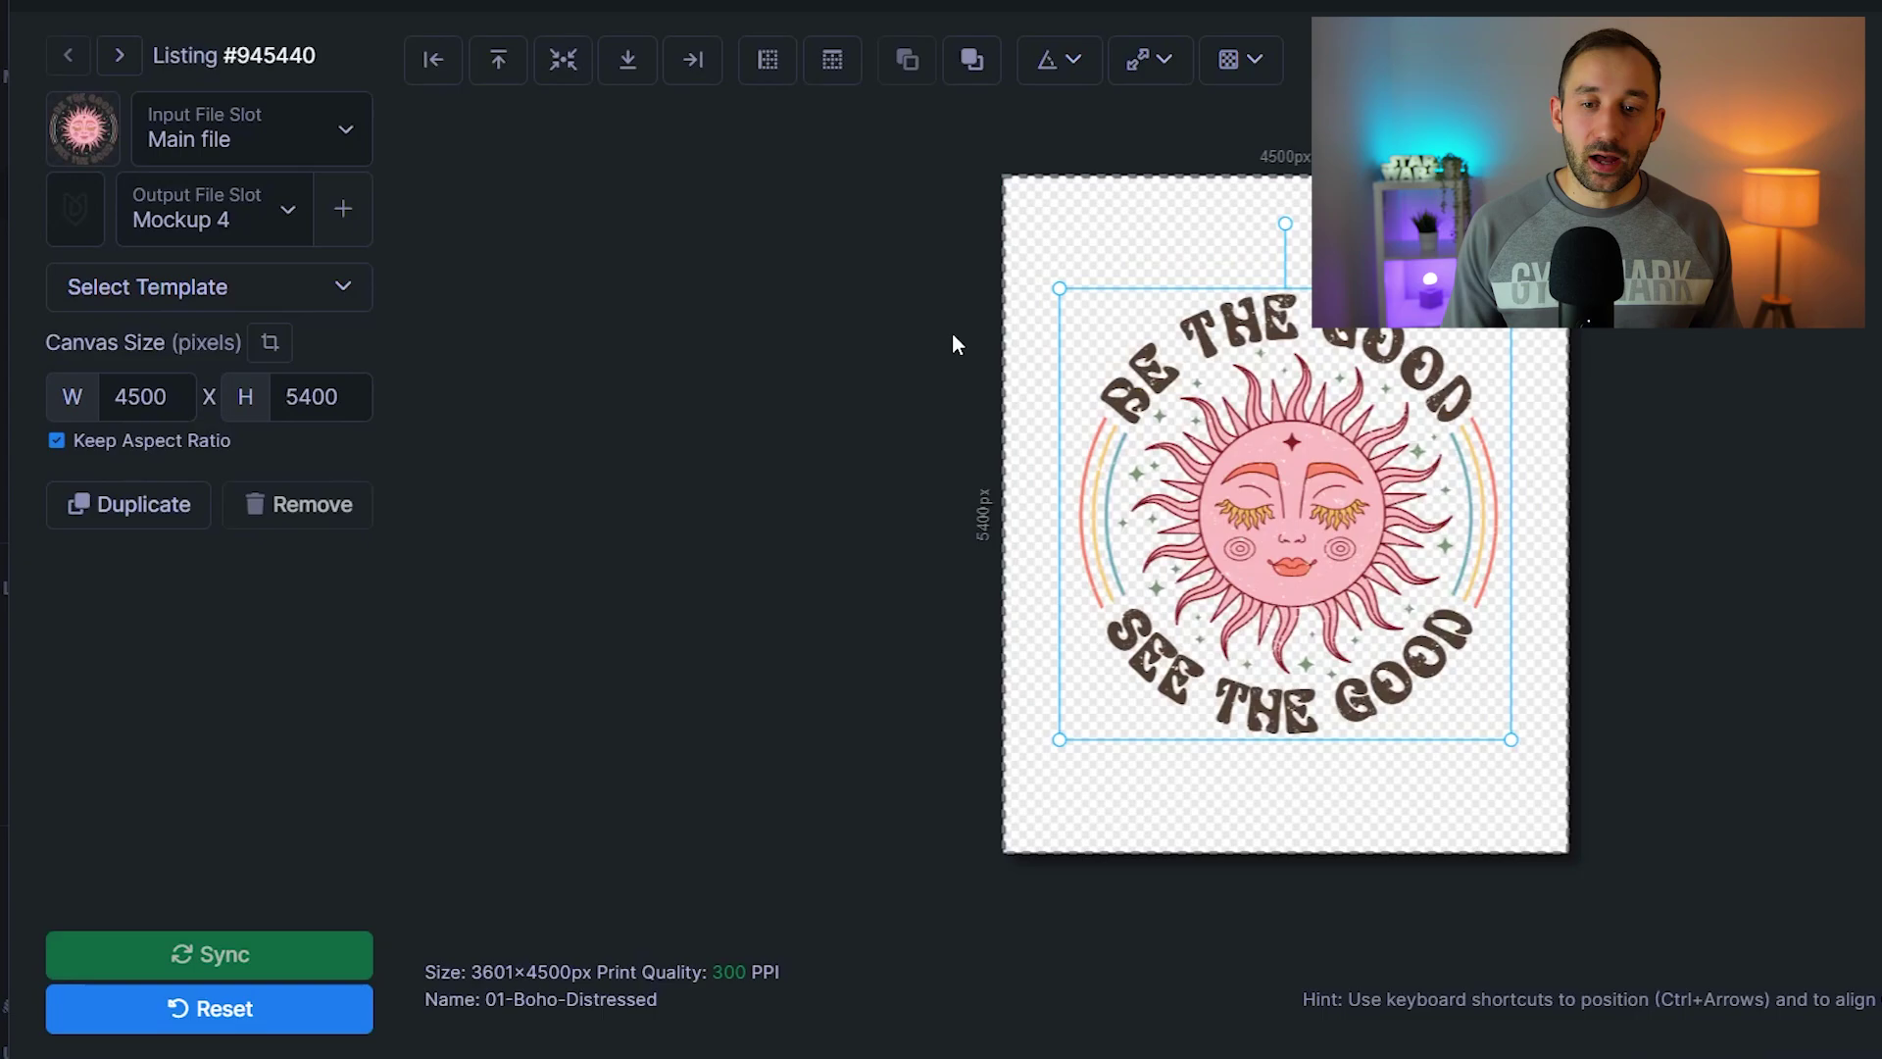
pyautogui.click(250, 129)
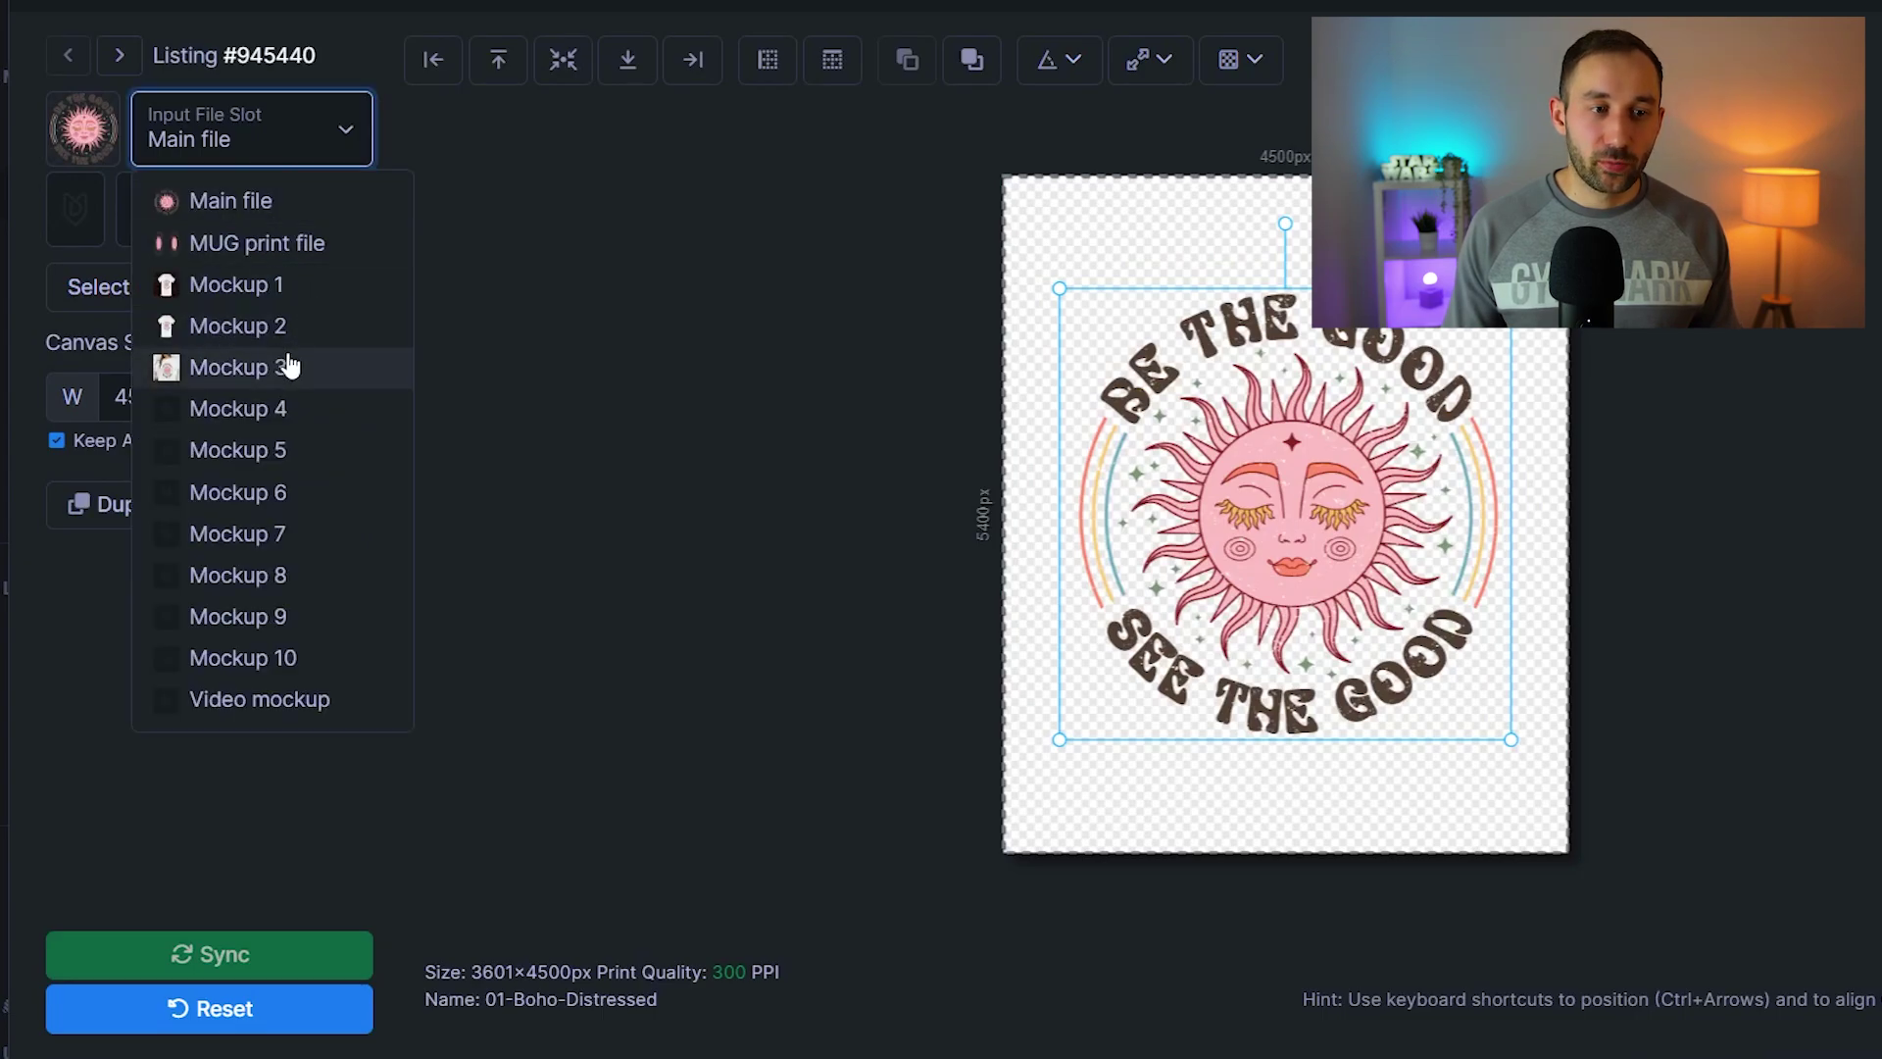
pyautogui.click(235, 366)
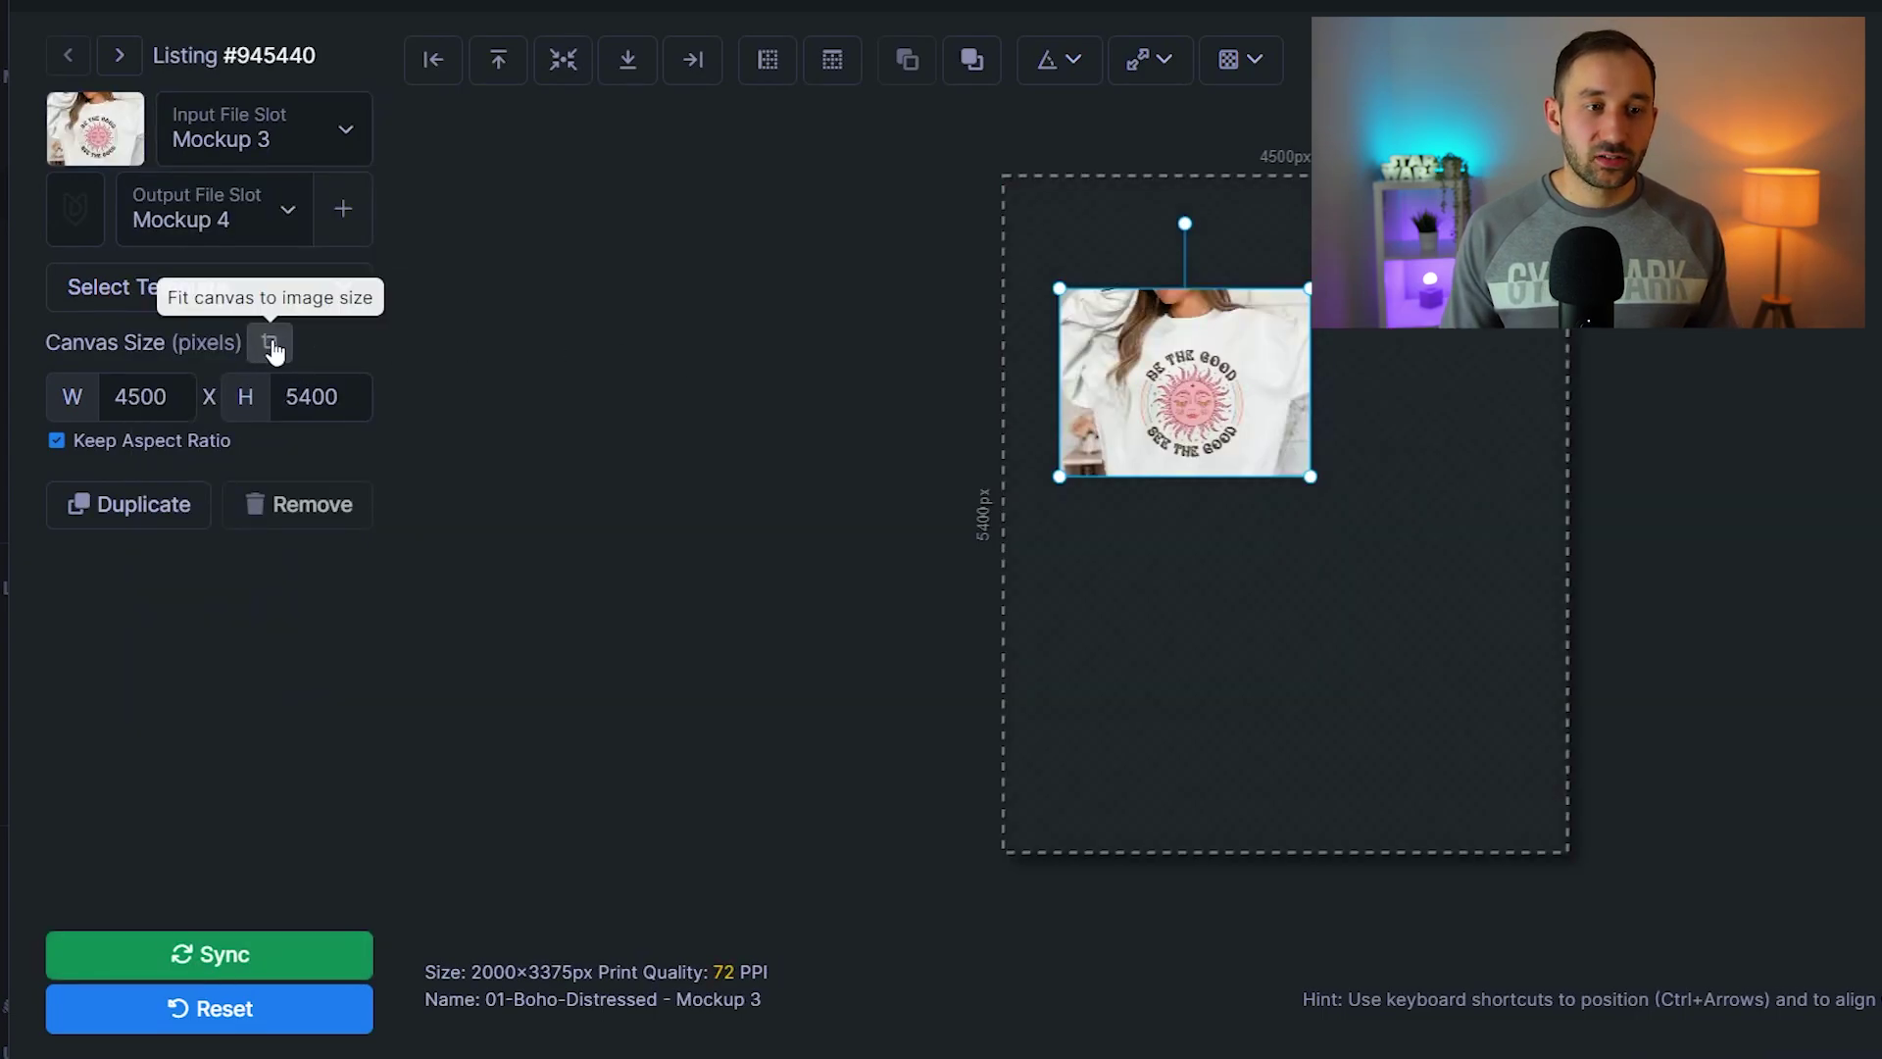
pyautogui.click(267, 347)
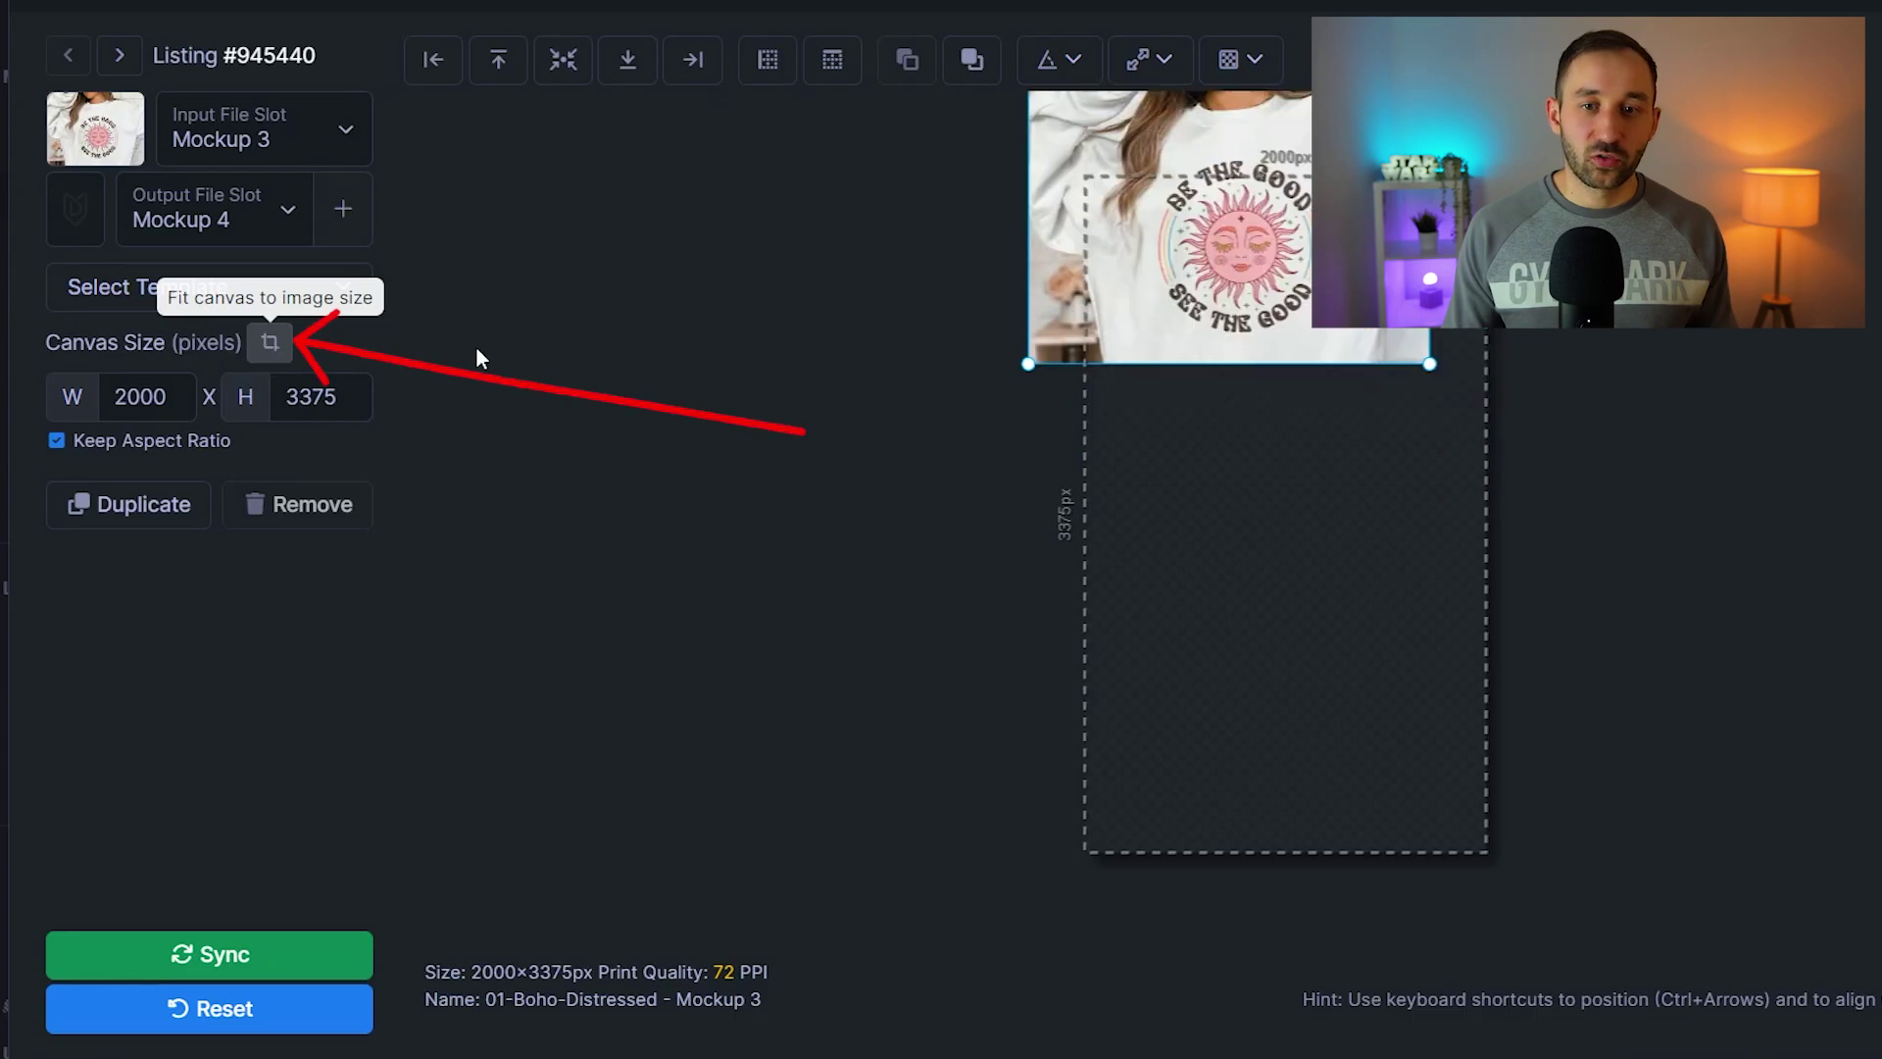
pyautogui.click(268, 344)
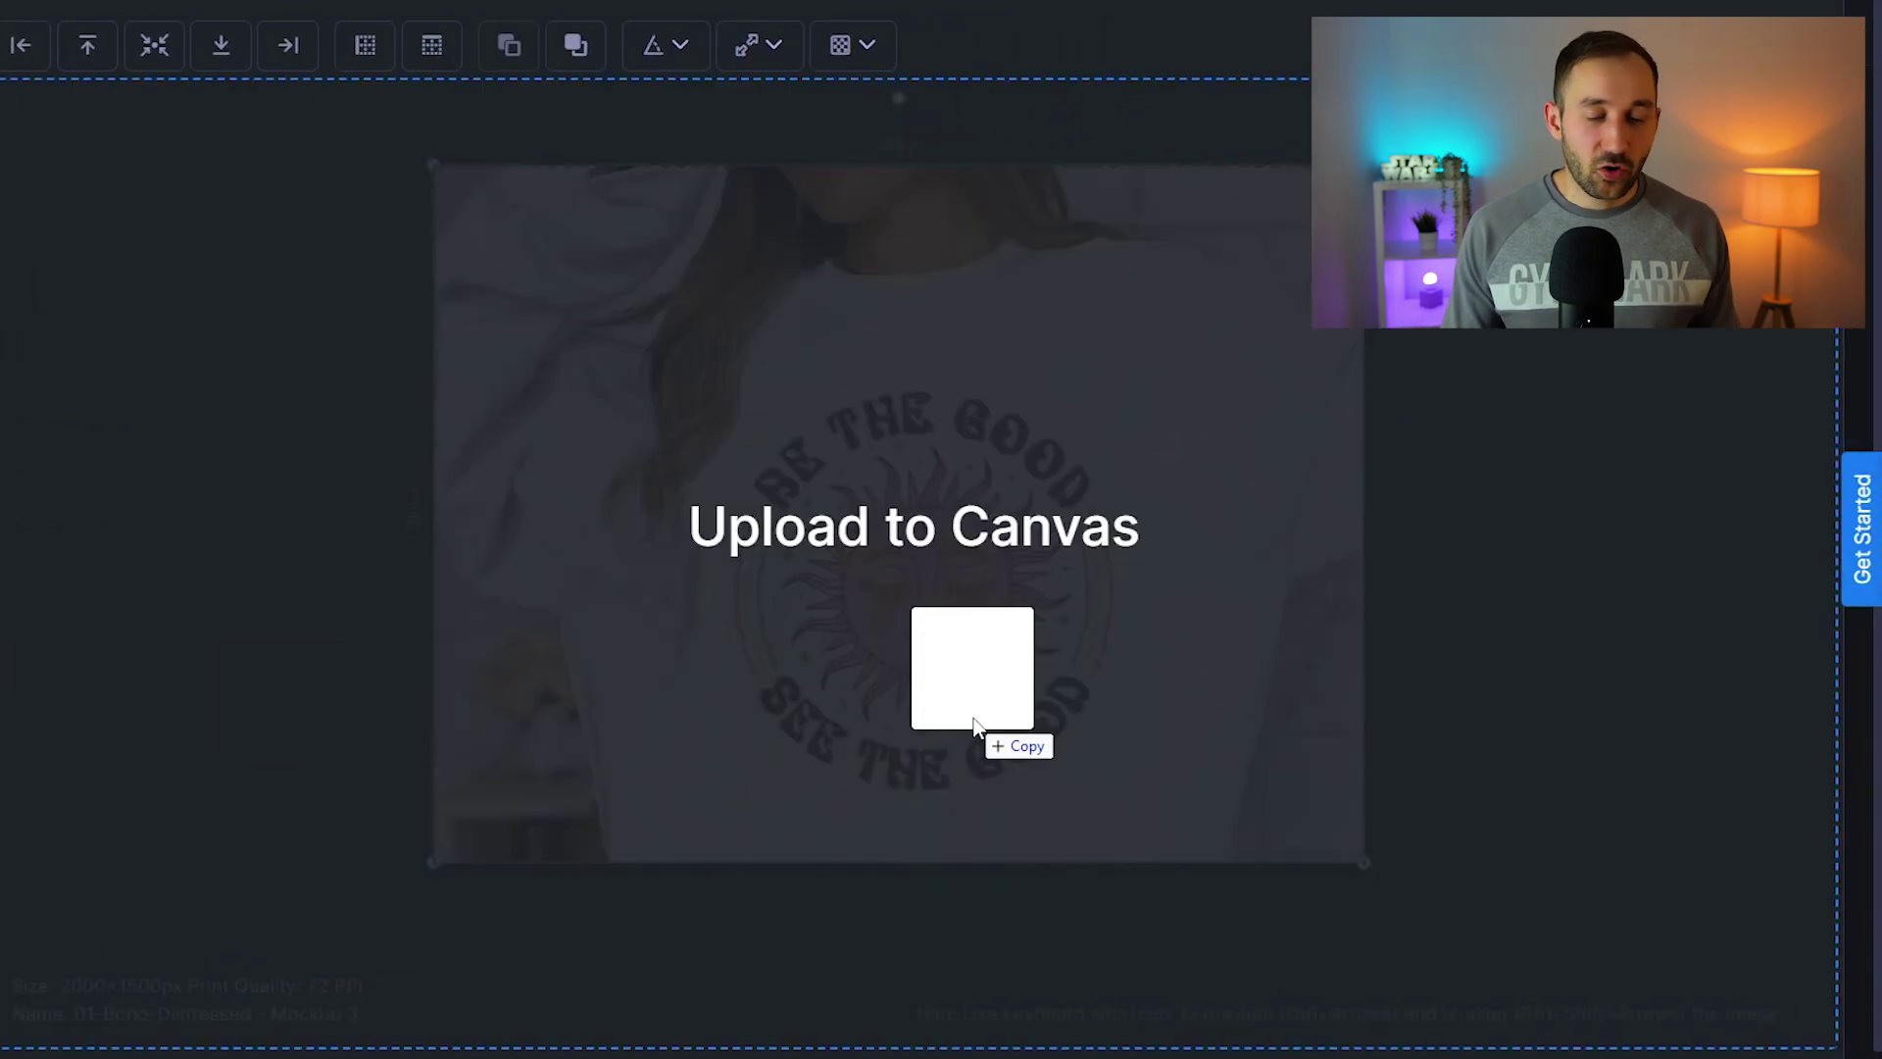
# Add the Retro Teestore logo and size it into the sweatshirt's bottom-right corner
pyautogui.moveTo(913, 118); pyautogui.dragTo(975, 723)
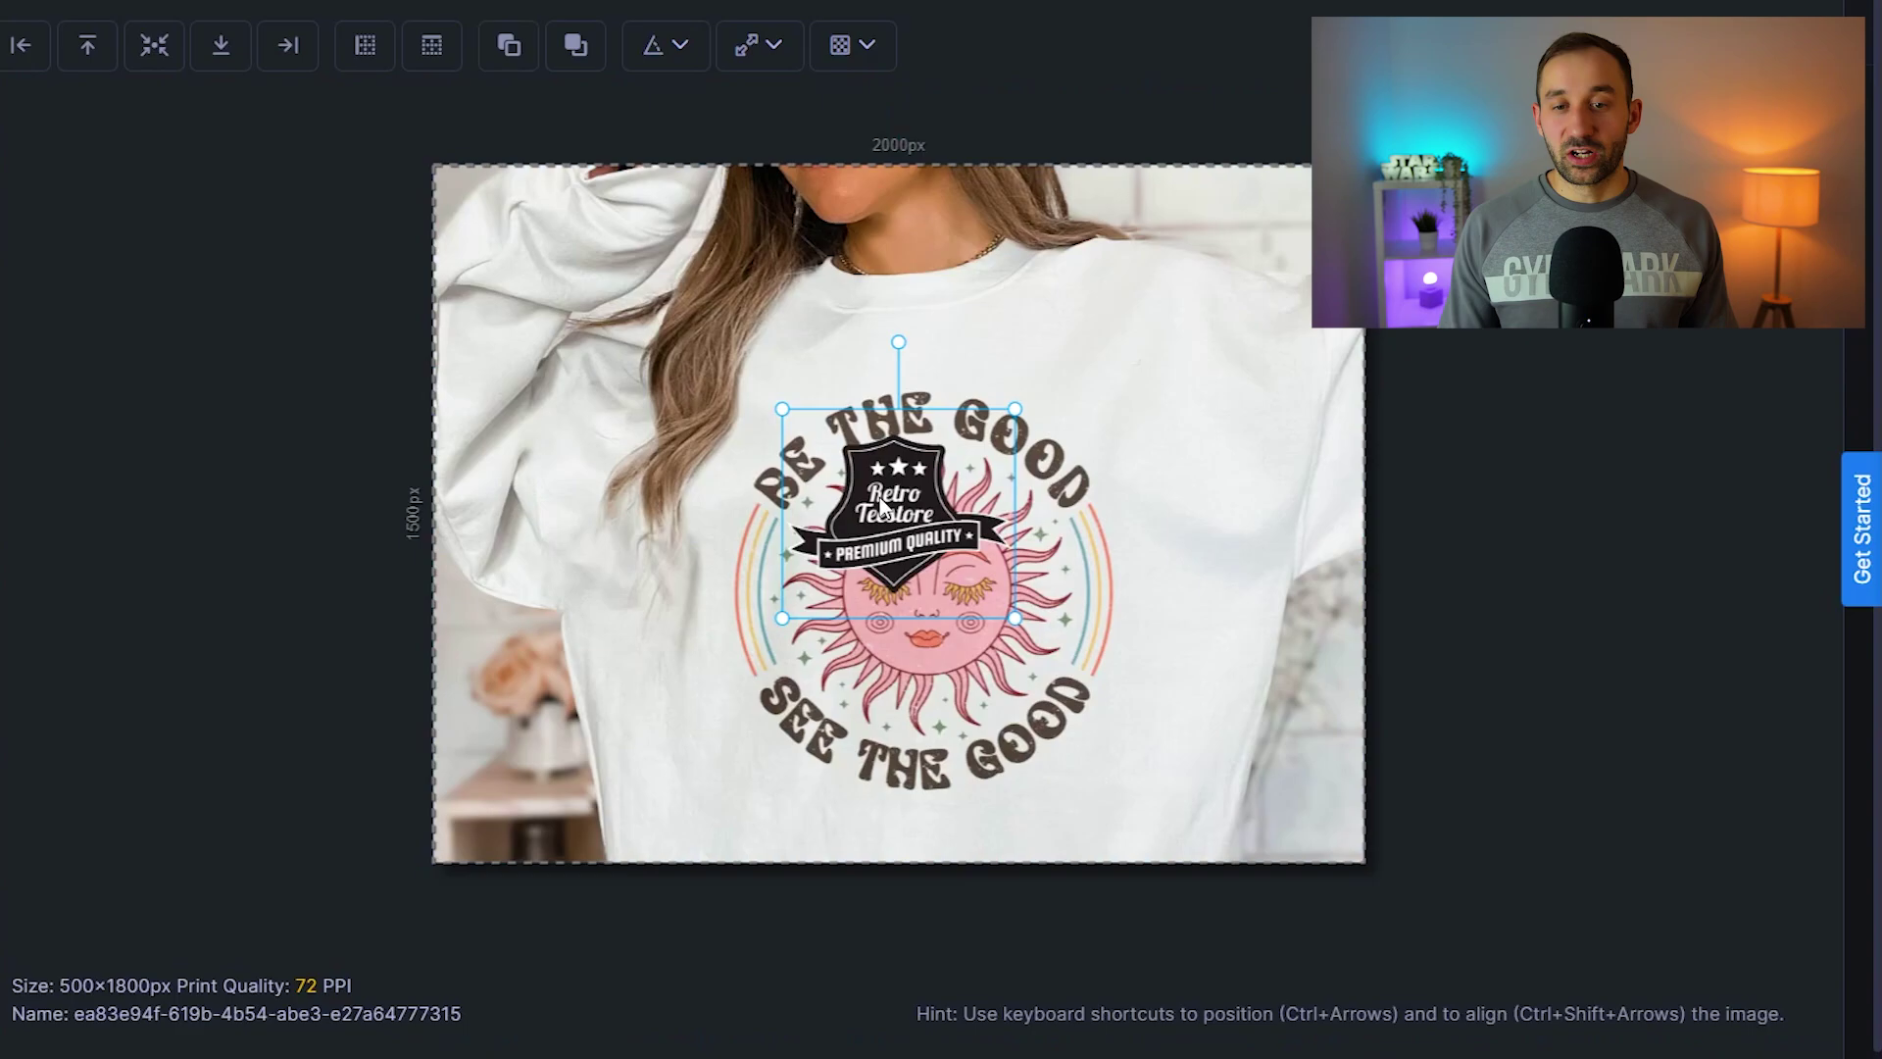
pyautogui.moveTo(880, 507); pyautogui.dragTo(1223, 646)
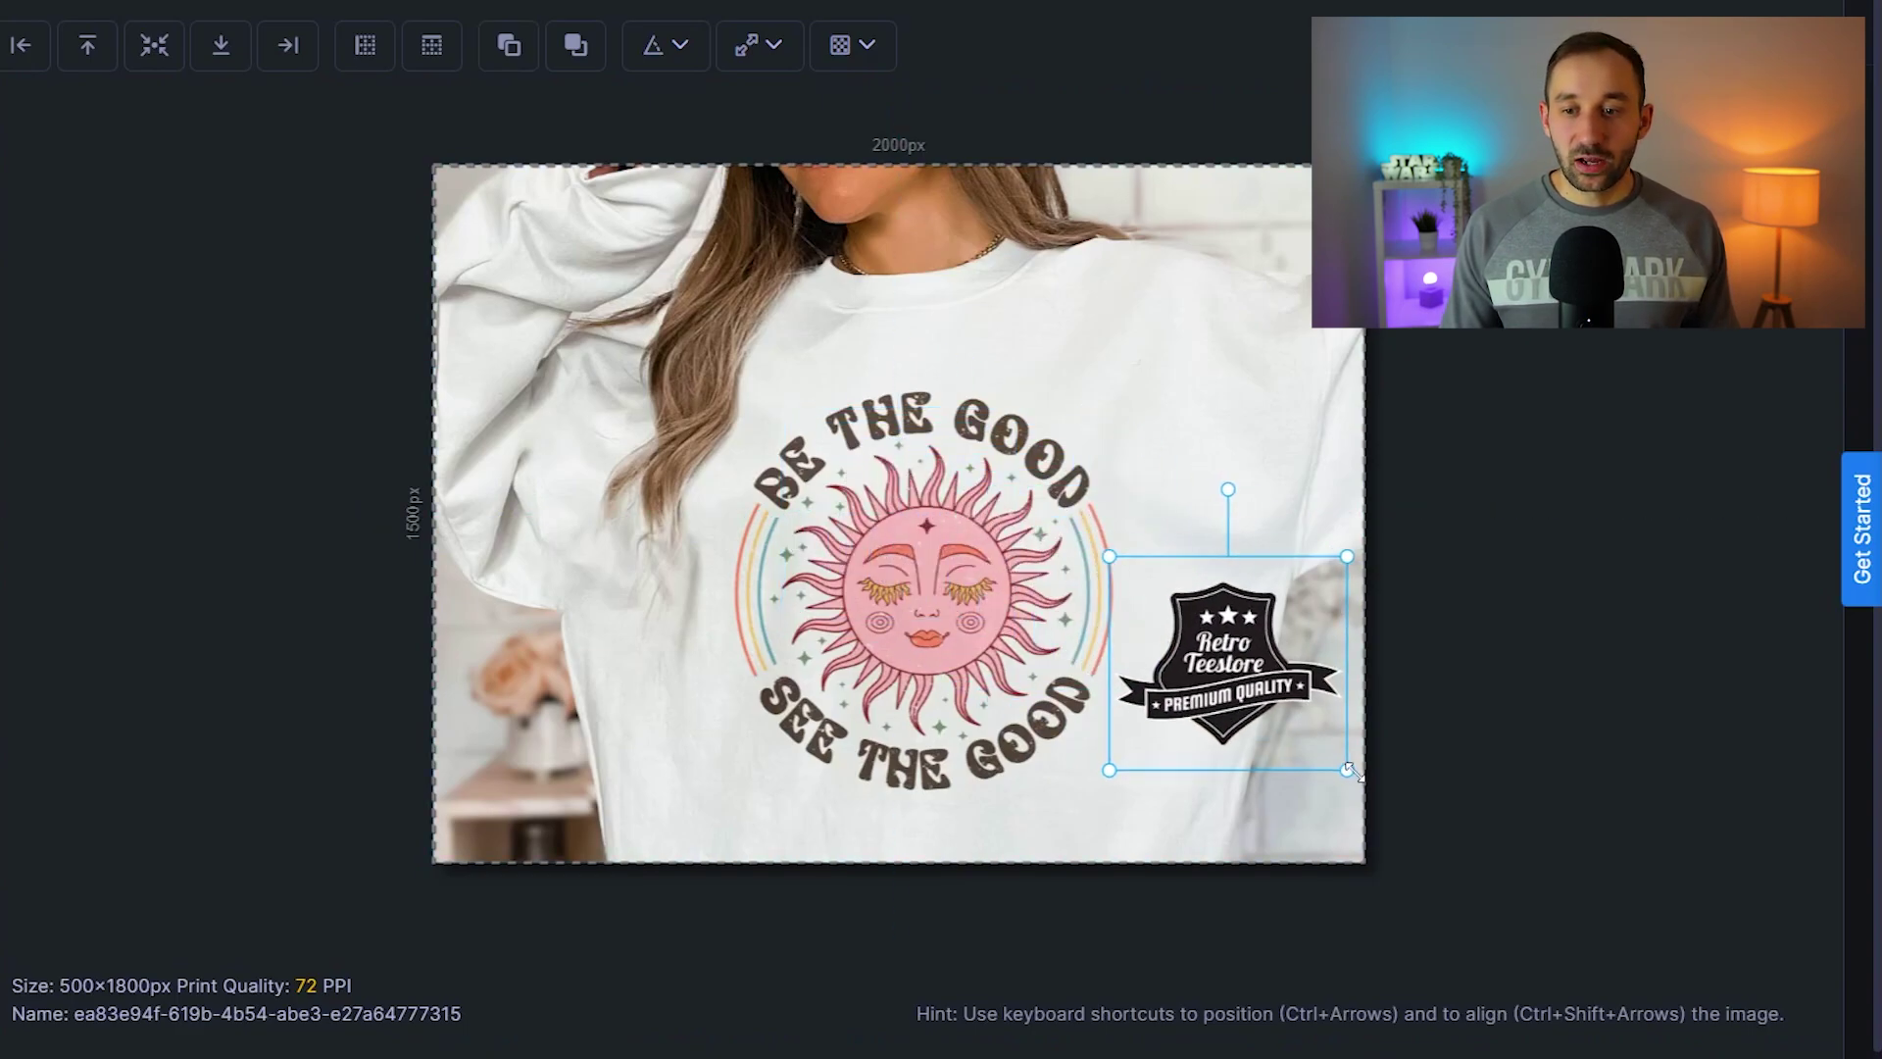
pyautogui.moveTo(1352, 760)
pyautogui.mouseDown()
pyautogui.moveTo(1227, 791)
pyautogui.moveTo(1249, 746)
pyautogui.mouseUp()
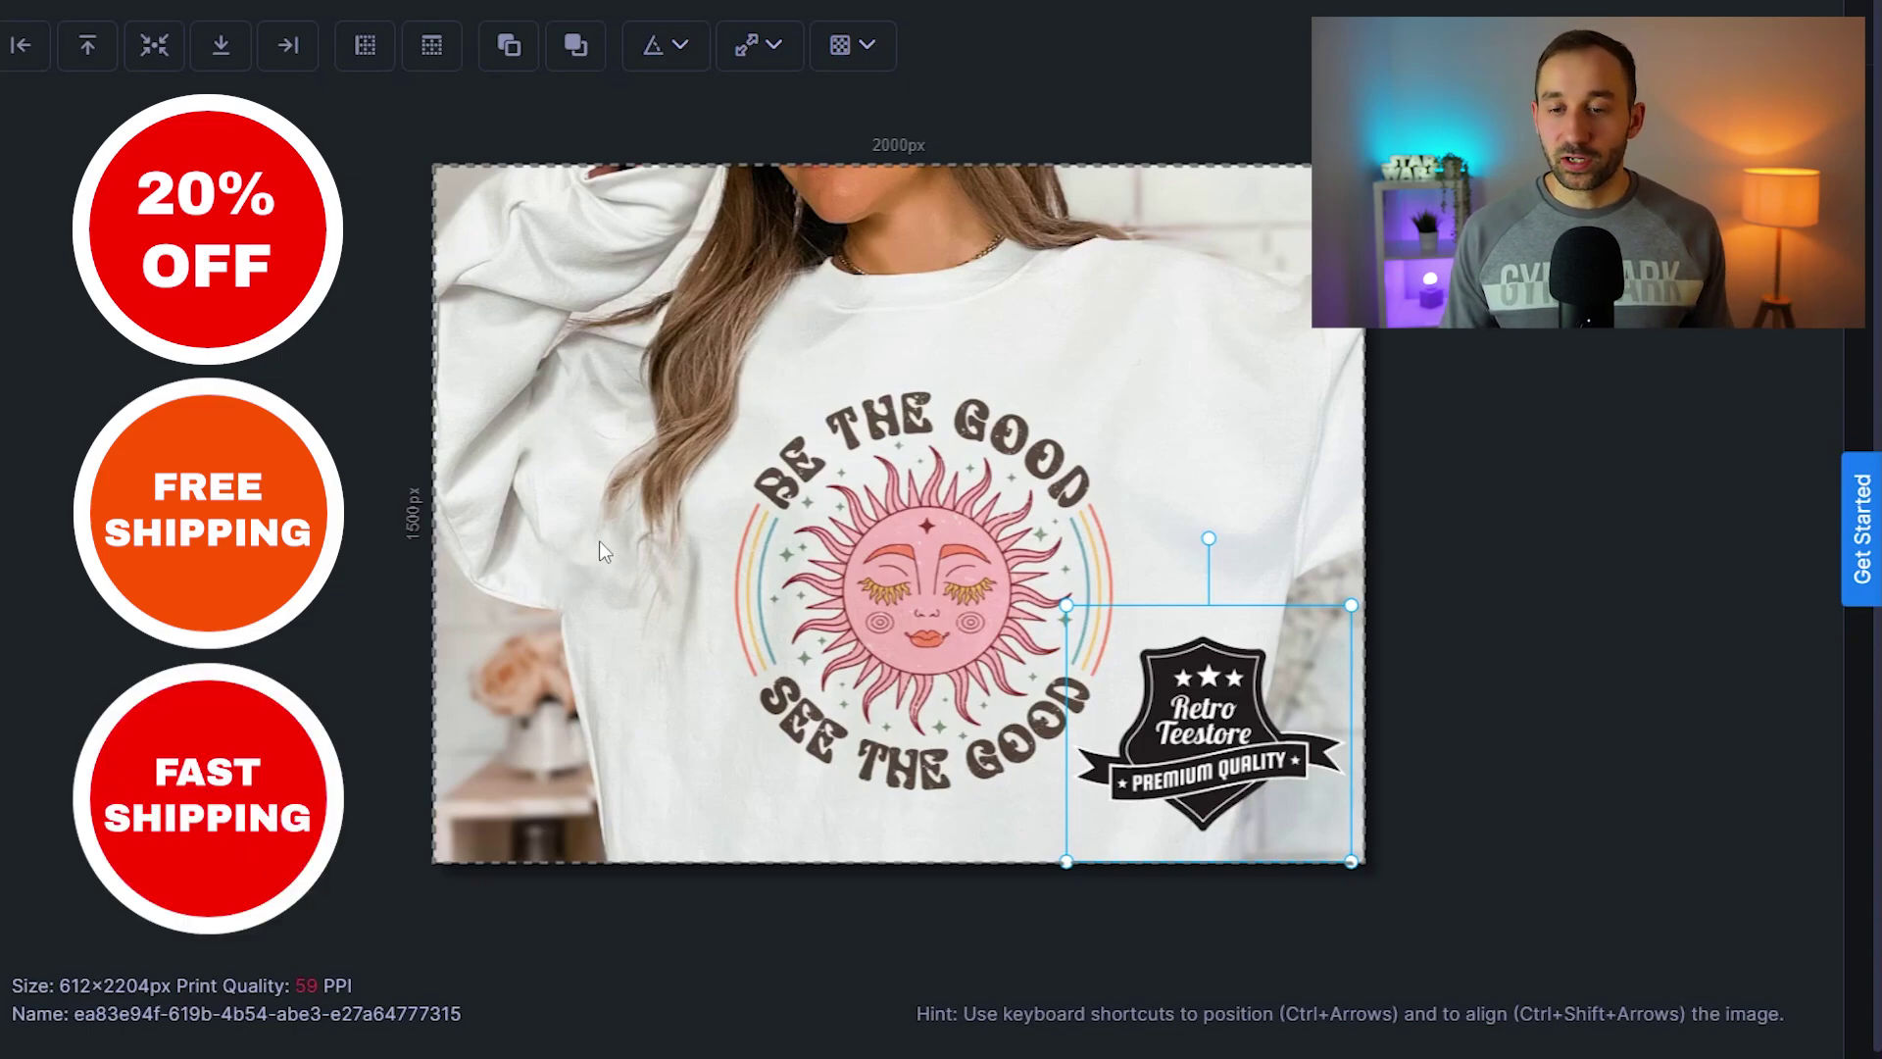
pyautogui.moveTo(1349, 860); pyautogui.dragTo(1343, 850)
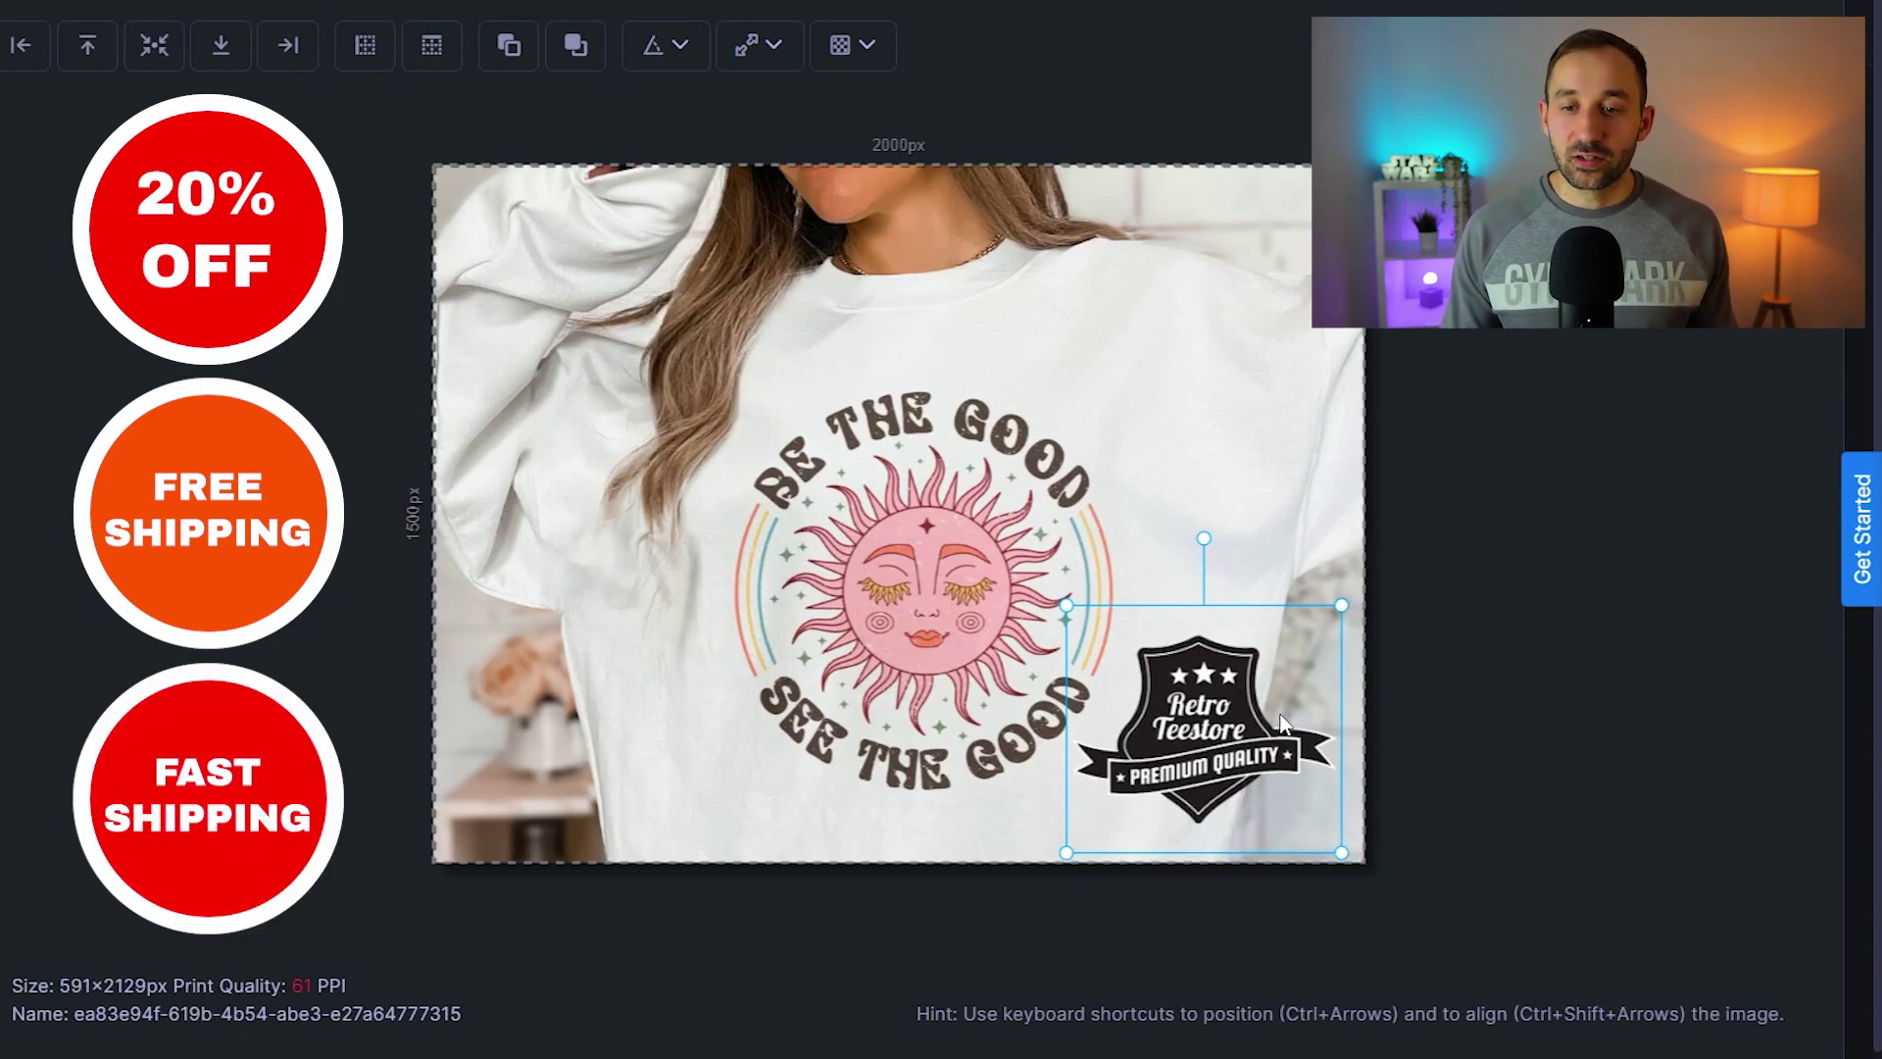
pyautogui.moveTo(1283, 722); pyautogui.dragTo(1284, 702)
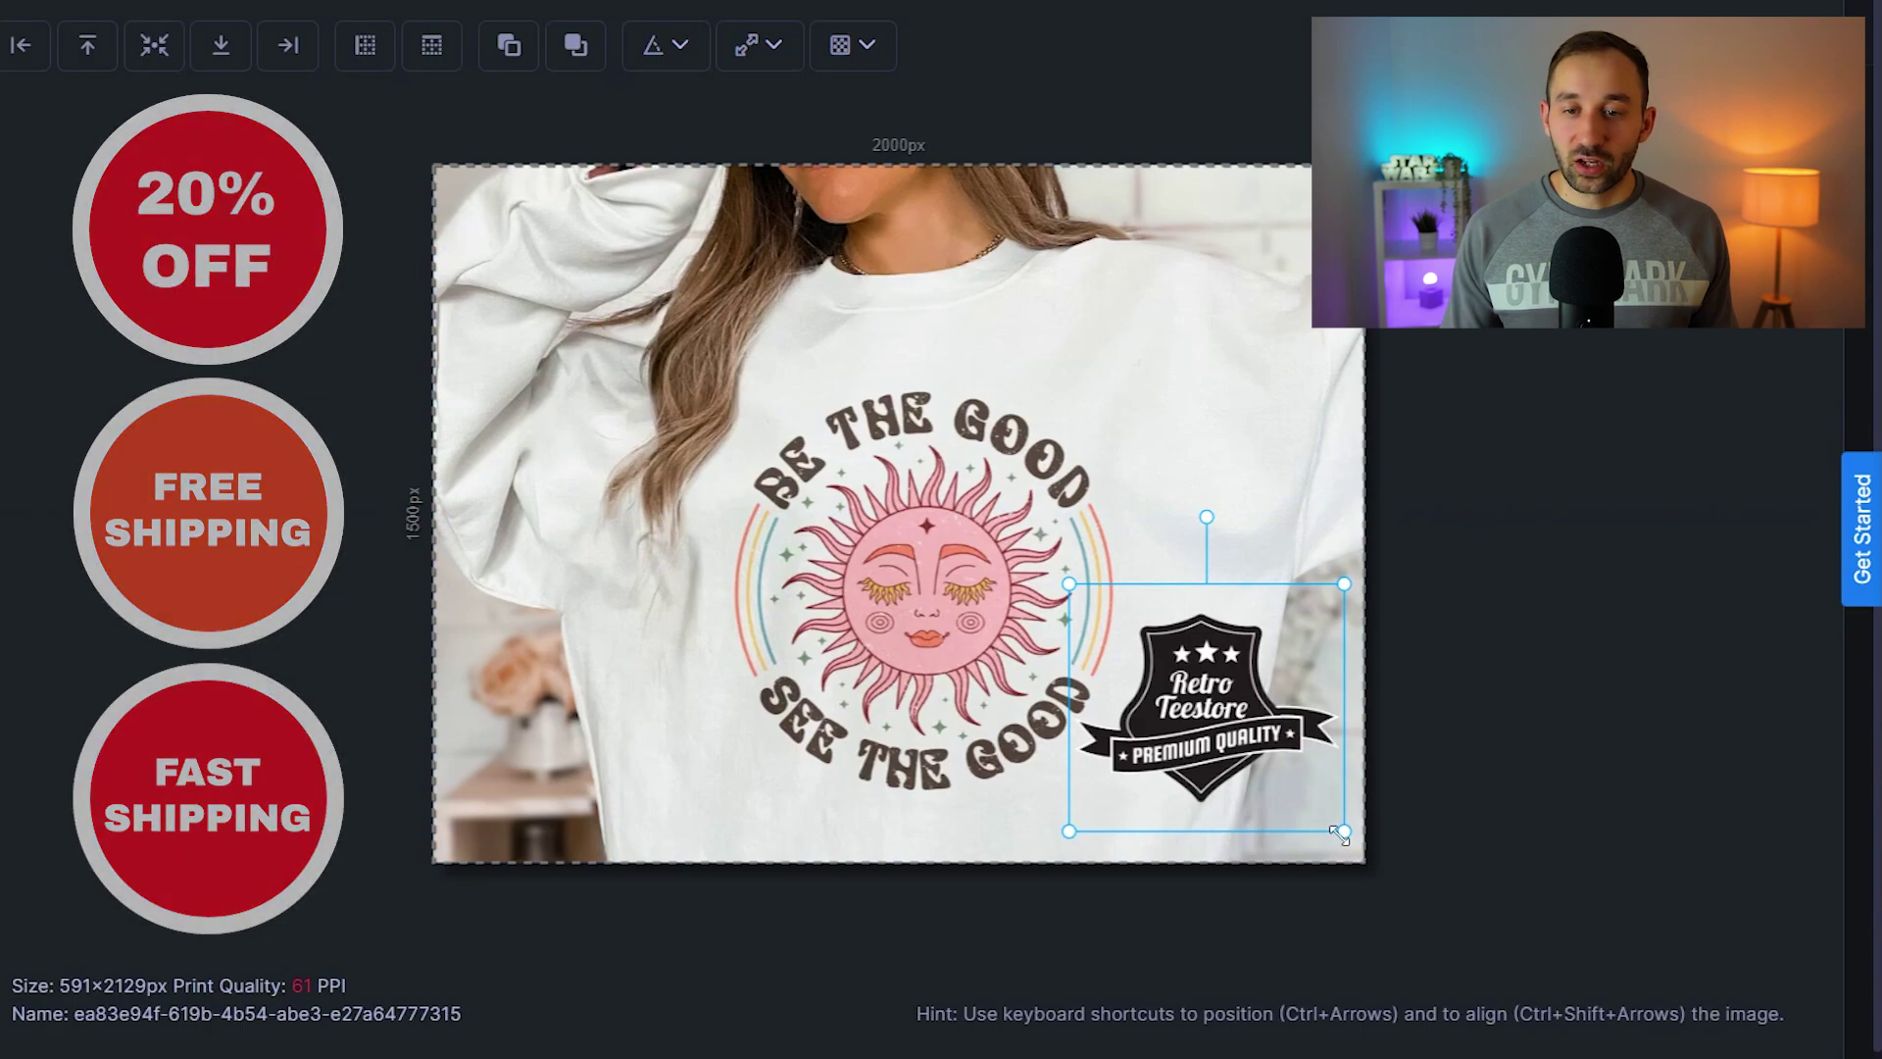
pyautogui.moveTo(1343, 851); pyautogui.dragTo(1303, 810)
pyautogui.moveTo(1210, 740); pyautogui.dragTo(1257, 790)
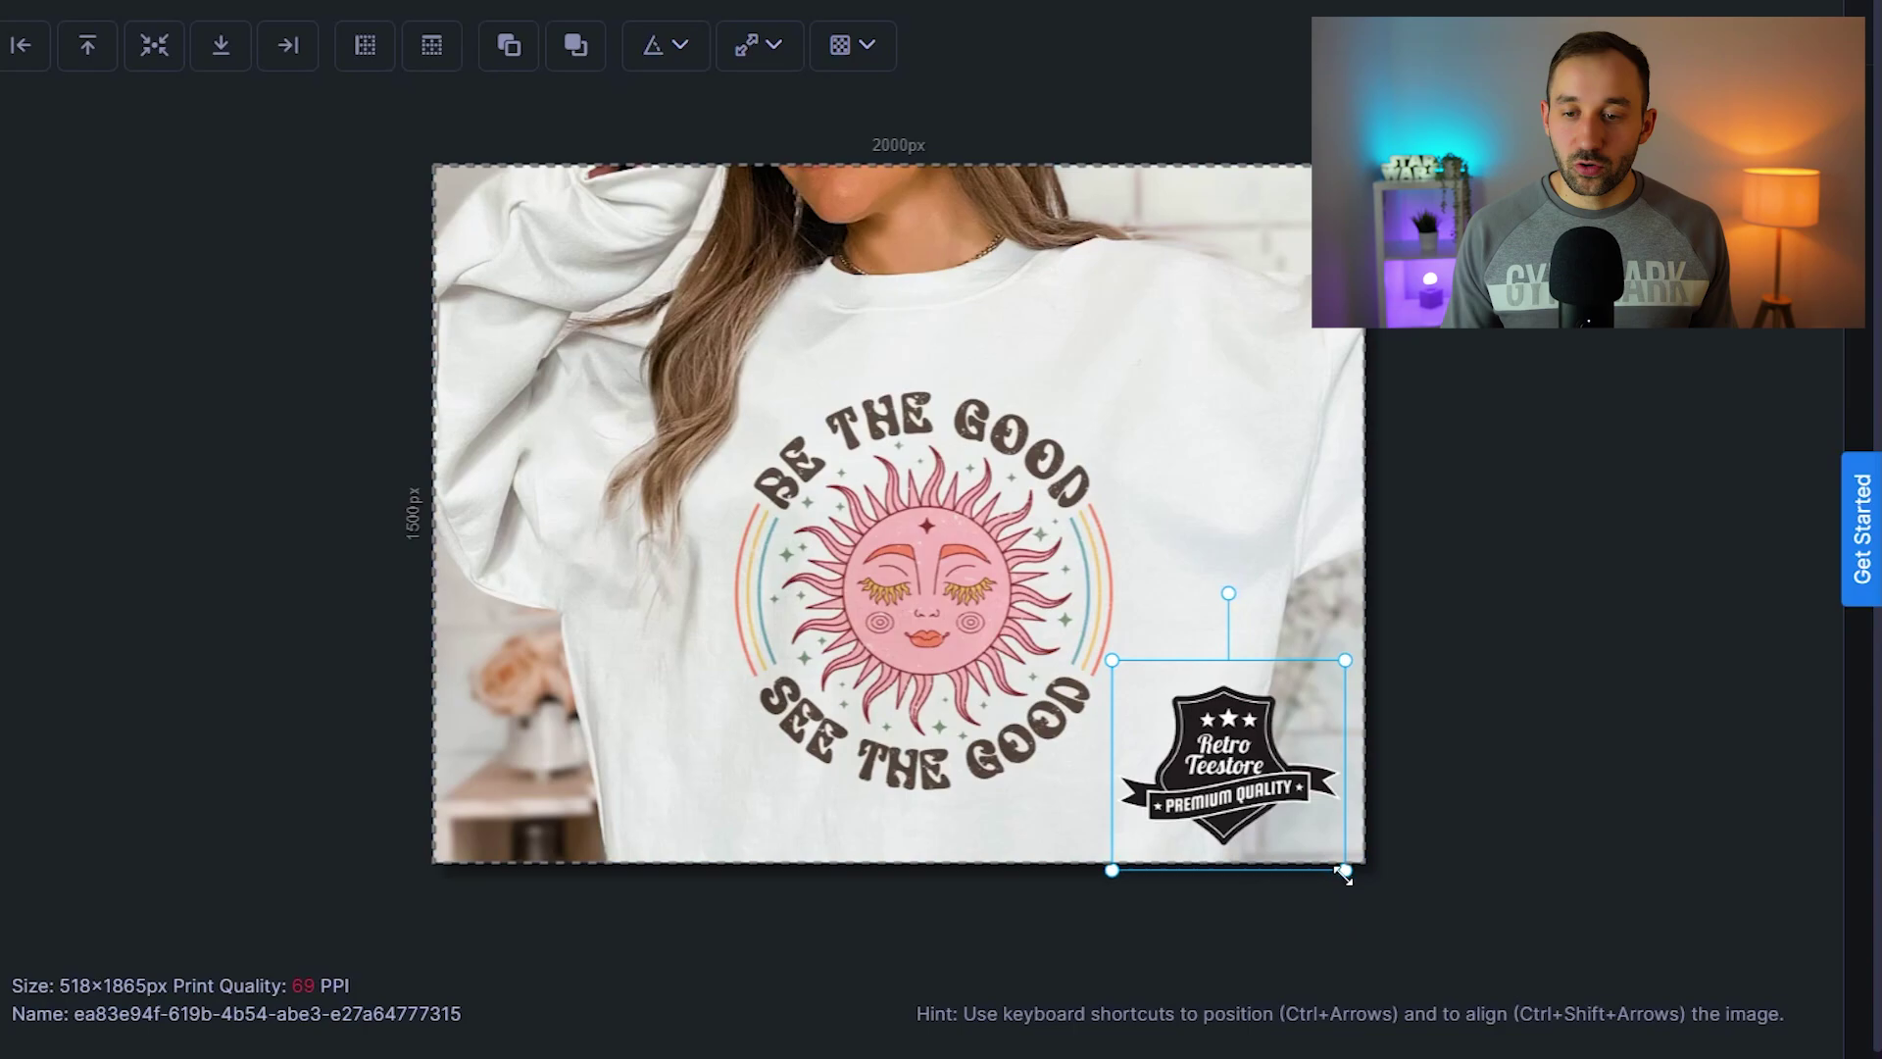
pyautogui.moveTo(1355, 877); pyautogui.dragTo(1289, 868)
pyautogui.moveTo(1215, 810); pyautogui.dragTo(1239, 811)
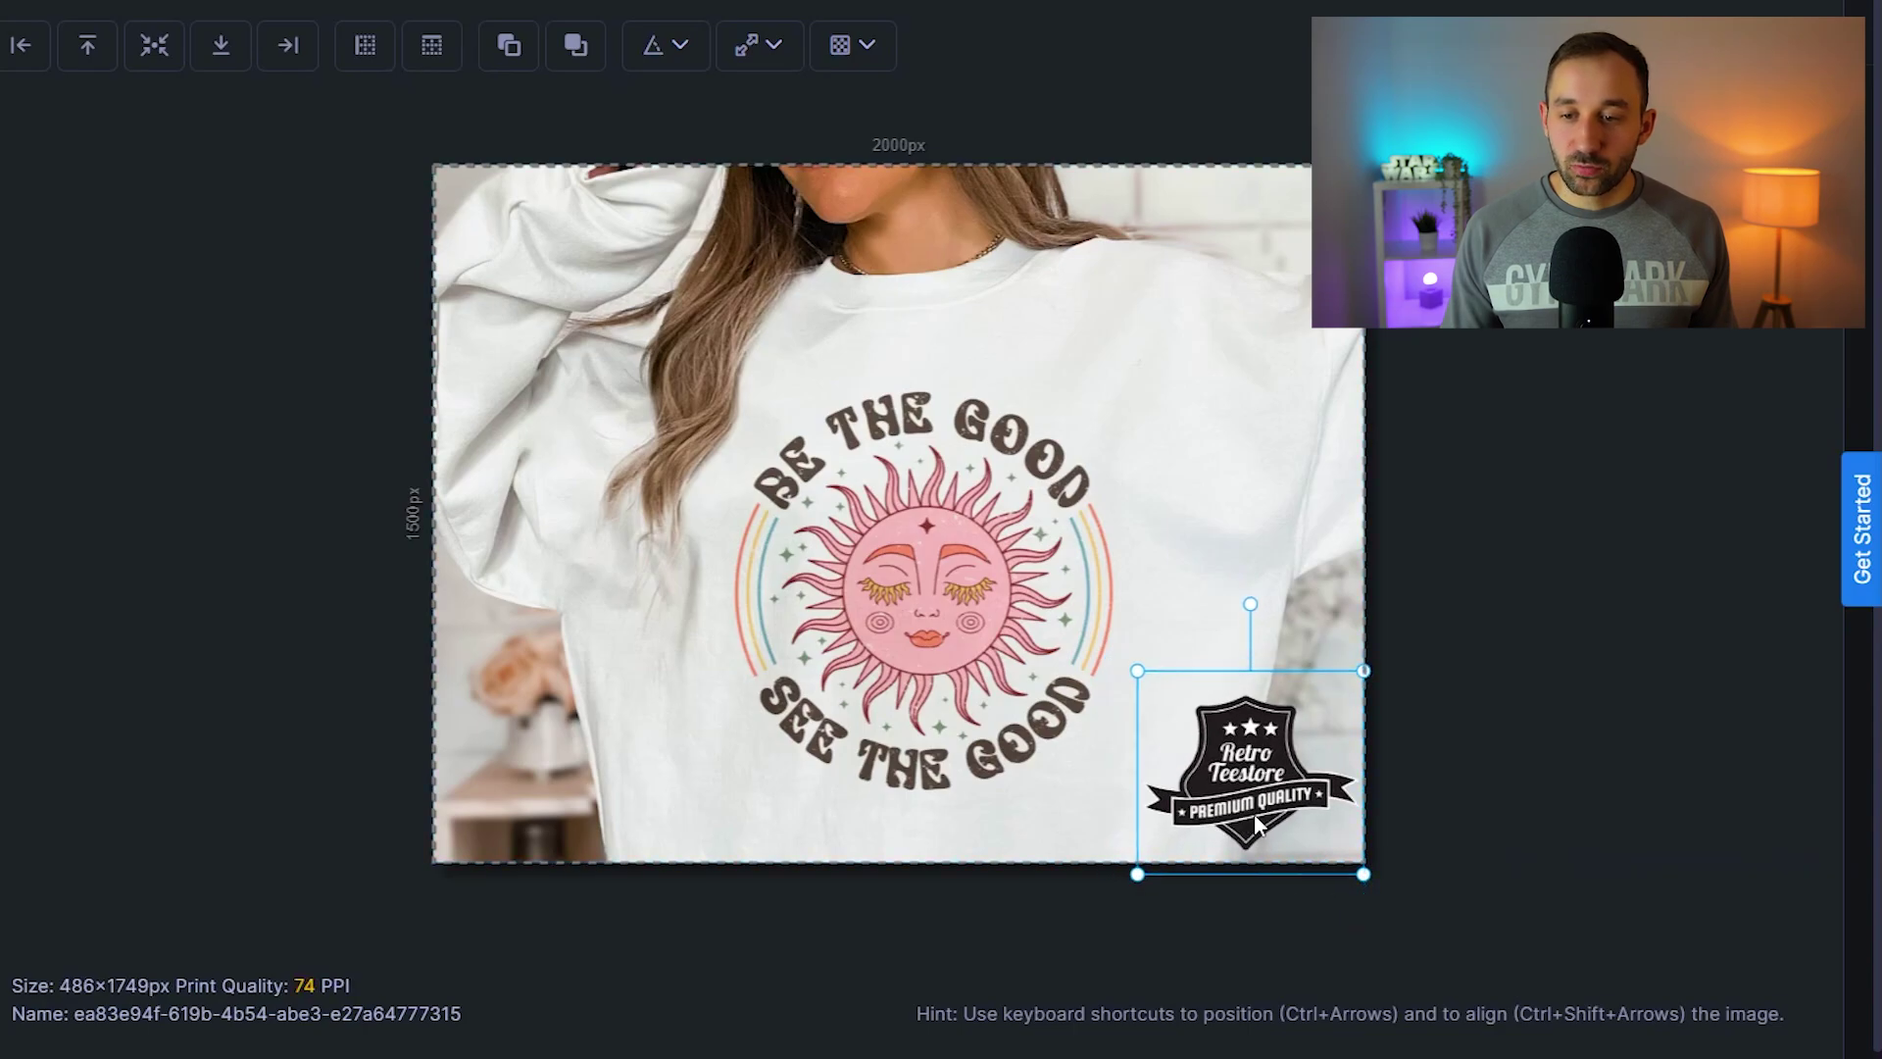
pyautogui.moveTo(1364, 876); pyautogui.dragTo(1315, 814)
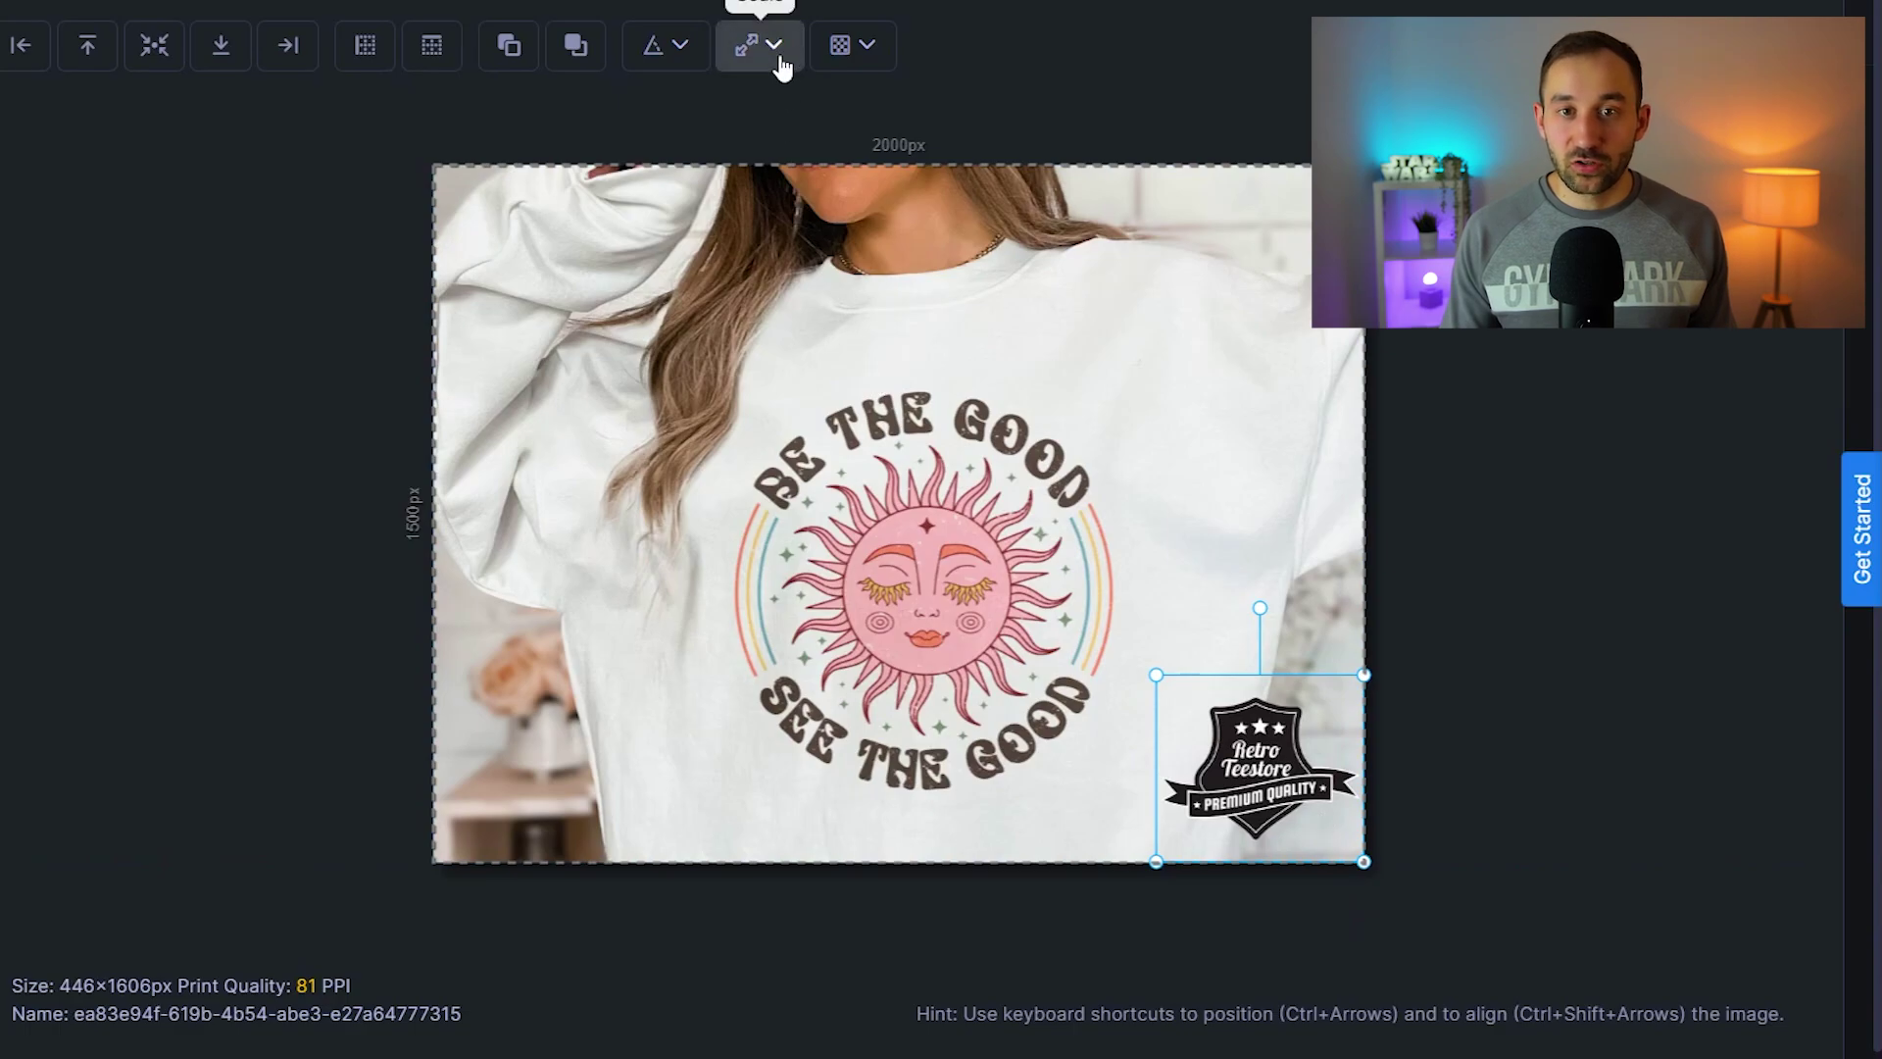
# Set the logo's opacity to about 0.61, then deselect it to preview
pyautogui.click(850, 55)
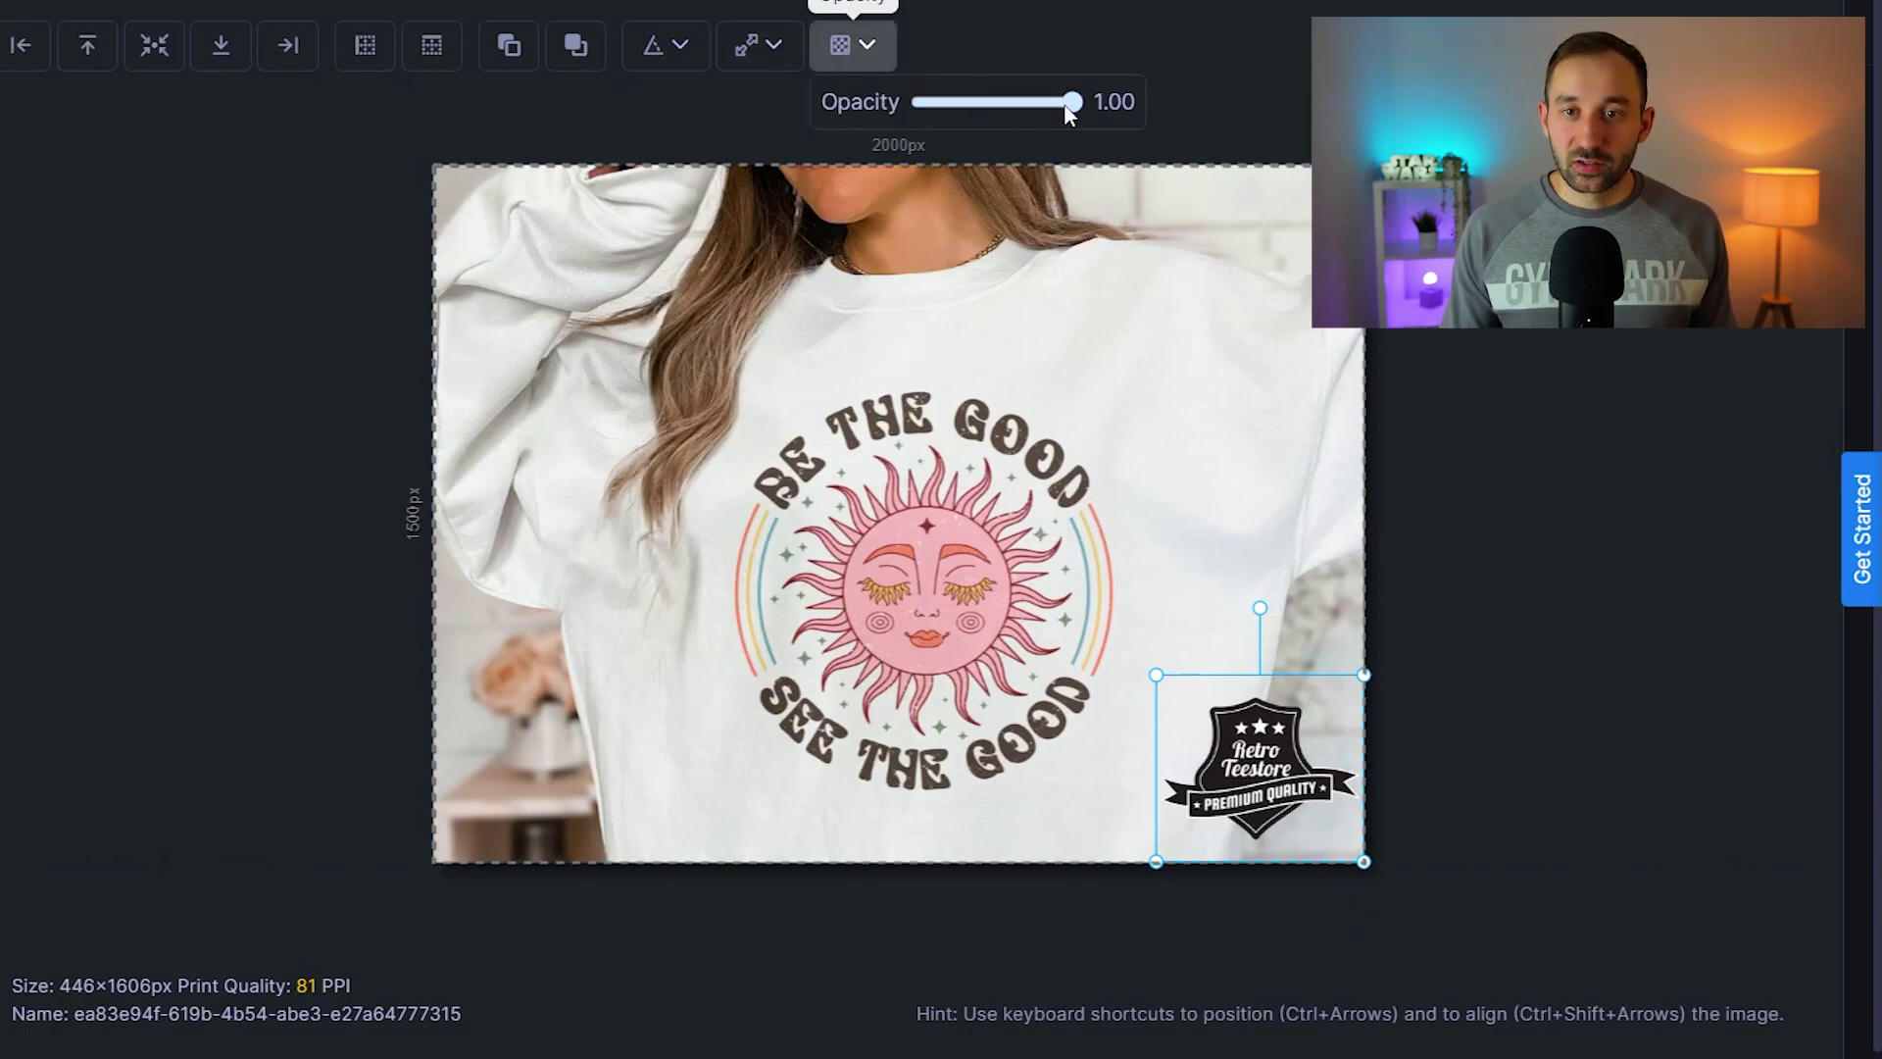
pyautogui.moveTo(1068, 103); pyautogui.dragTo(1013, 111)
pyautogui.moveTo(1321, 788)
pyautogui.mouseDown()
pyautogui.moveTo(1305, 786)
pyautogui.moveTo(1326, 798)
pyautogui.mouseUp()
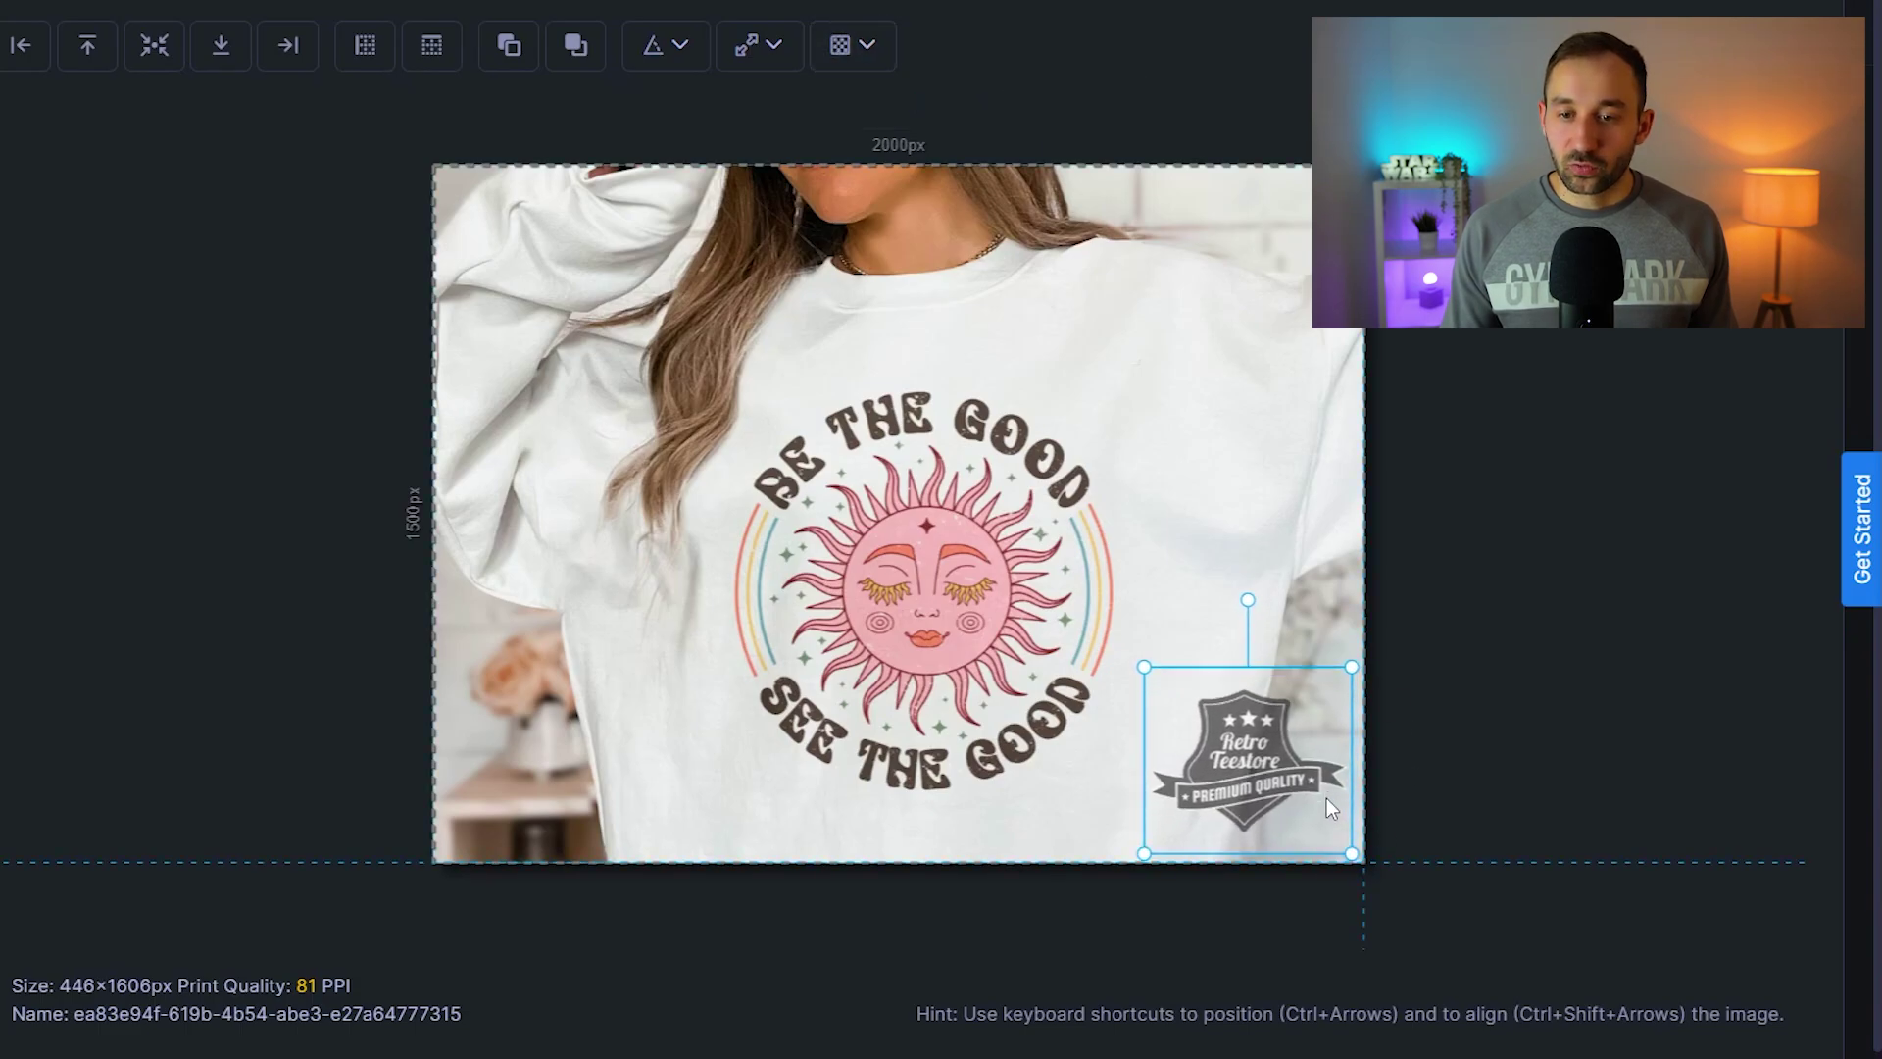
pyautogui.click(1476, 710)
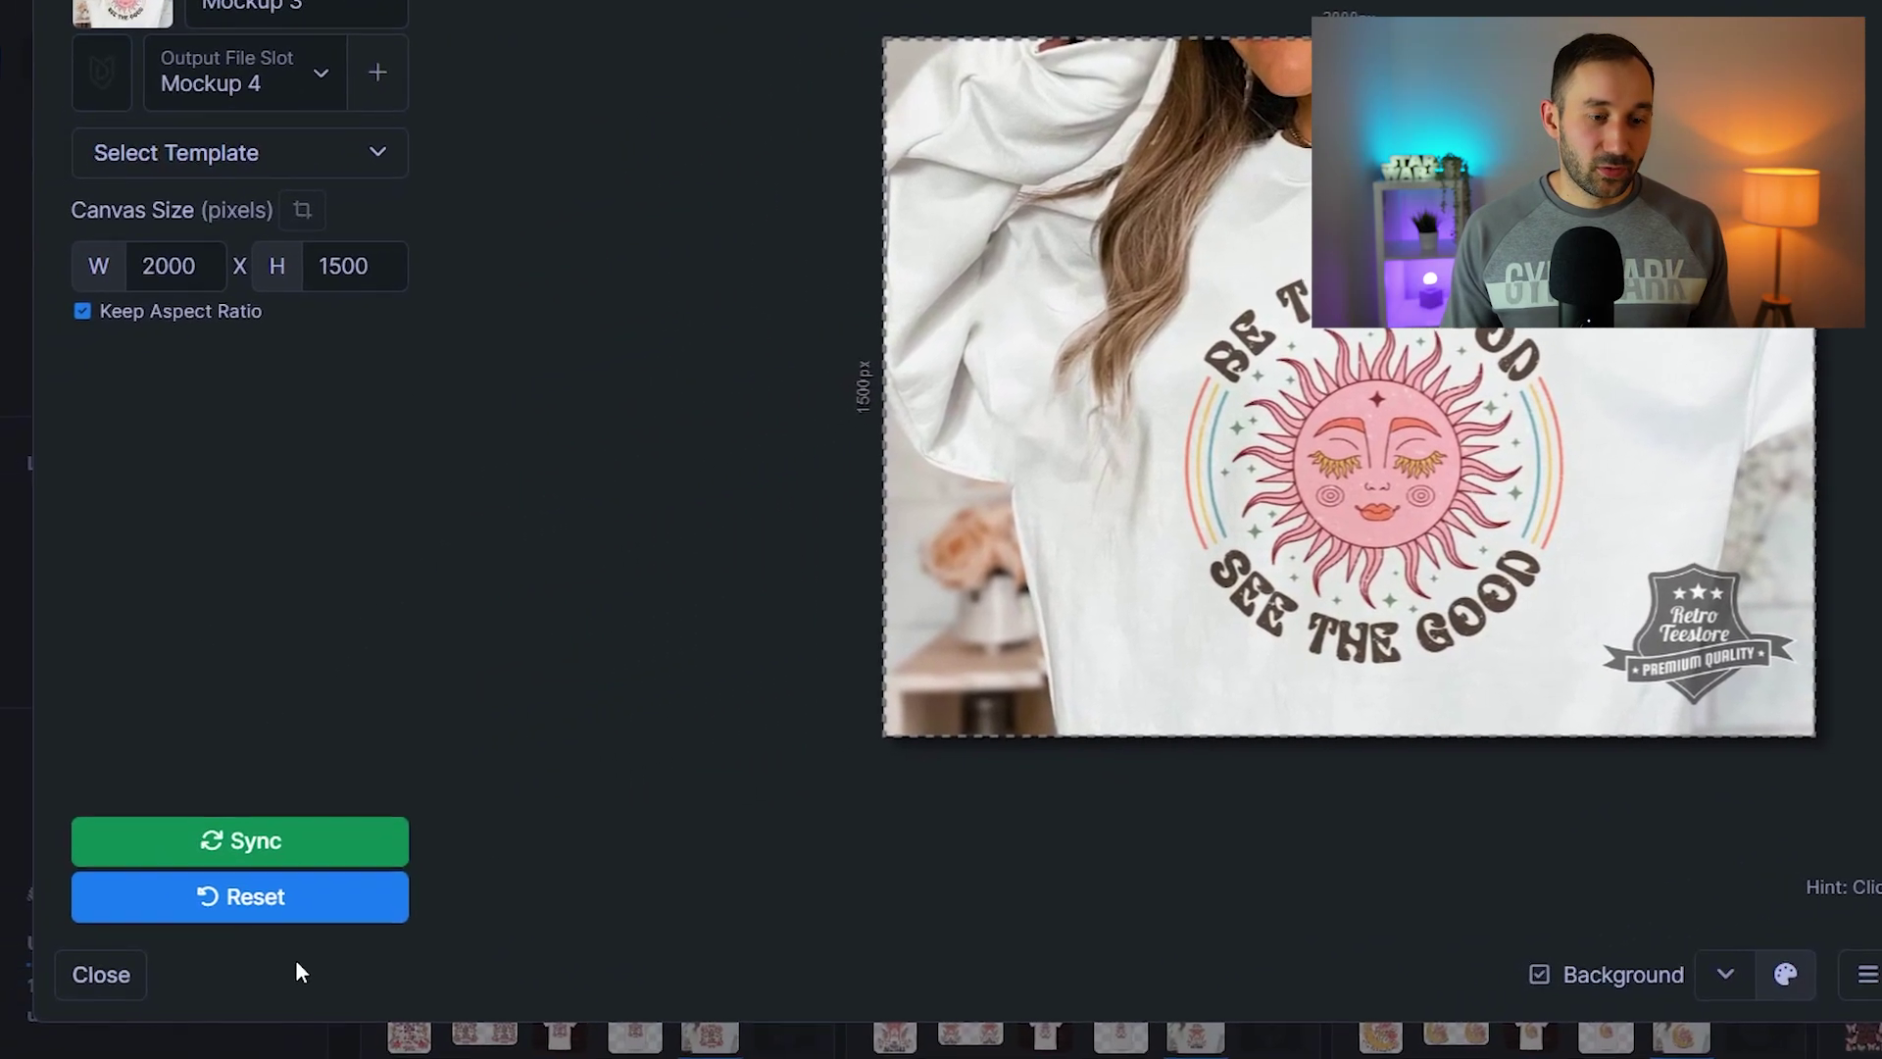
# Switch to listing #945440, the sun-design sweatshirt mockup
pyautogui.click(273, 863)
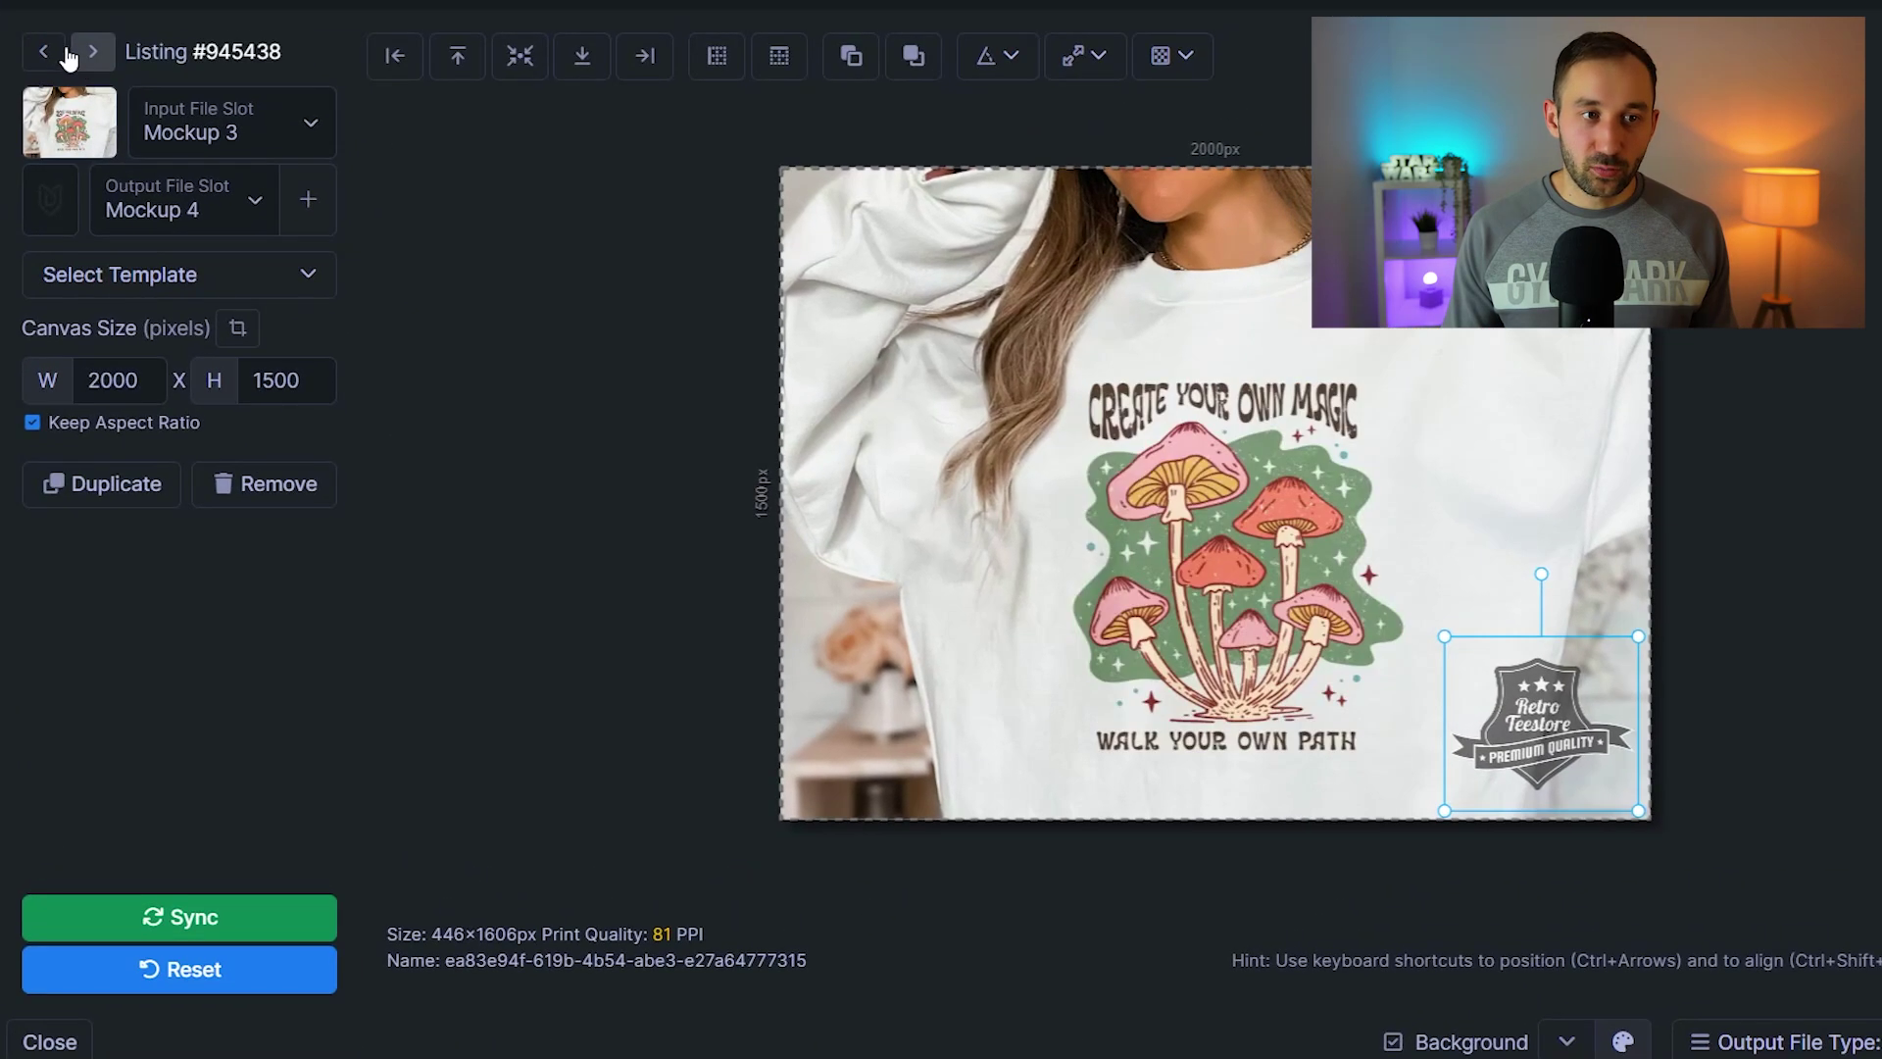
pyautogui.click(39, 53)
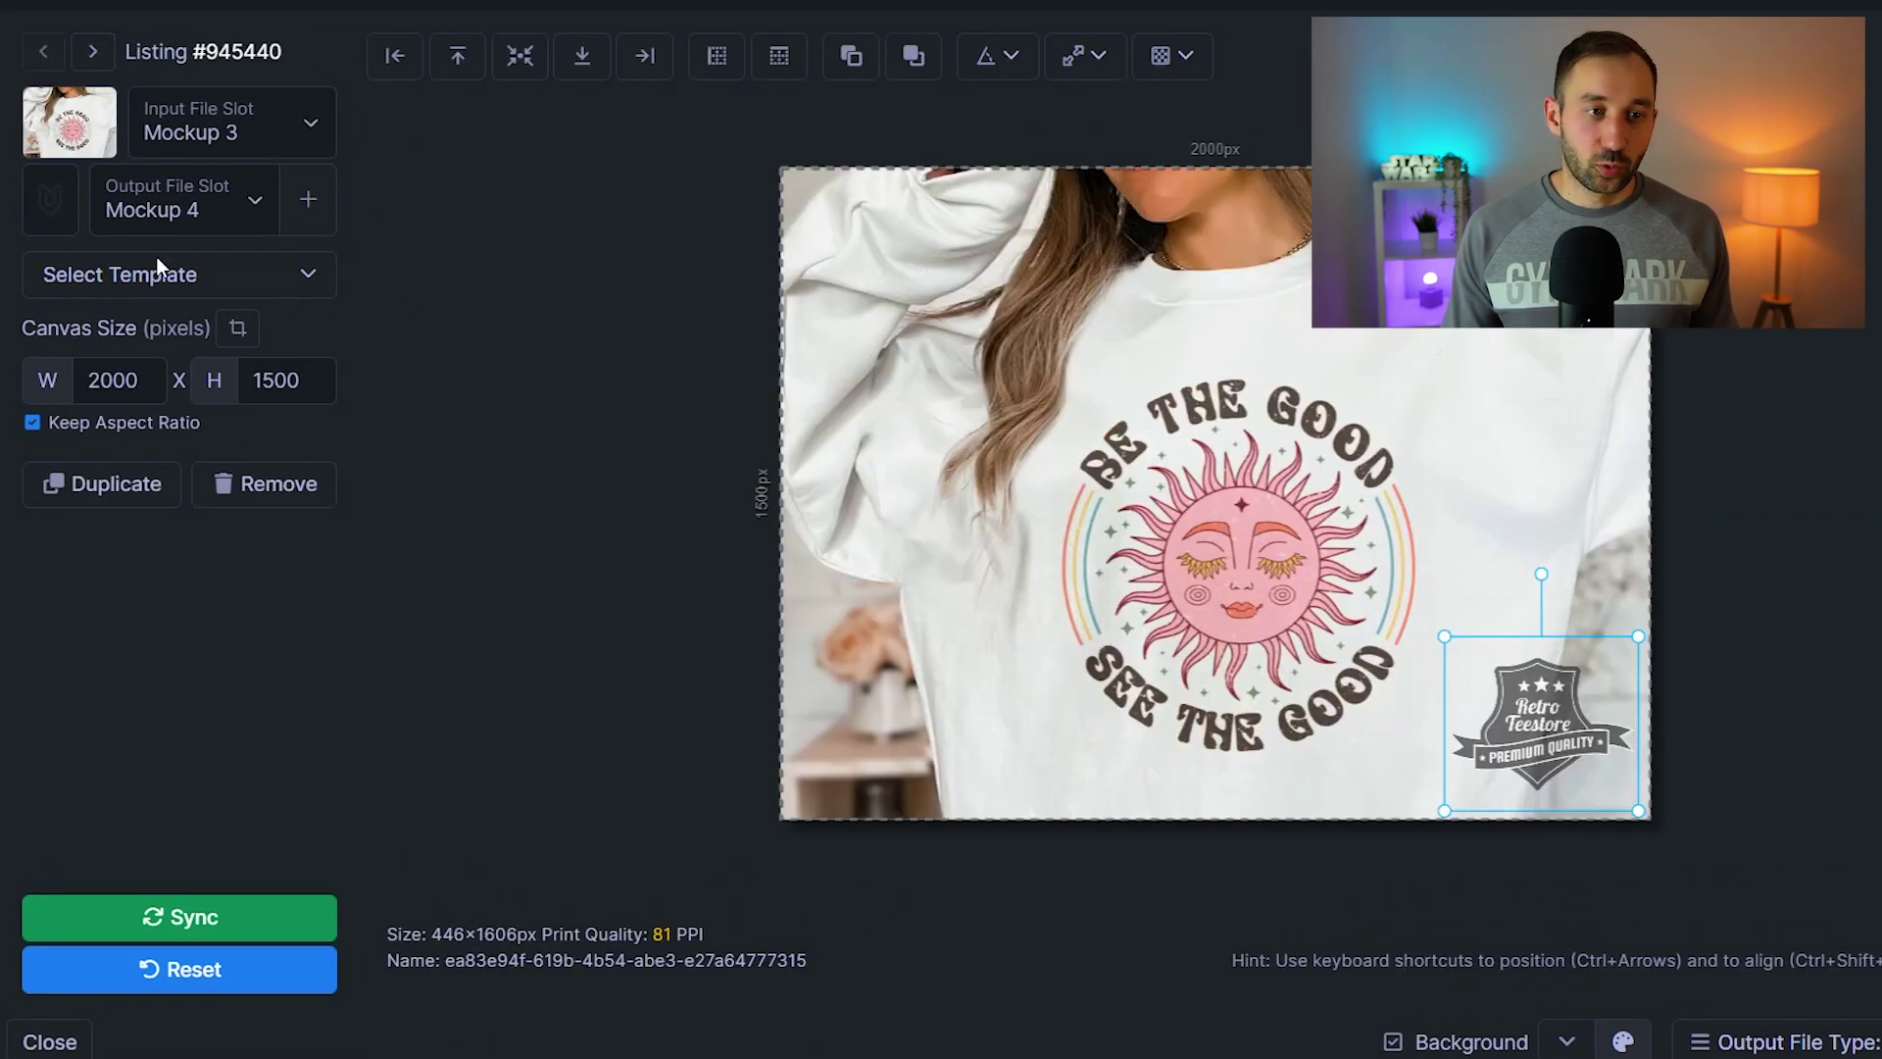
# Shrink the FREE SHIPPING badge and move it into the top-right corner
pyautogui.moveTo(1139, 603); pyautogui.dragTo(945, 707)
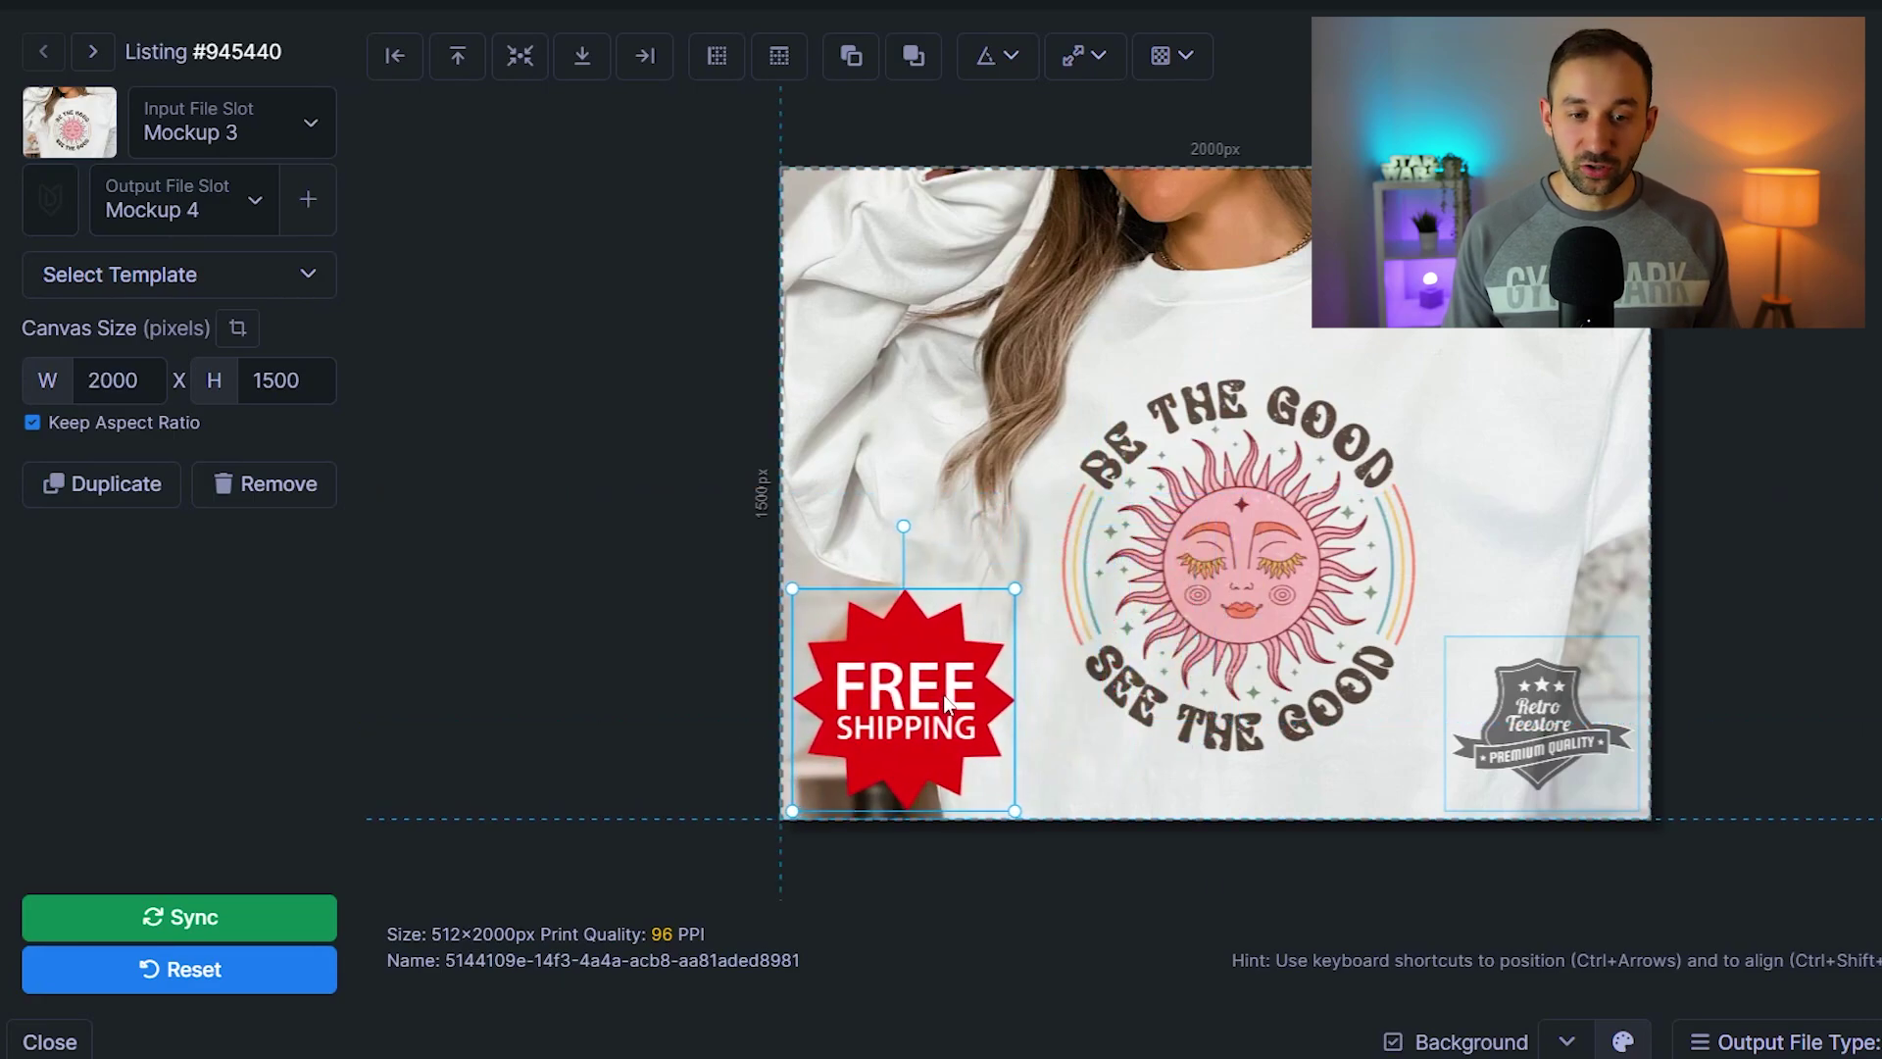
pyautogui.moveTo(945, 708)
pyautogui.mouseDown()
pyautogui.moveTo(1001, 802)
pyautogui.moveTo(980, 780)
pyautogui.mouseUp()
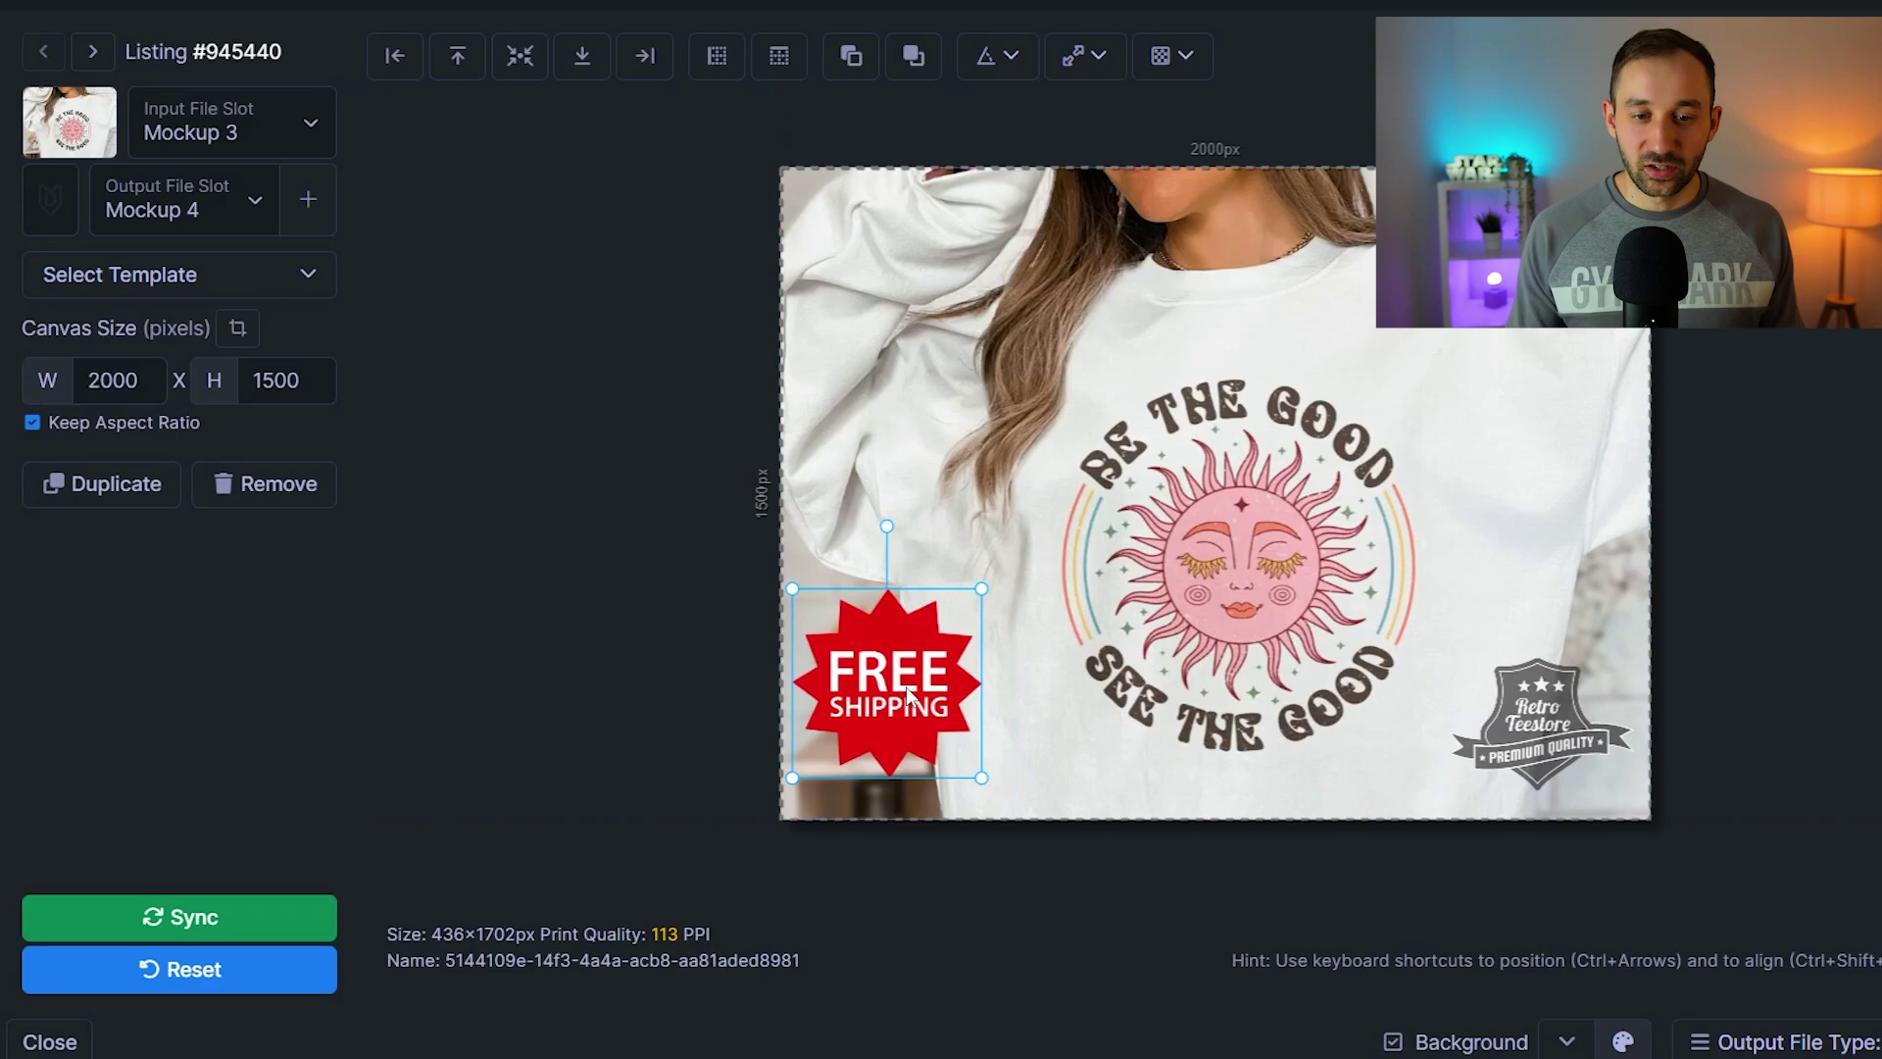
pyautogui.moveTo(890, 717); pyautogui.dragTo(1274, 430)
pyautogui.moveTo(1422, 417); pyautogui.dragTo(1530, 294)
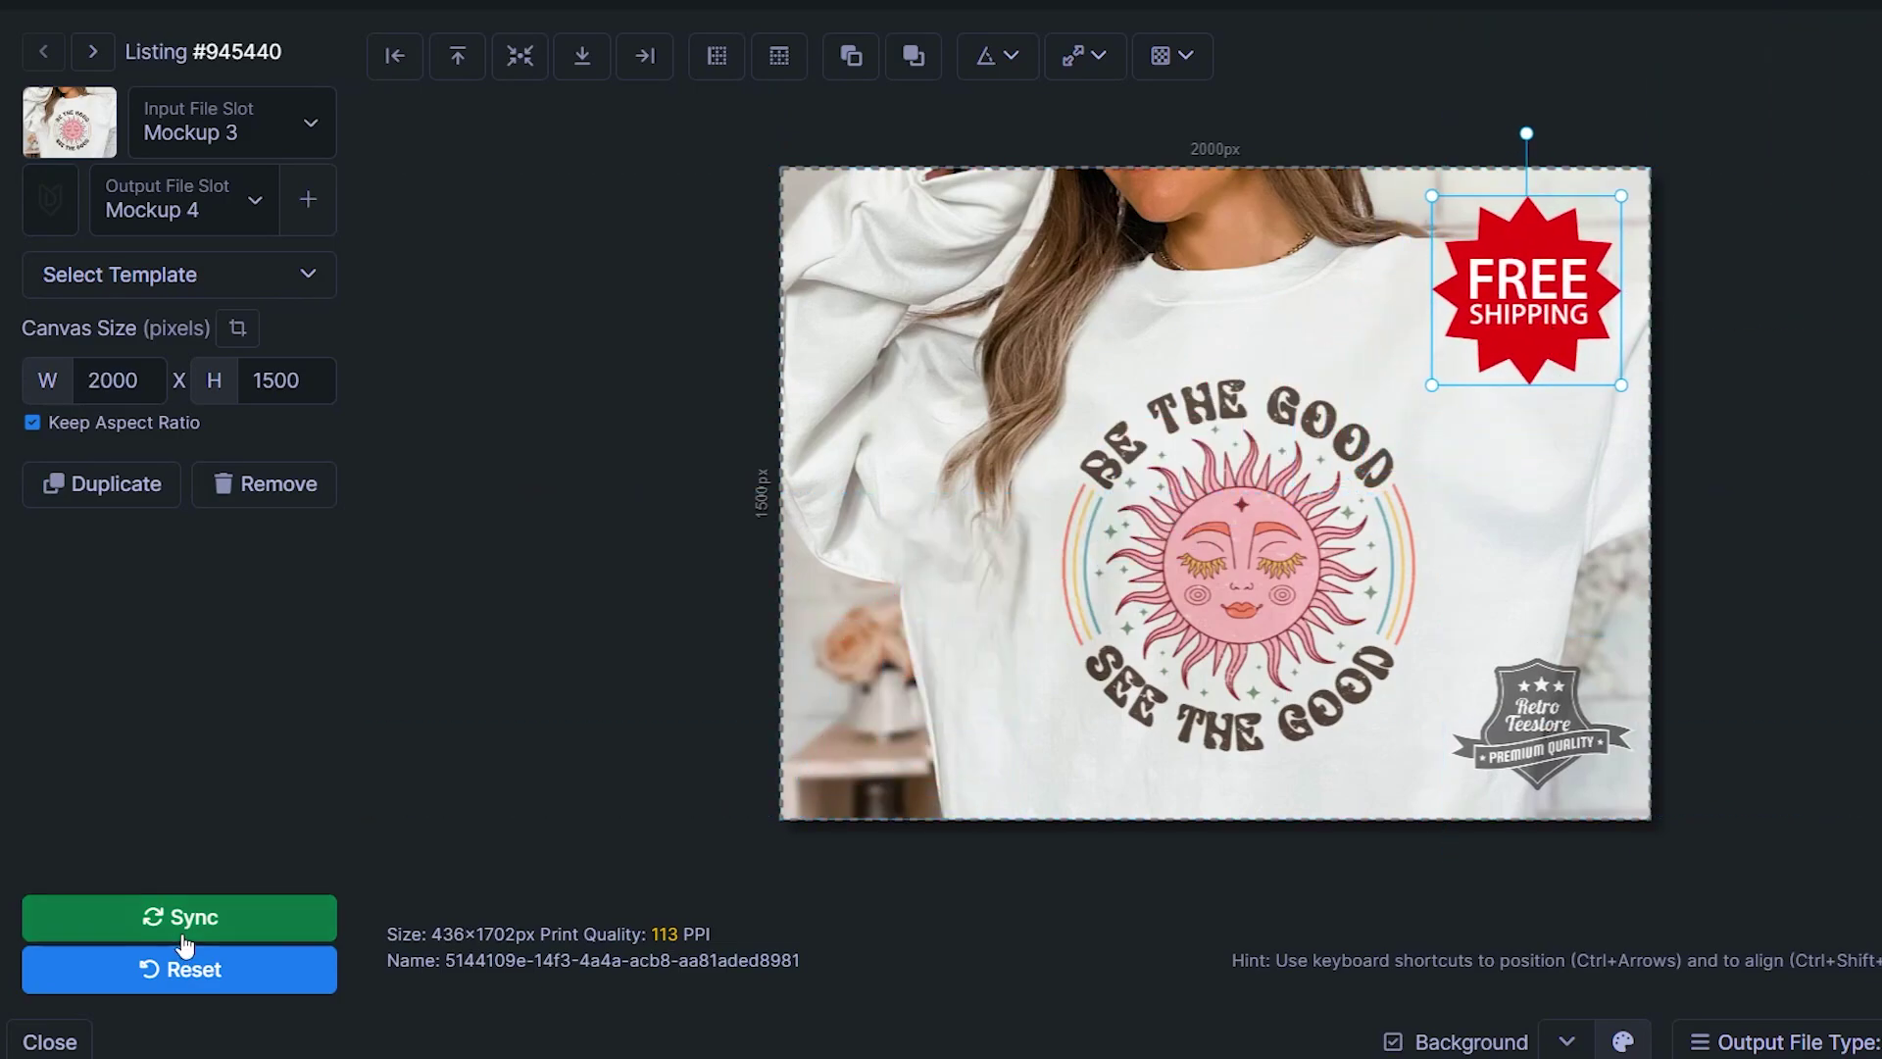
# Sync the badge placement to every listing, then deselect it
pyautogui.click(74, 926)
pyautogui.click(93, 53)
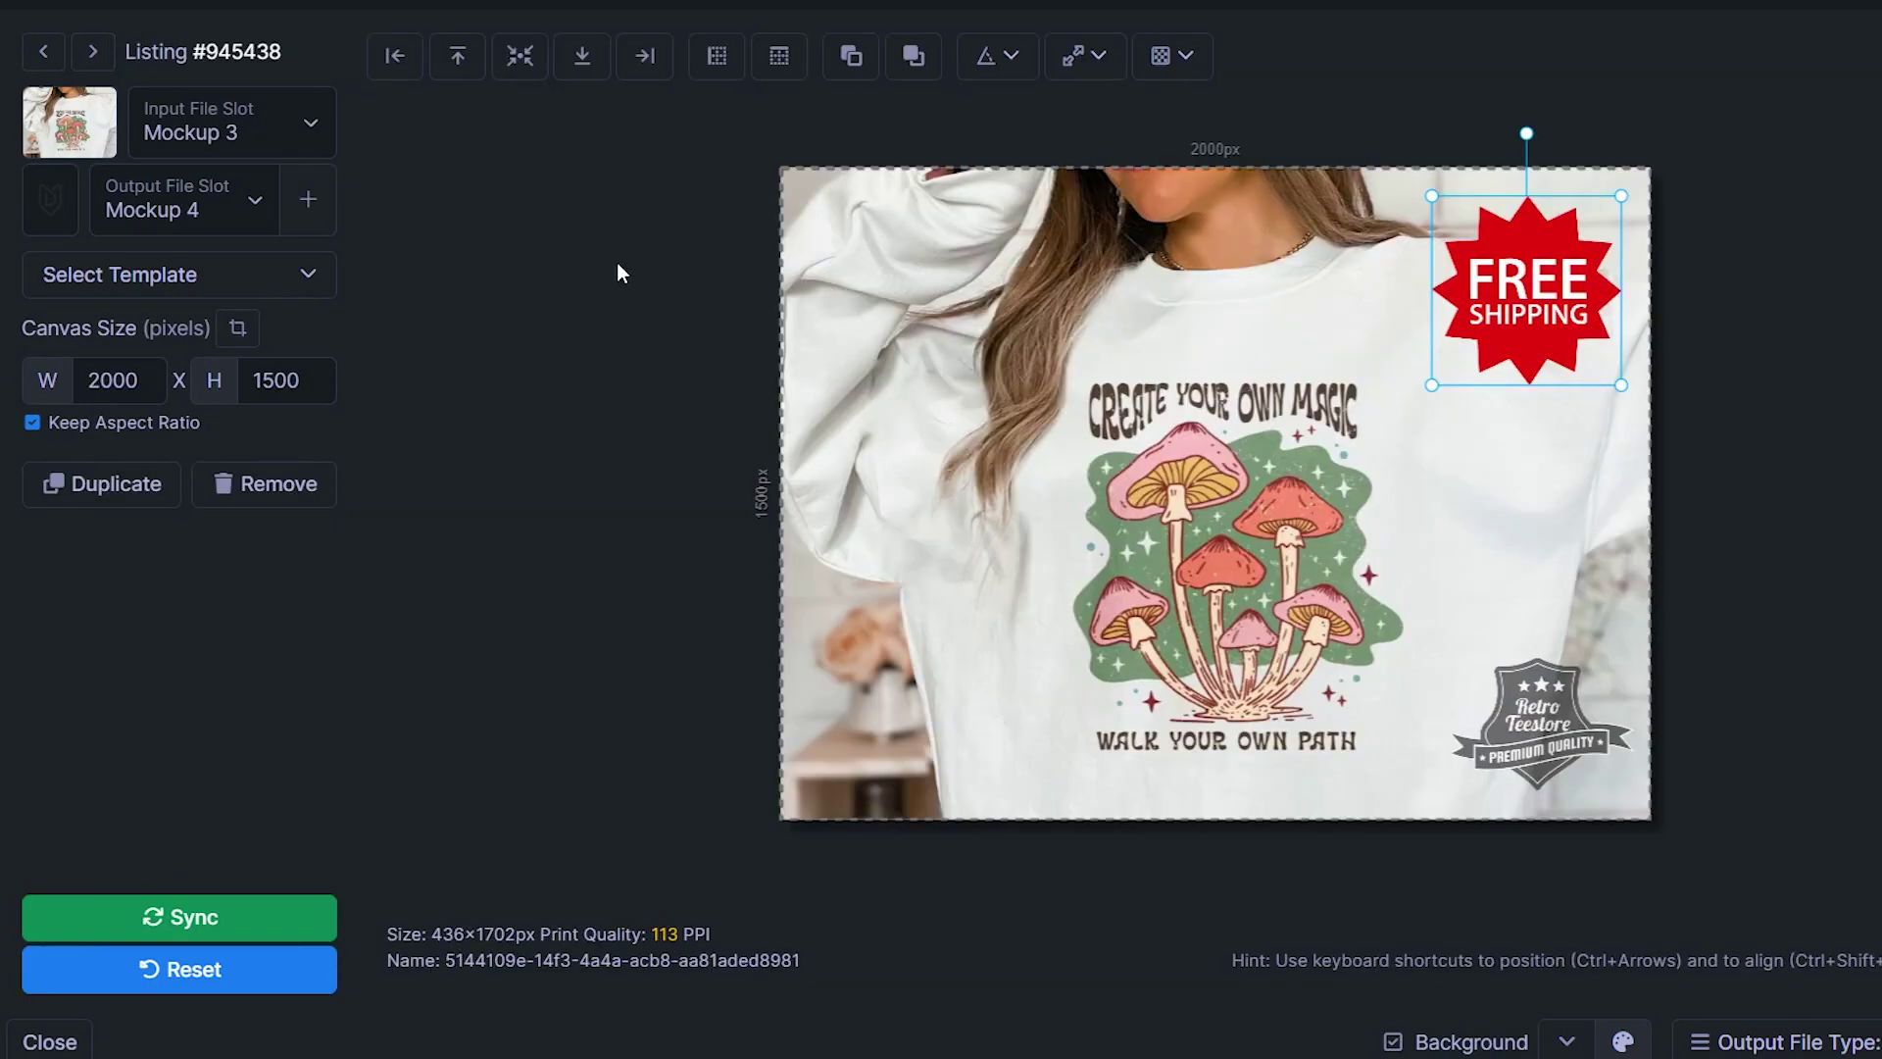
pyautogui.click(685, 273)
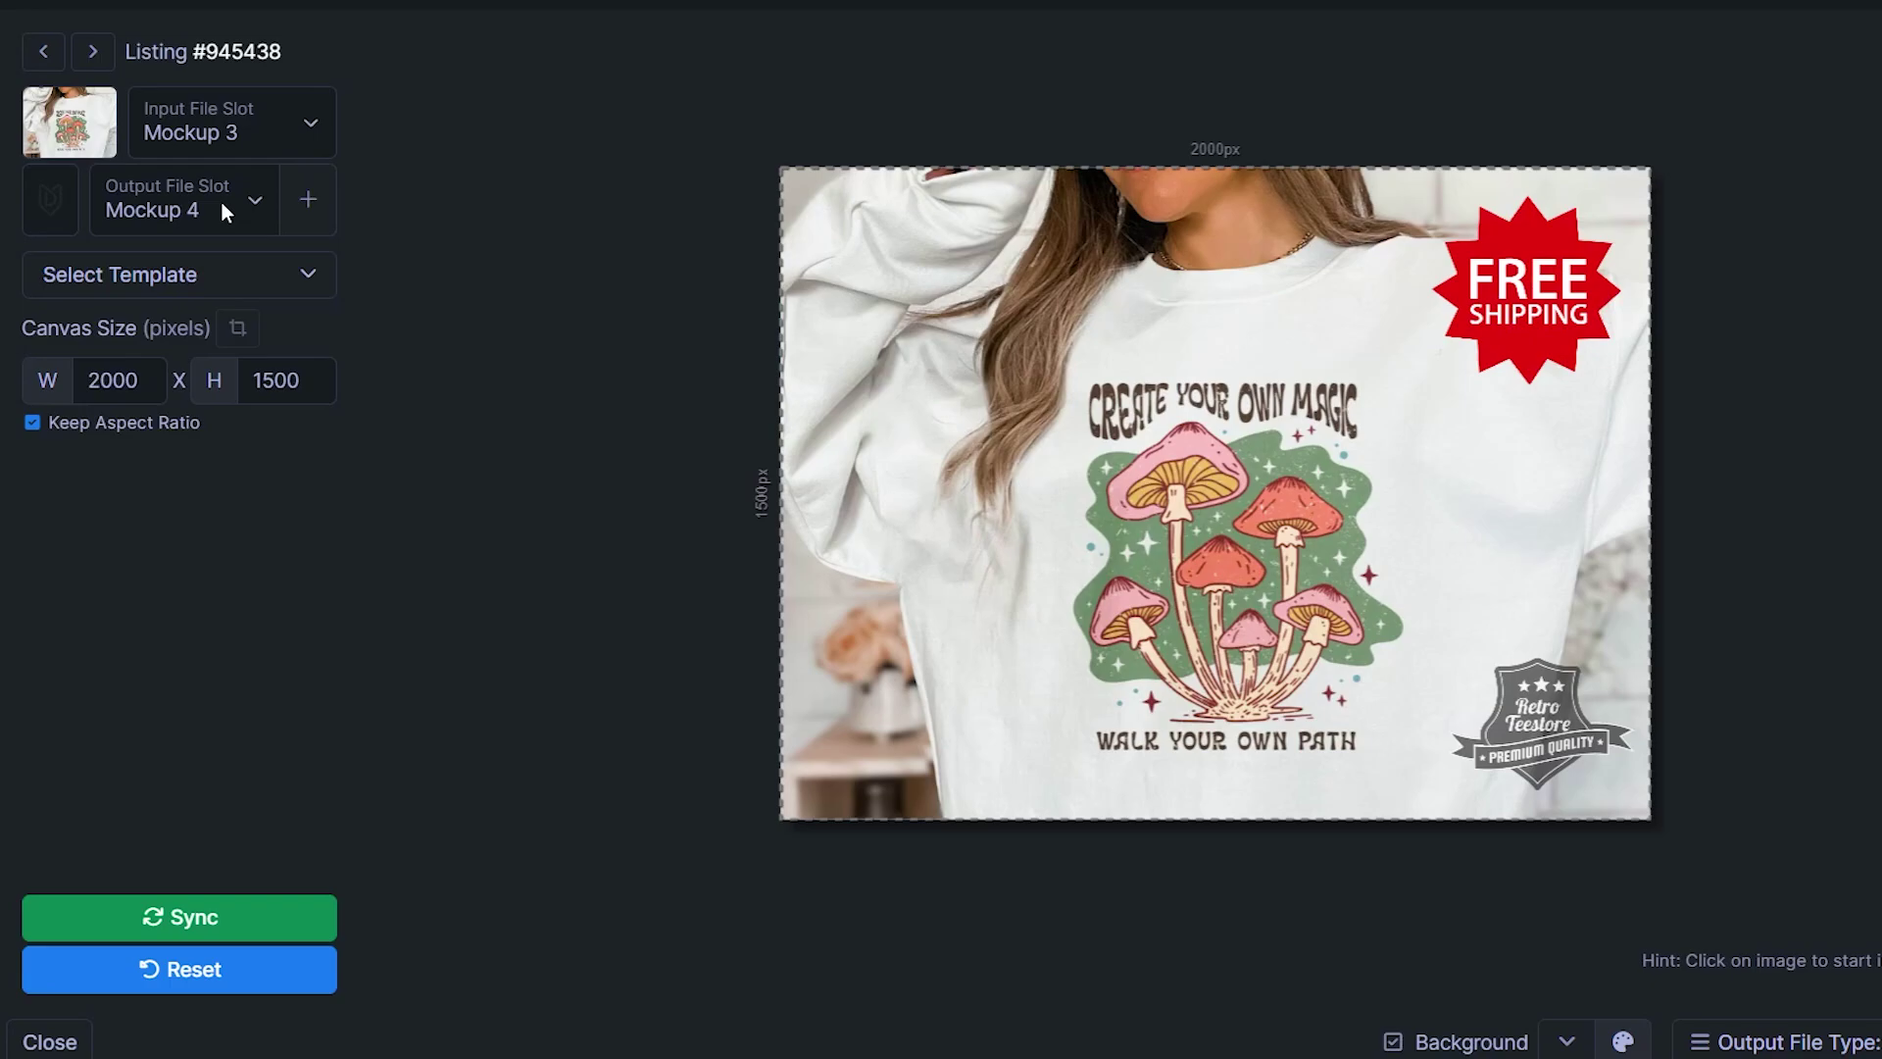
# Output all listings as JPEG to Mockup 3, confirming overwrite of the existing files
pyautogui.click(254, 132)
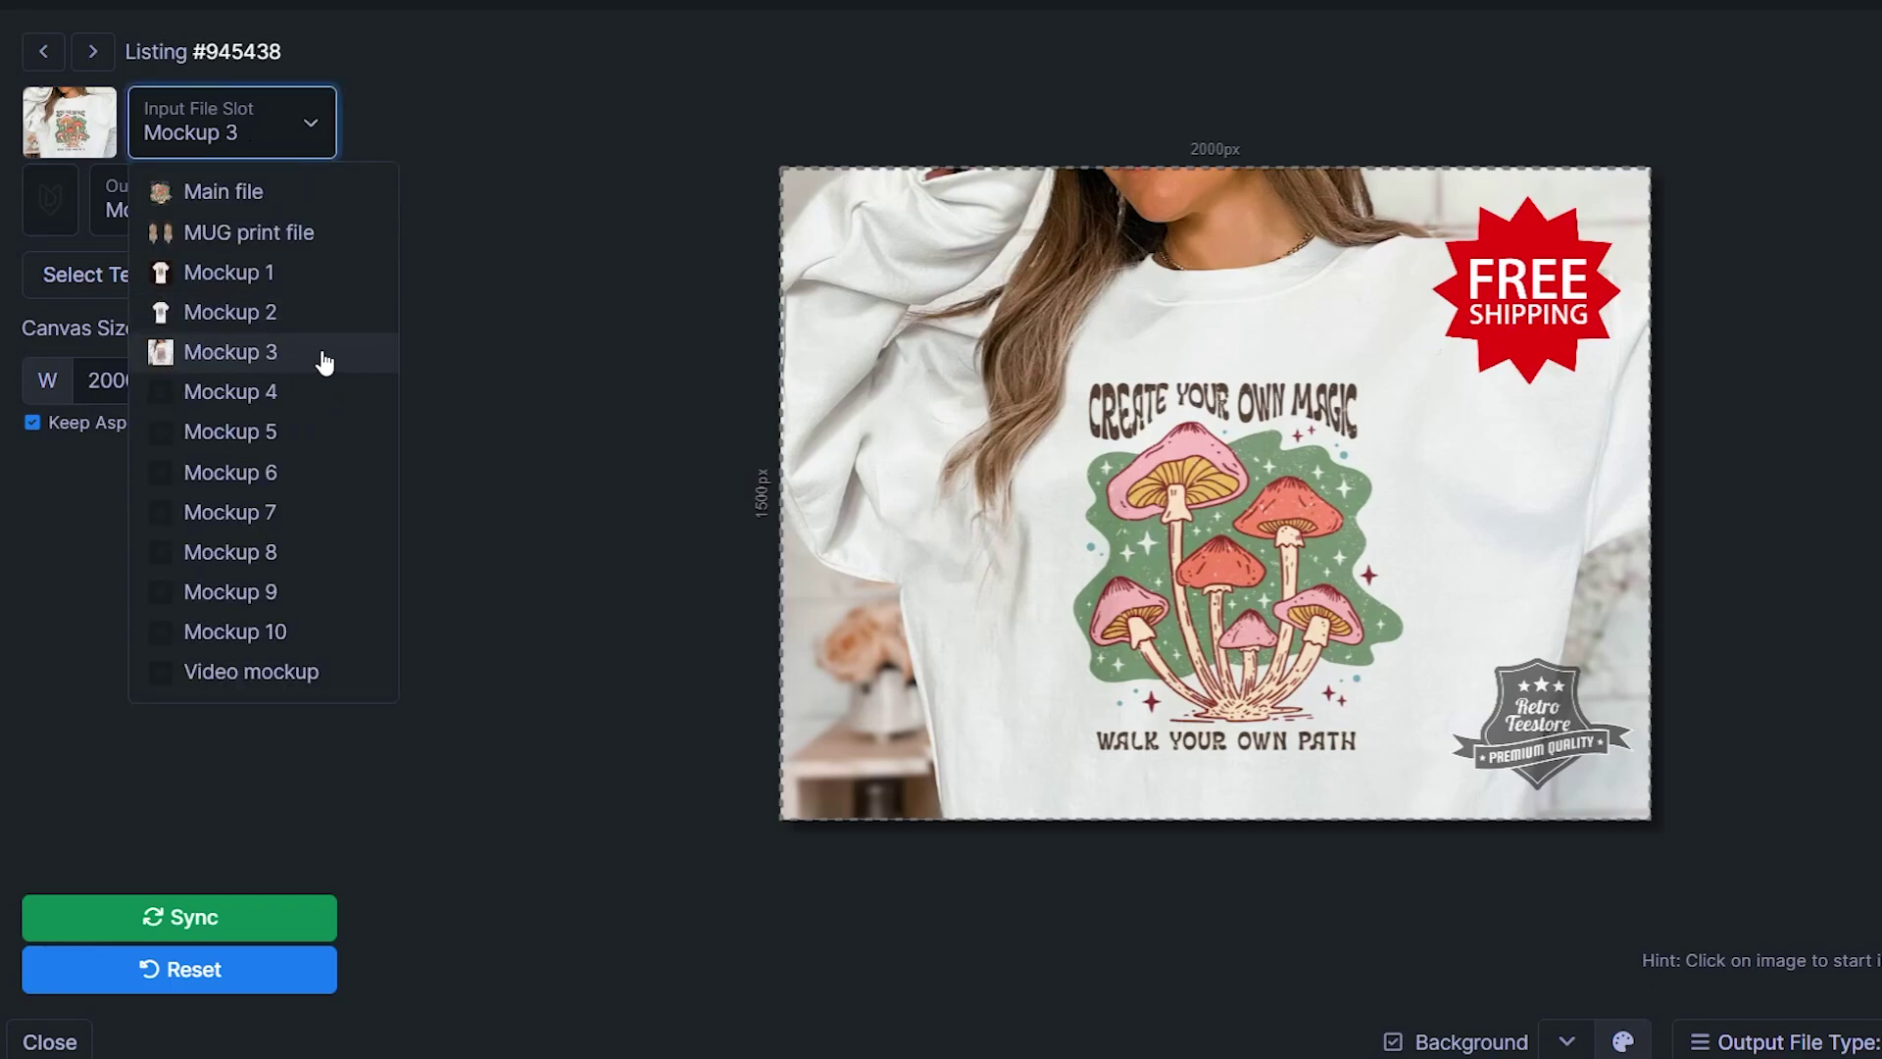
pyautogui.click(563, 310)
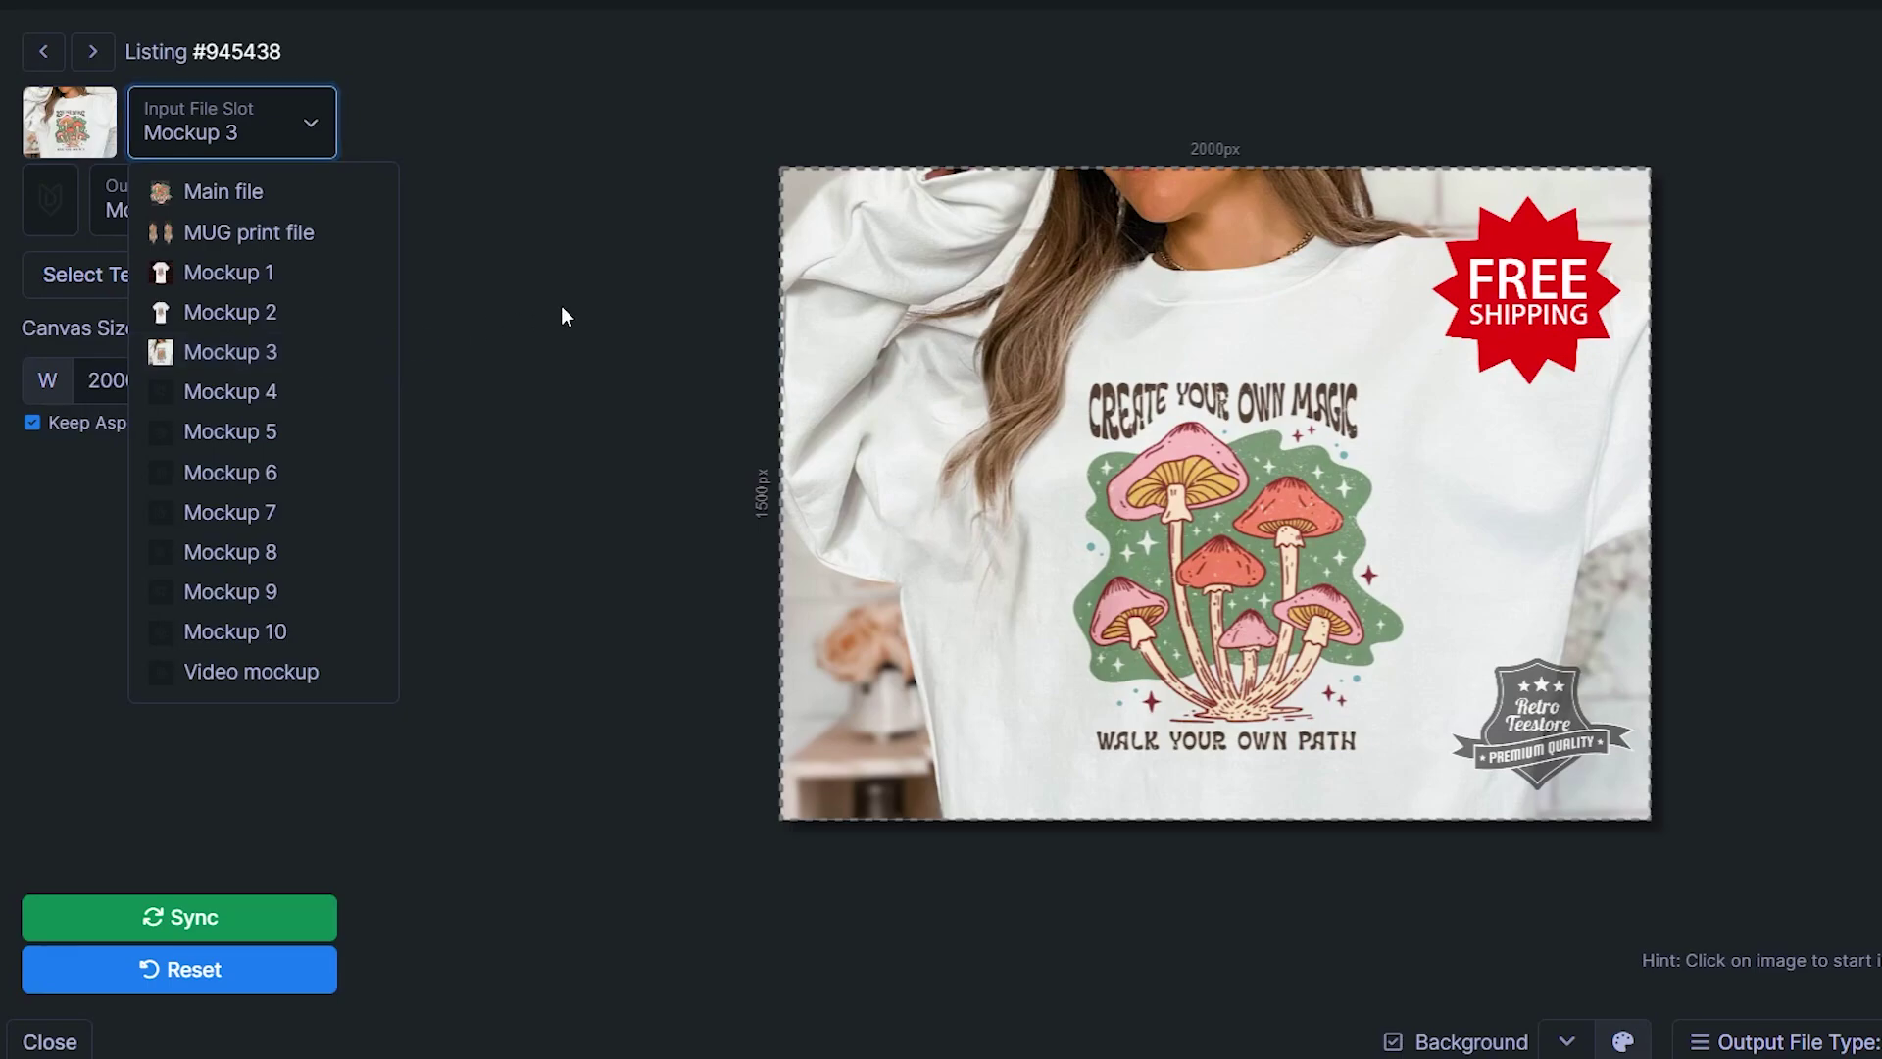
pyautogui.click(232, 203)
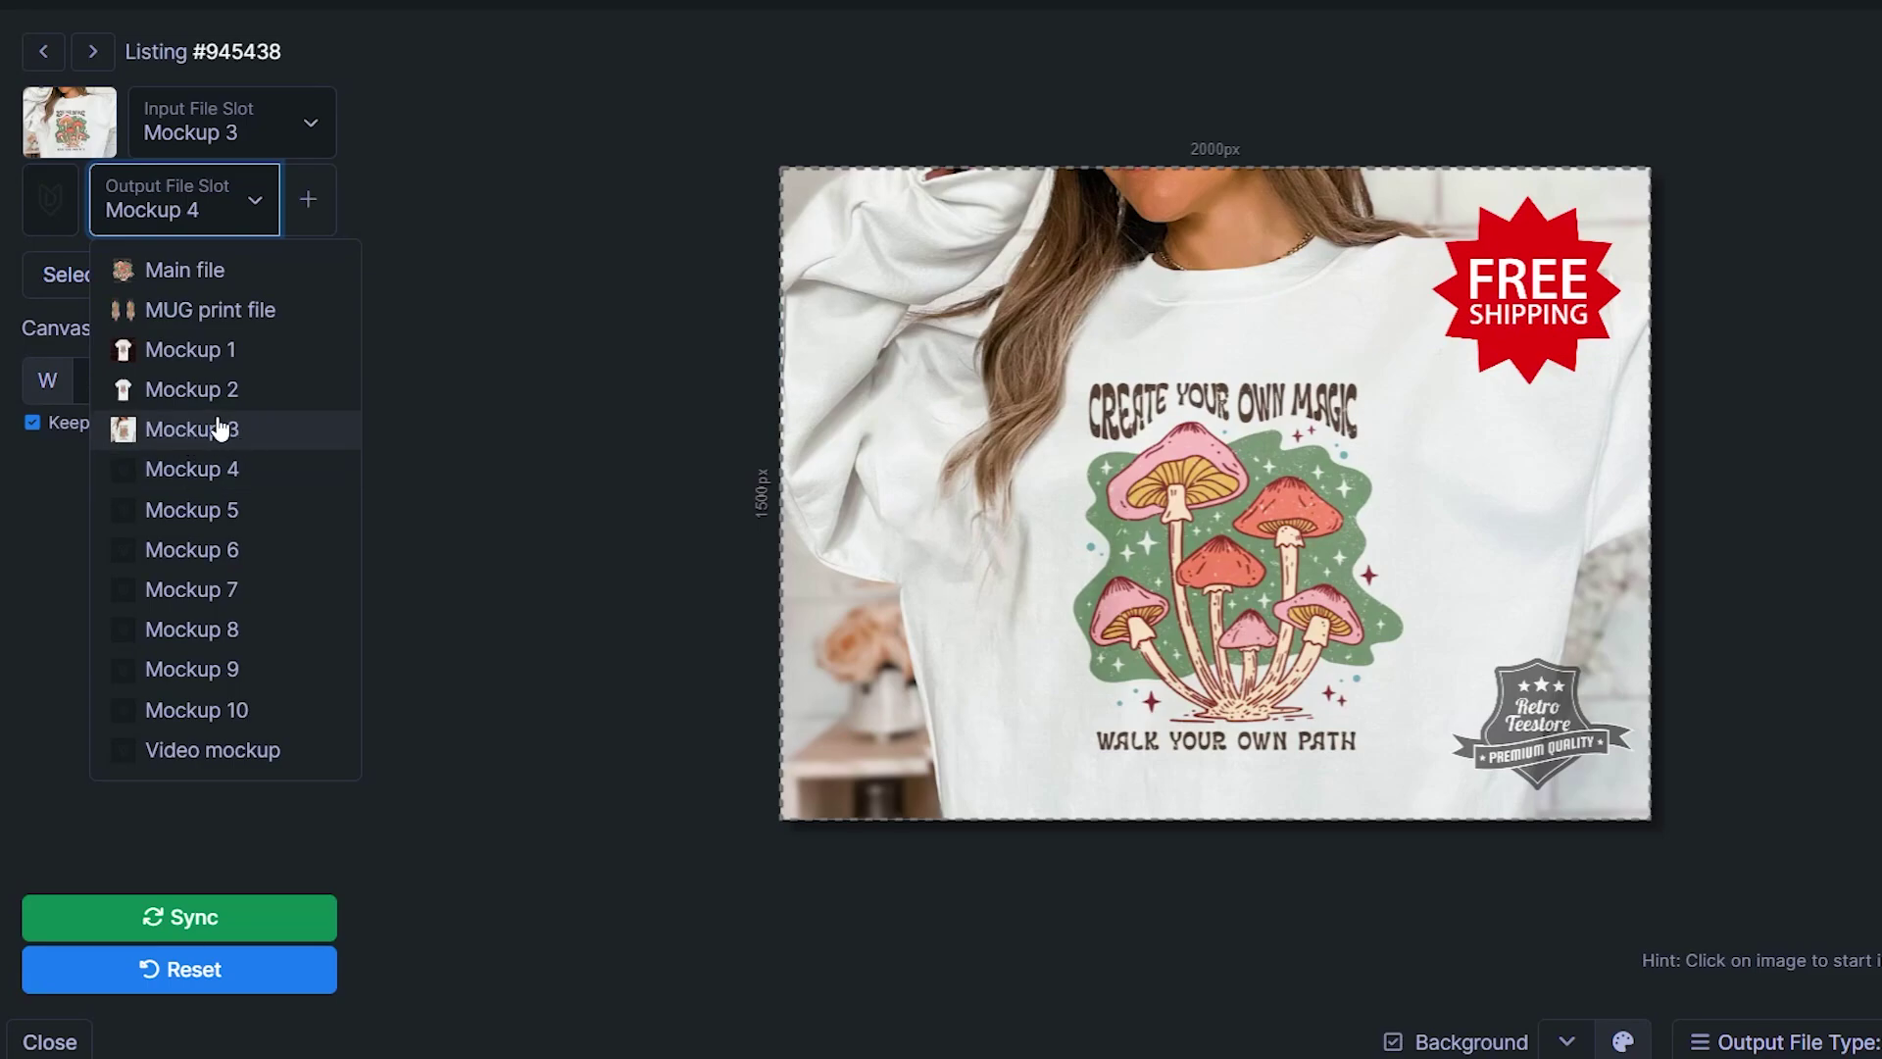
pyautogui.click(219, 428)
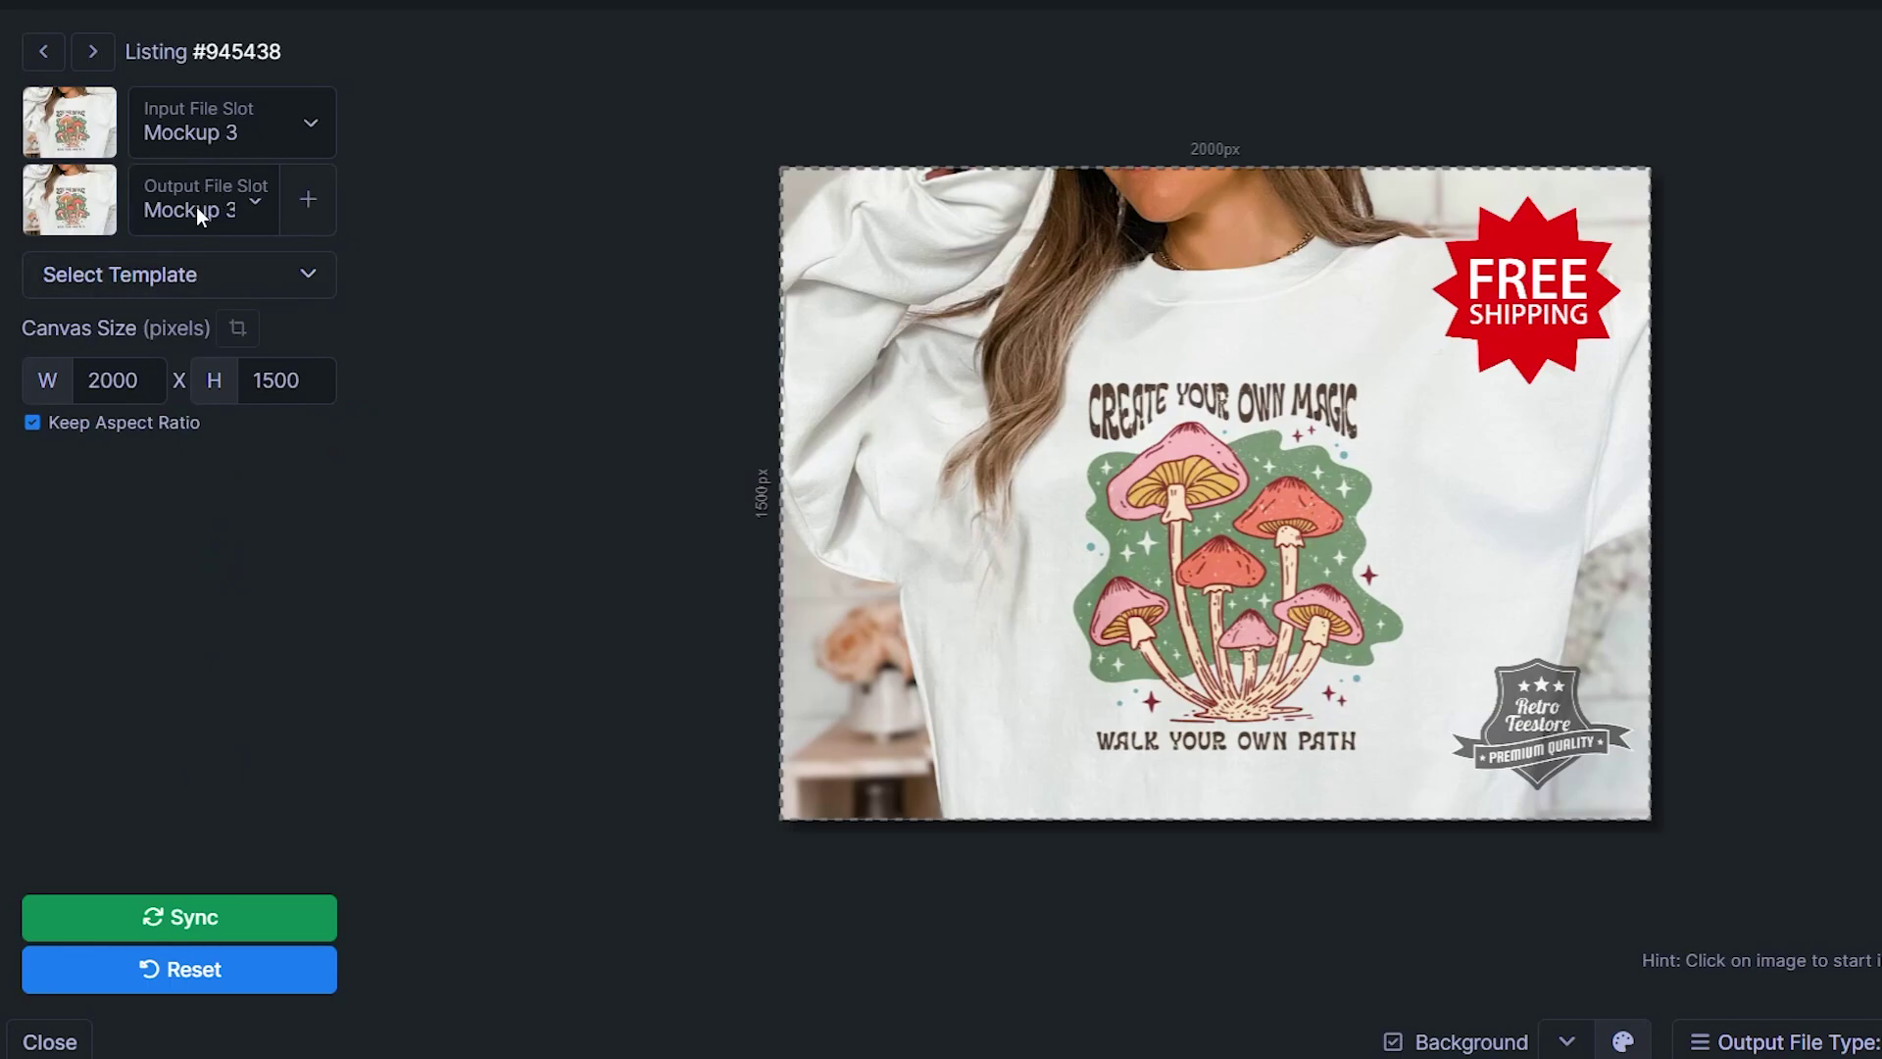
pyautogui.click(1772, 1041)
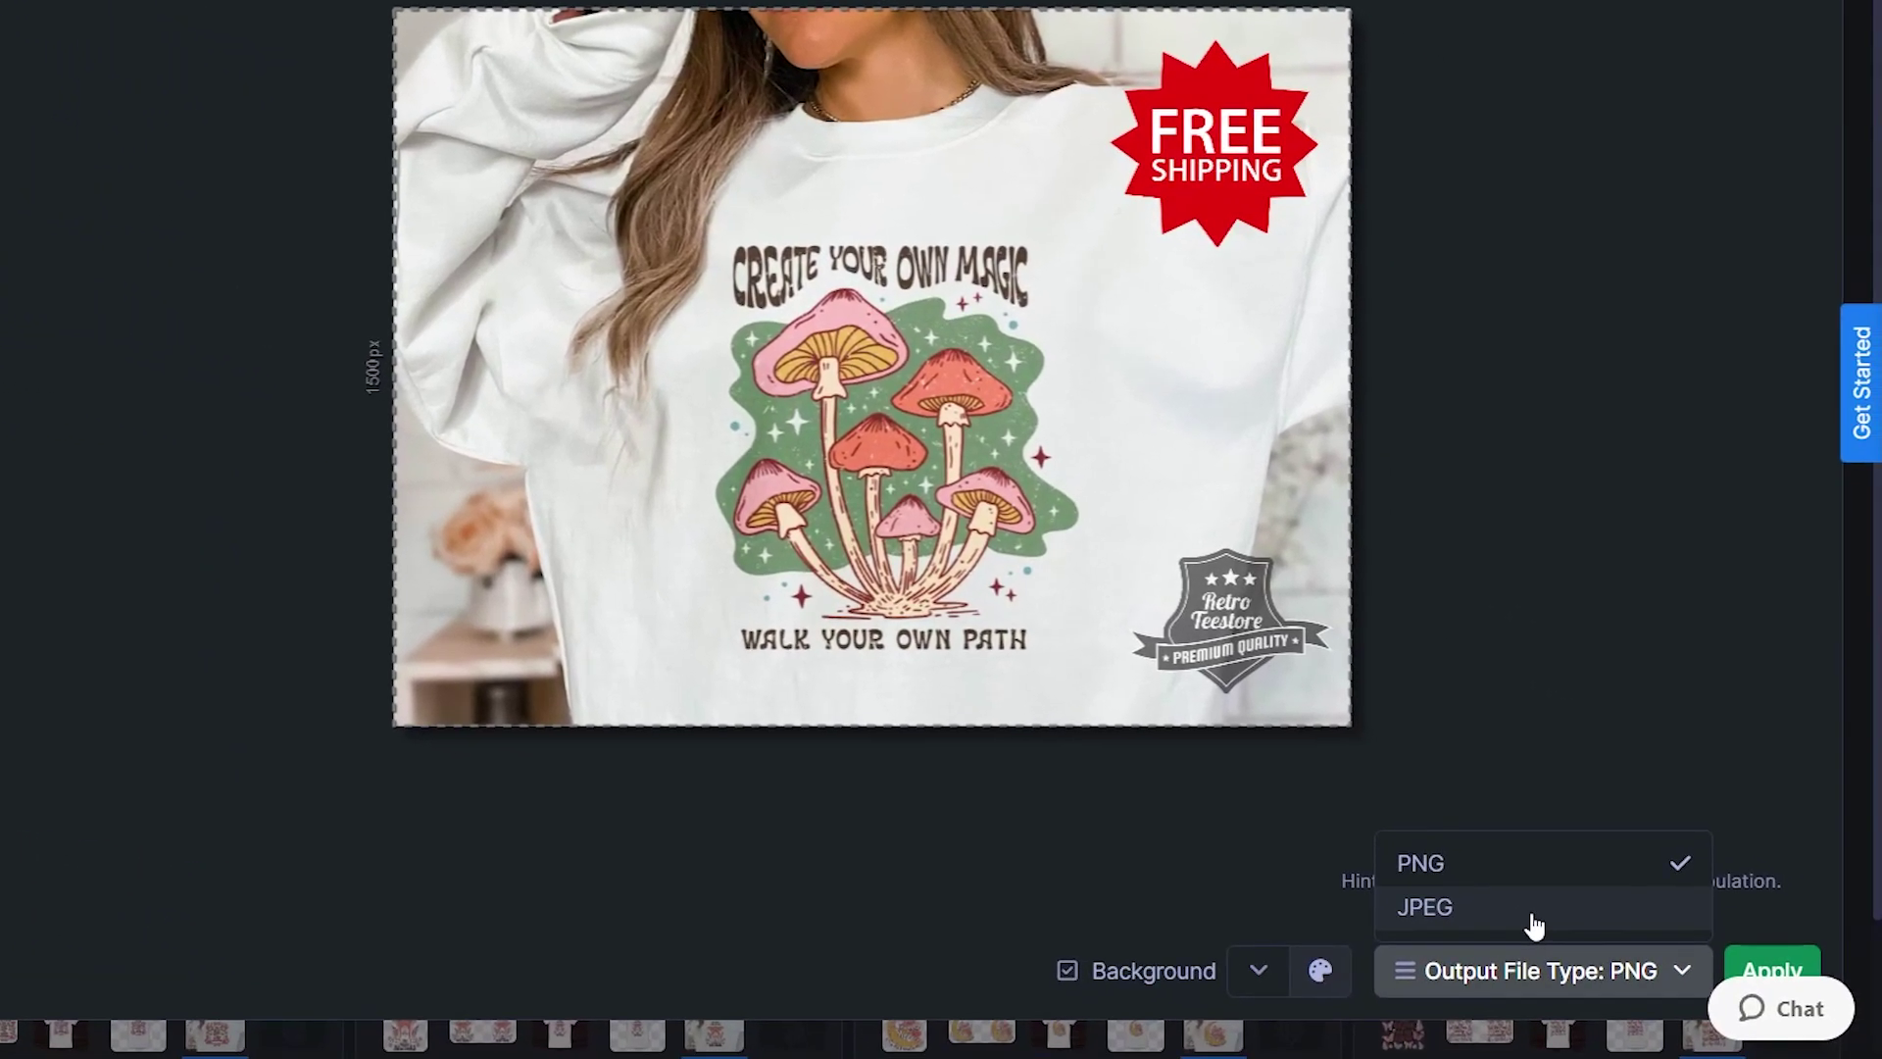
pyautogui.click(1526, 920)
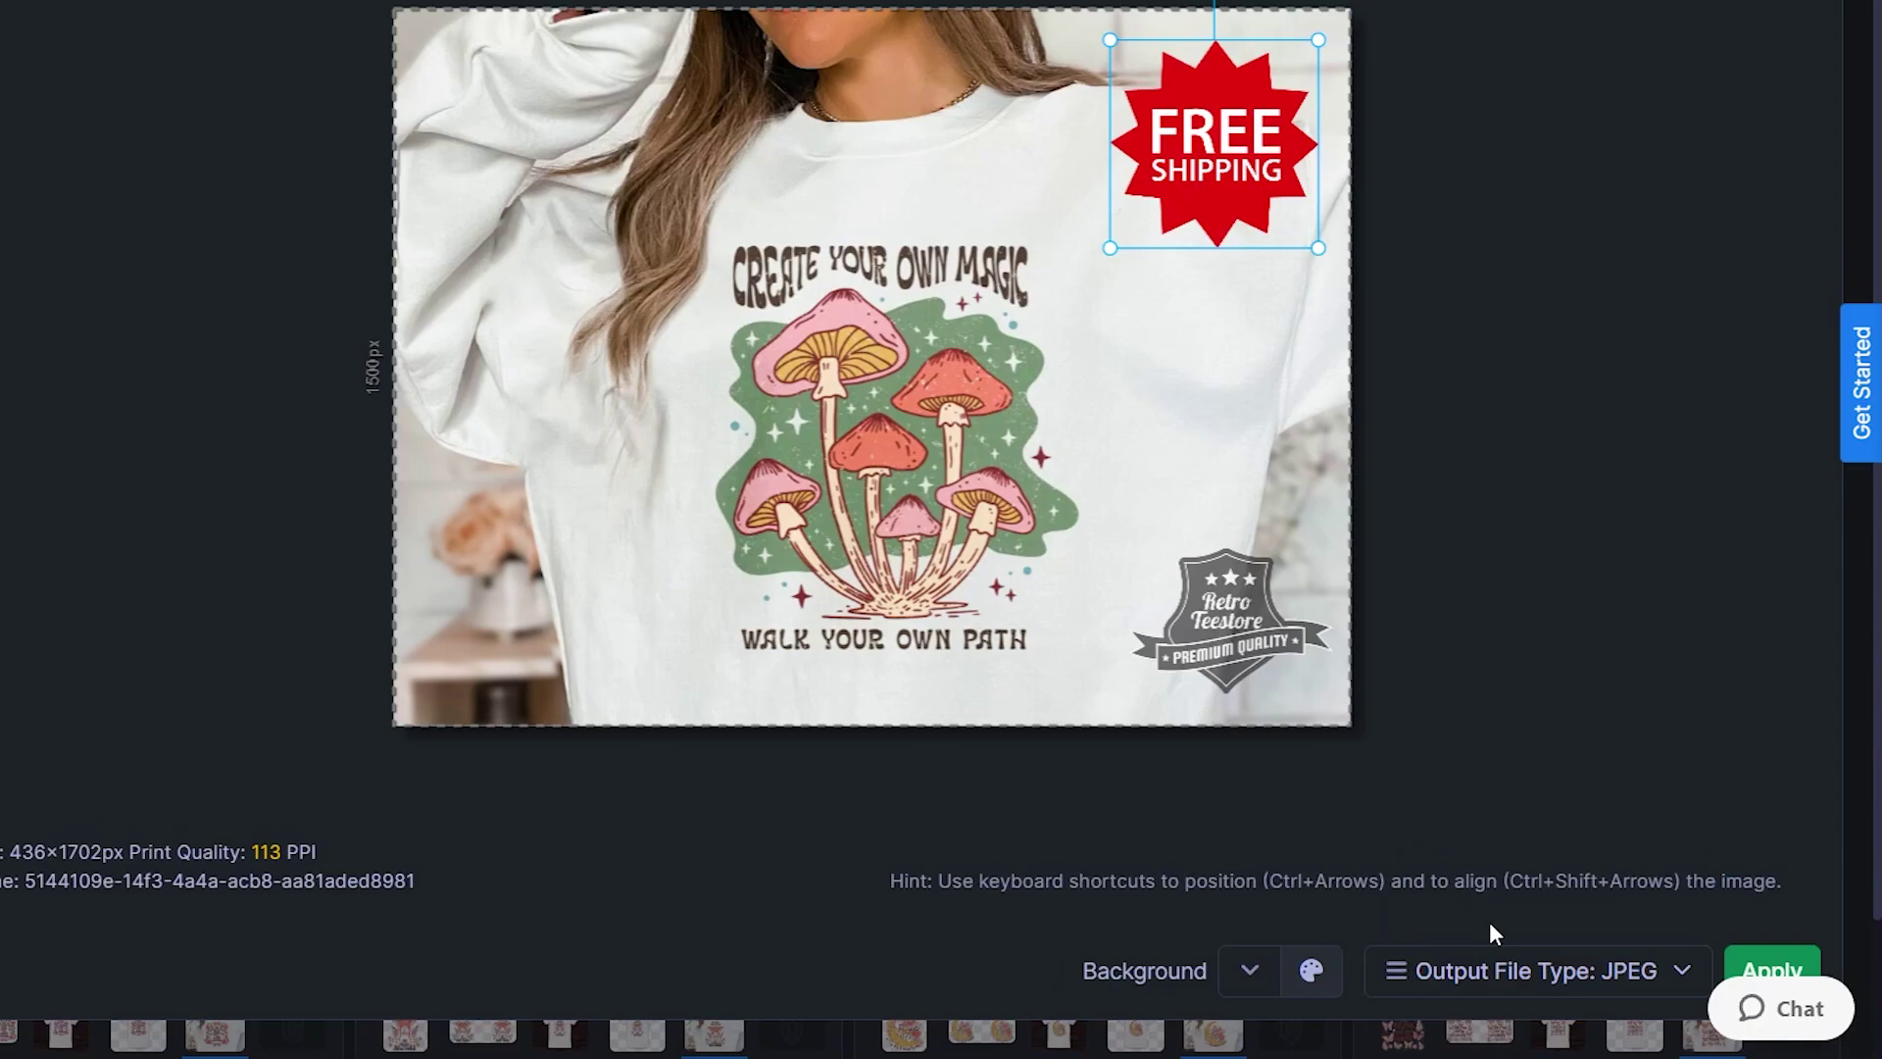
pyautogui.click(1776, 970)
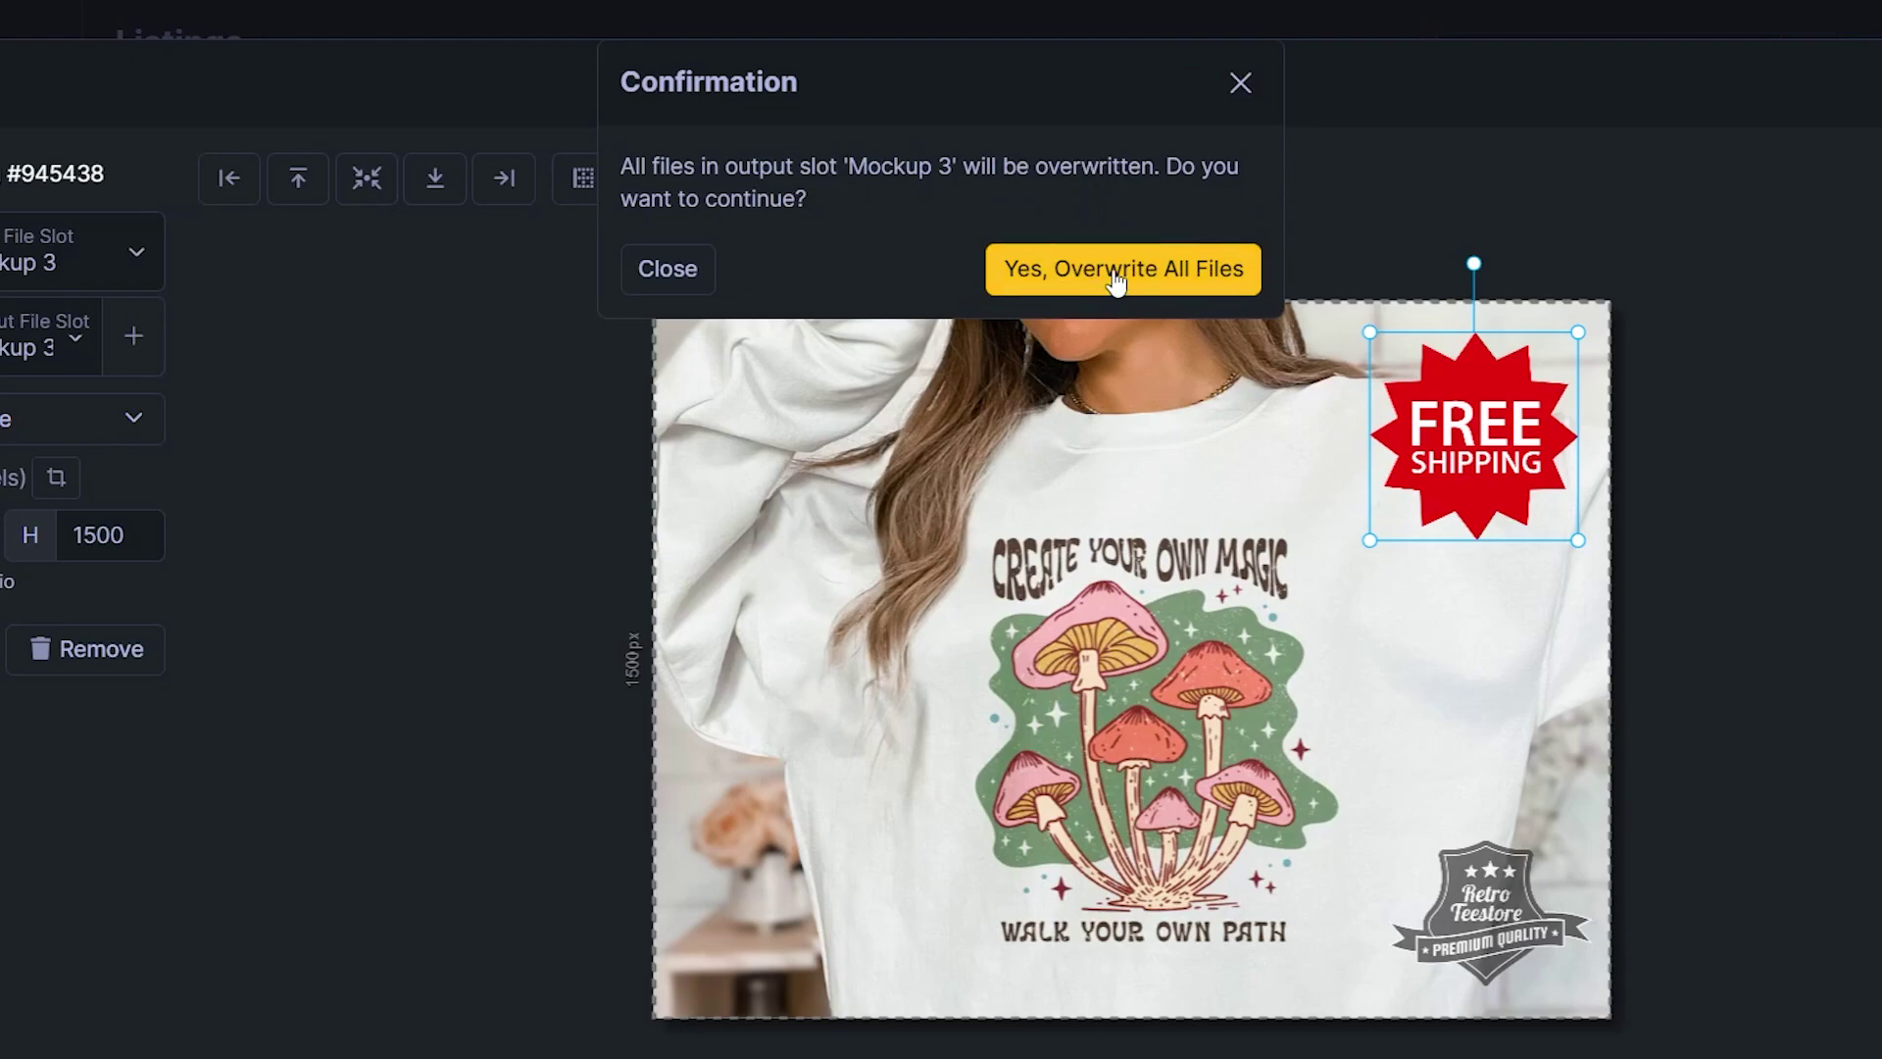
pyautogui.click(1114, 270)
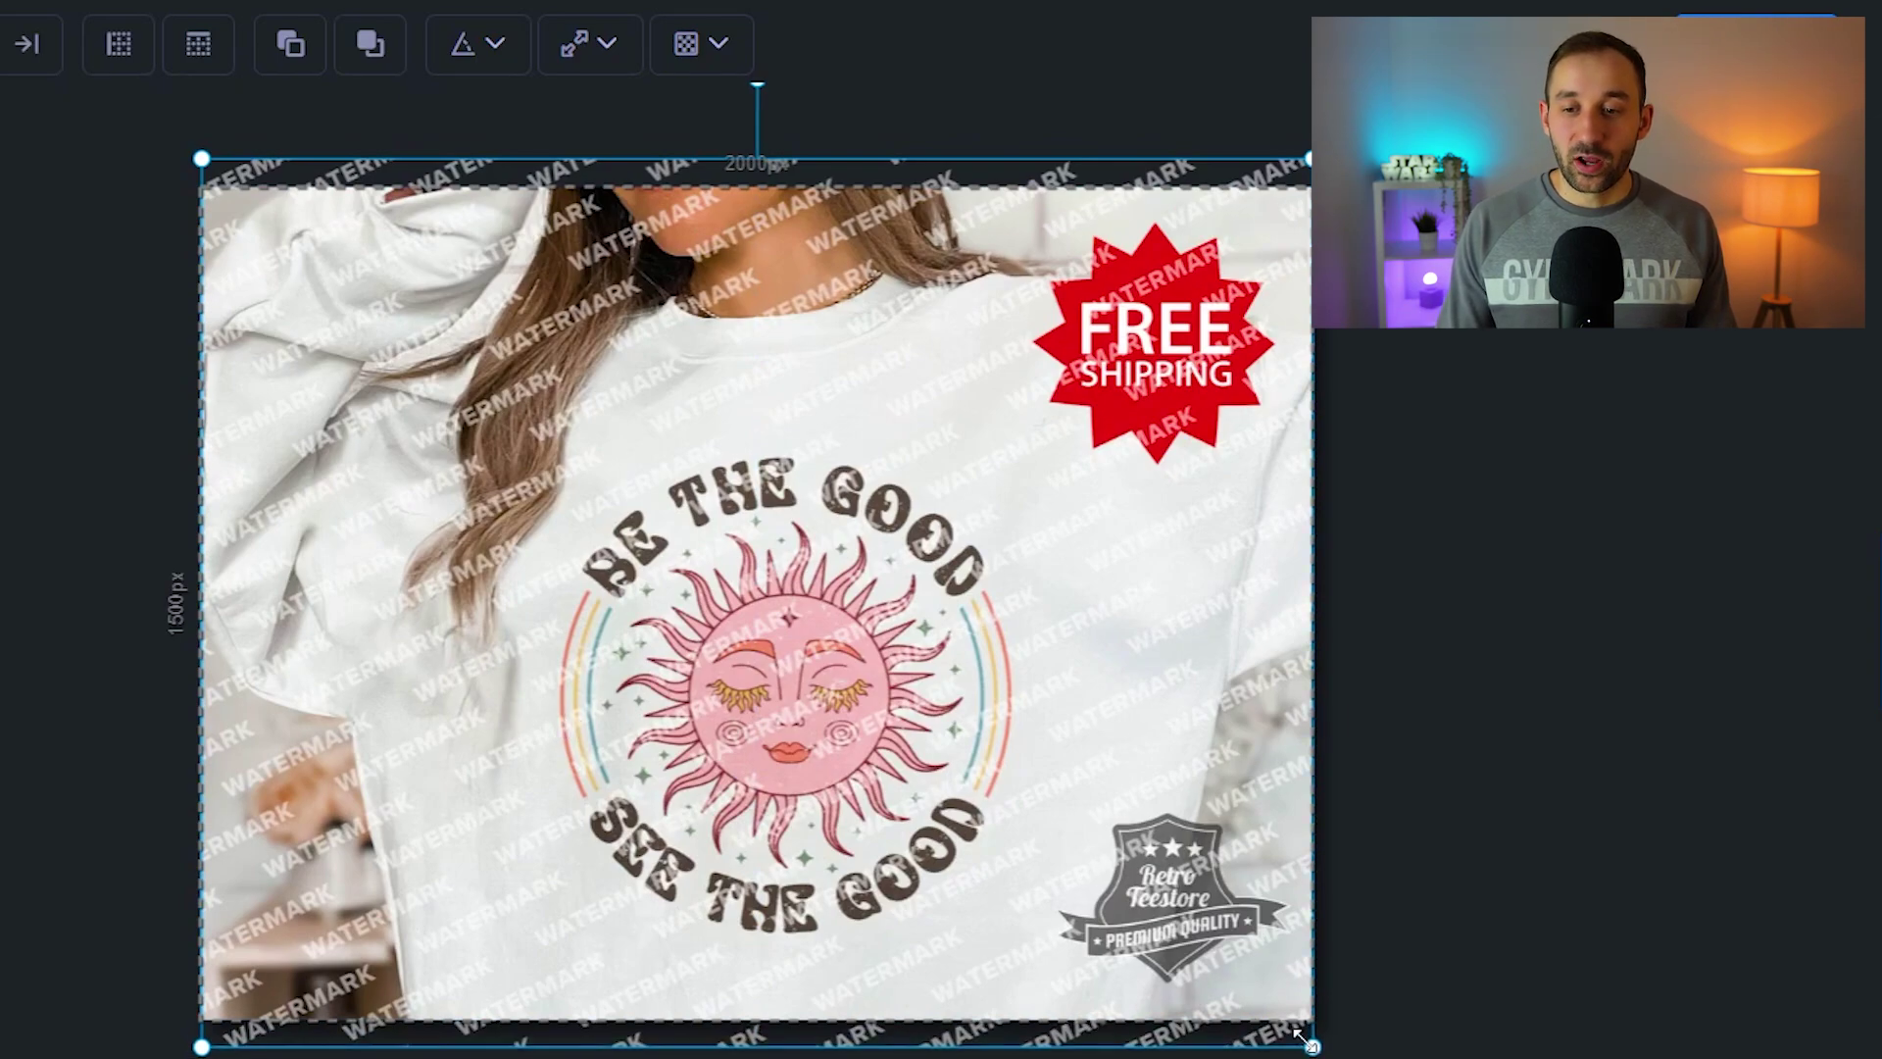
# Resize the tiled watermark to cover the full sweatshirt mockup and fade it to about 0.73 opacity
pyautogui.moveTo(1313, 1047)
pyautogui.mouseDown()
pyautogui.moveTo(1341, 1046)
pyautogui.moveTo(1273, 1035)
pyautogui.mouseUp()
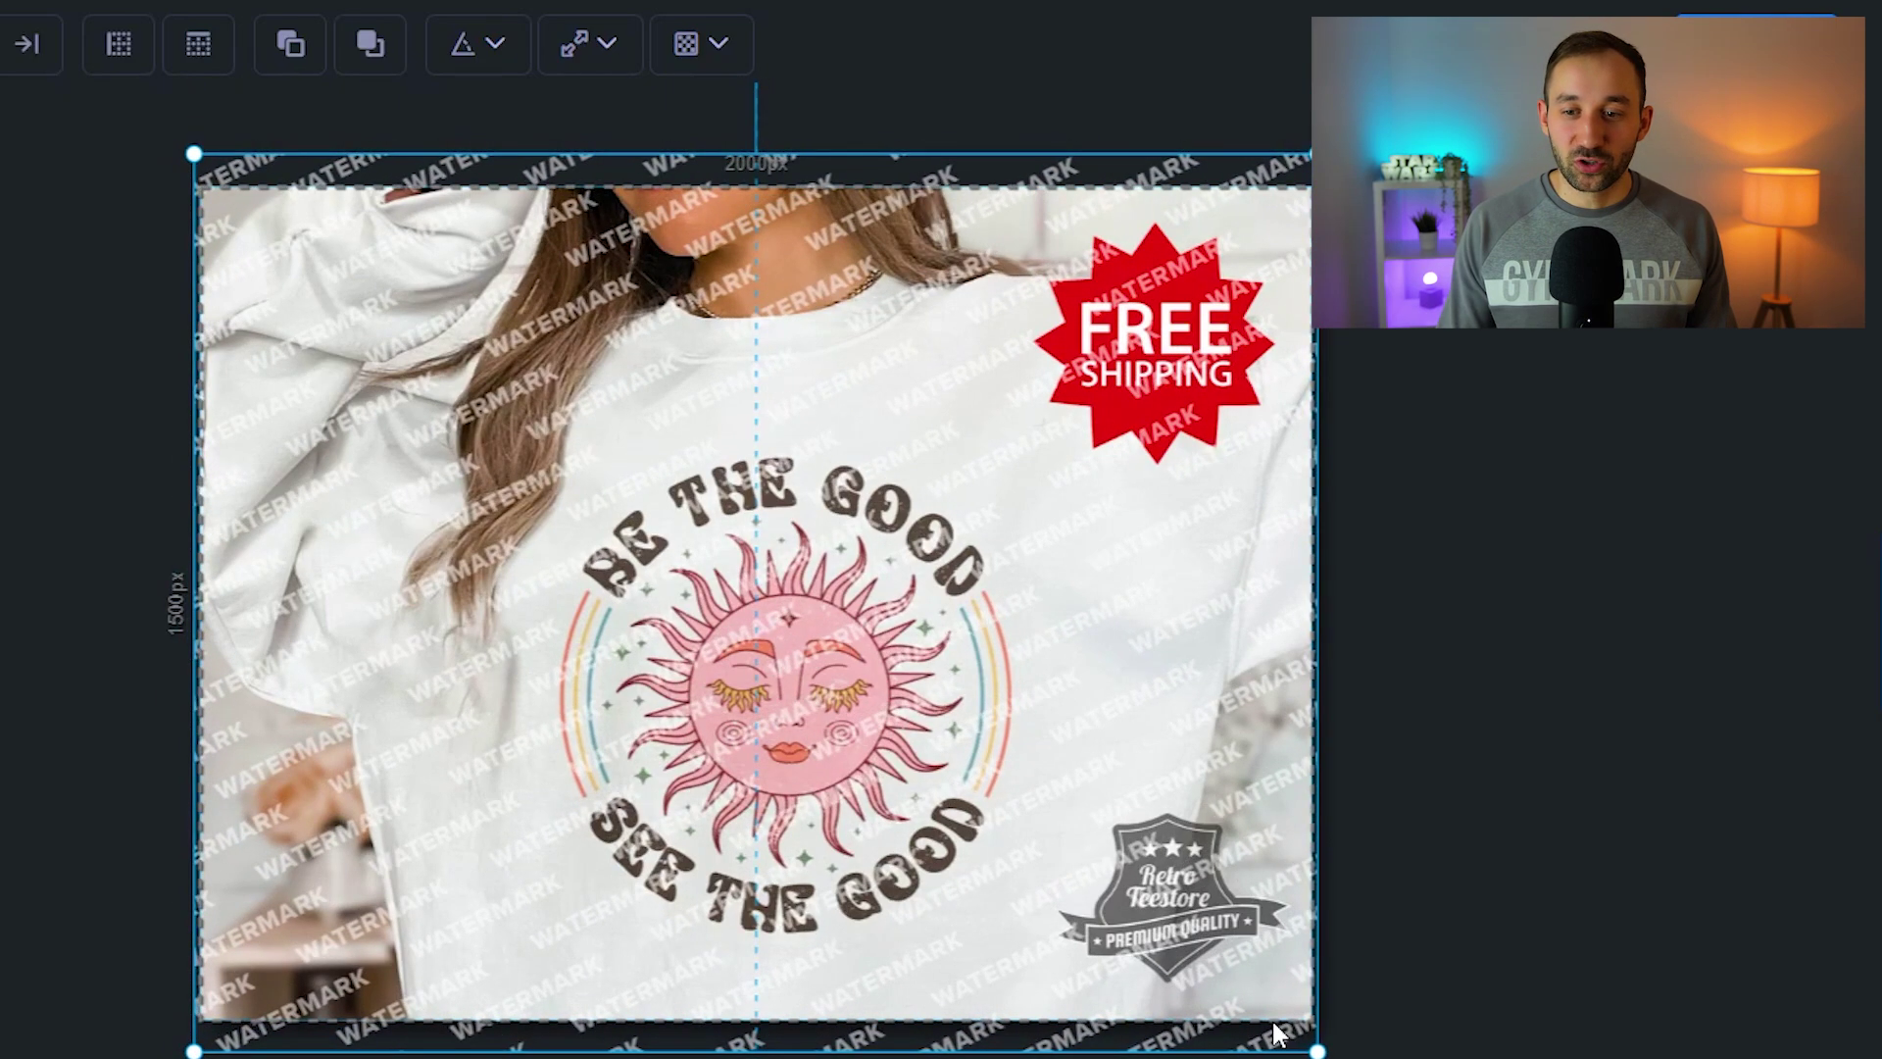
pyautogui.moveTo(1273, 1036); pyautogui.dragTo(1260, 1041)
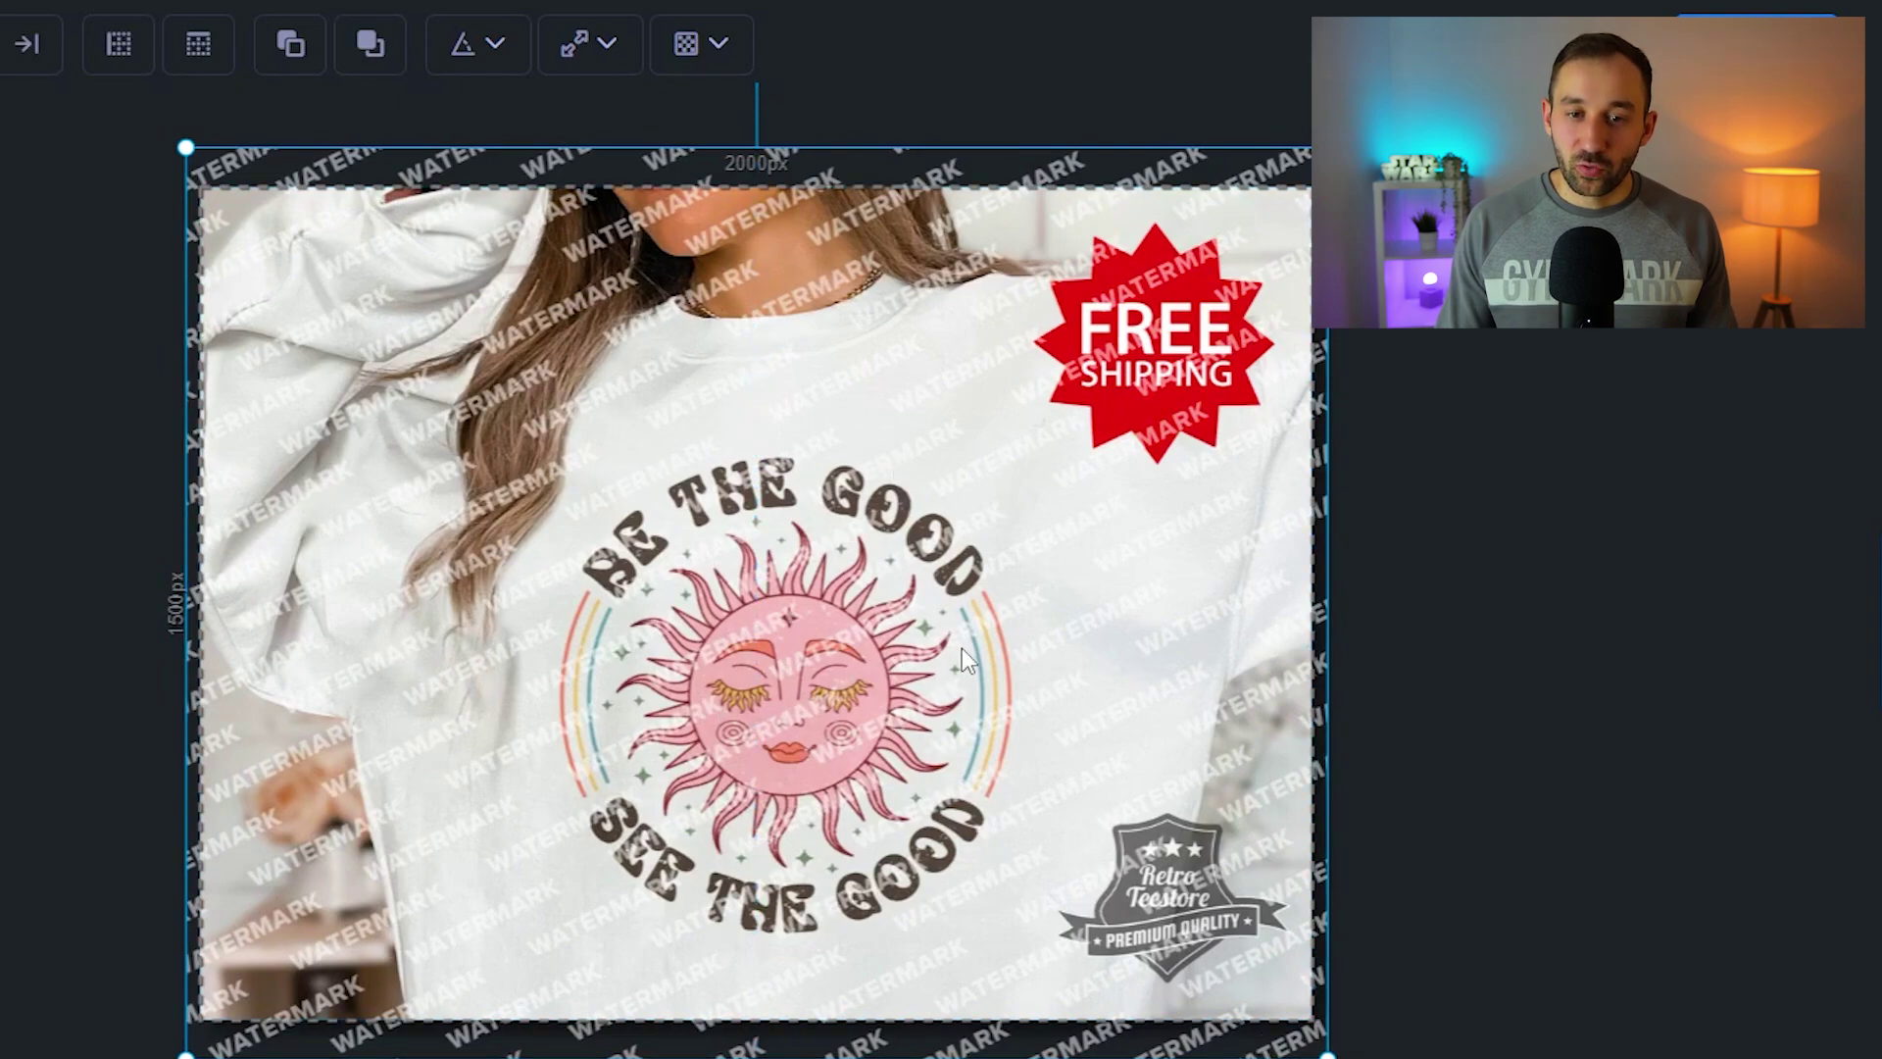
pyautogui.click(691, 45)
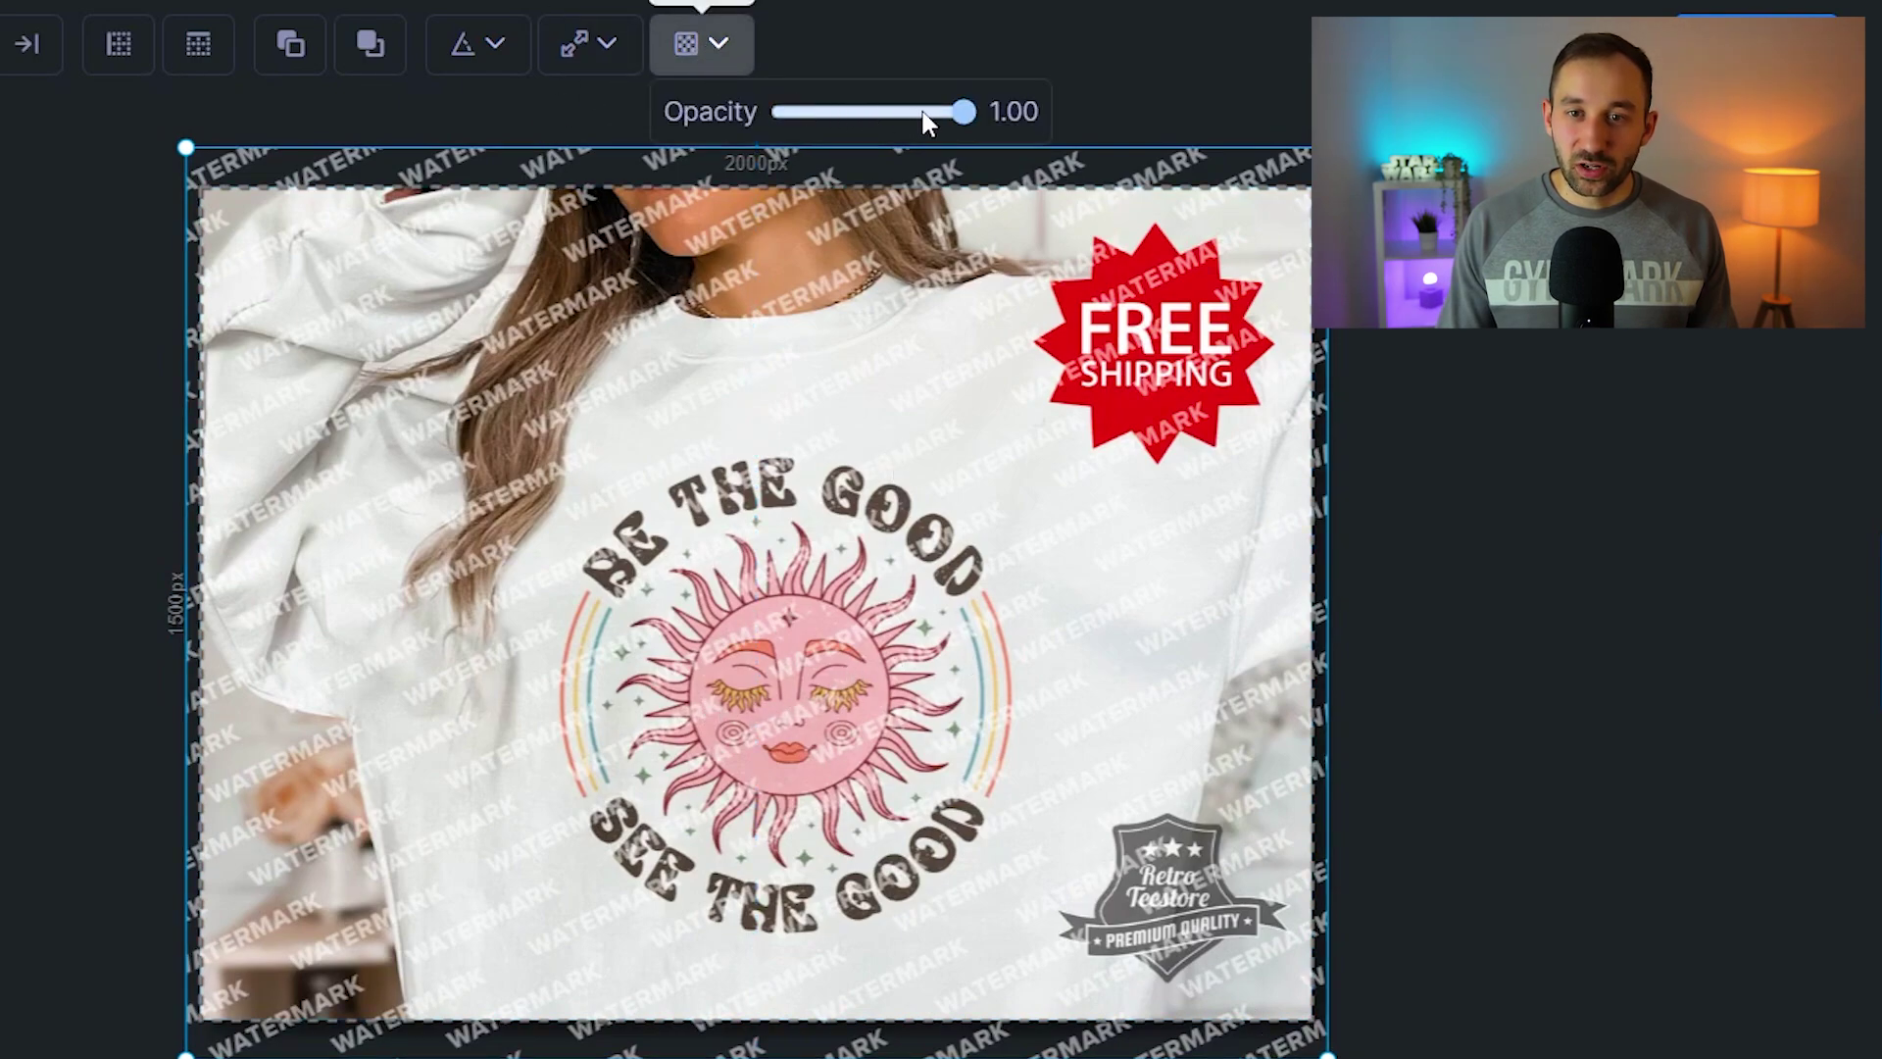
pyautogui.moveTo(923, 112); pyautogui.dragTo(897, 117)
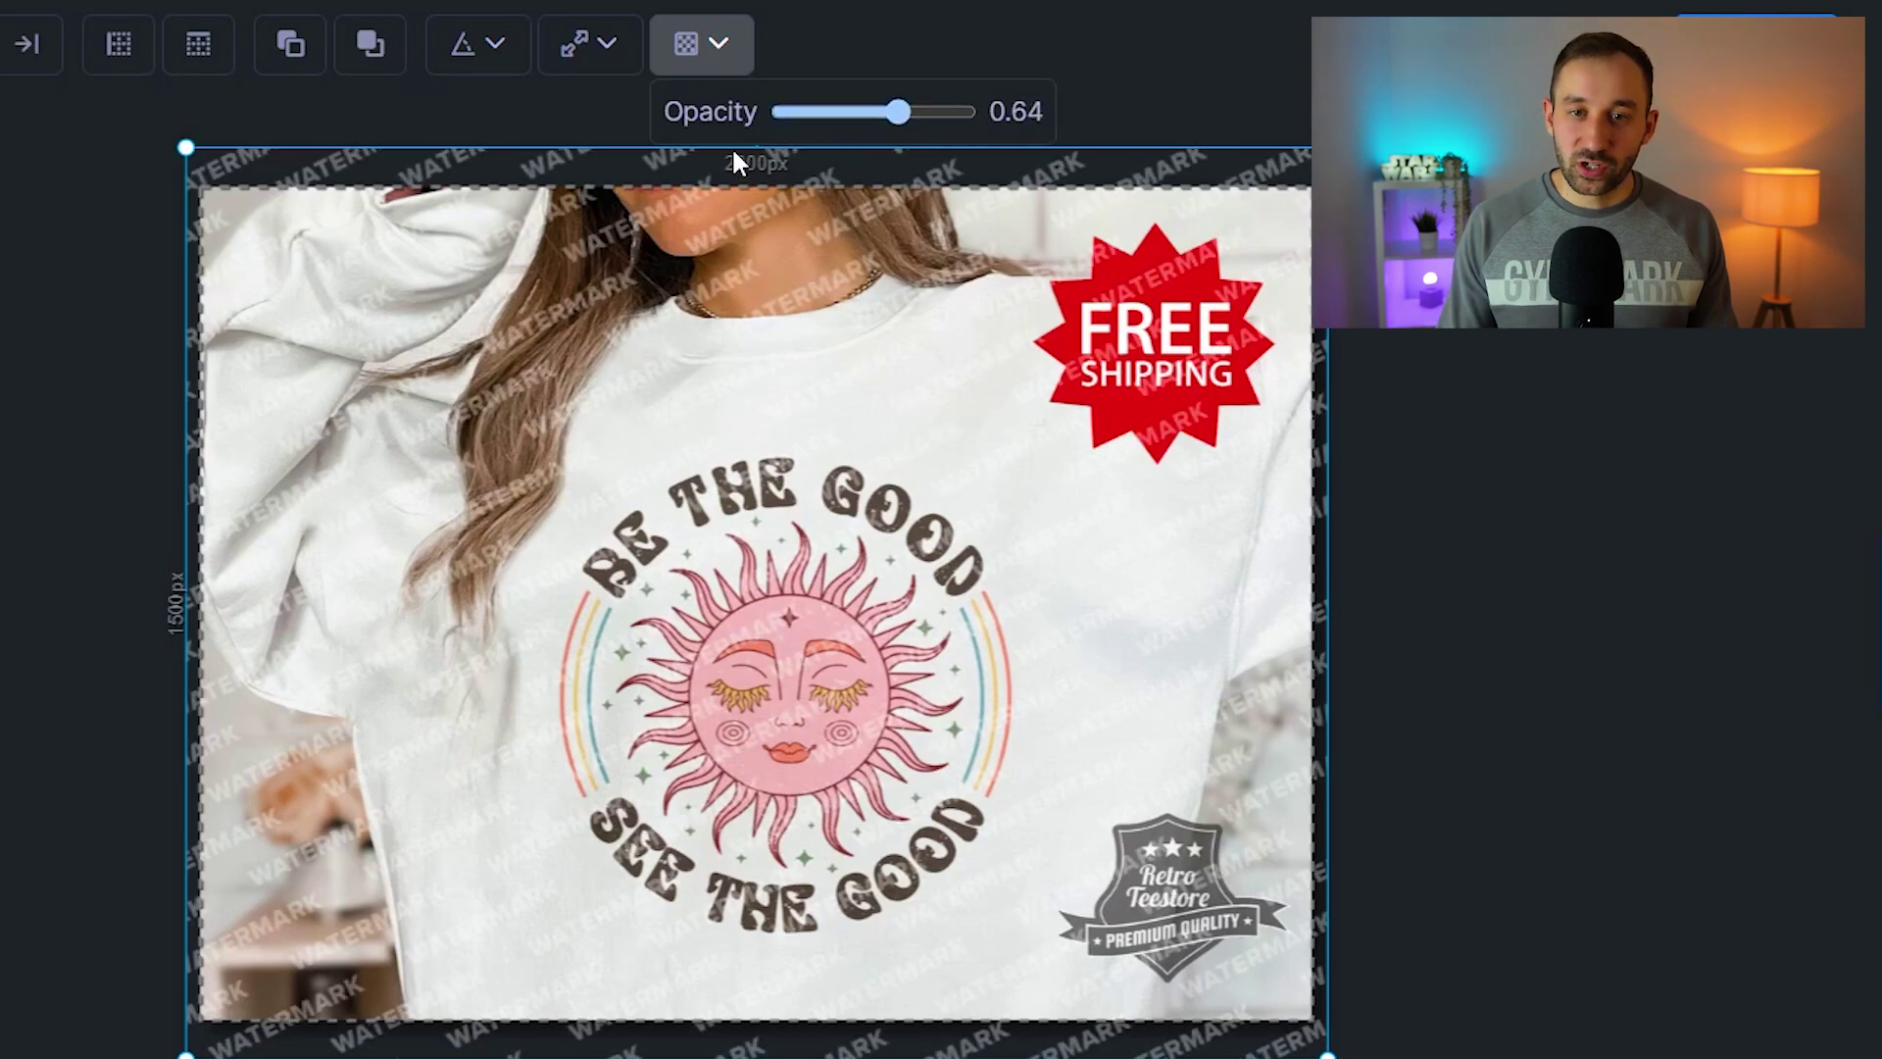
pyautogui.press('Right')
pyautogui.press('Right')
pyautogui.press('Right')
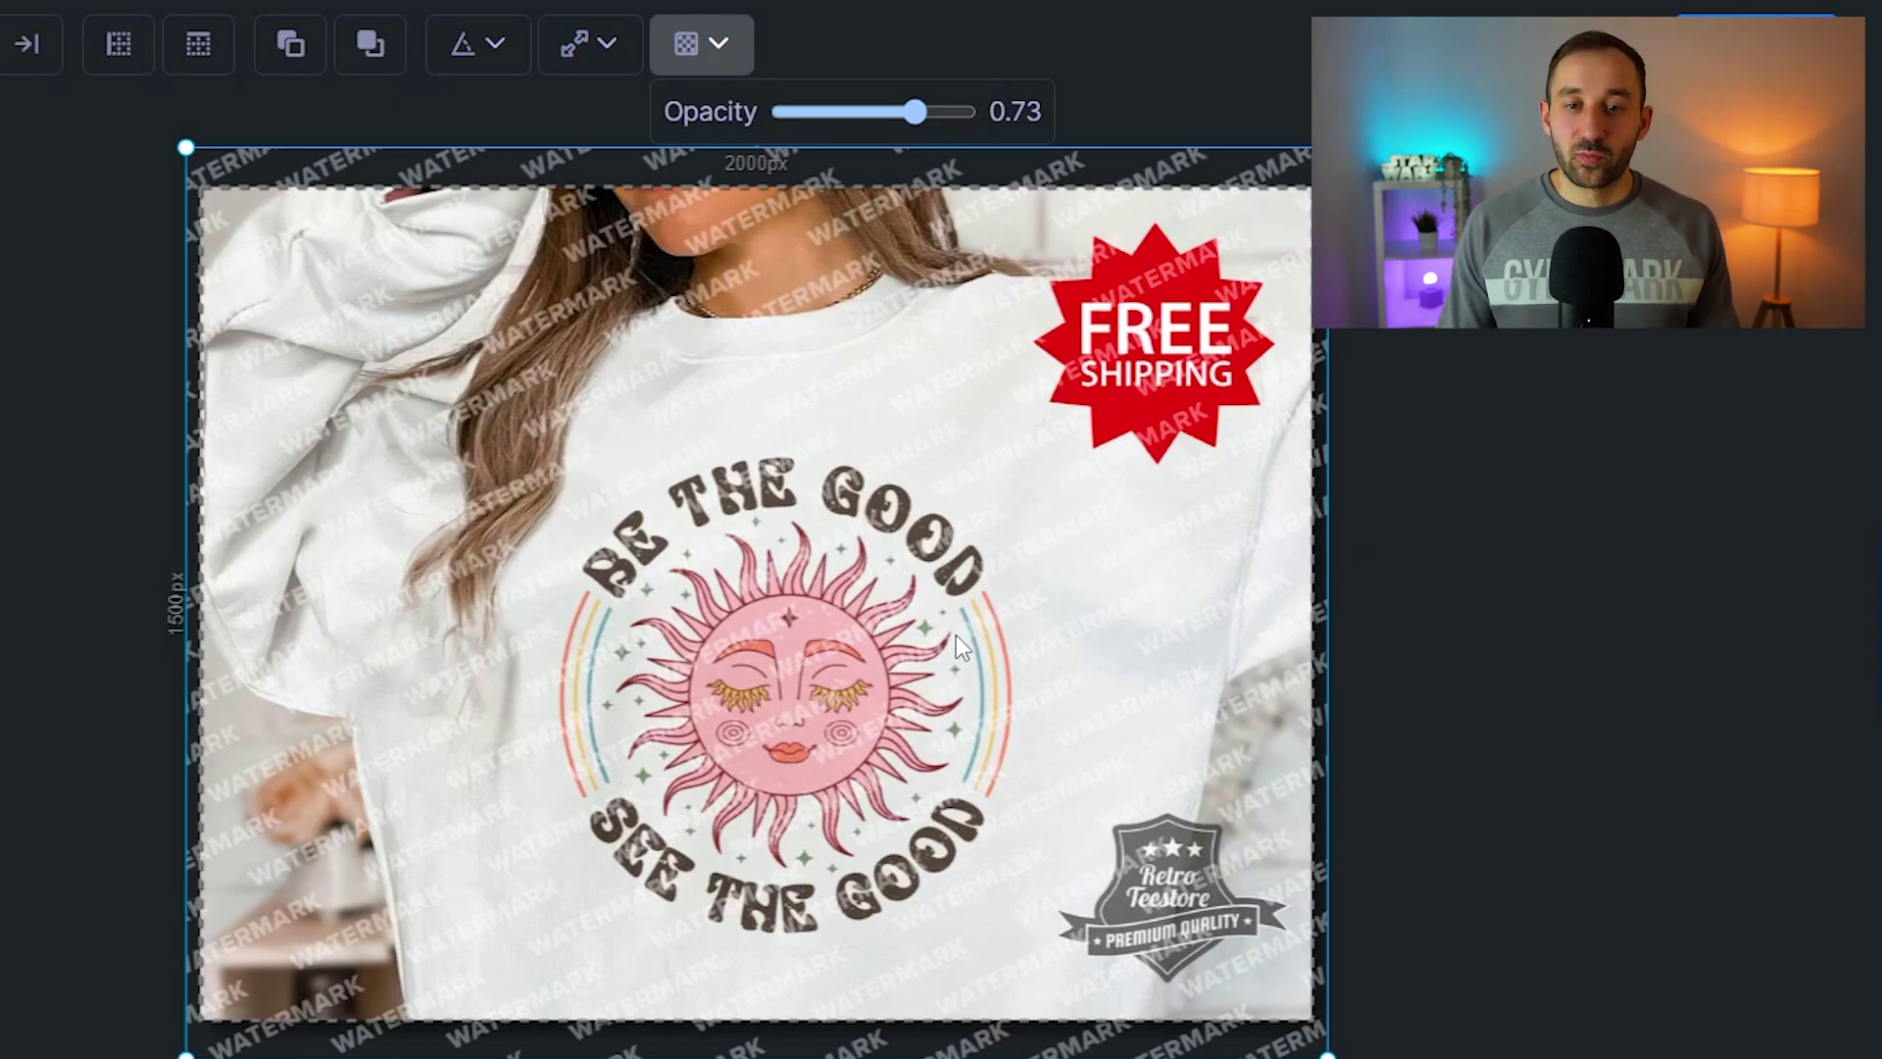
pyautogui.click(1451, 552)
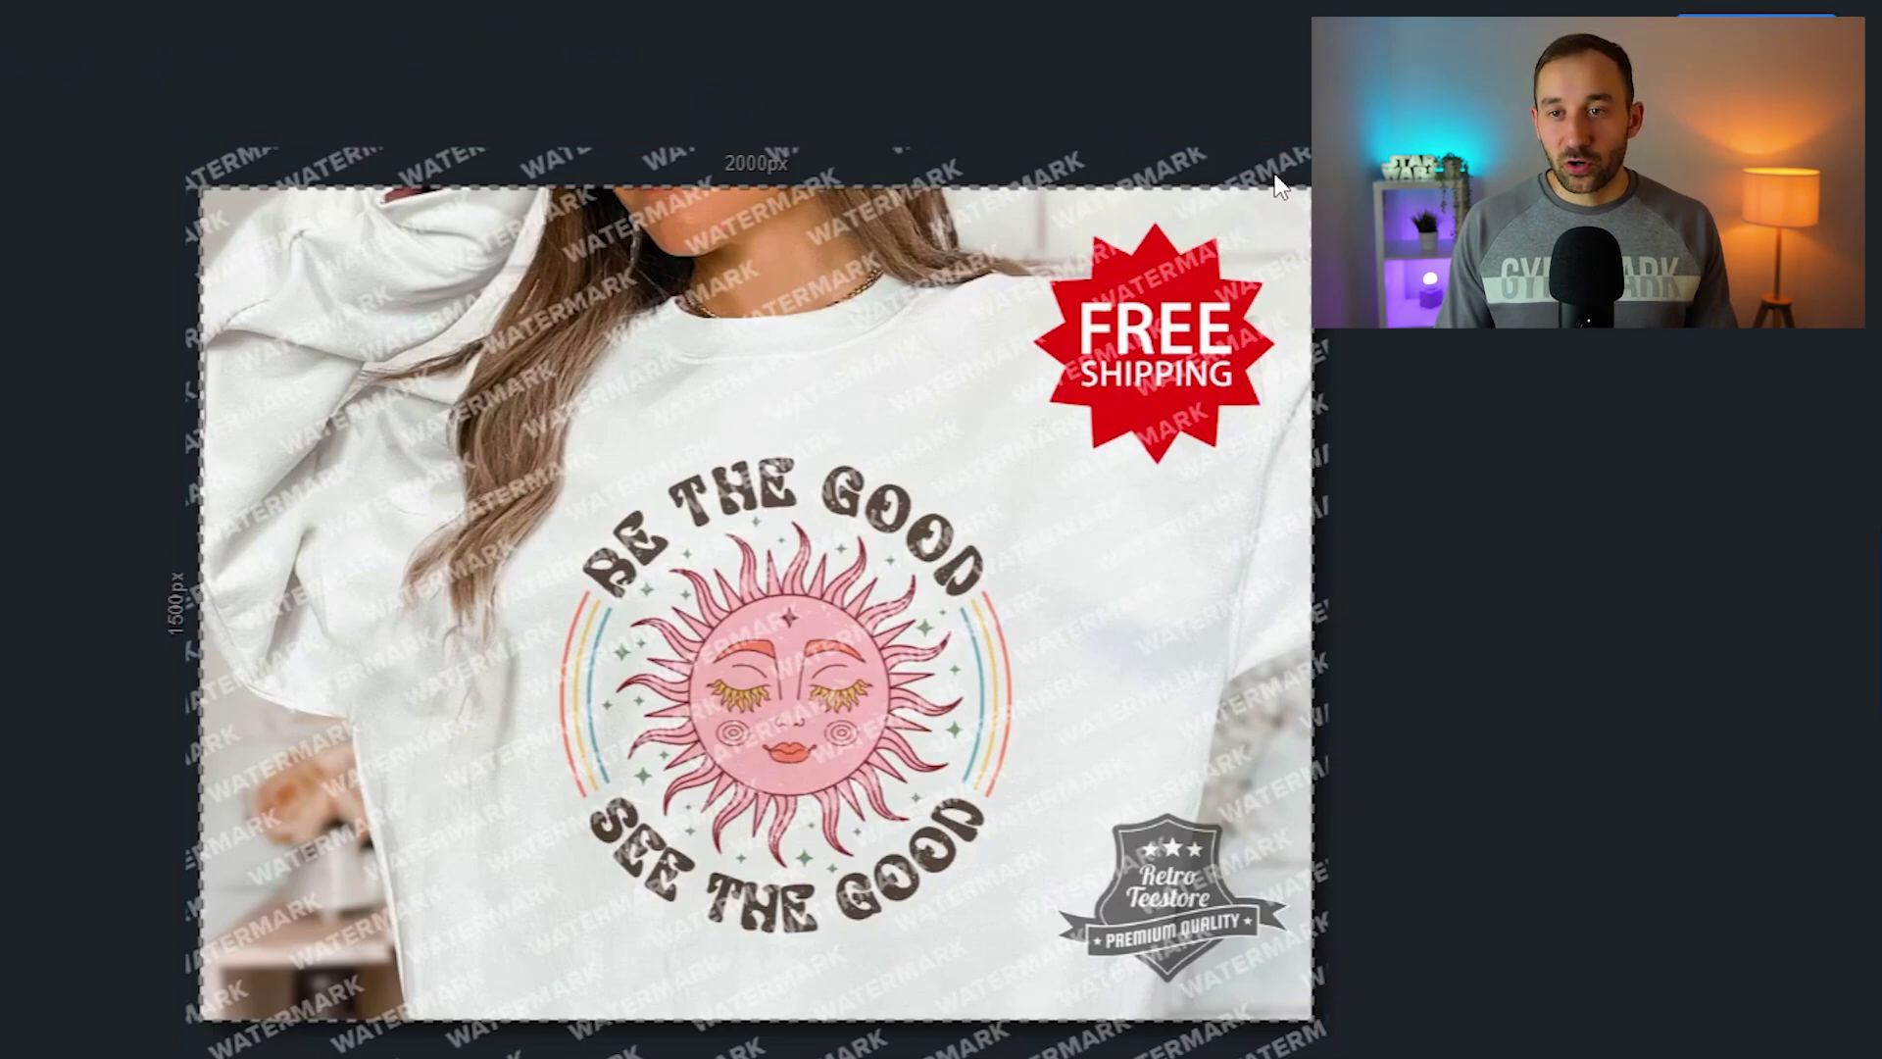
pyautogui.click(1233, 150)
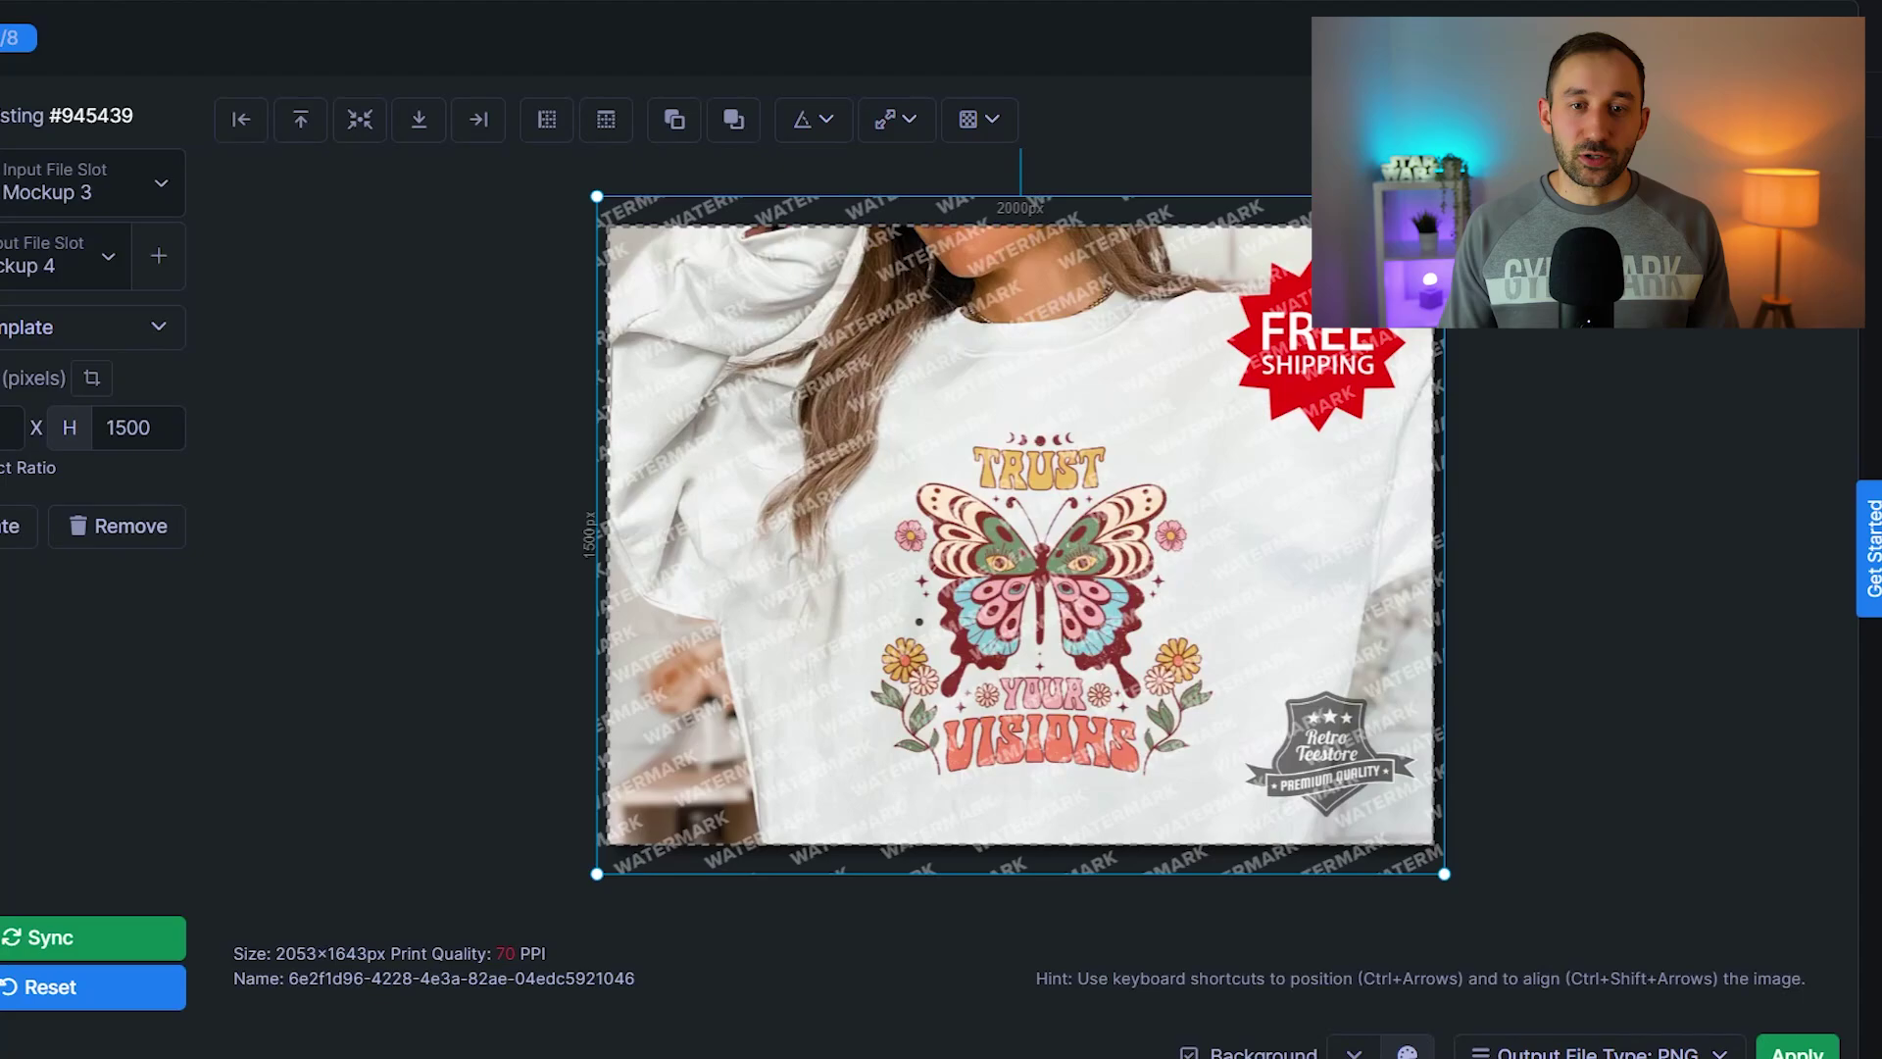
# Keep Mockup 4 as the output file slot for the watermarked mockups
pyautogui.click(217, 274)
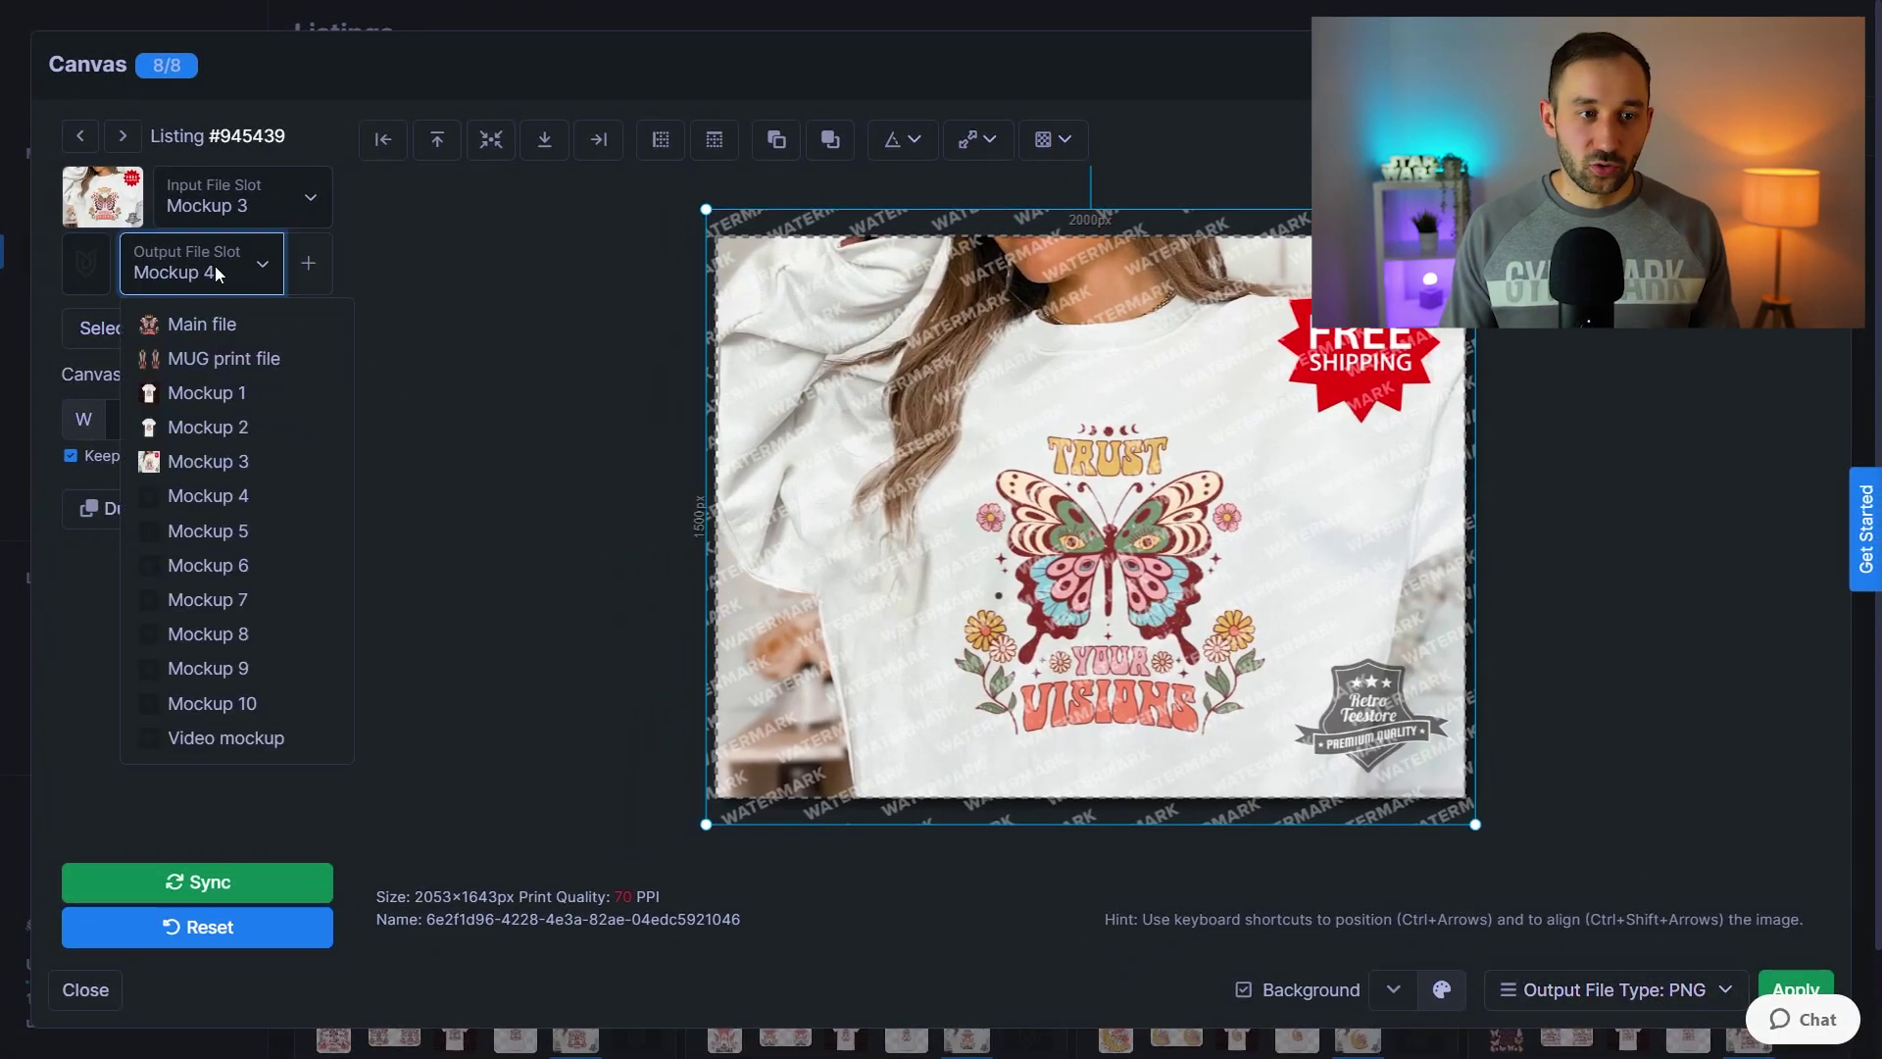
pyautogui.click(1811, 988)
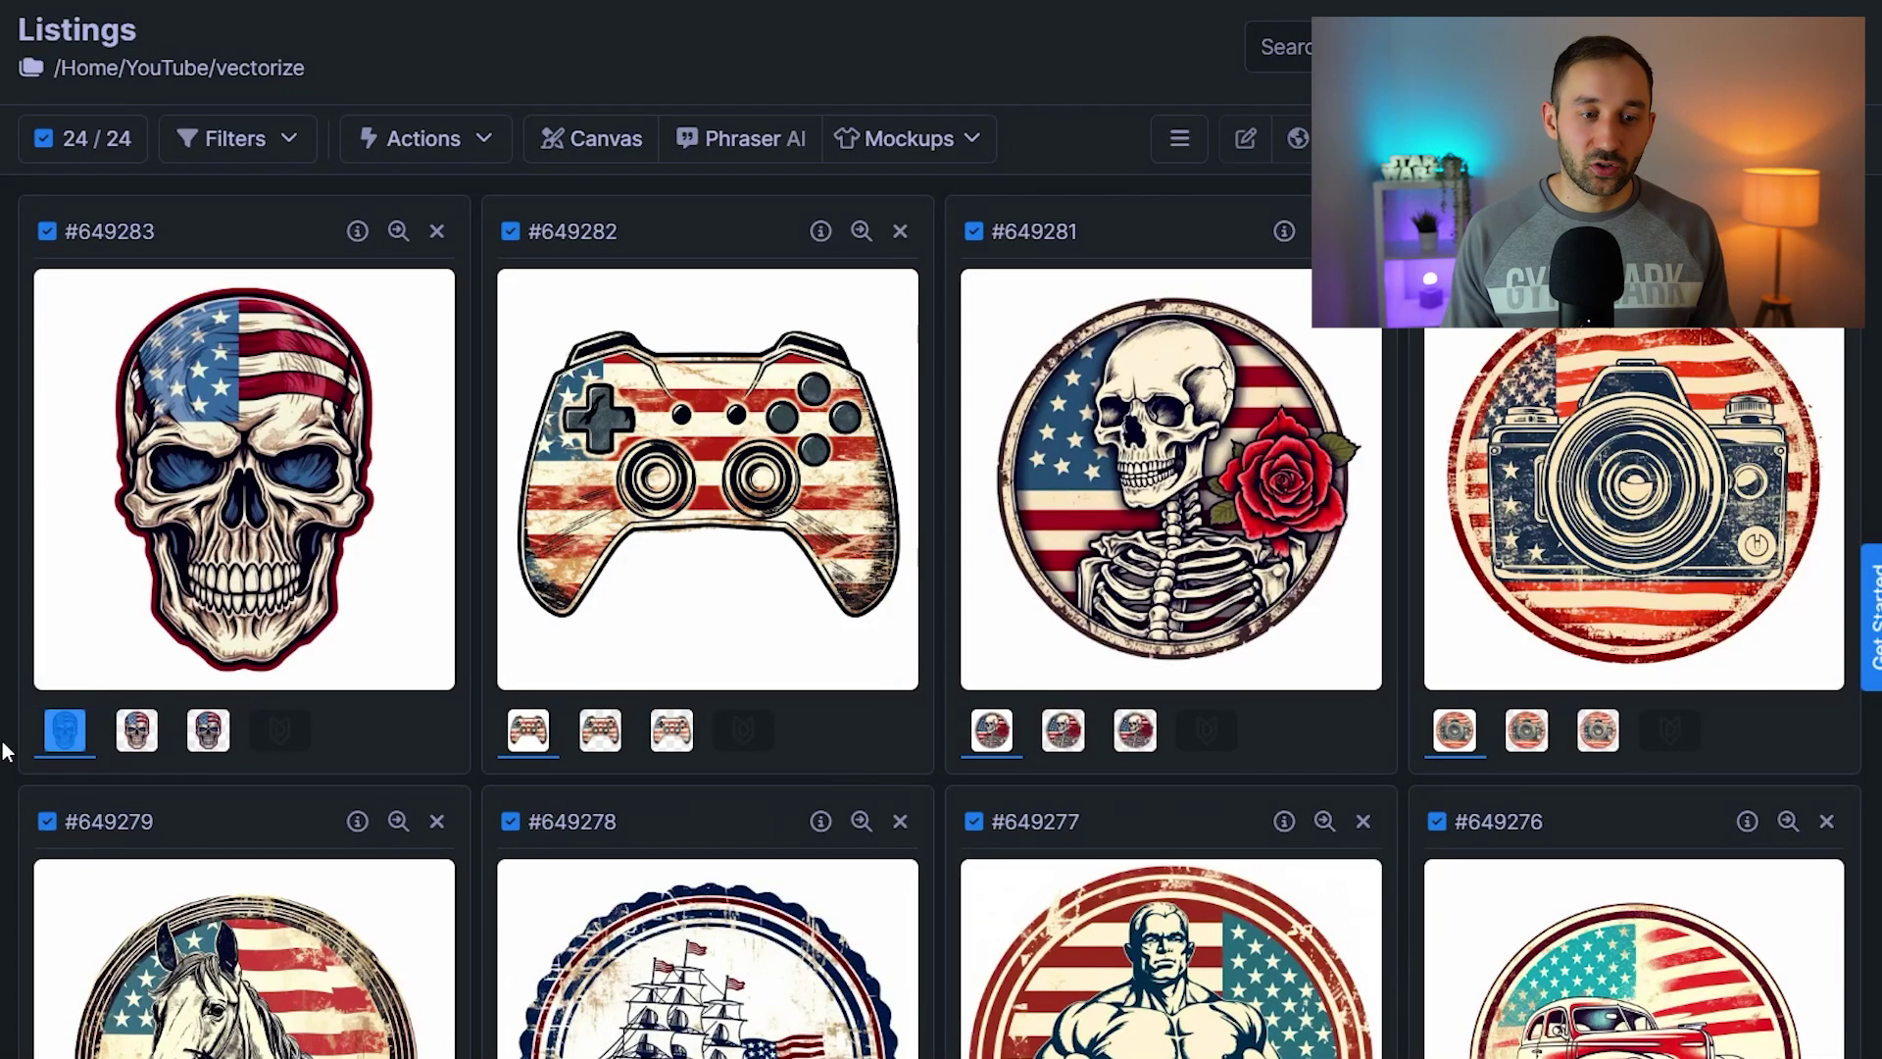
pyautogui.scroll(-2, 71, 685)
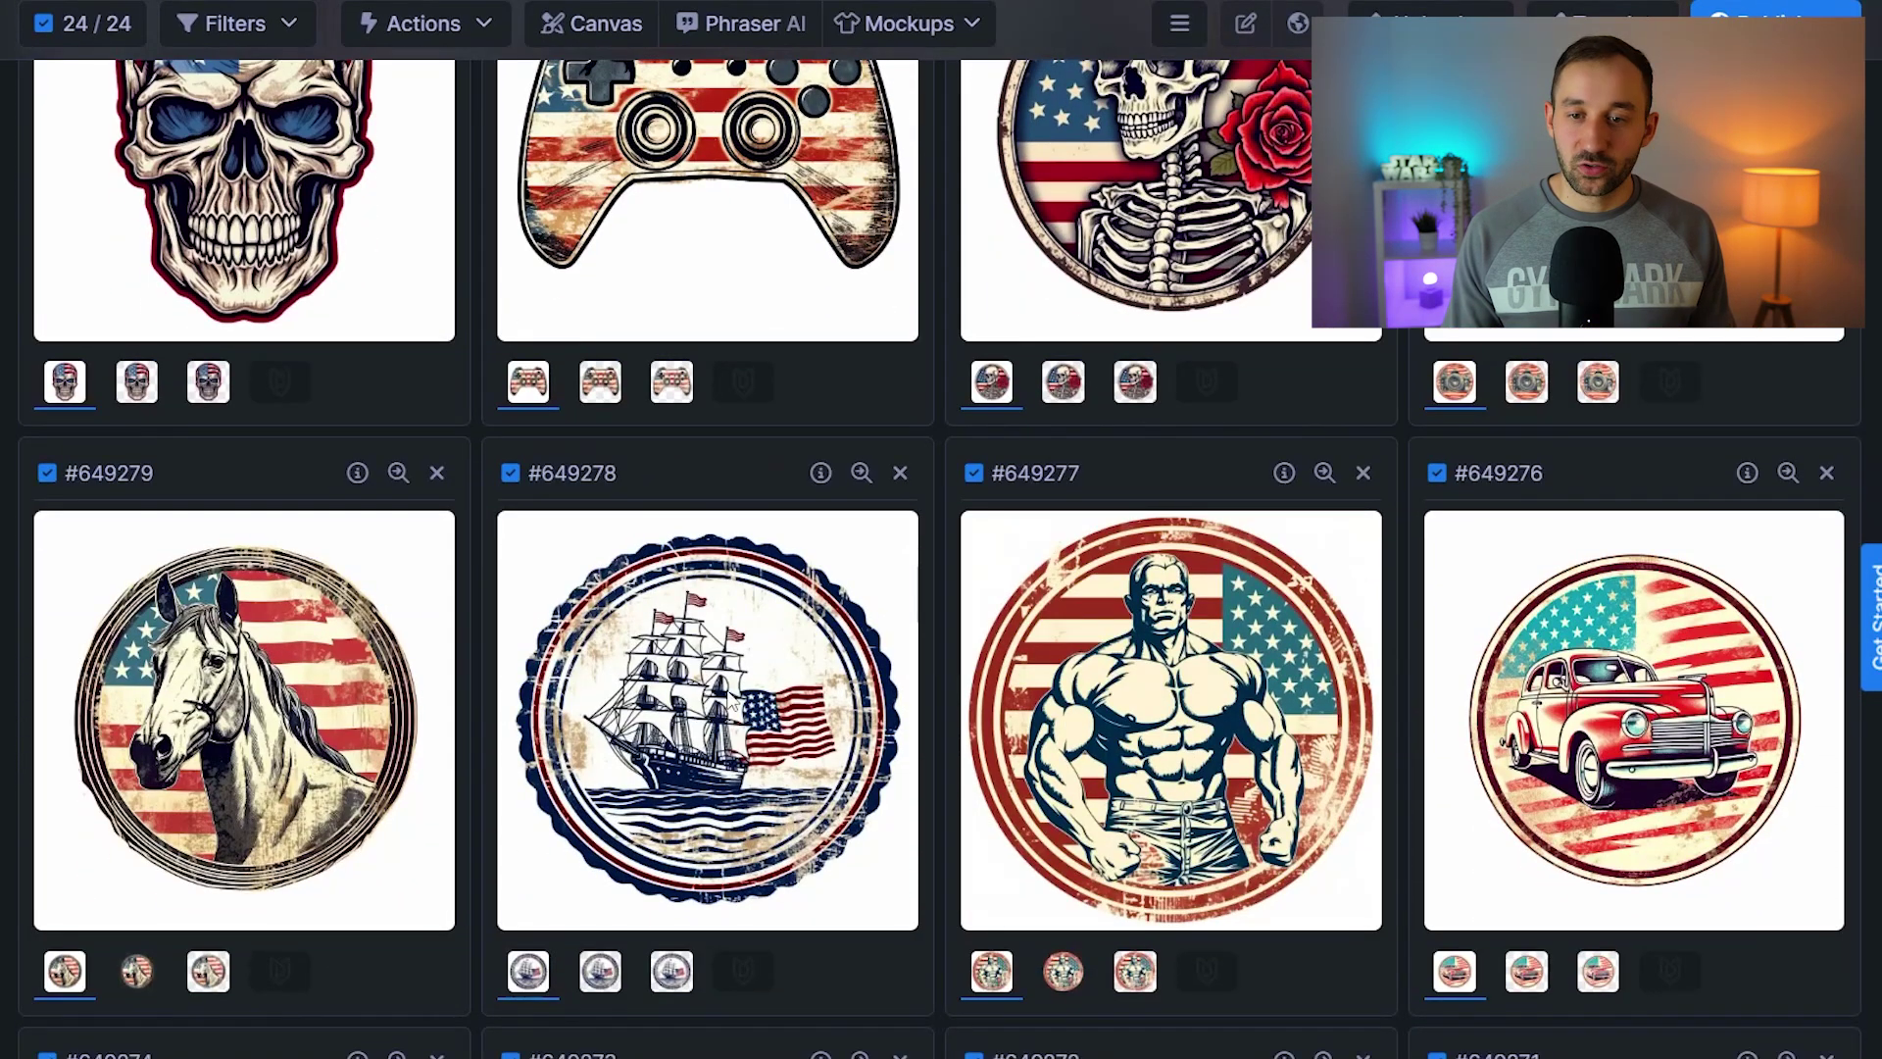
pyautogui.scroll(-2, 524, 925)
pyautogui.scroll(-3, 525, 925)
pyautogui.scroll(7, 525, 924)
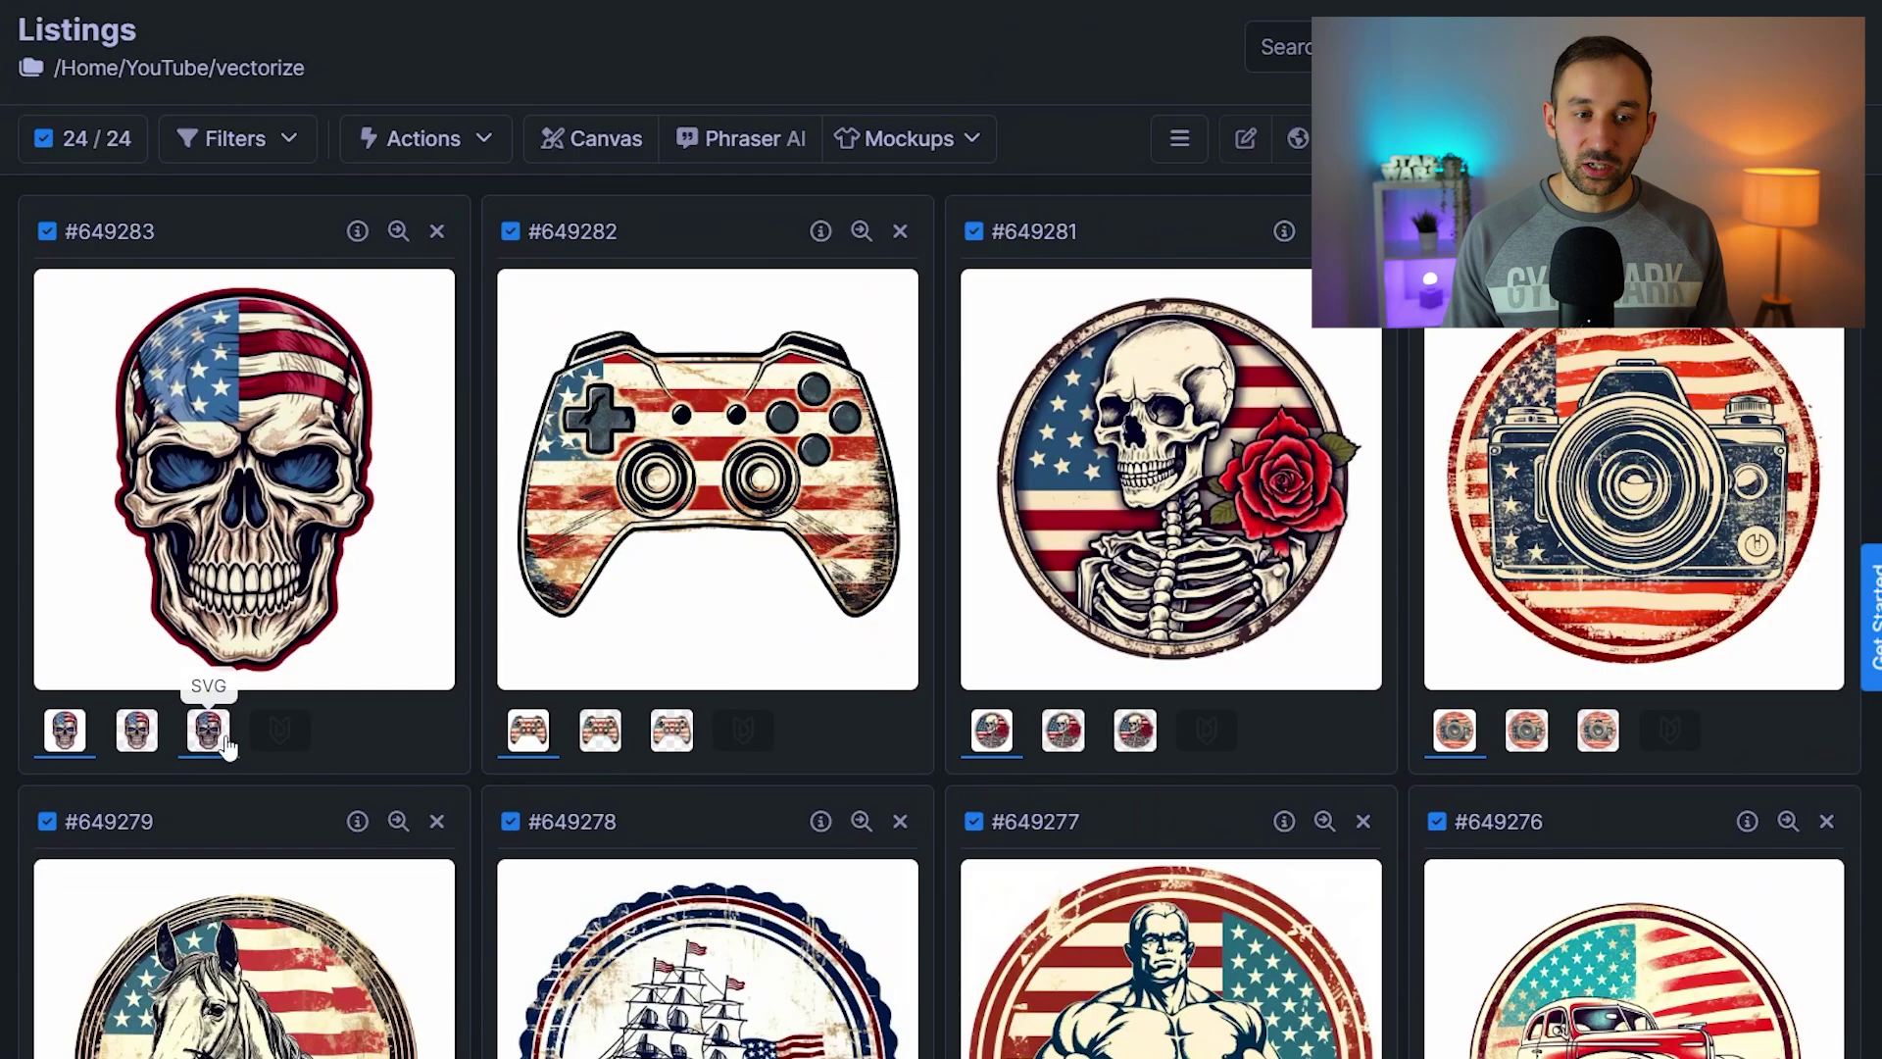
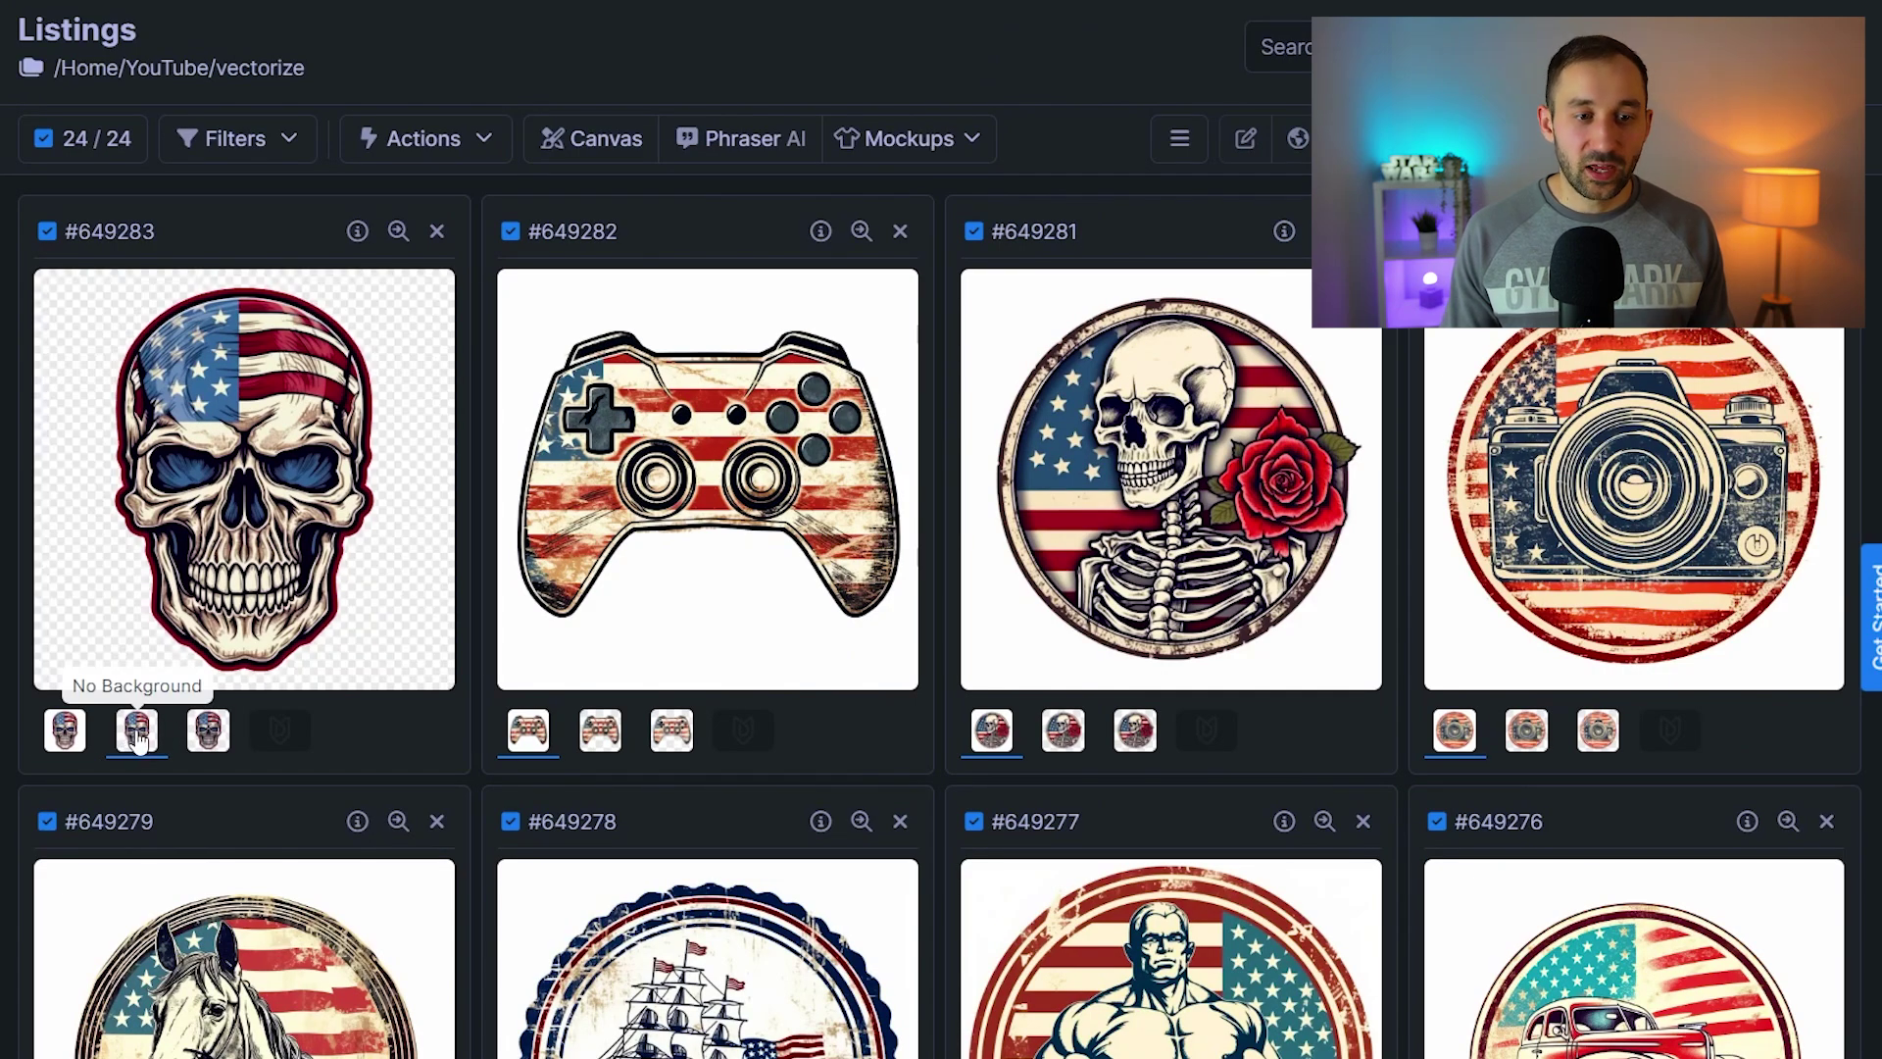
# Preview all listings with No Background, show the skull listing's SVG, and check the Actions menu
pyautogui.click(137, 733)
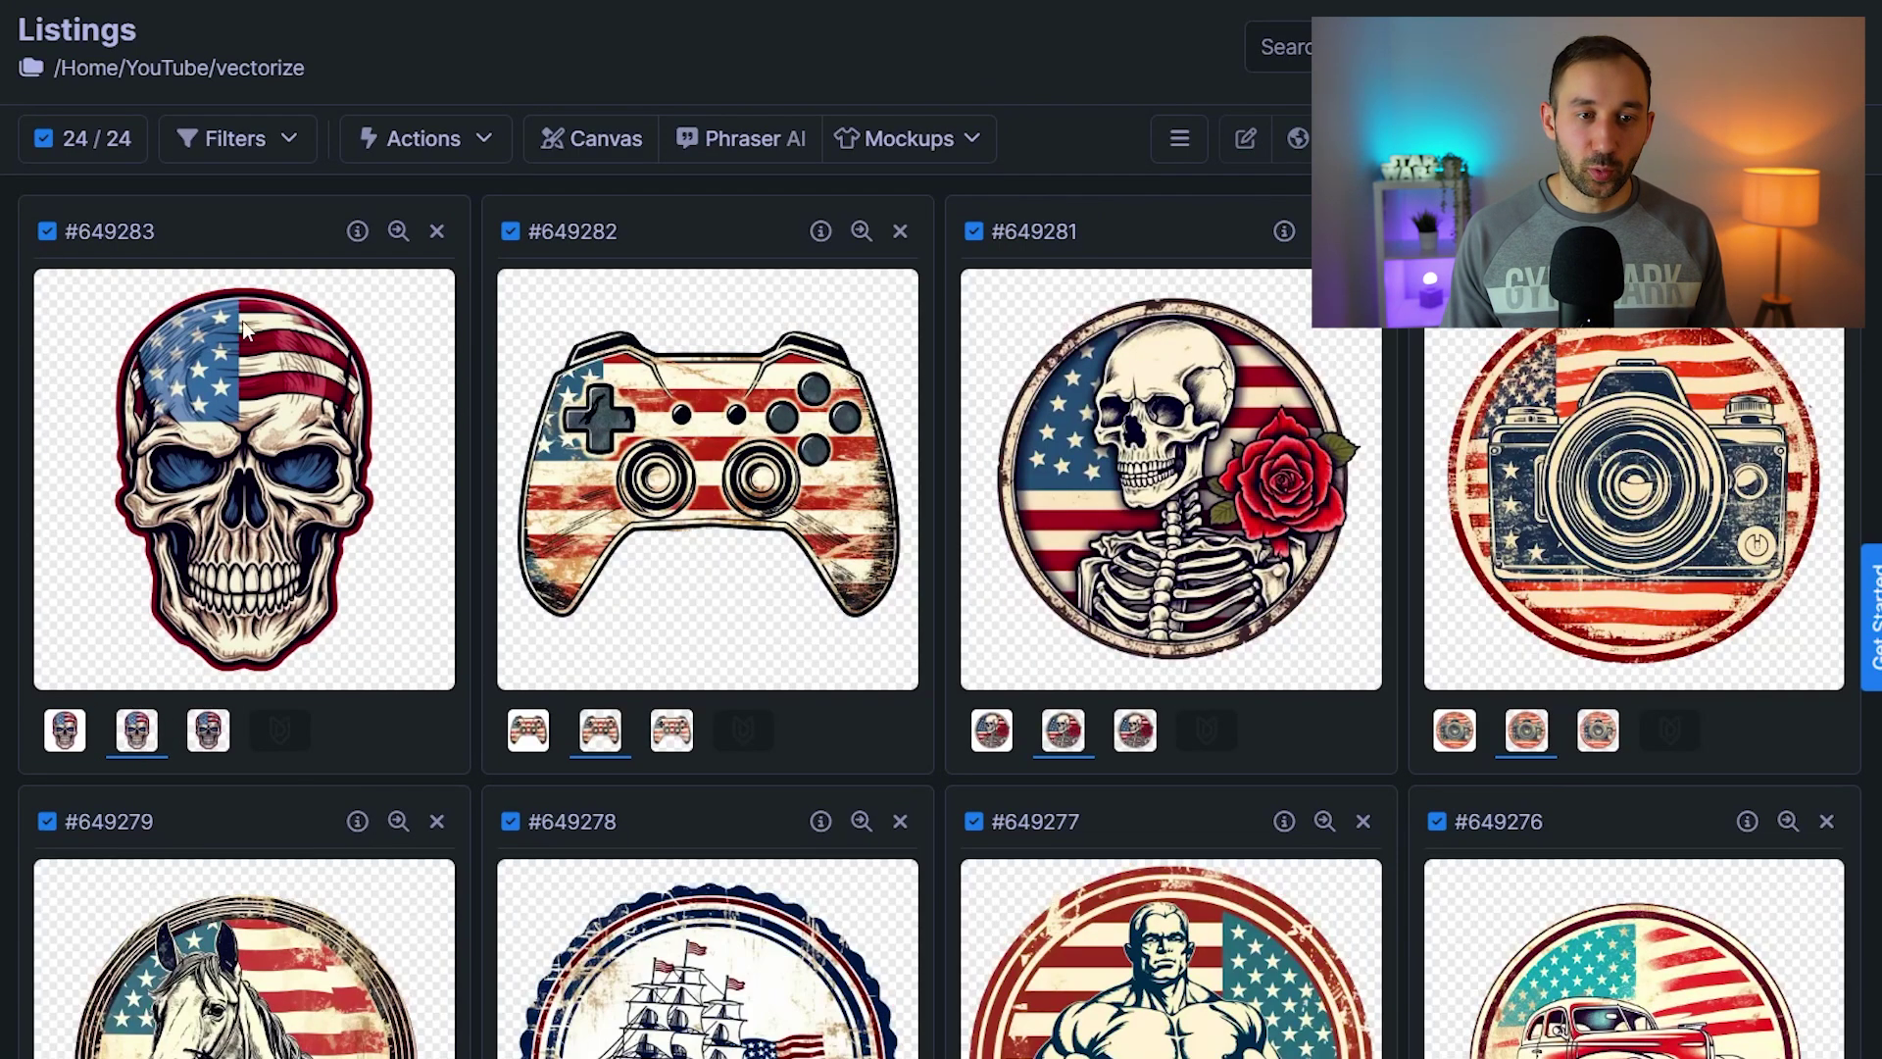
pyautogui.click(391, 147)
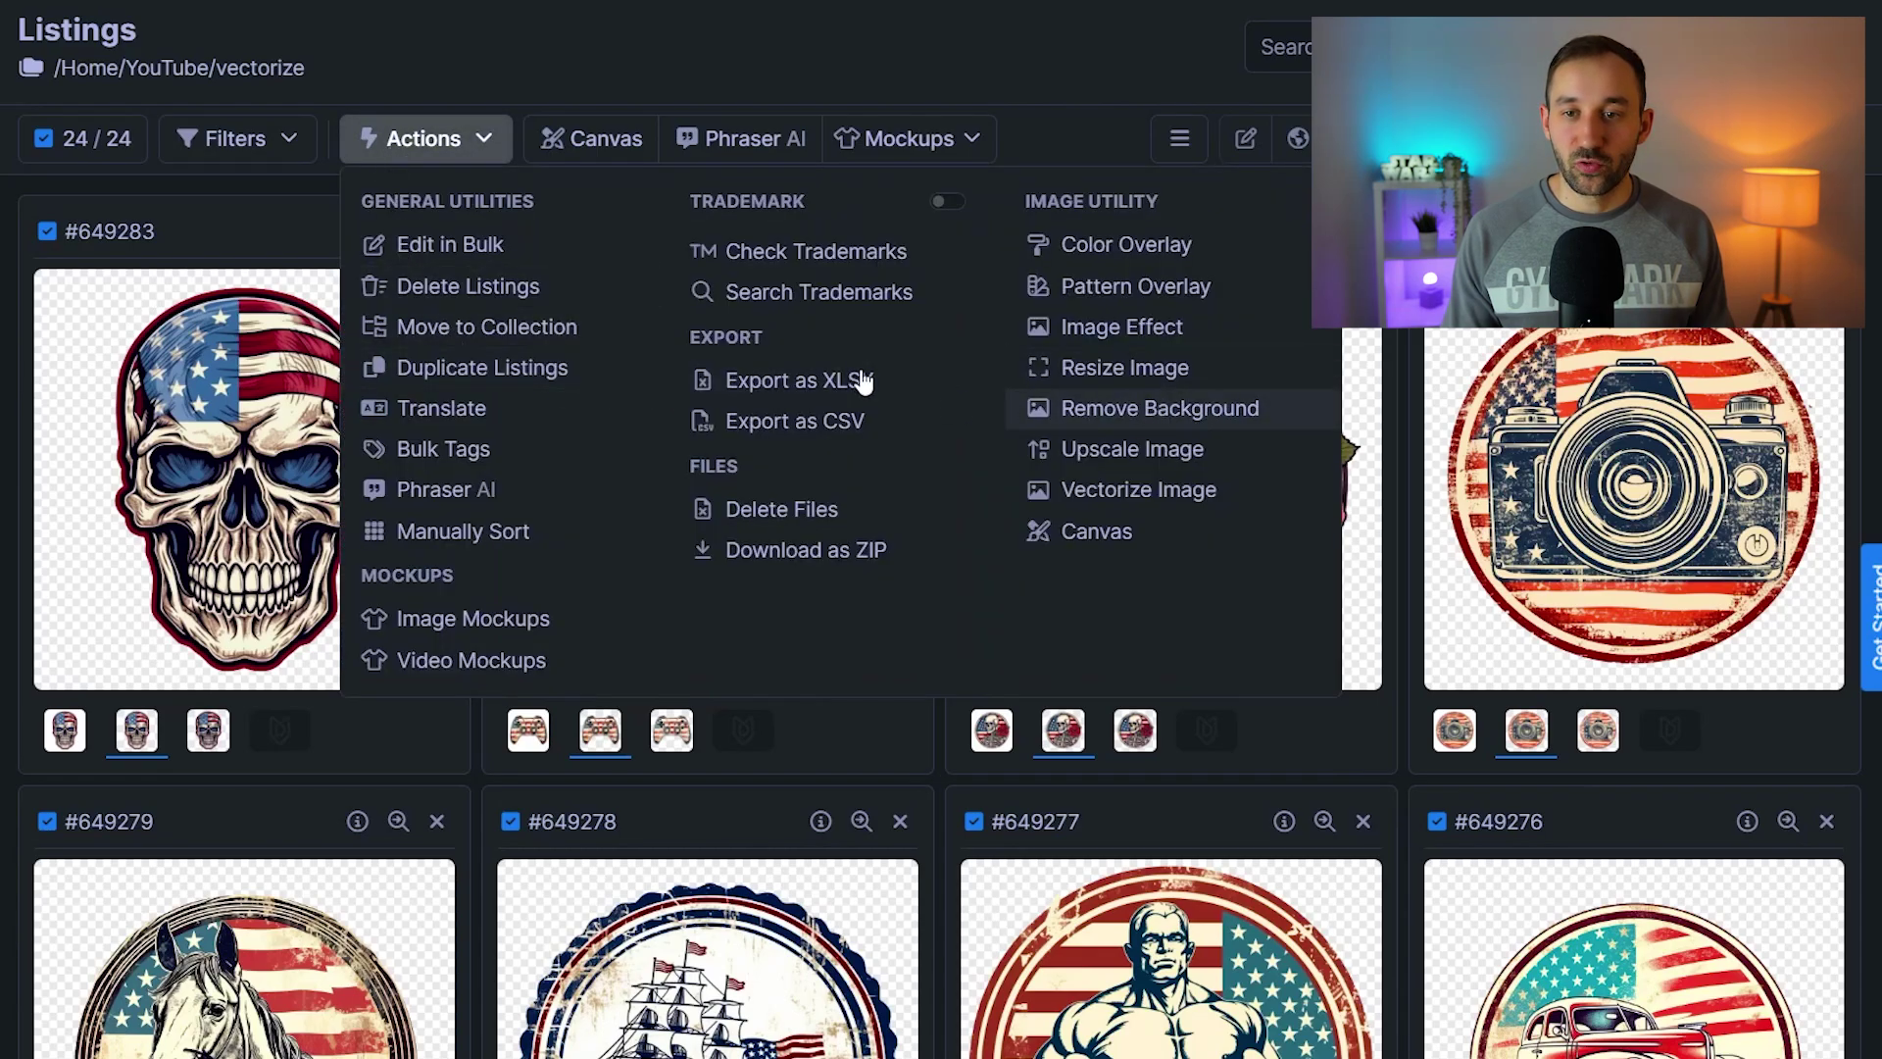
pyautogui.click(210, 729)
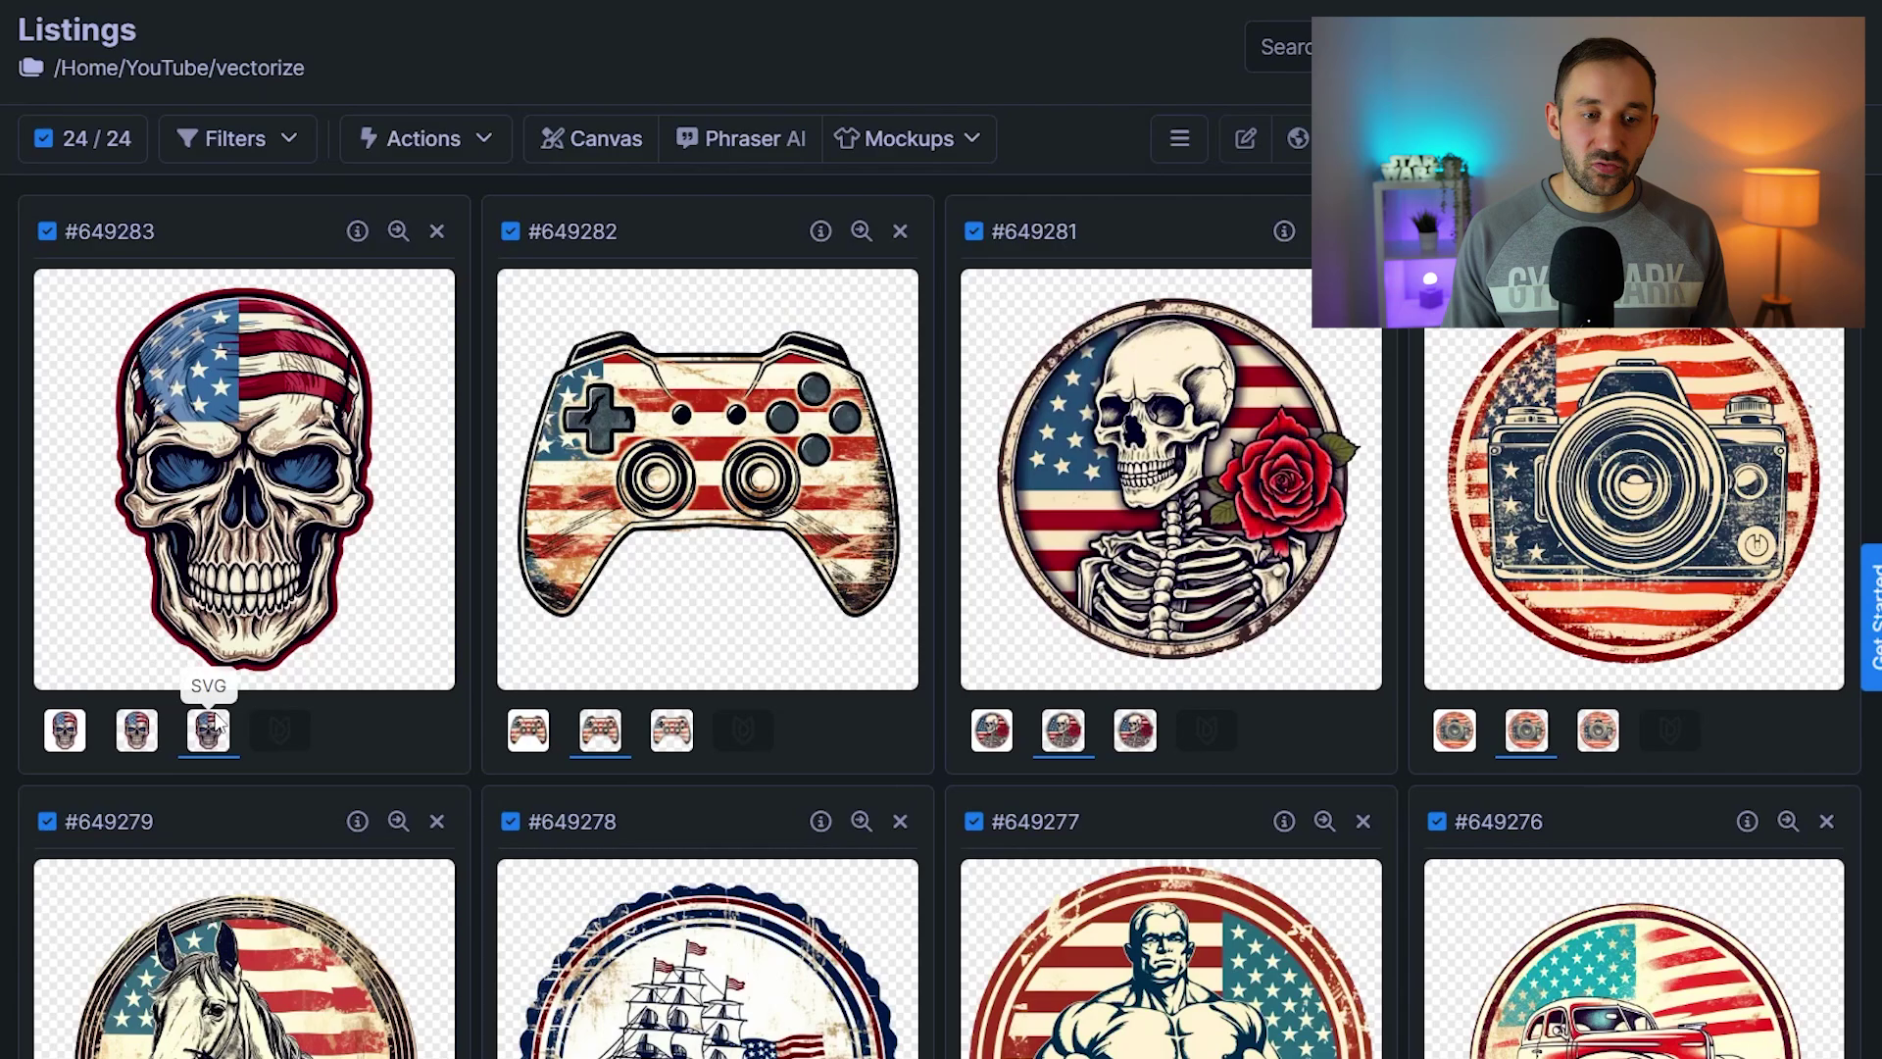
pyautogui.click(446, 136)
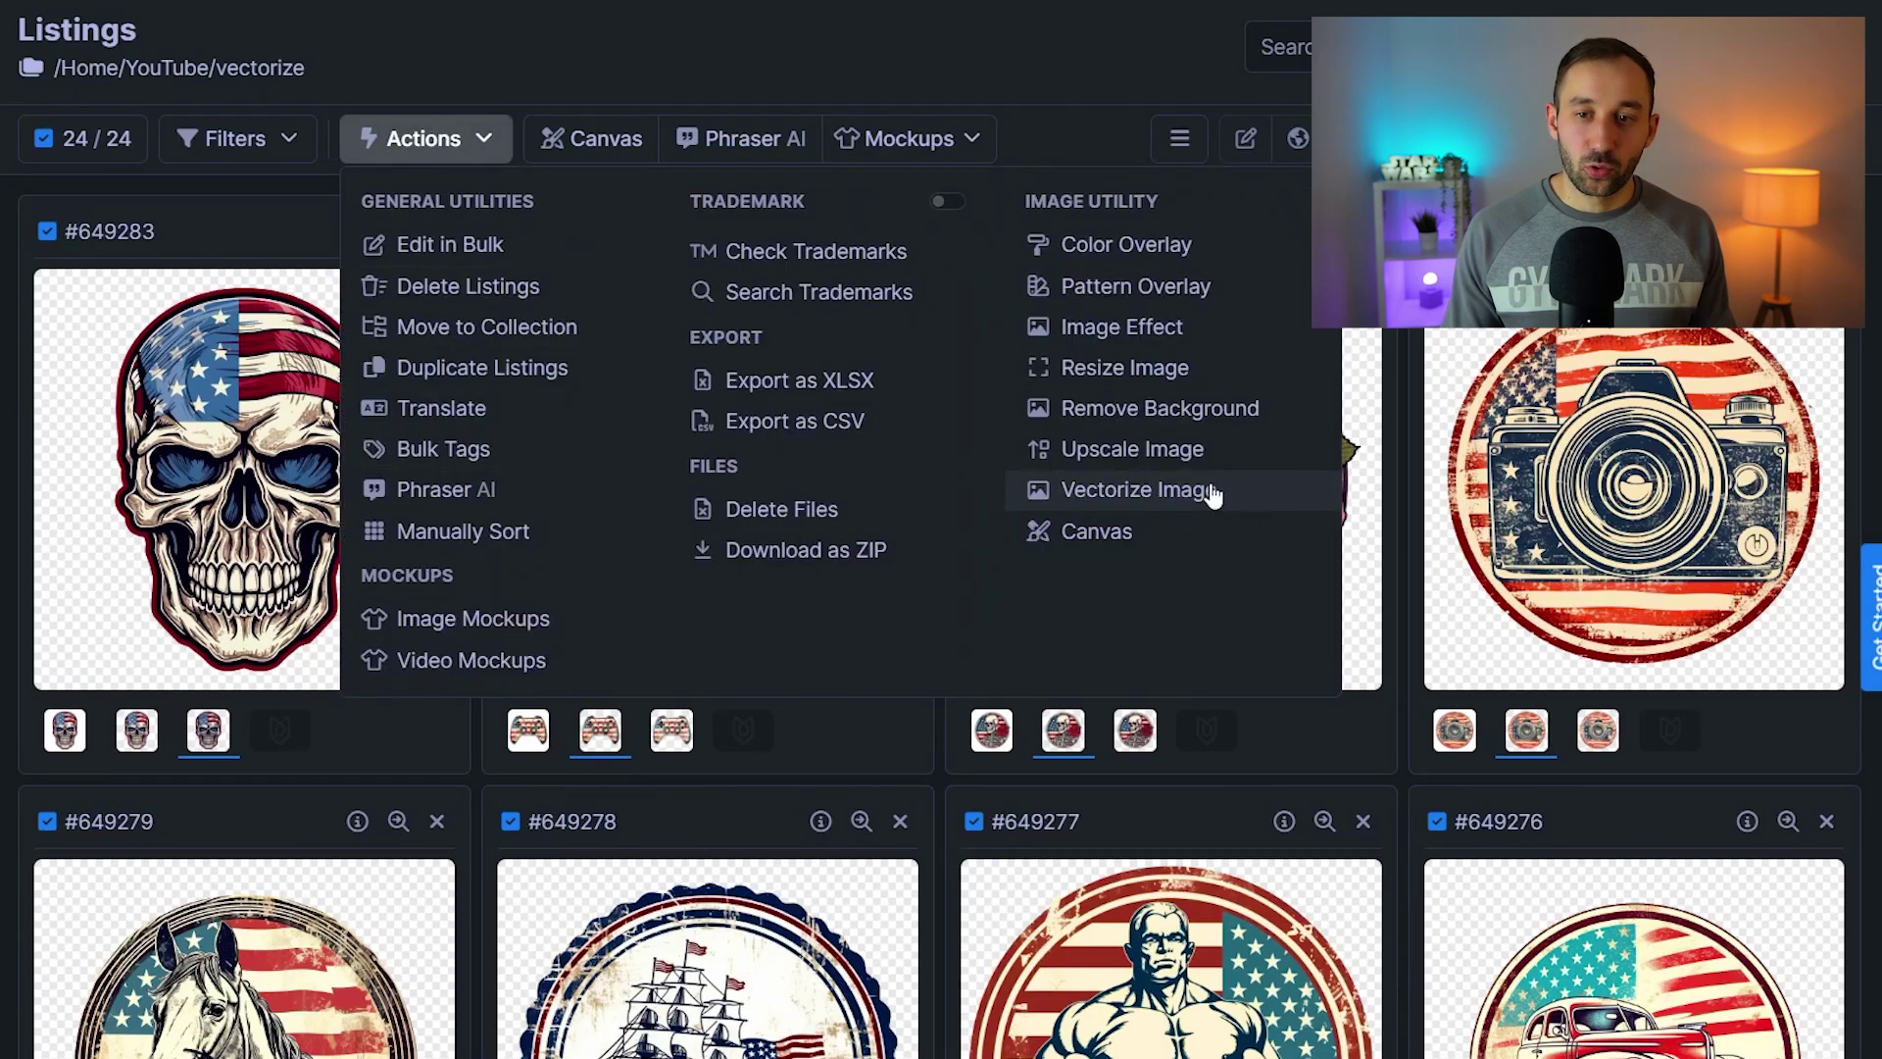
pyautogui.click(164, 326)
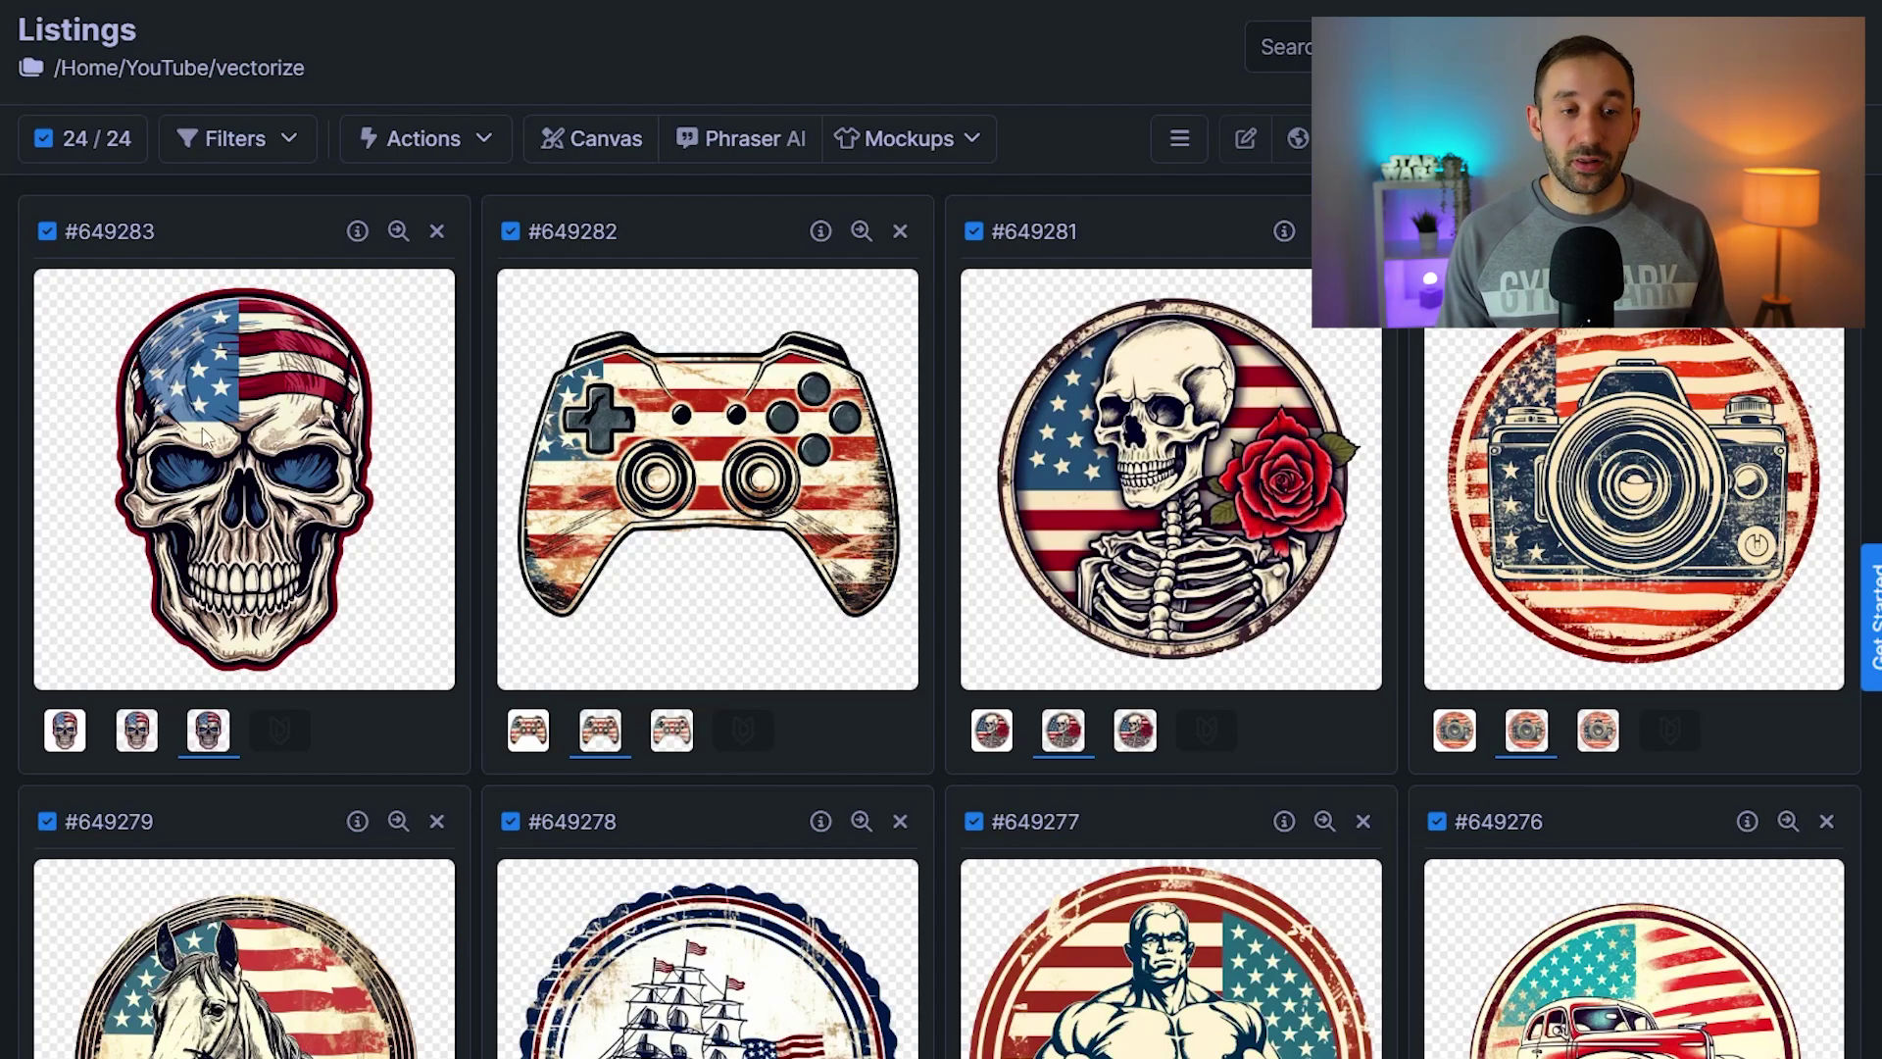
# In the Canvas editor, resize the canvas to 10000 × 10000 px and select the skull image
pyautogui.click(623, 134)
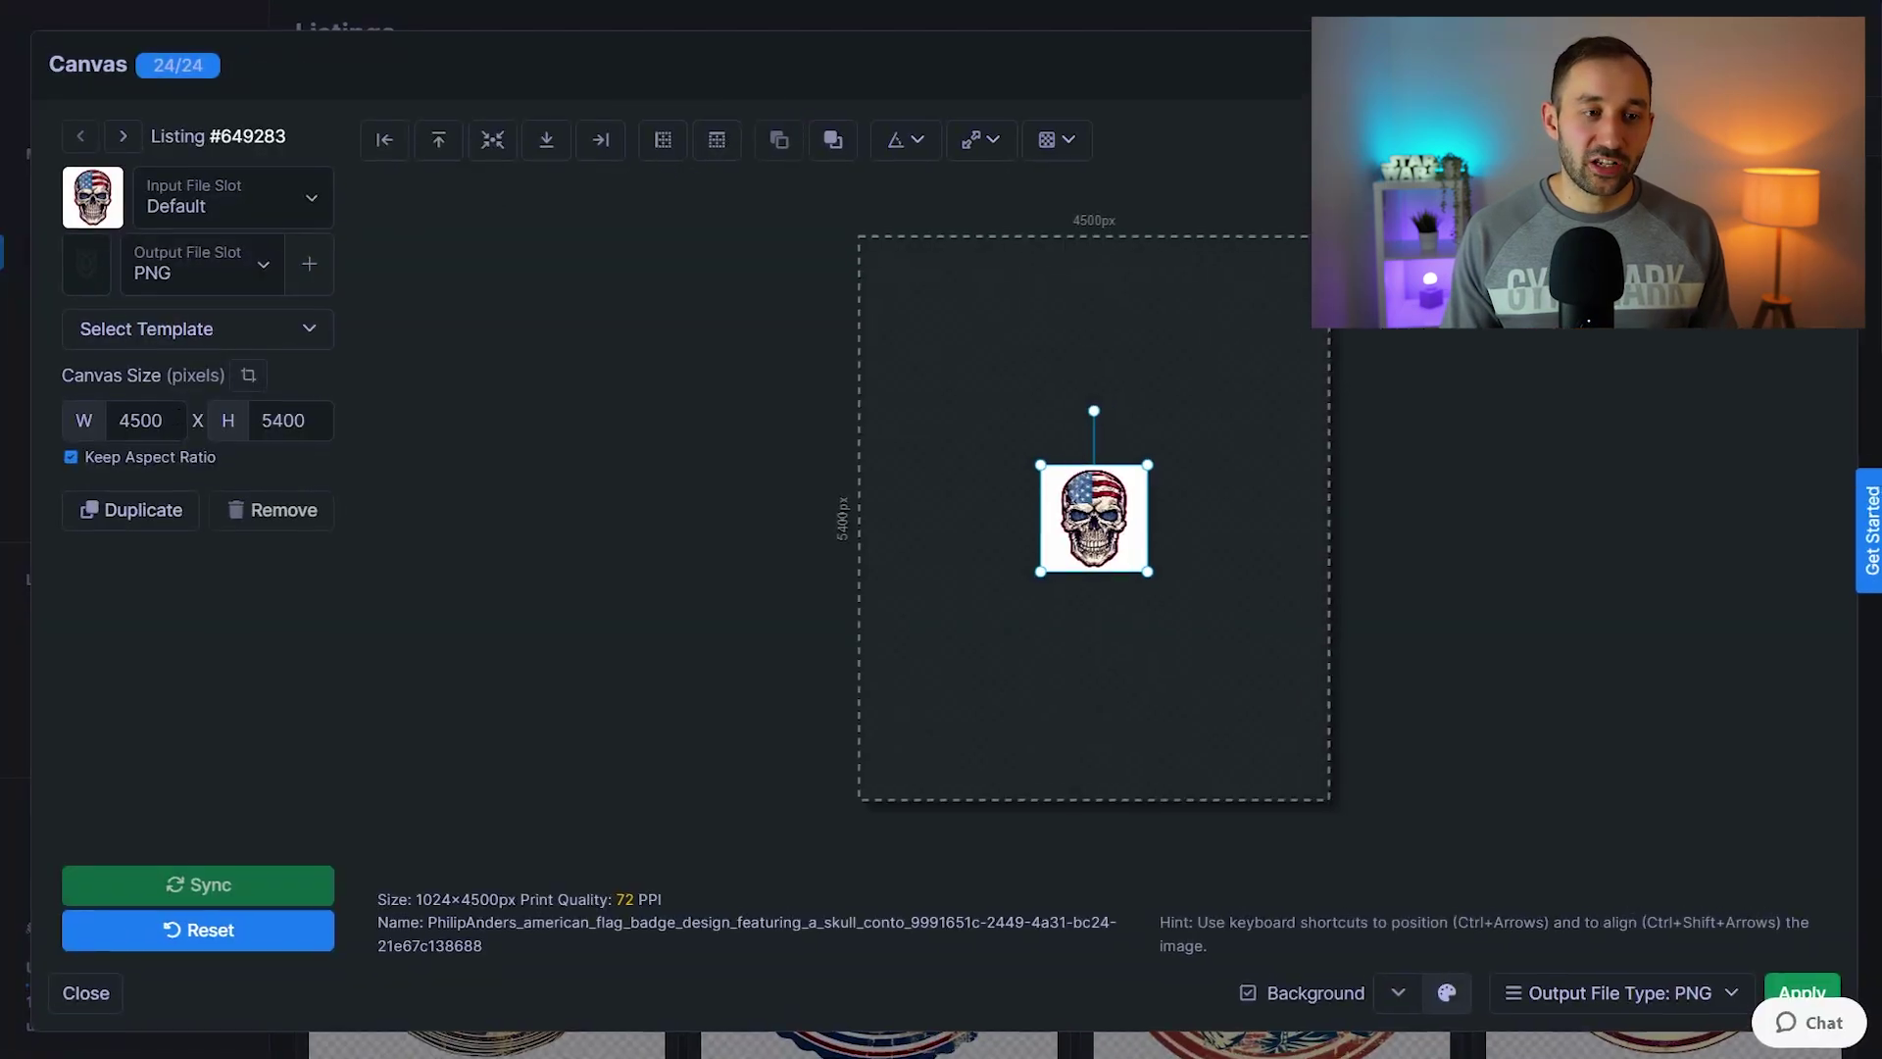
pyautogui.doubleClick(139, 419)
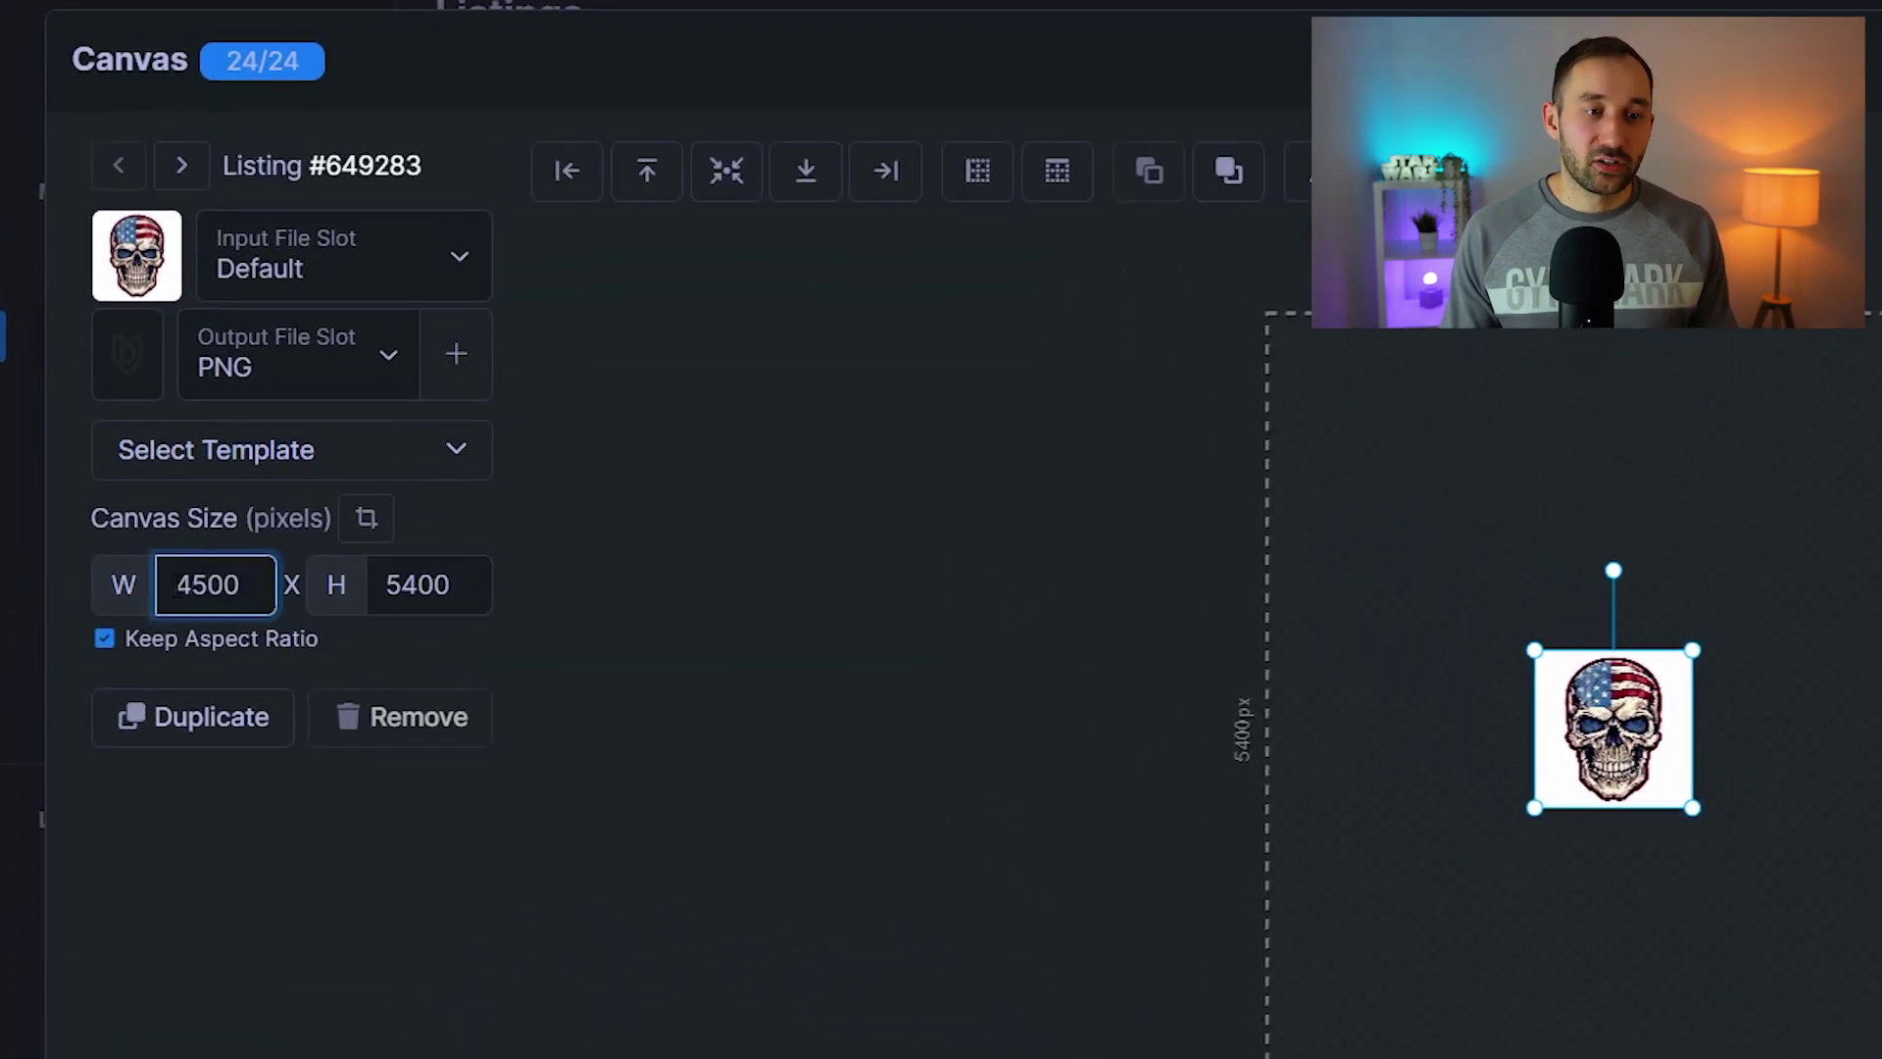
pyautogui.doubleClick(238, 584)
pyautogui.click(418, 584)
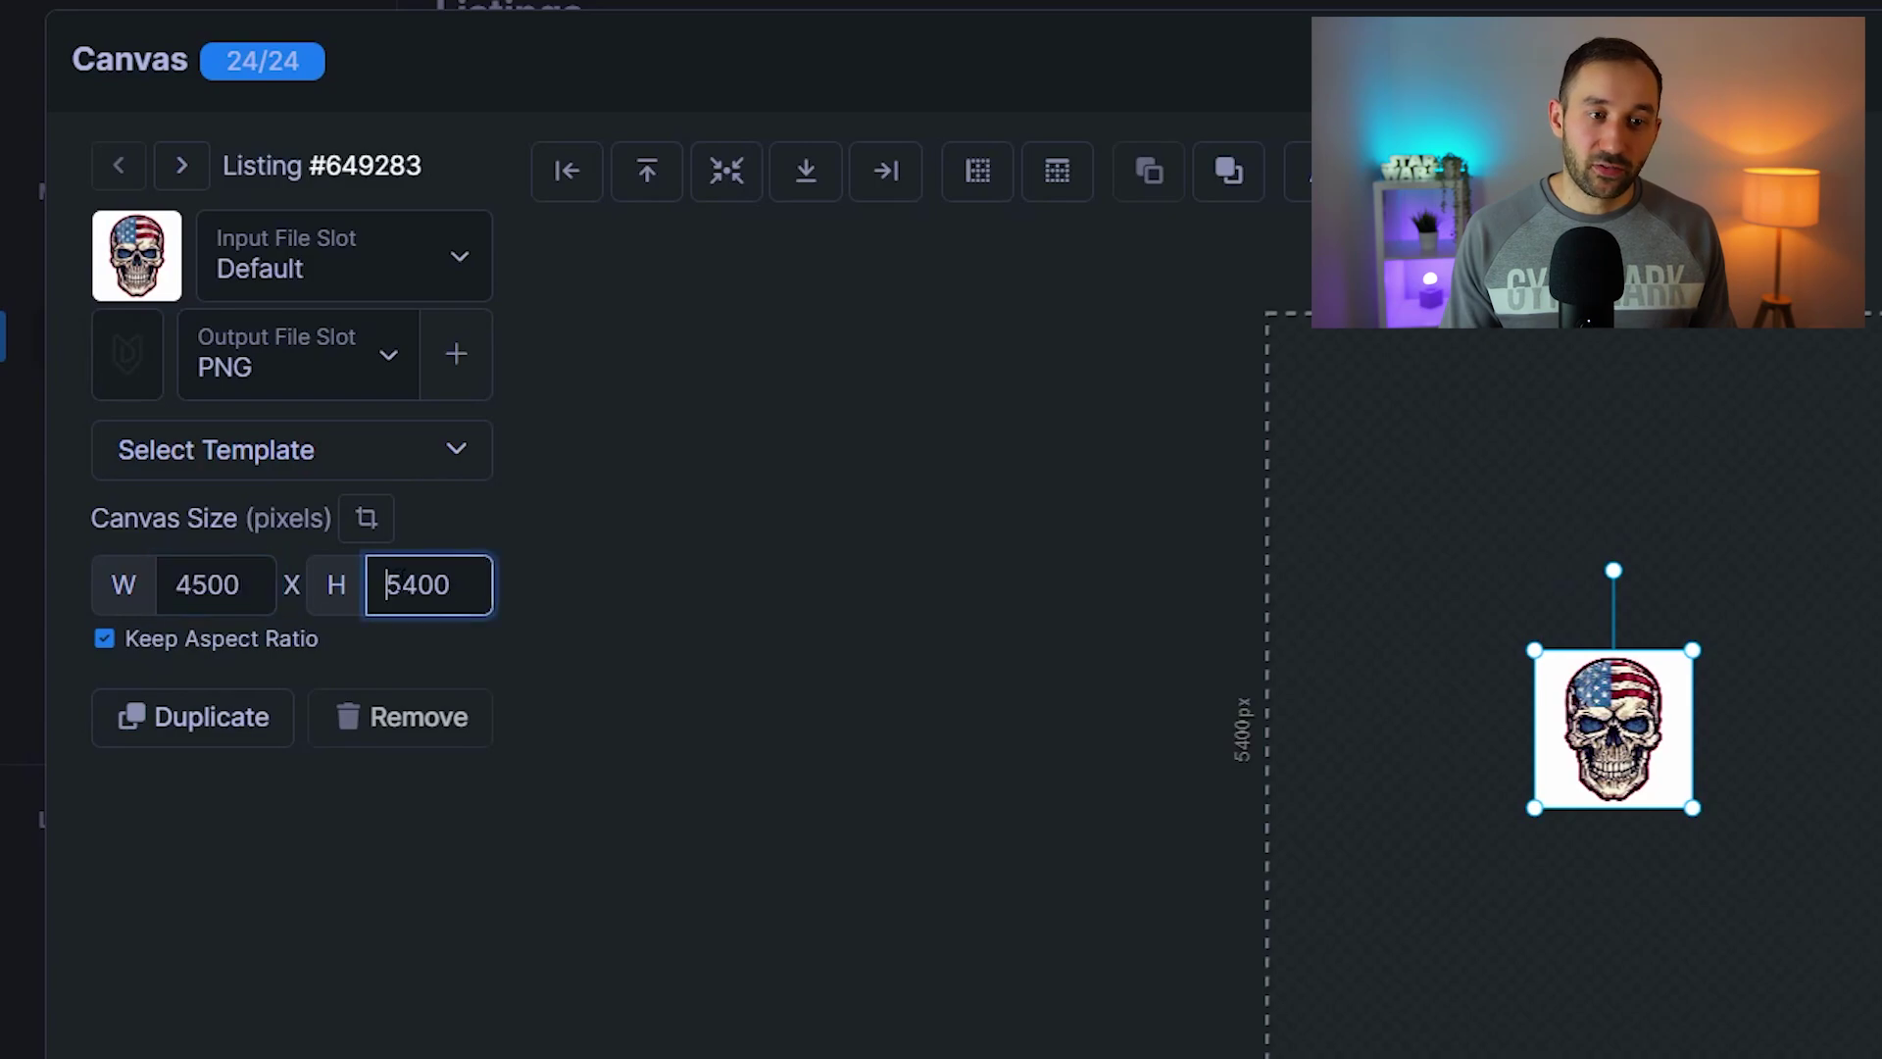
pyautogui.doubleClick(419, 584)
pyautogui.click(448, 583)
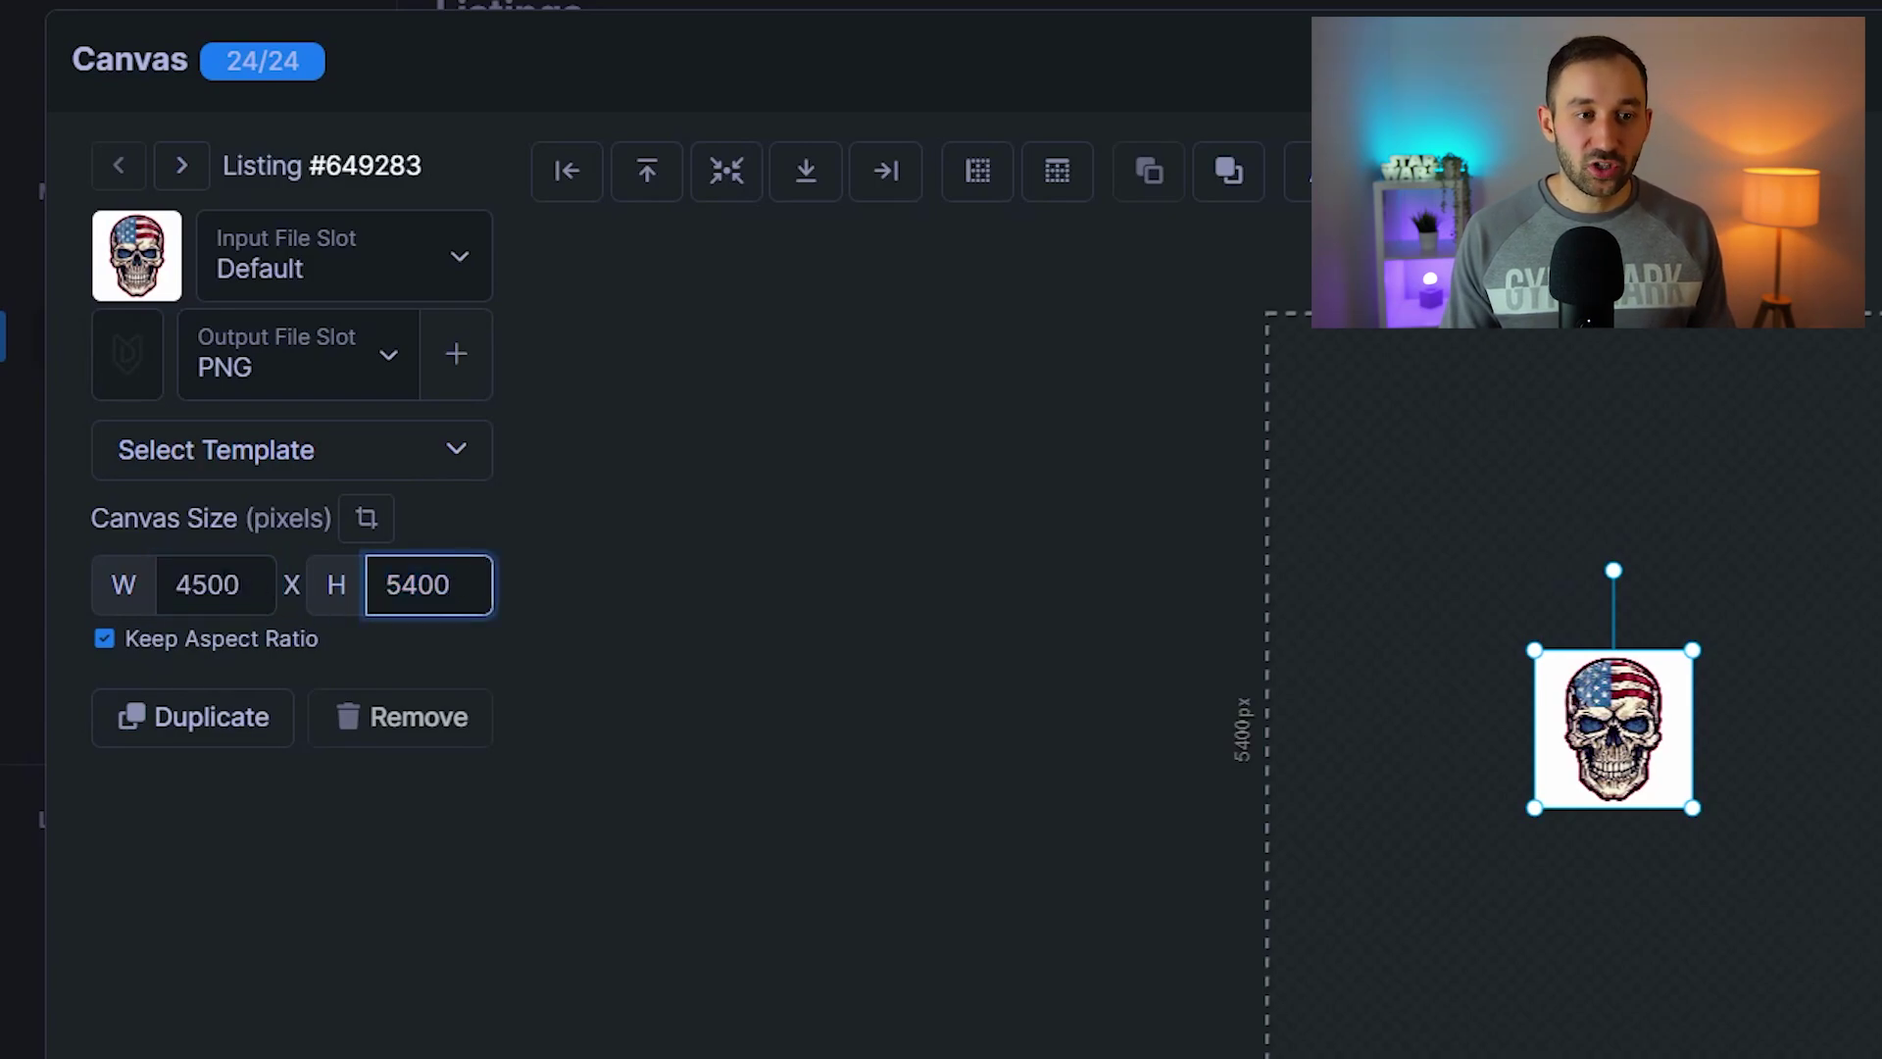
pyautogui.hotkey('shift', 'Tab')
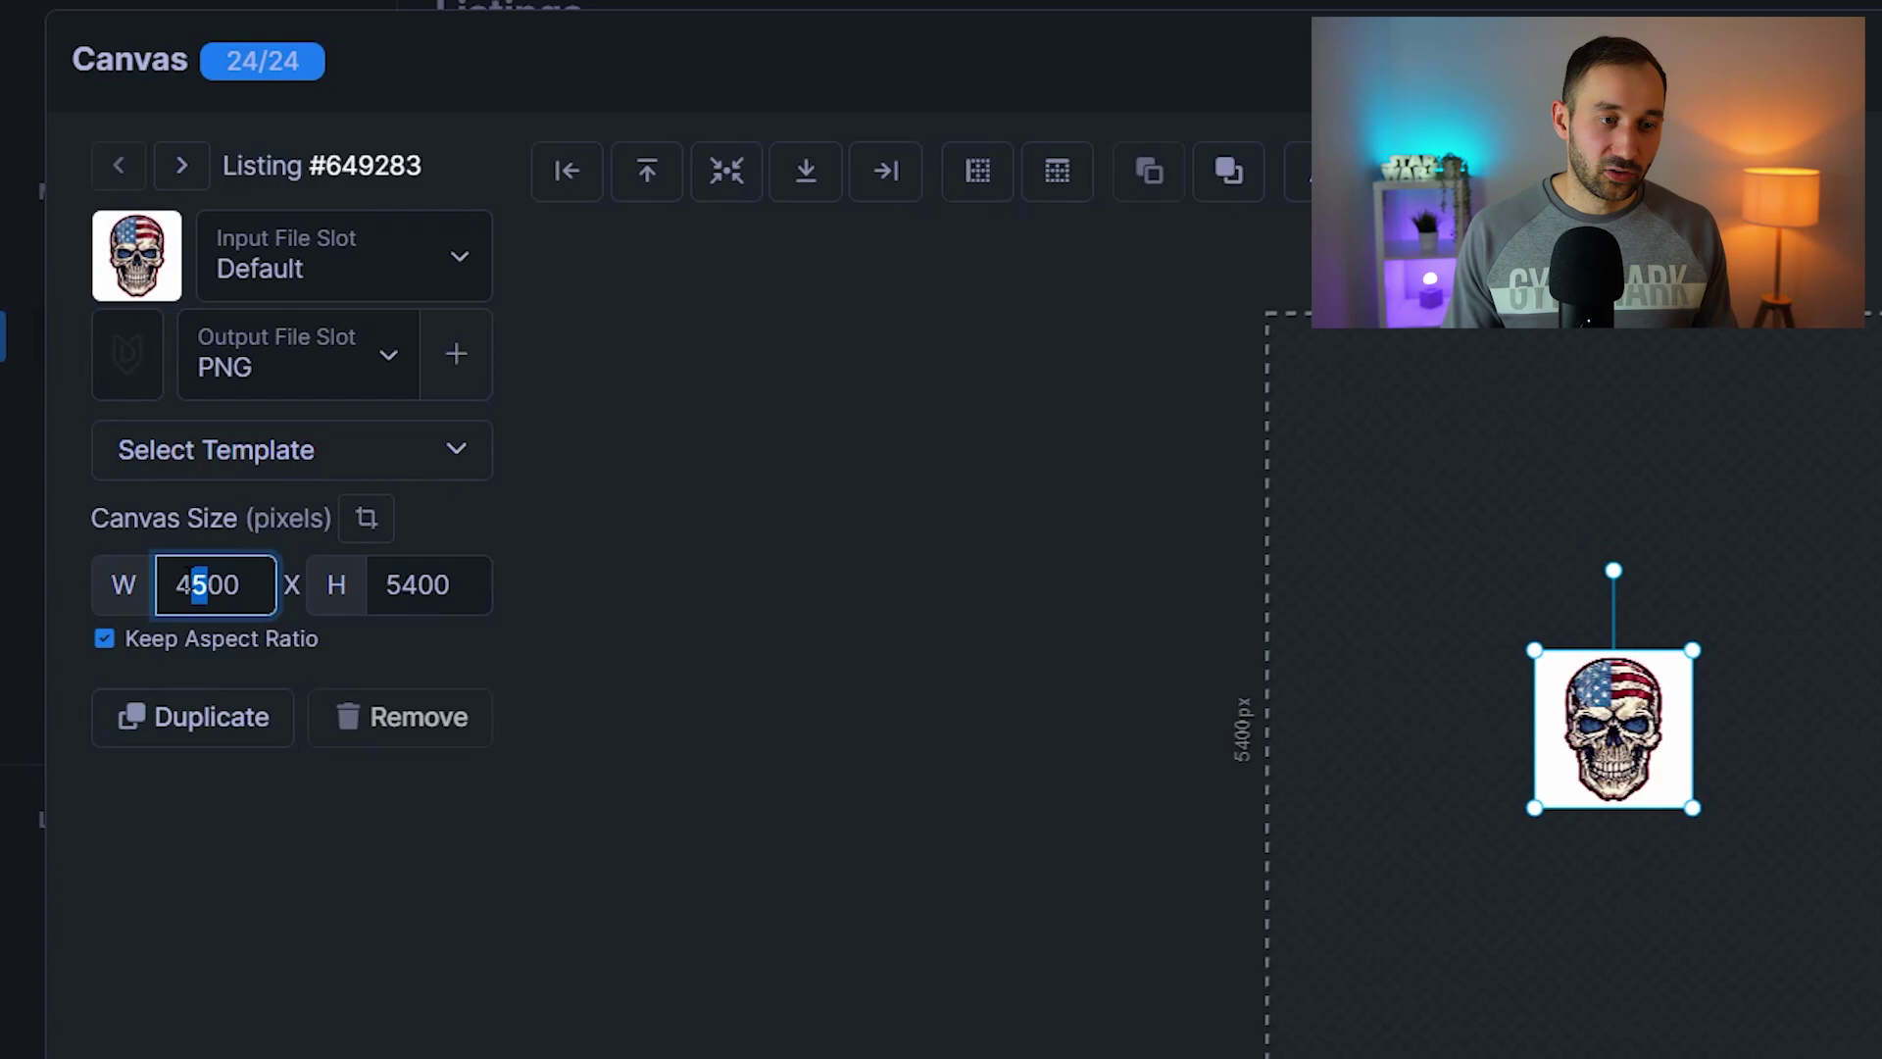
pyautogui.write('10000')
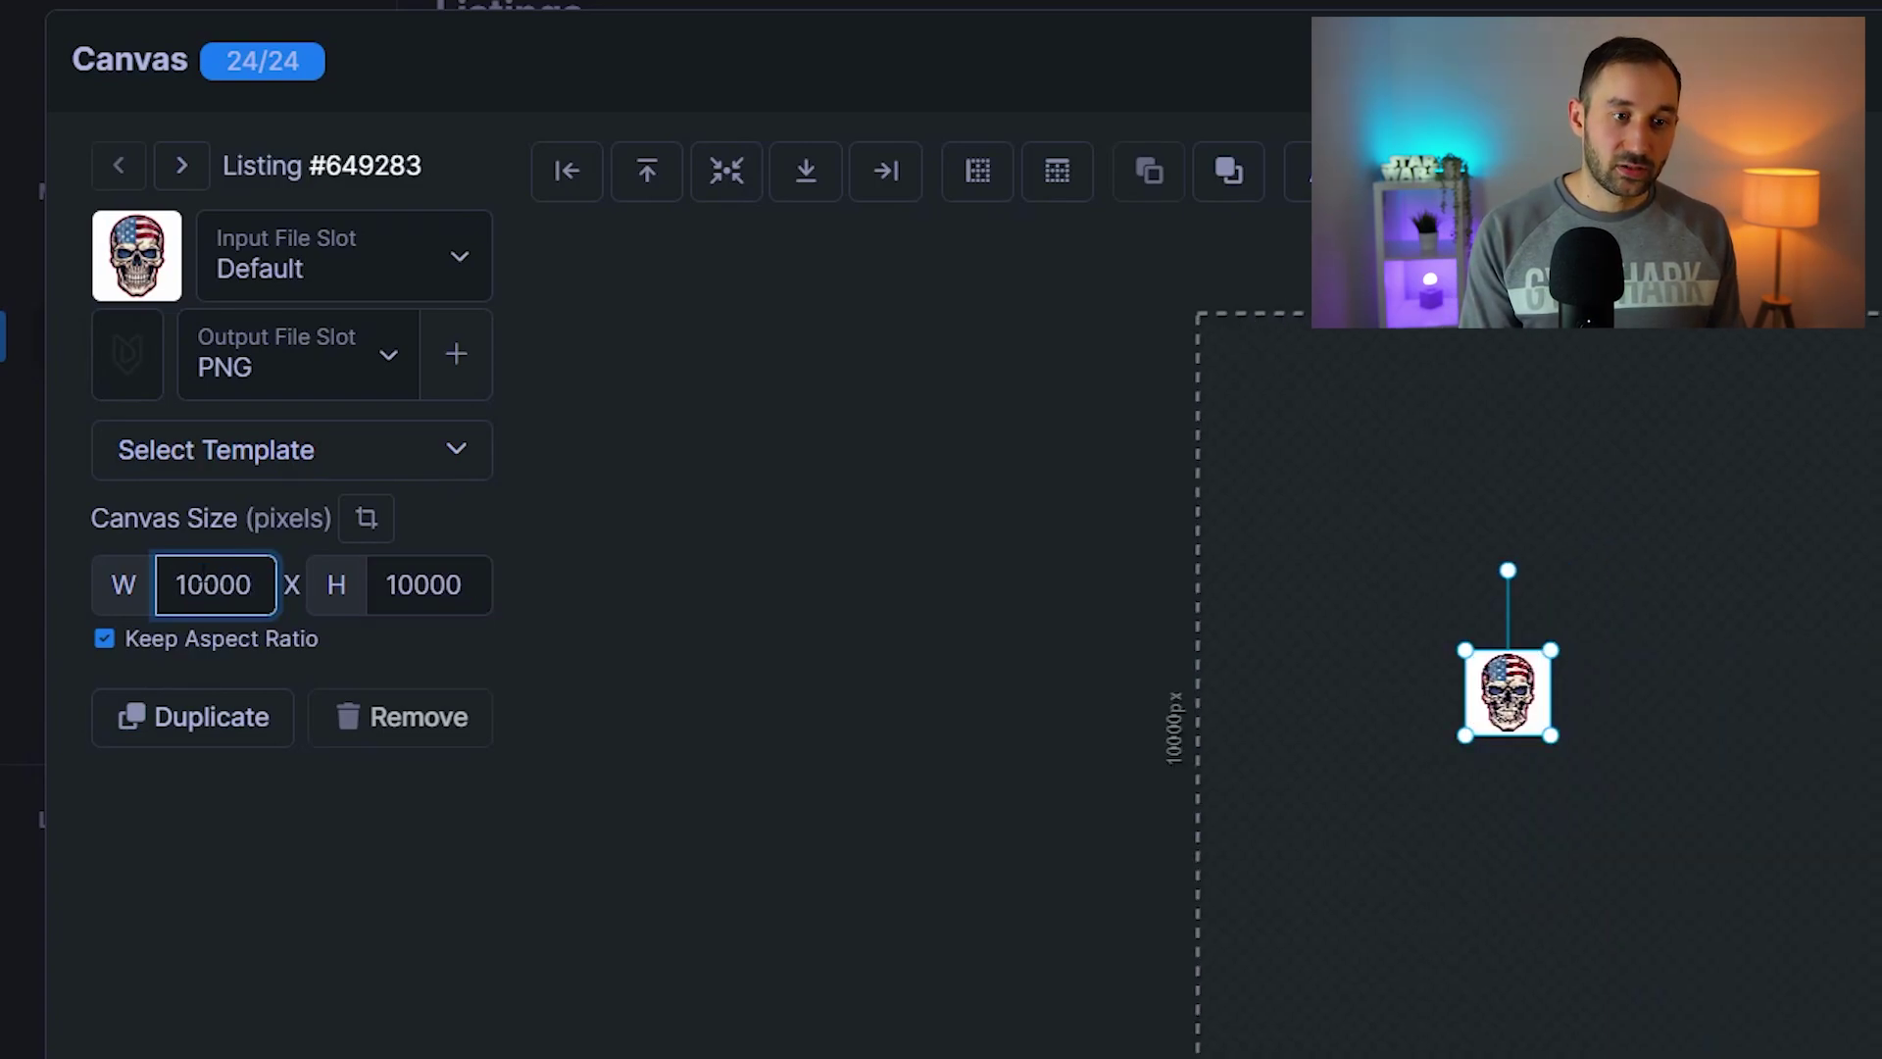
pyautogui.click(769, 714)
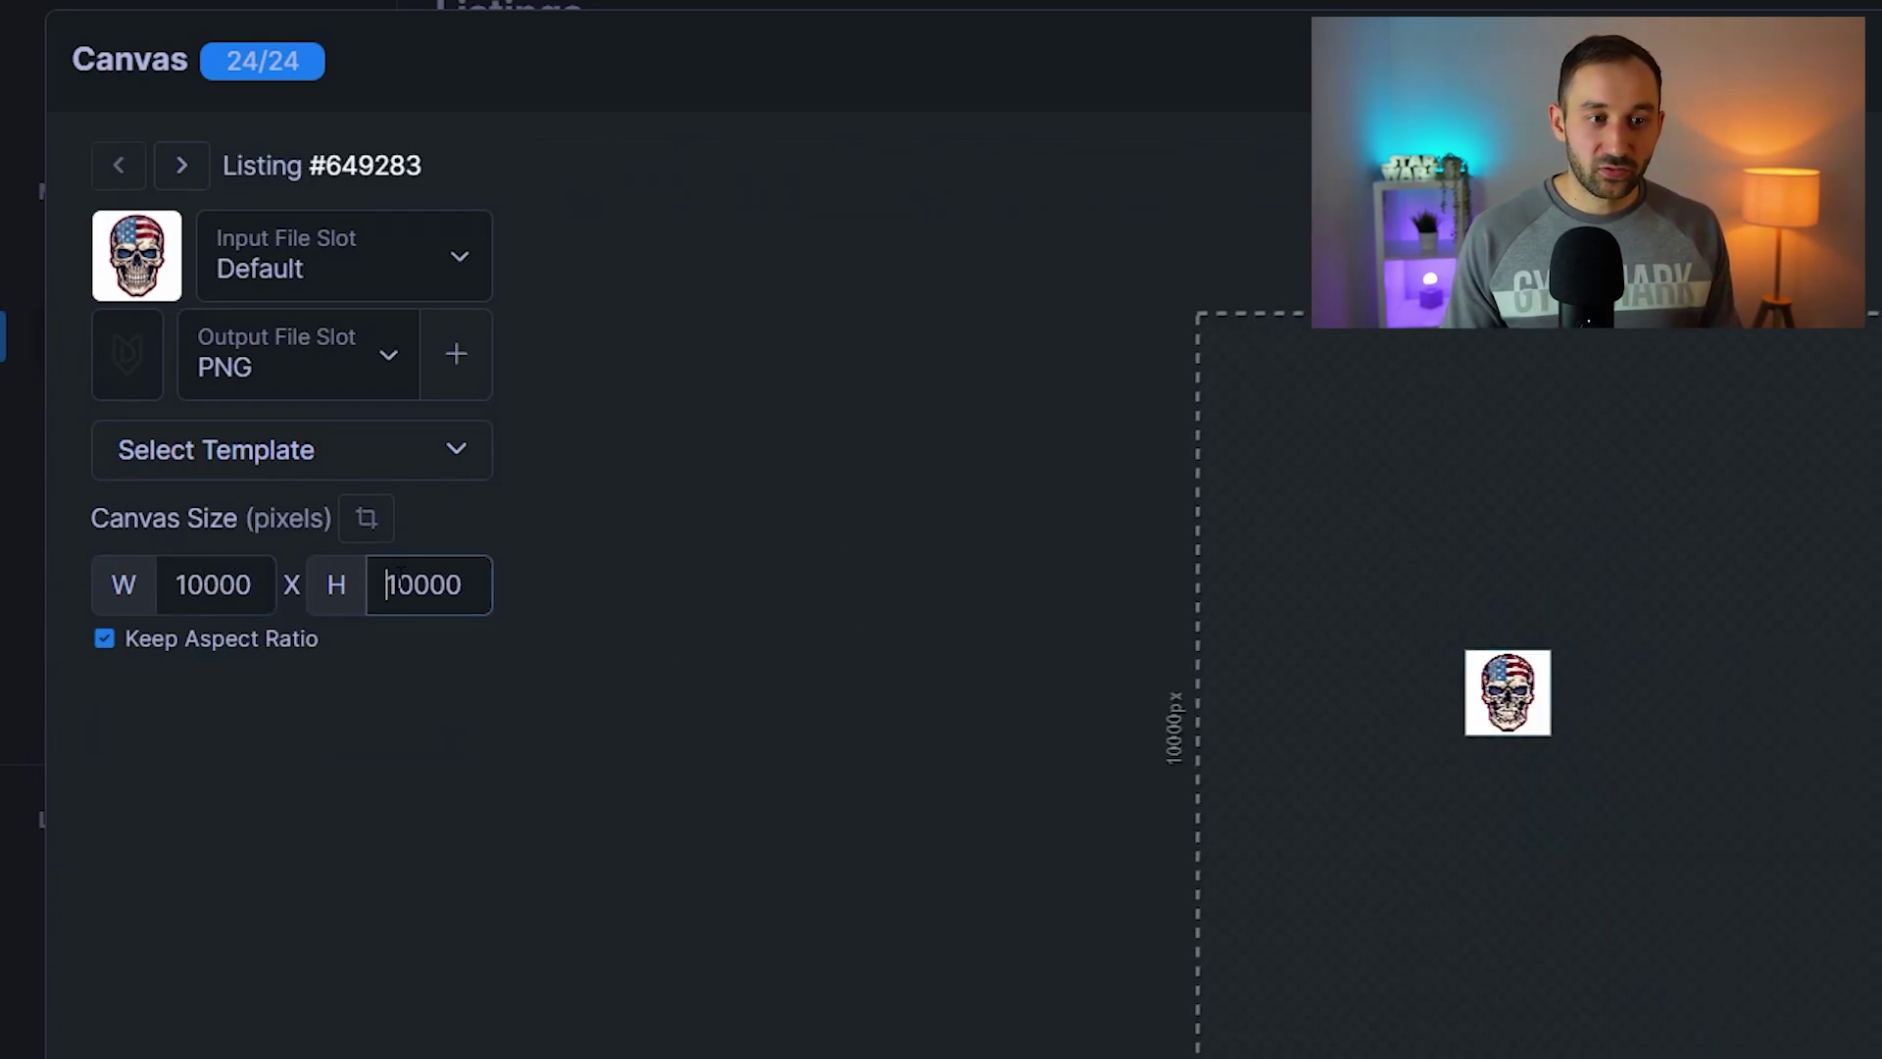
pyautogui.click(1537, 702)
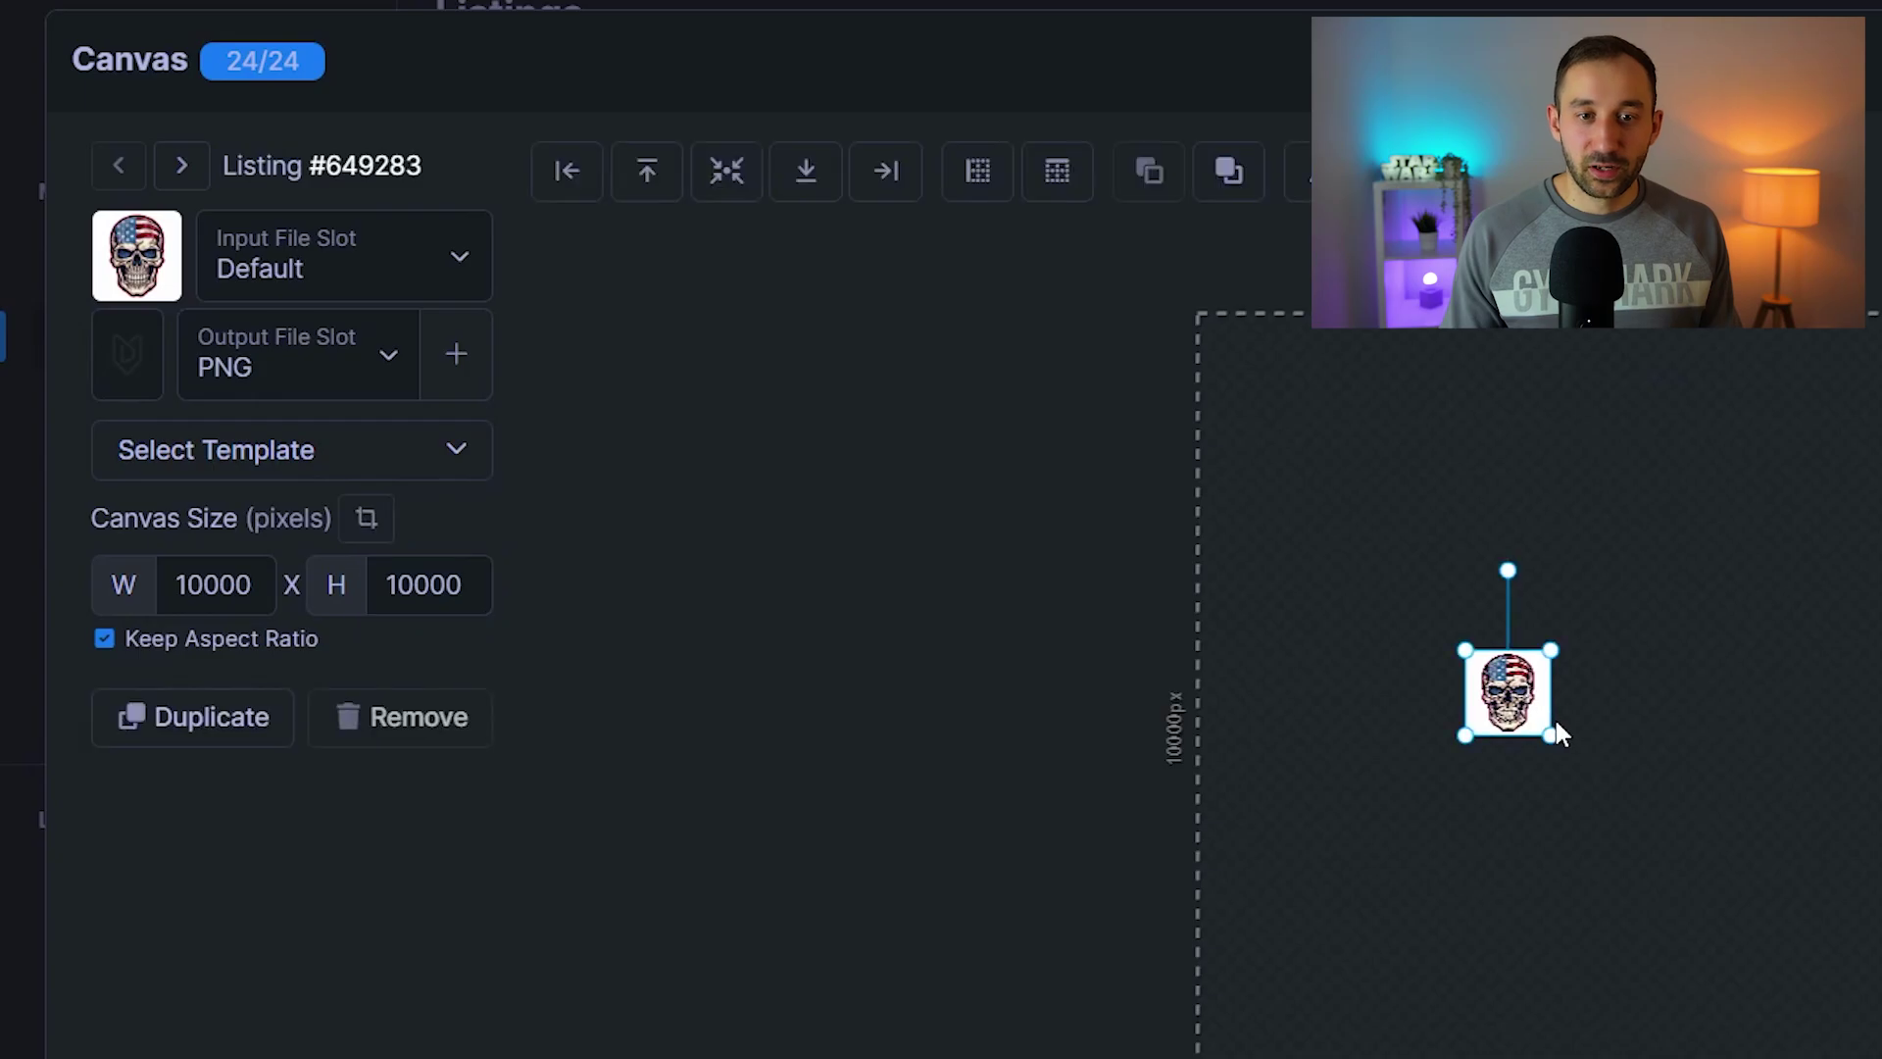
pyautogui.click(310, 265)
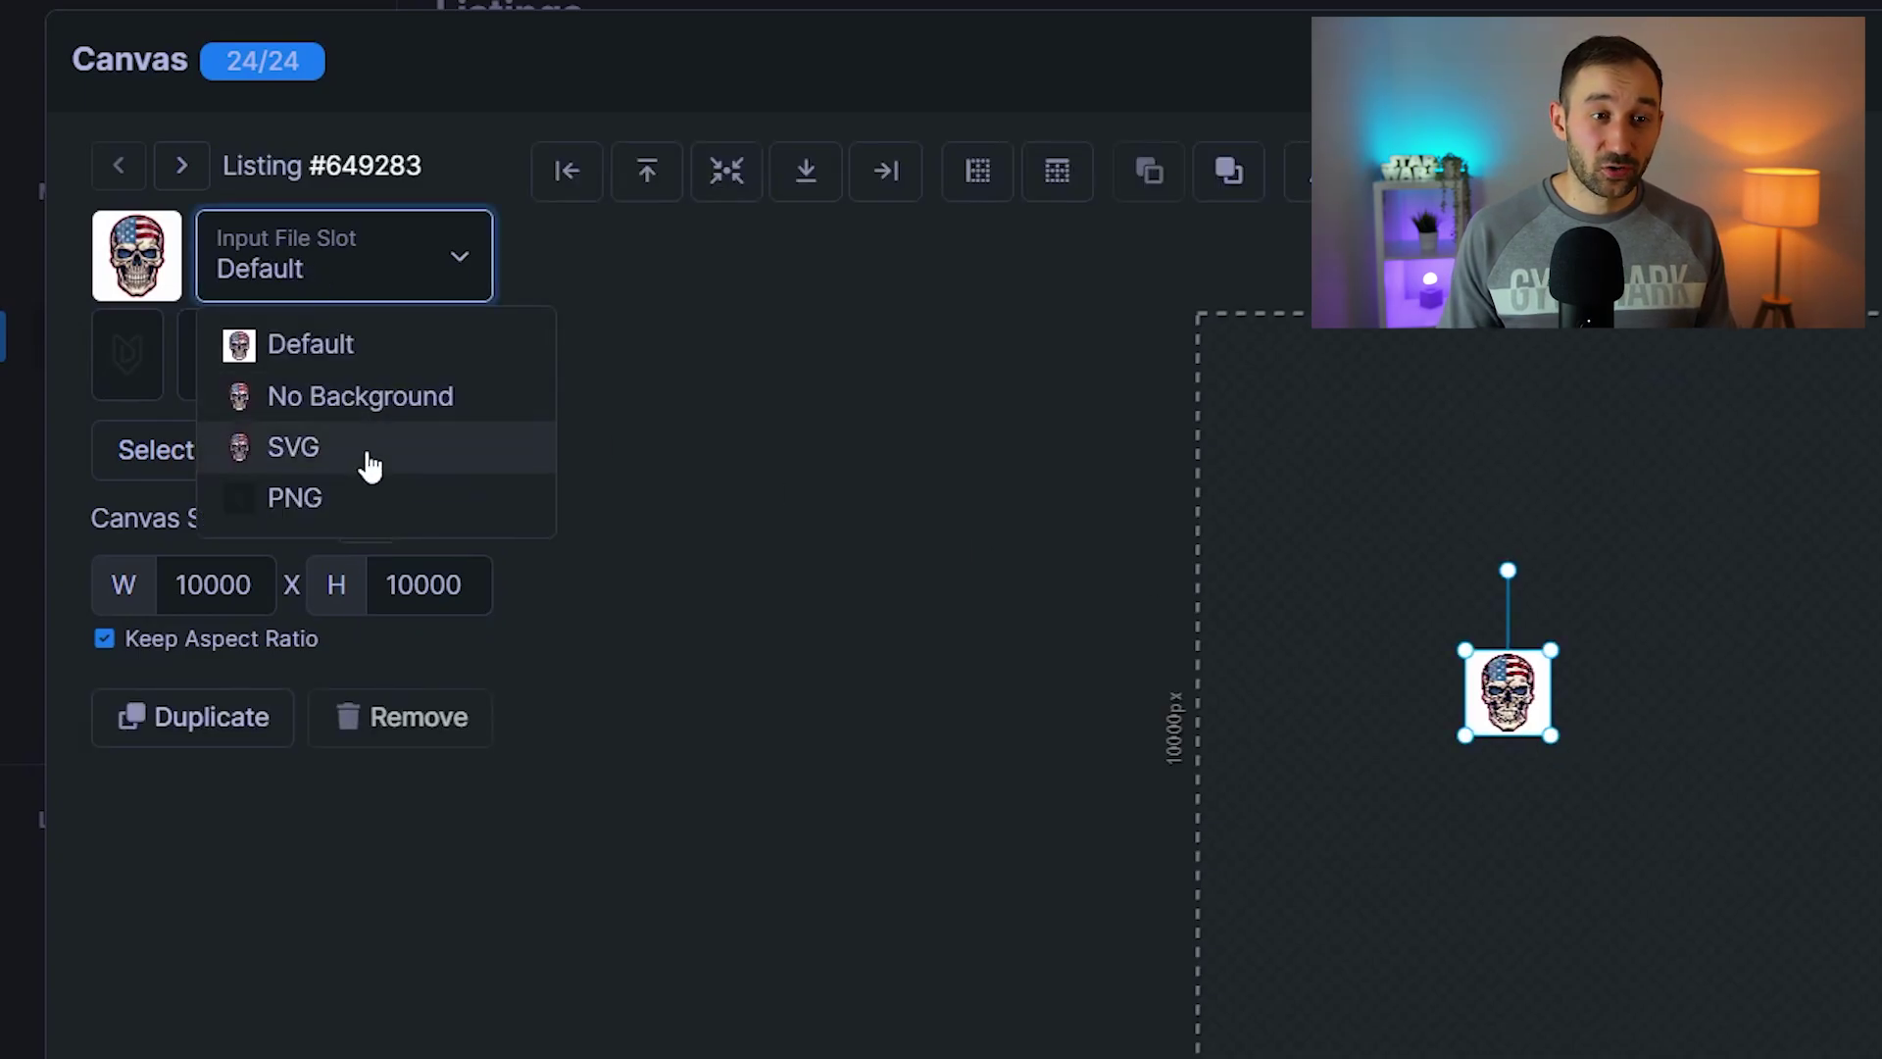
# Use the SVG input, stretch the skull to fill the canvas, and move to gamepad listing #649282
pyautogui.click(294, 447)
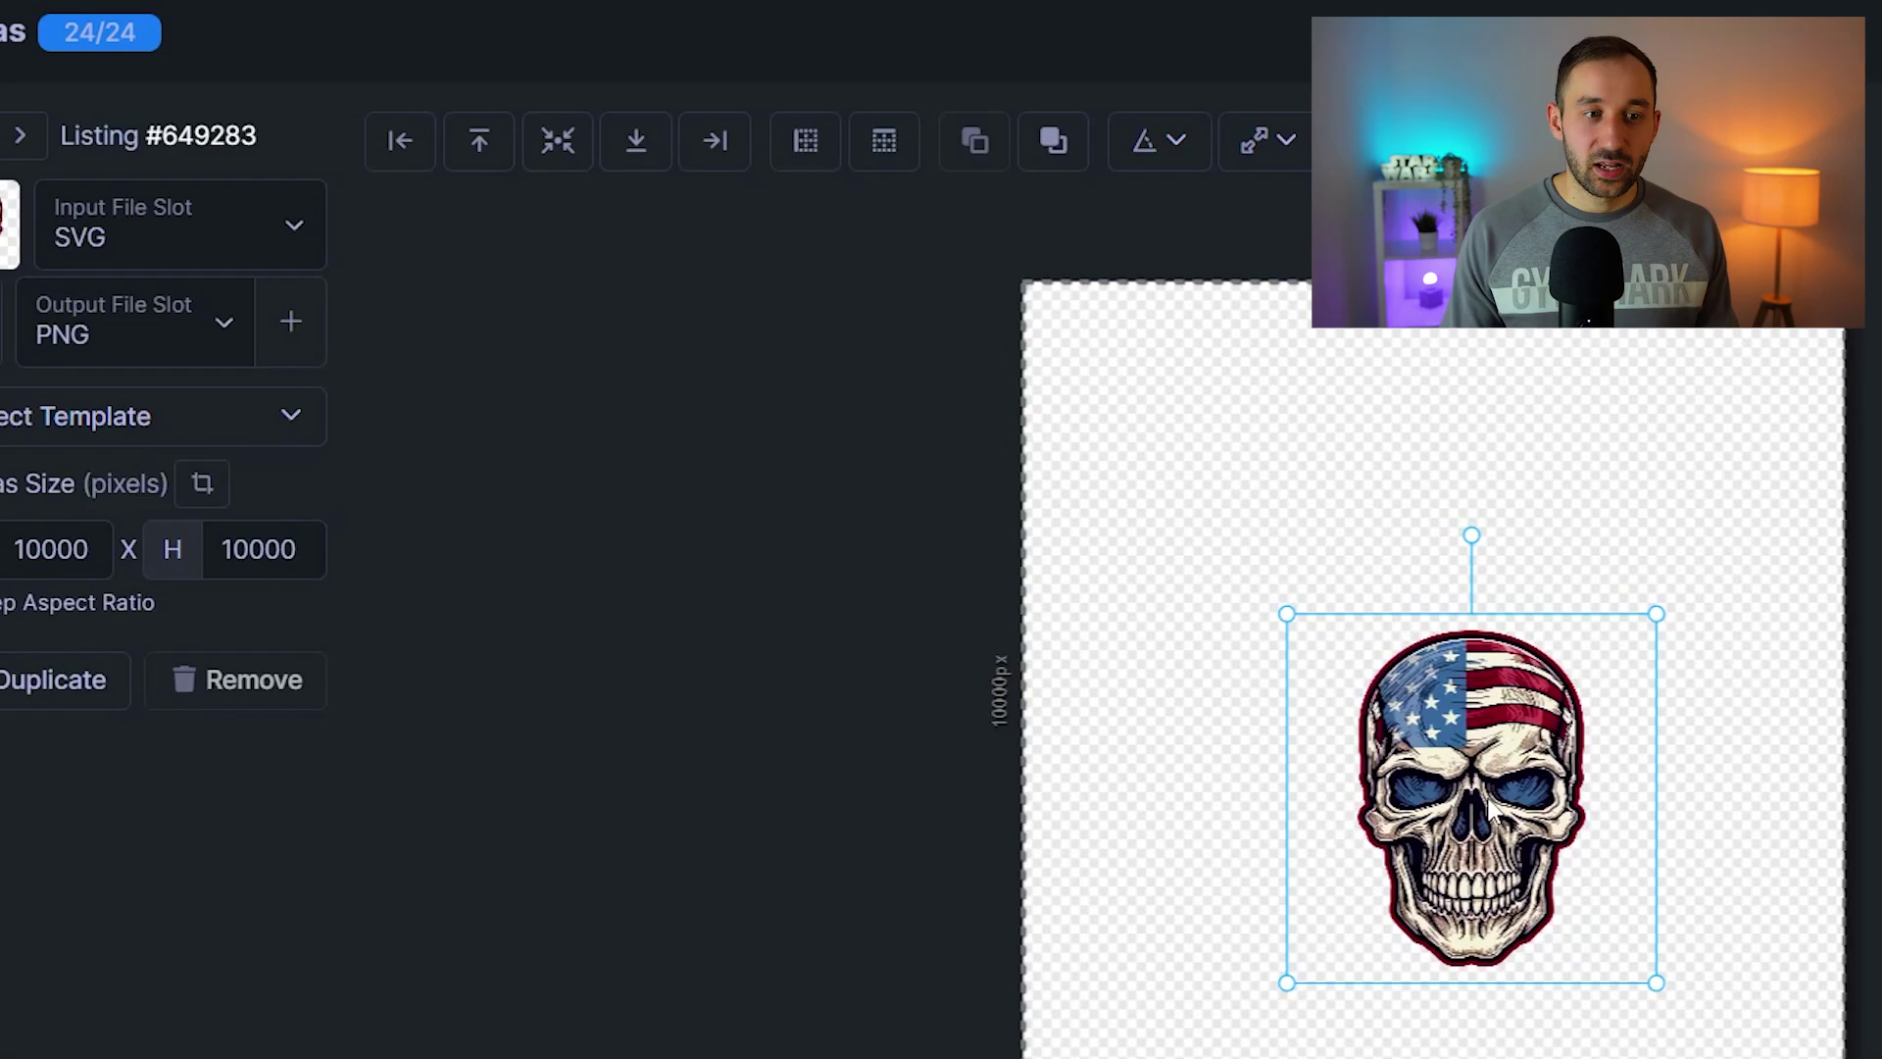
pyautogui.moveTo(928, 578); pyautogui.dragTo(1075, 731)
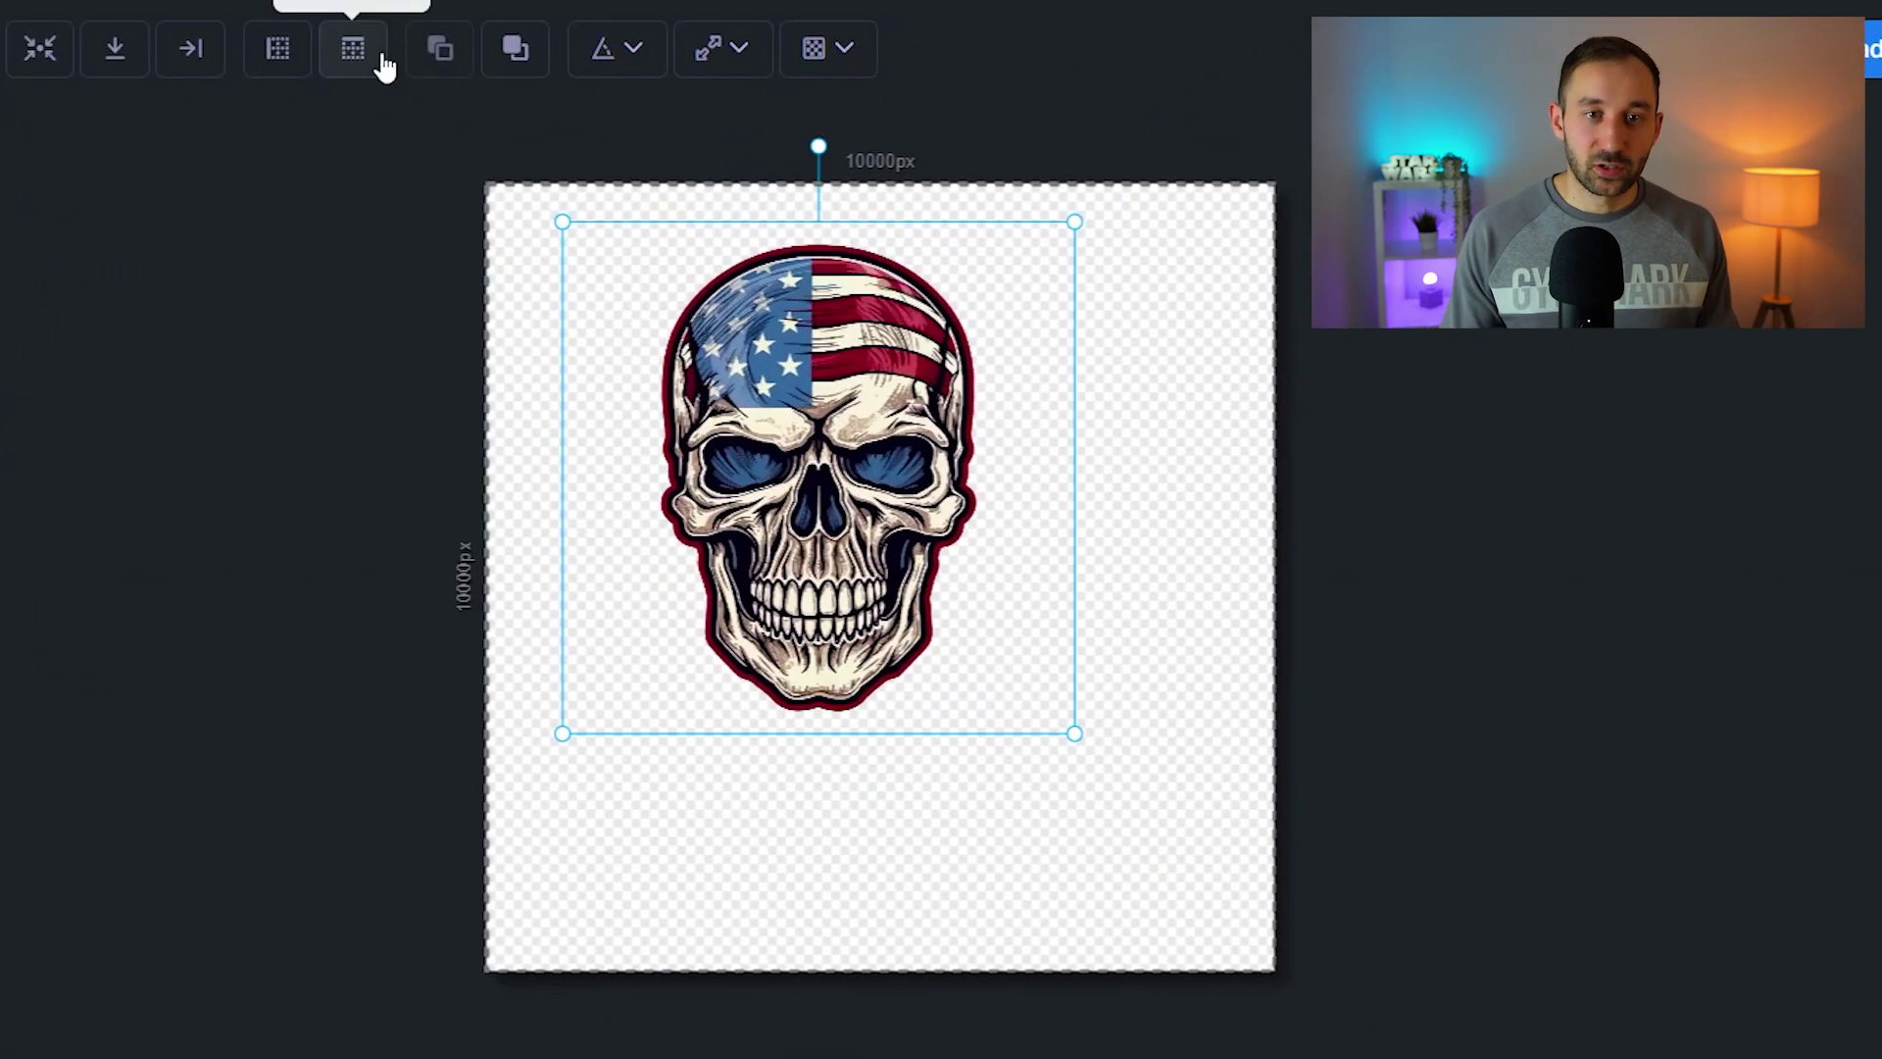
pyautogui.click(354, 56)
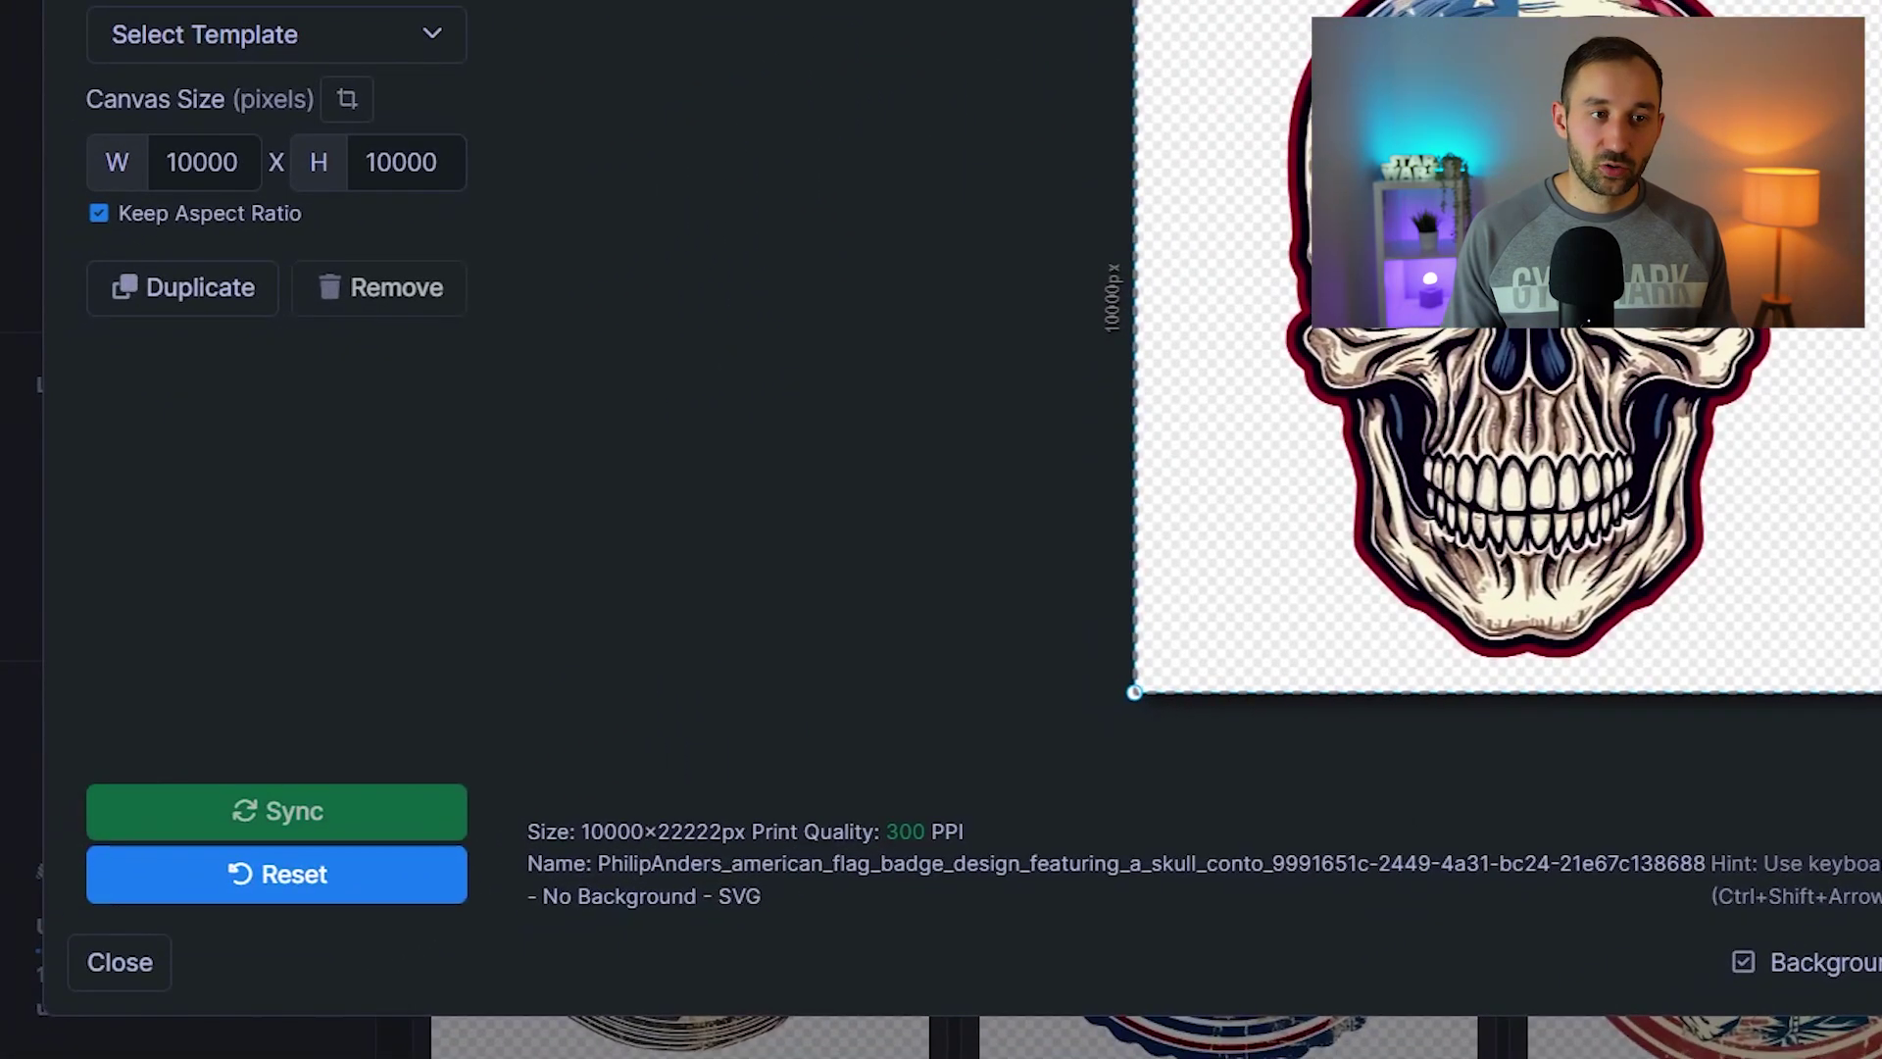
pyautogui.click(126, 165)
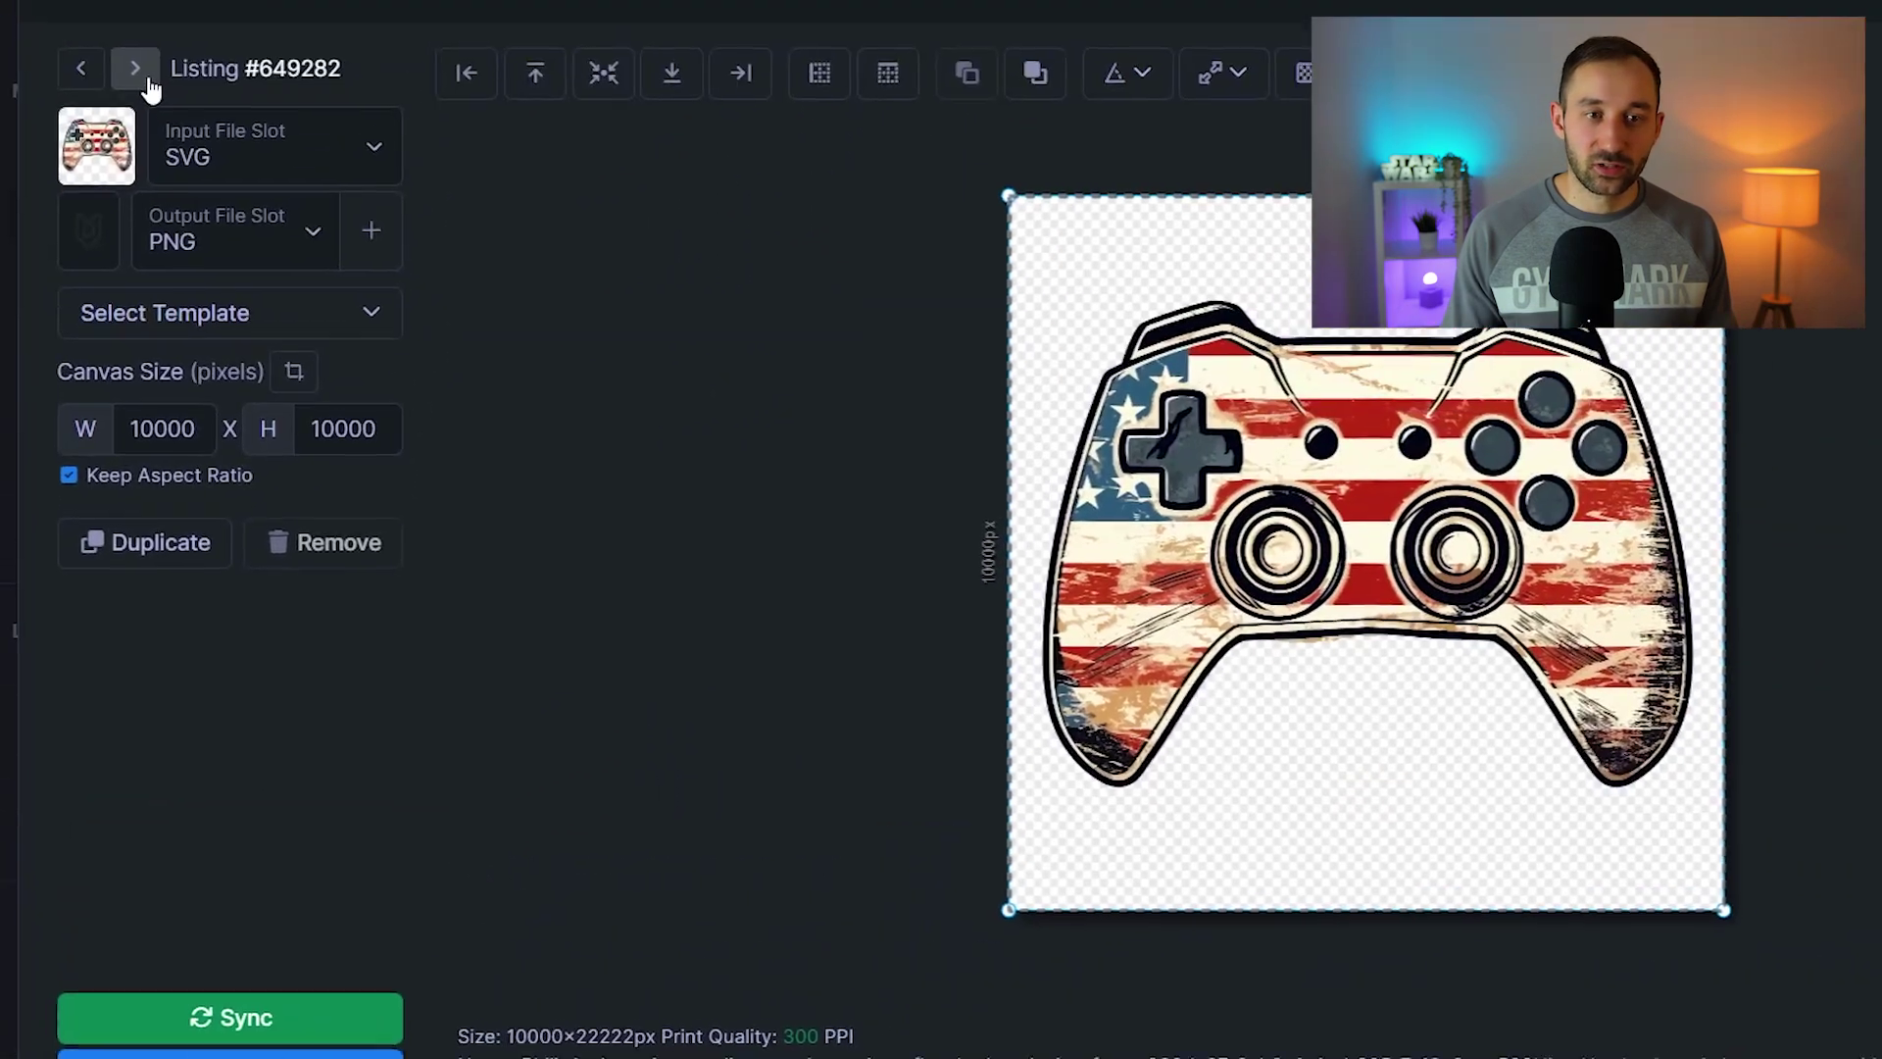
pyautogui.click(126, 165)
pyautogui.click(69, 162)
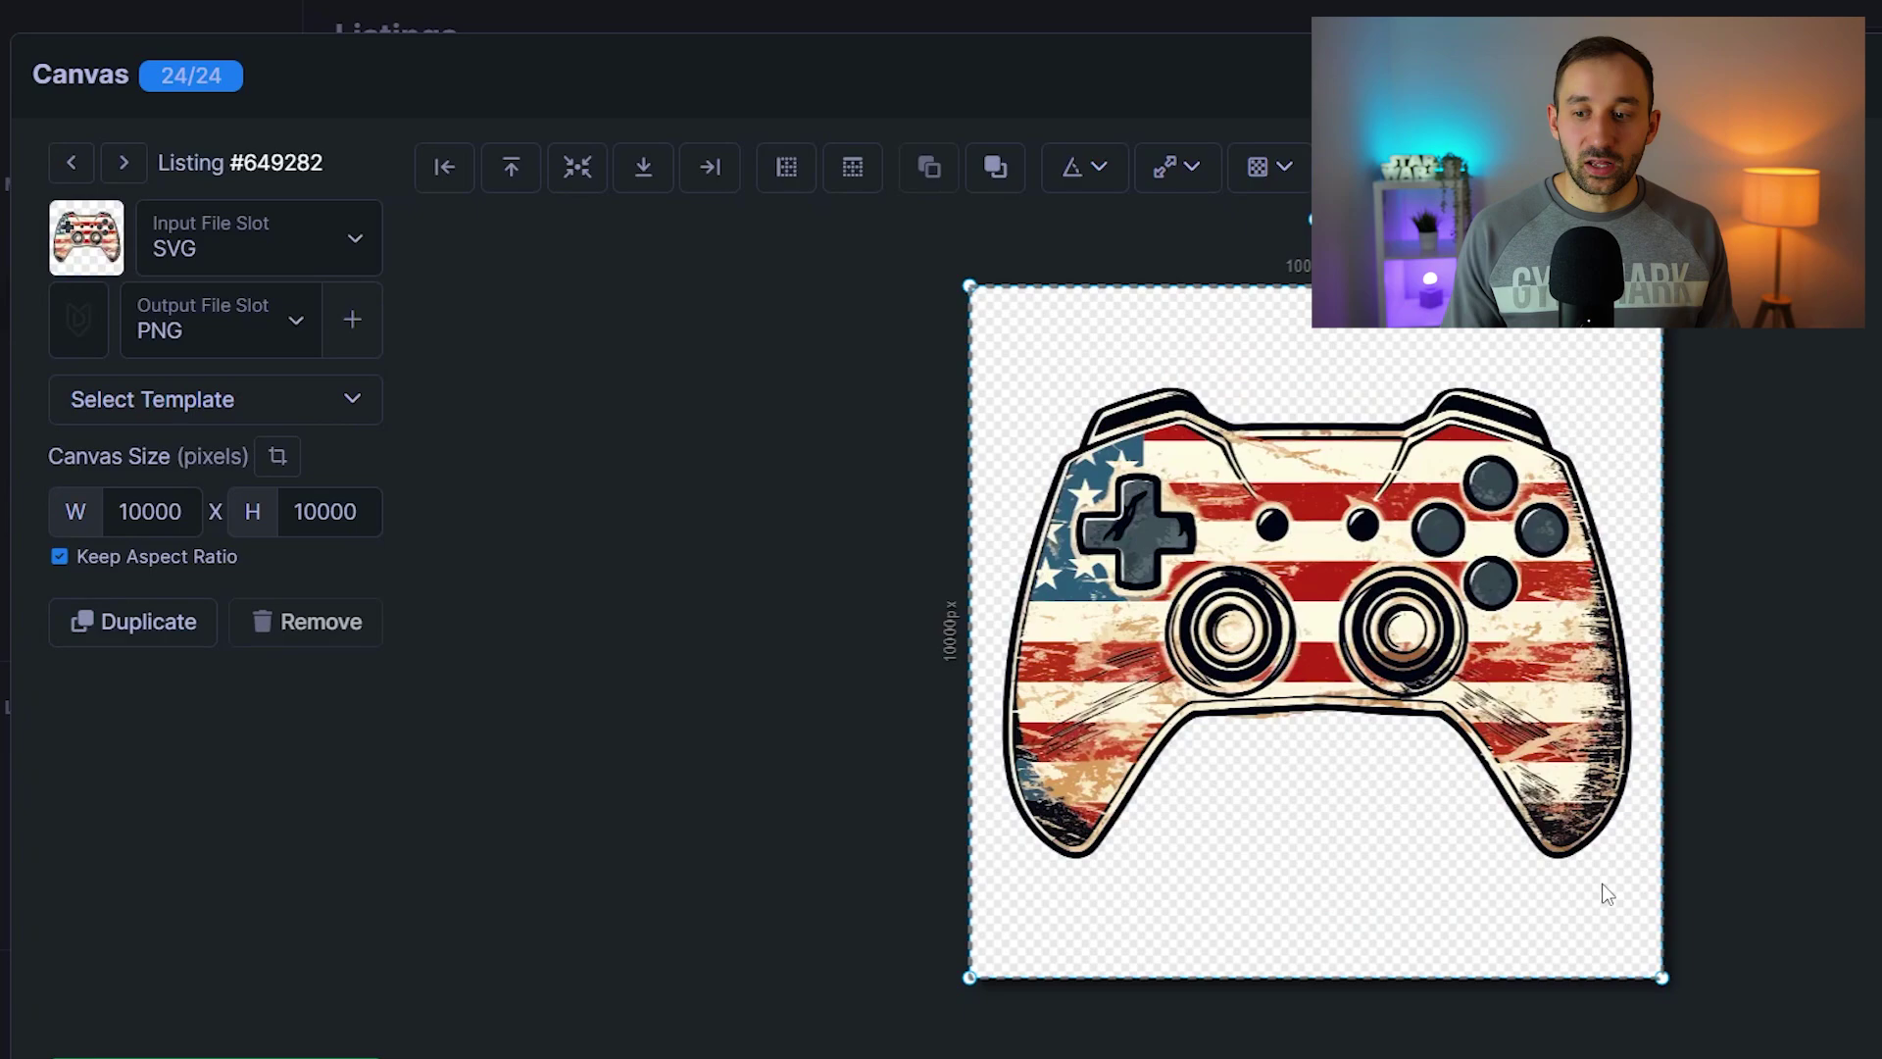
# Abandon a new output slot and keep PNG as the output file slot
pyautogui.click(217, 326)
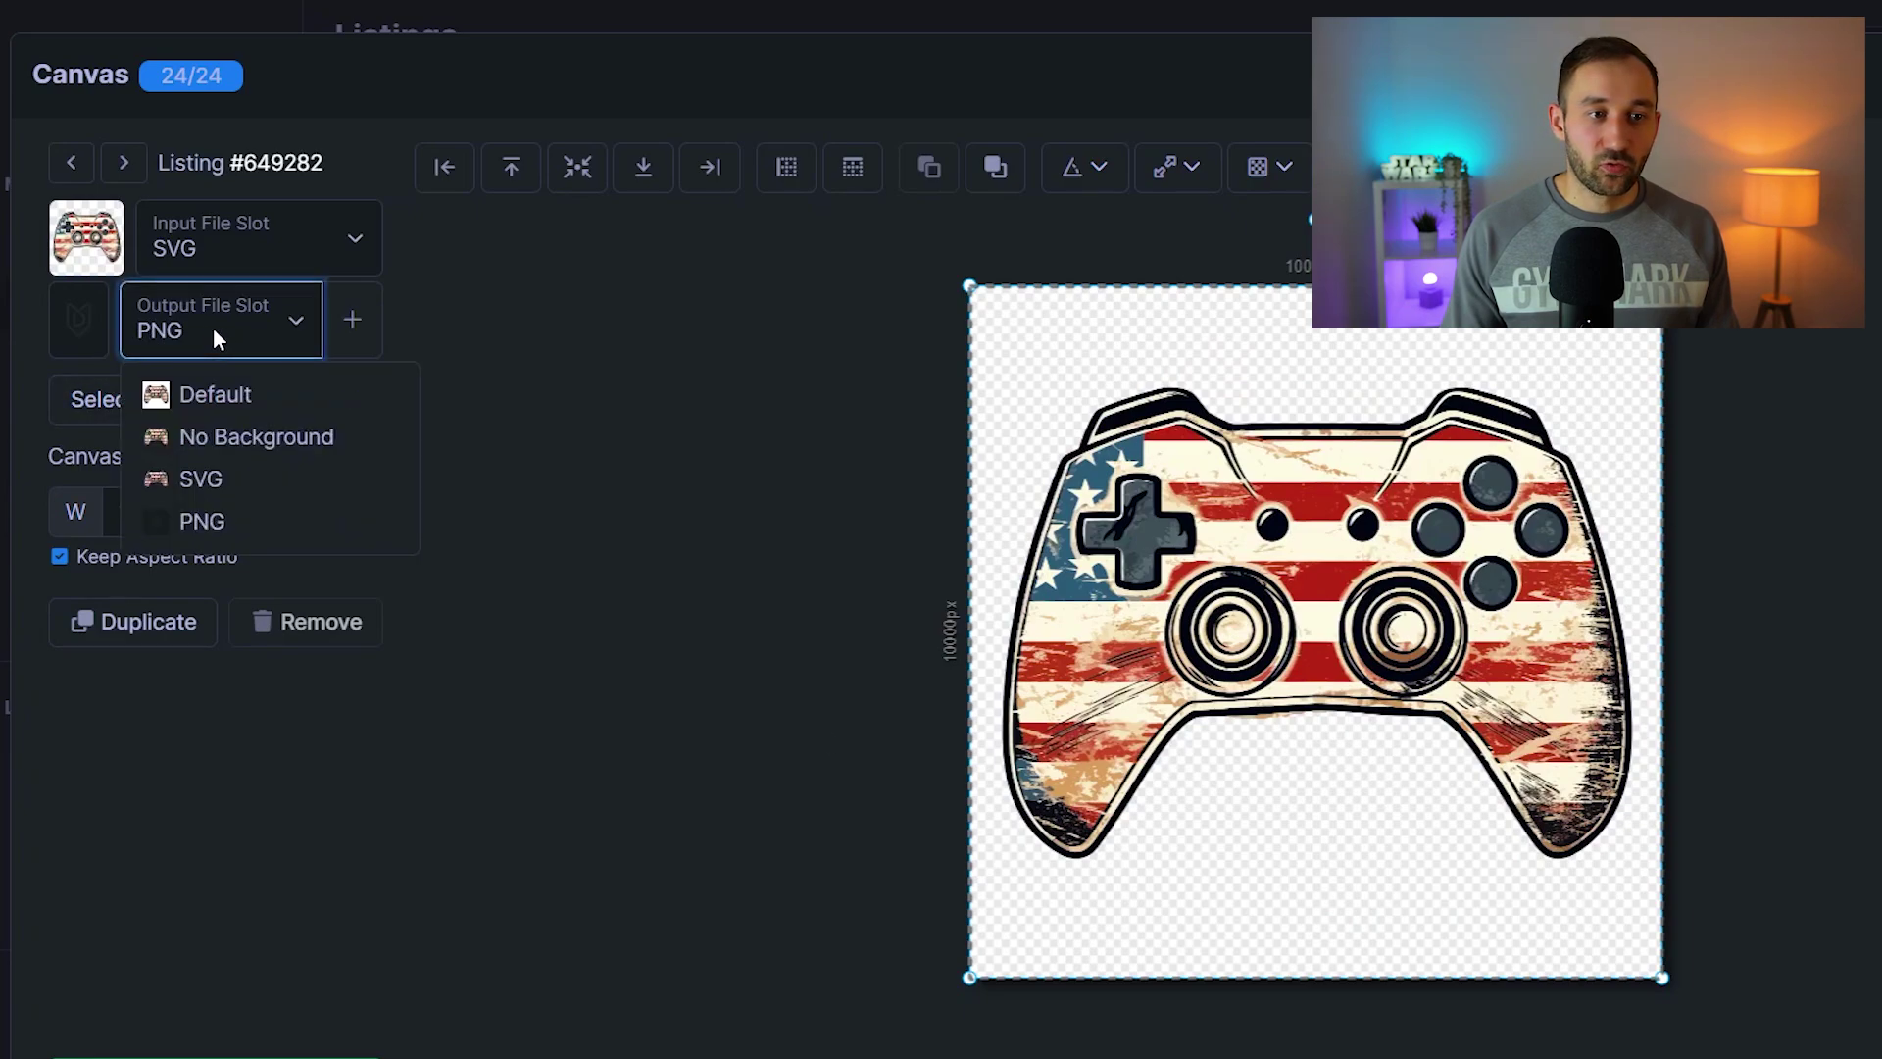
pyautogui.click(374, 311)
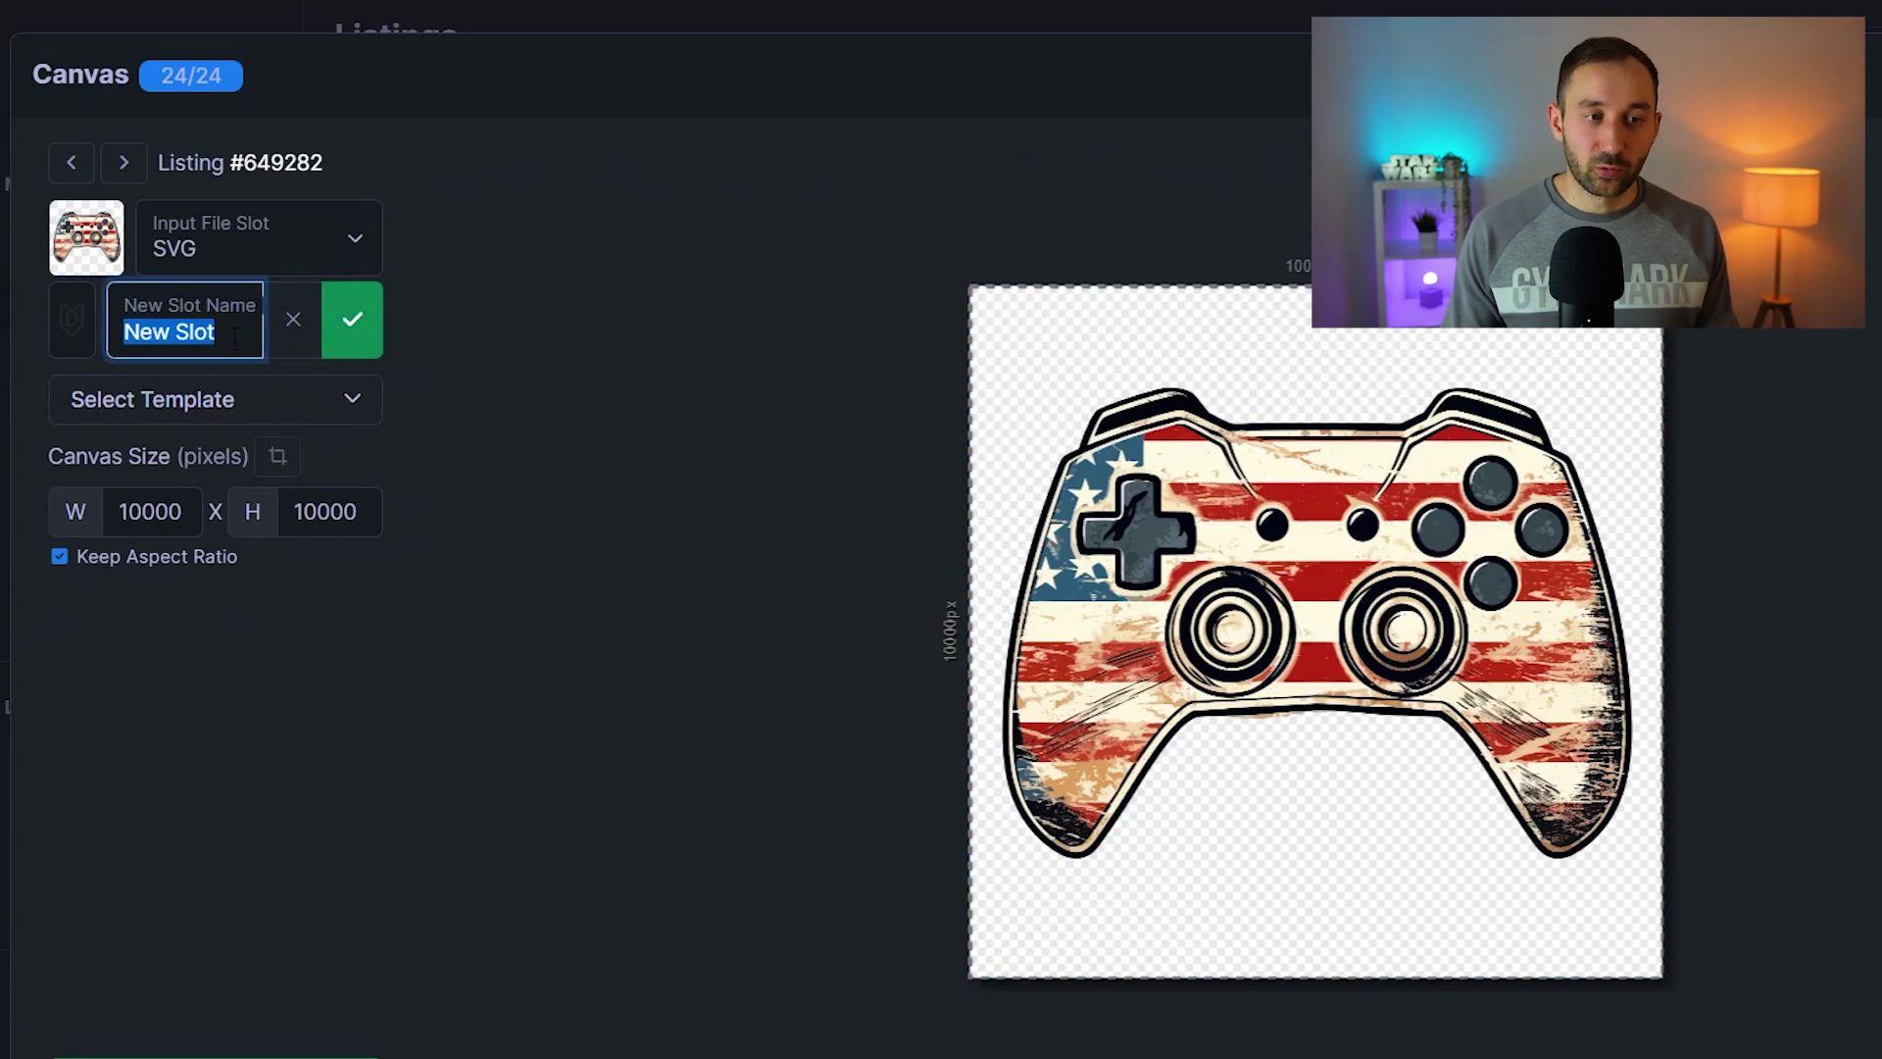
pyautogui.click(231, 333)
pyautogui.click(293, 320)
pyautogui.click(293, 320)
pyautogui.write('PNG')
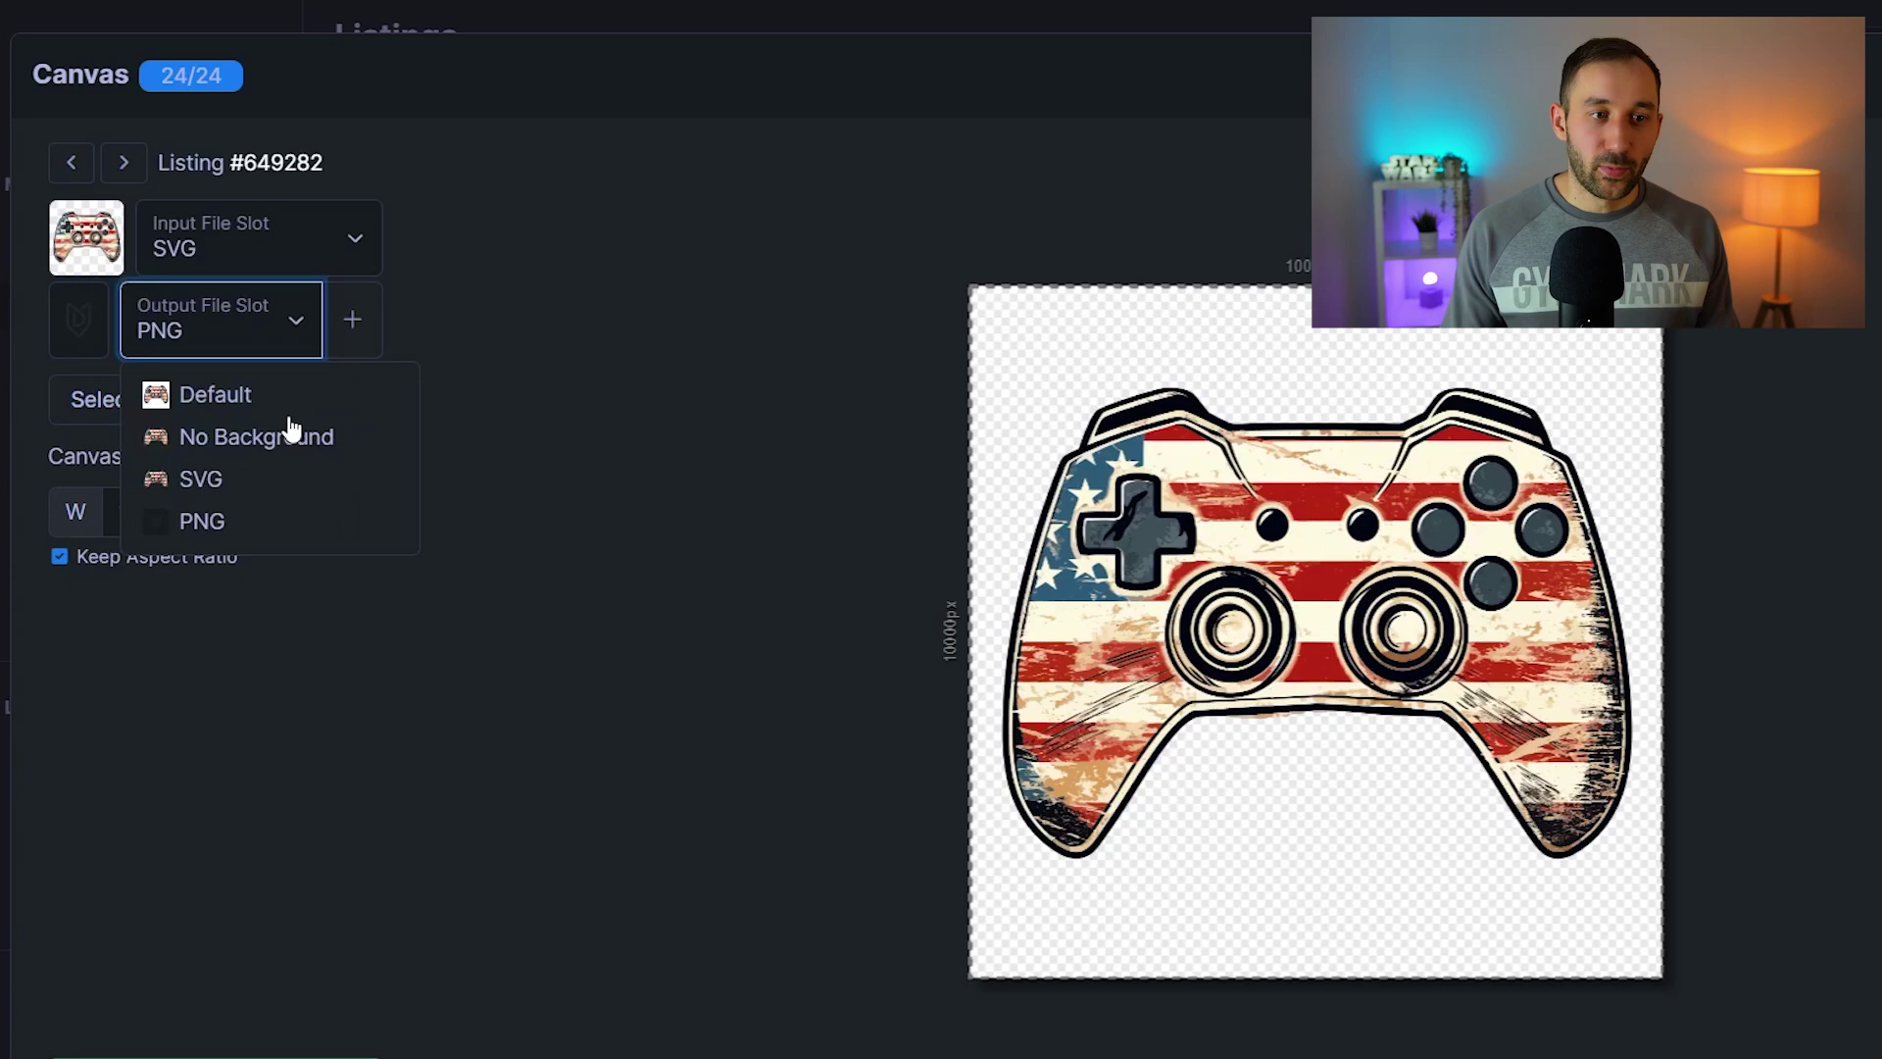
pyautogui.click(254, 525)
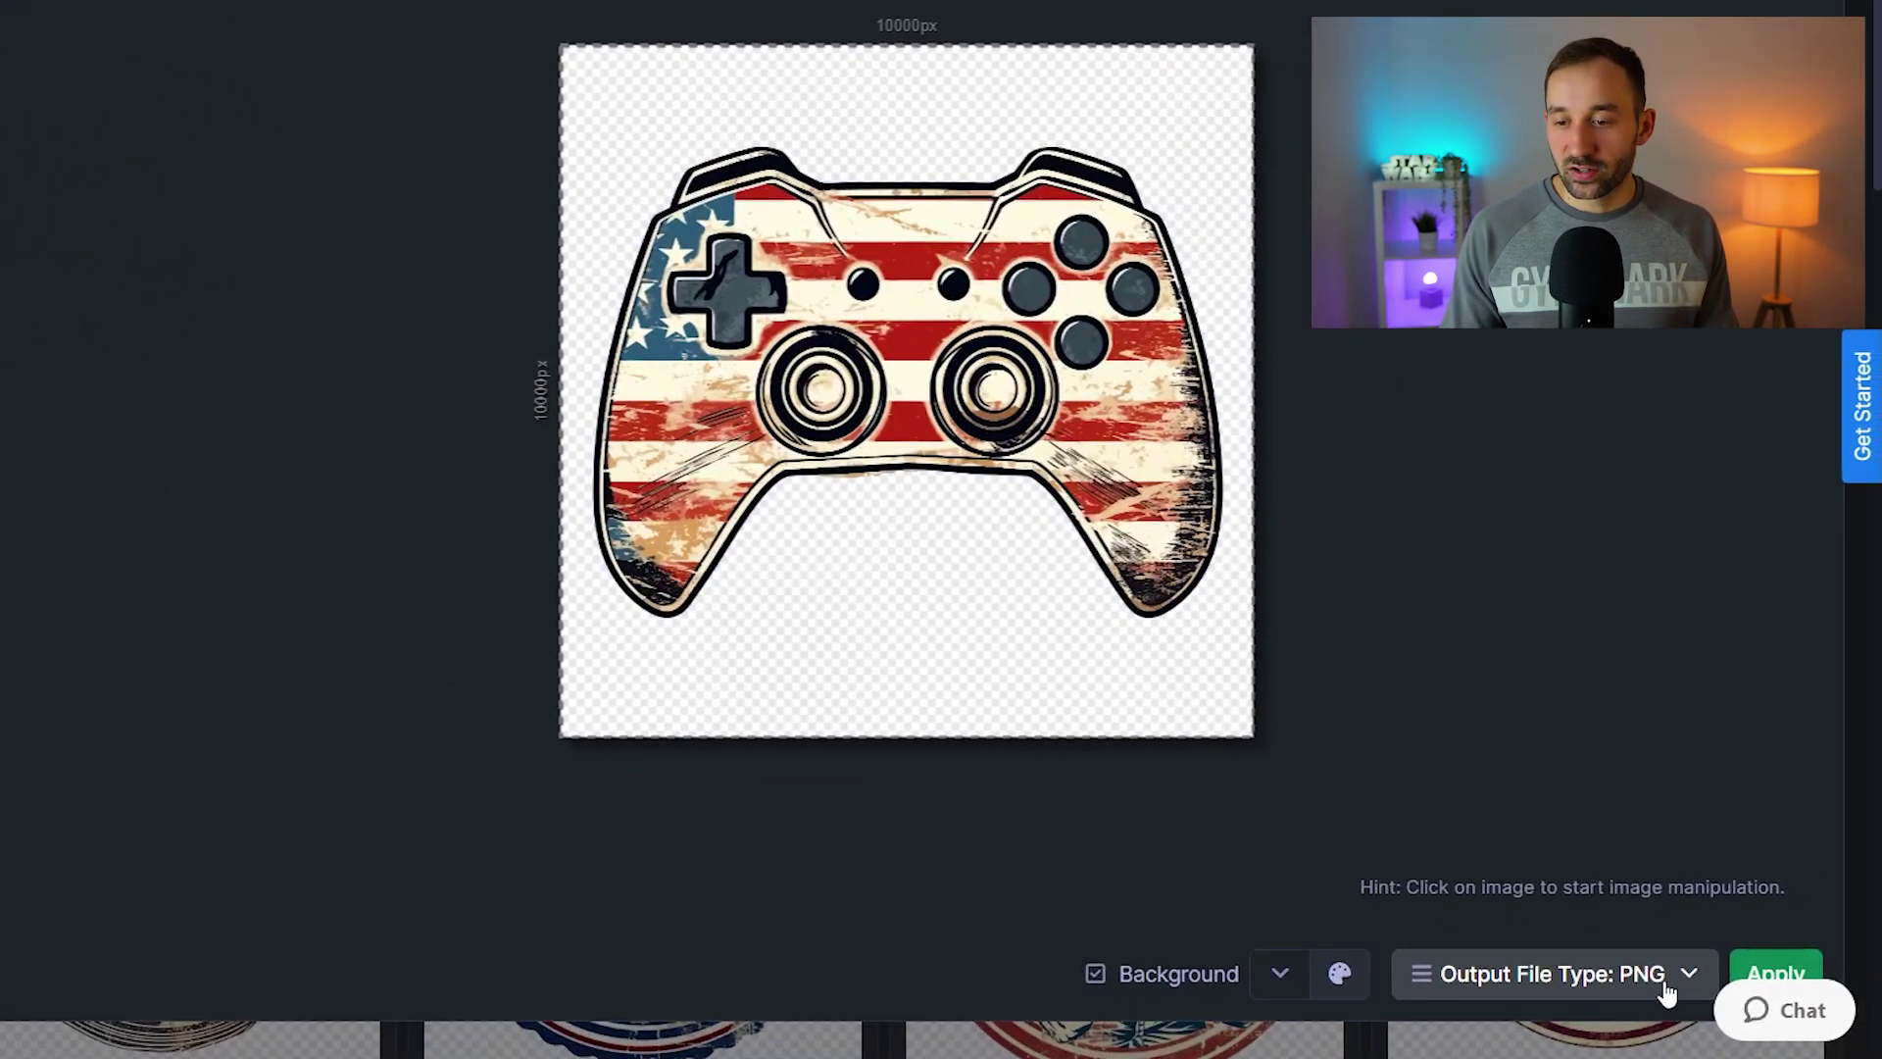
# Apply the 10000 × 10000 SVG-to-PNG canvas export to all 24 listings
pyautogui.click(1772, 978)
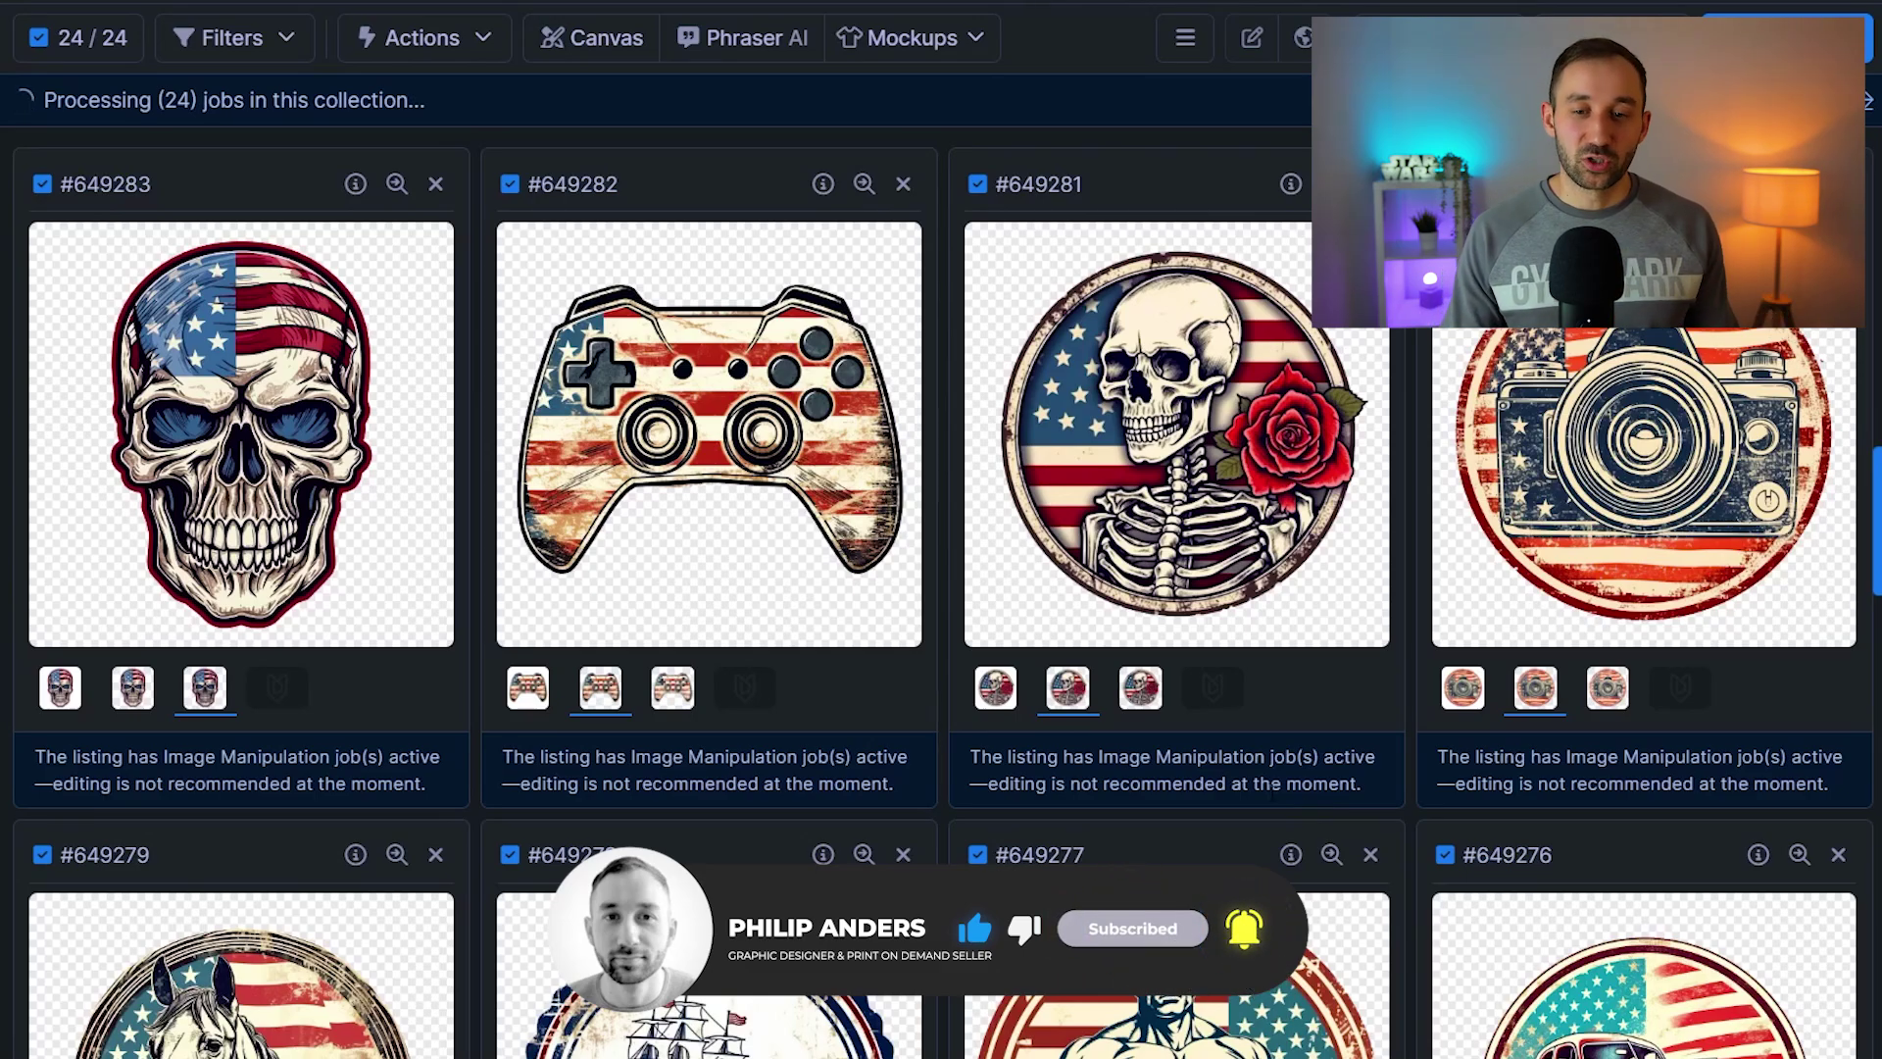
pyautogui.scroll(-3, 1406, 727)
pyautogui.scroll(-3, 1404, 720)
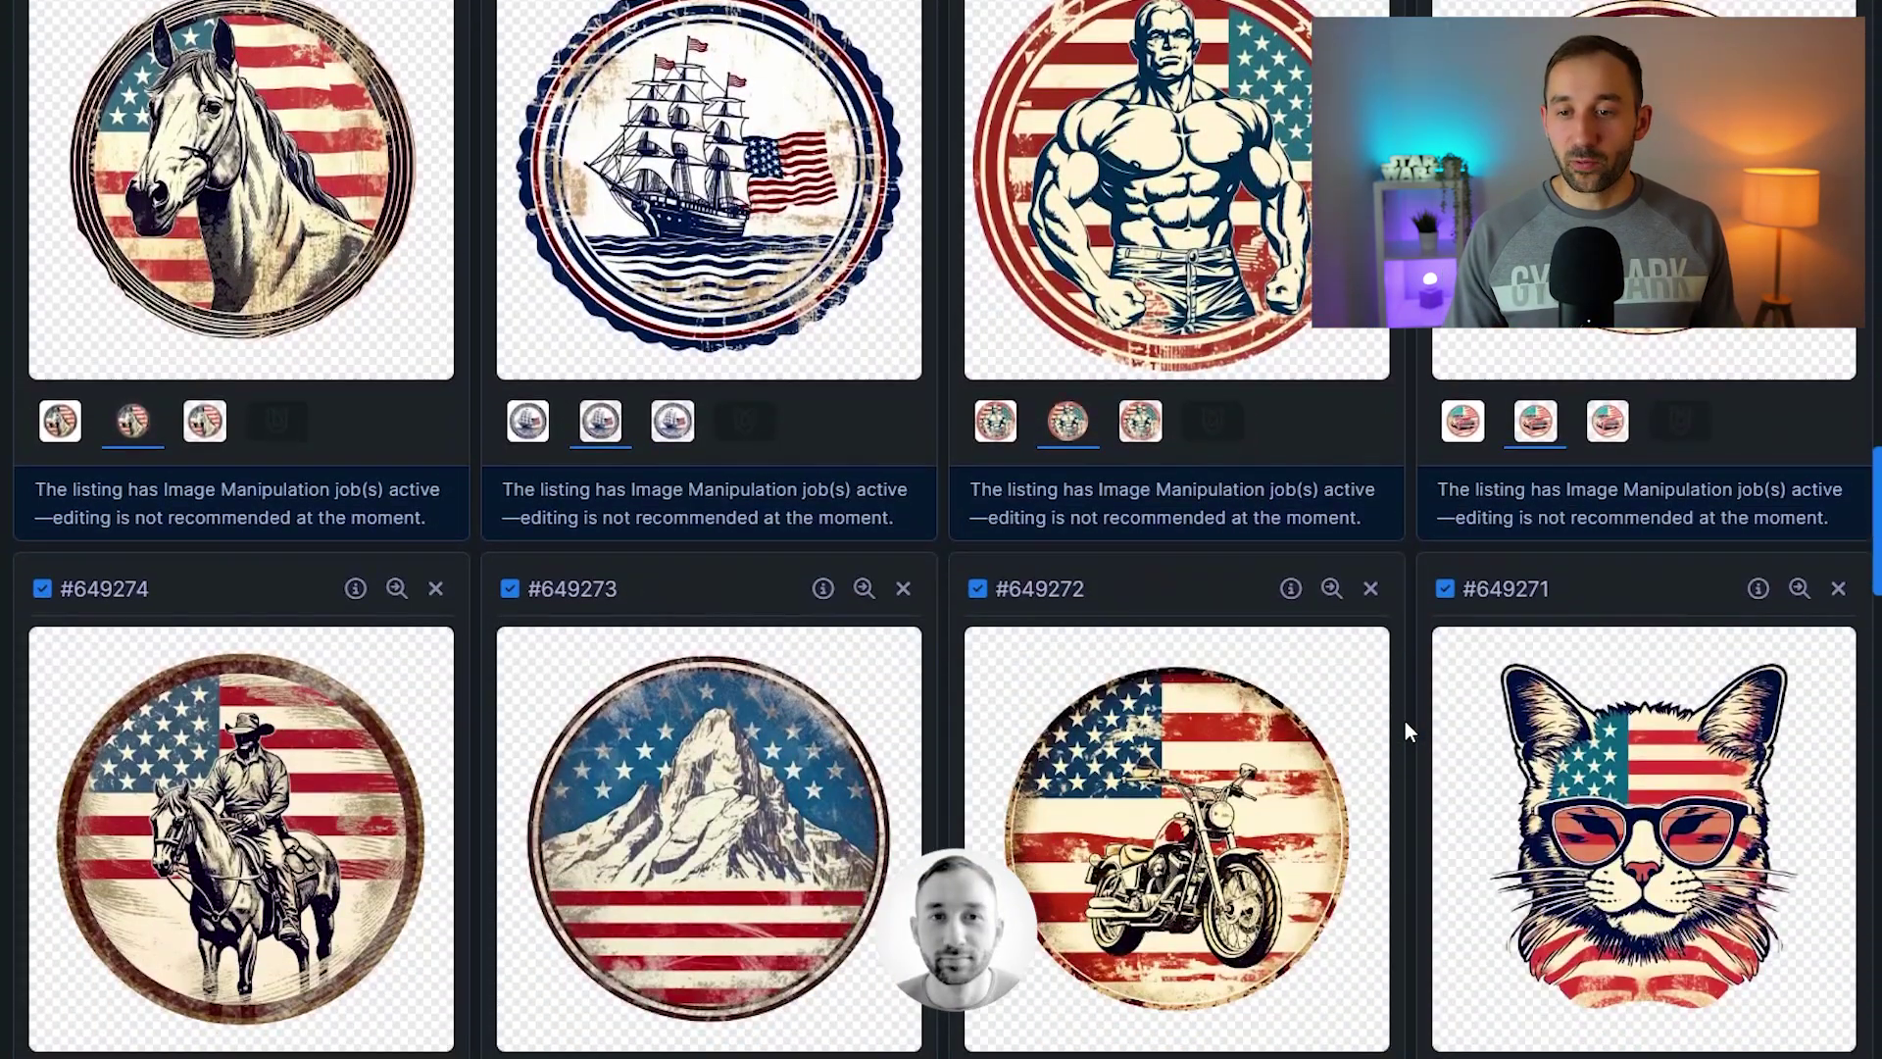